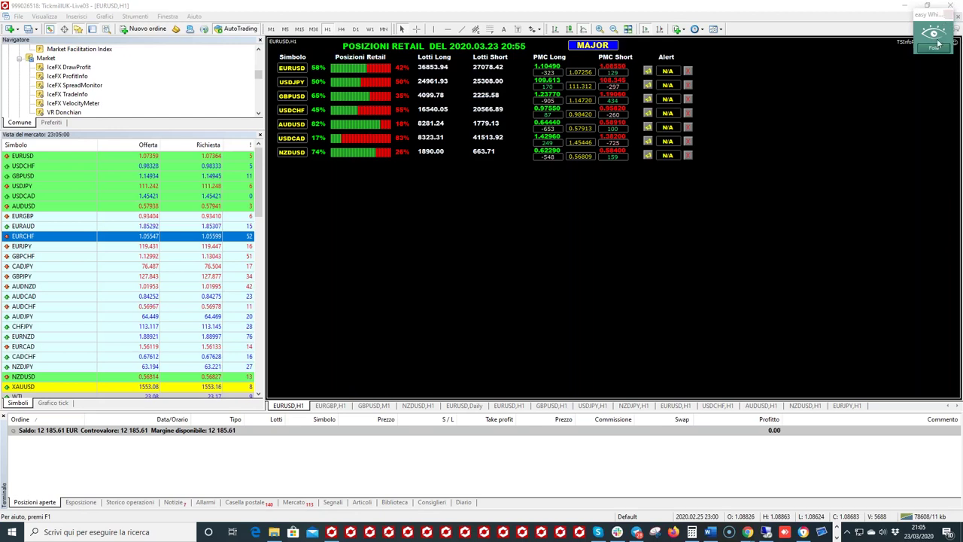
Circle the retail positions table with a red freehand annotation, clear it and move the annotation toolbar lower
left_click(934, 48)
left_click(928, 69)
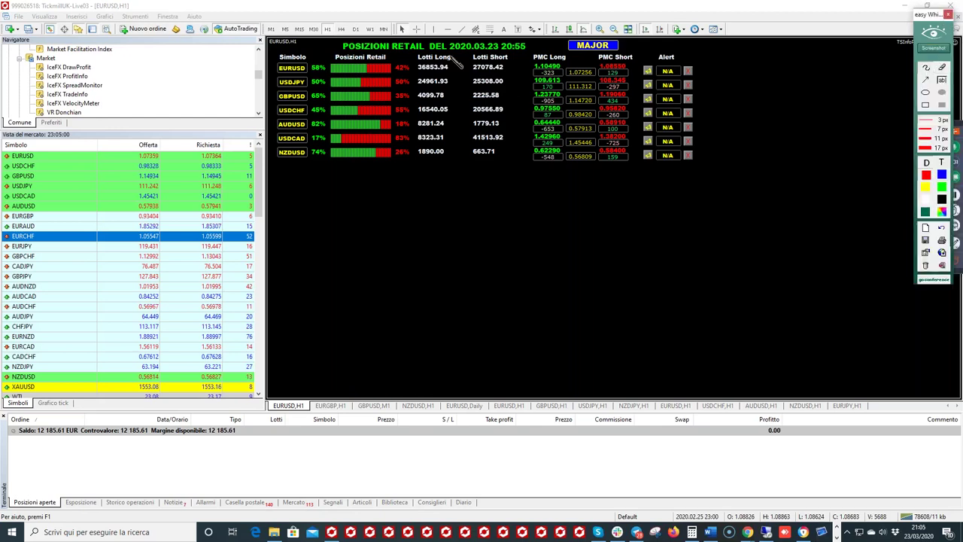
mouse_move(455, 41)
left_mouse_down()
mouse_move(301, 26)
mouse_move(270, 62)
mouse_move(291, 141)
mouse_move(434, 194)
mouse_move(599, 194)
mouse_move(682, 154)
mouse_move(687, 98)
mouse_move(609, 47)
mouse_move(502, 18)
mouse_move(452, 30)
left_mouse_up()
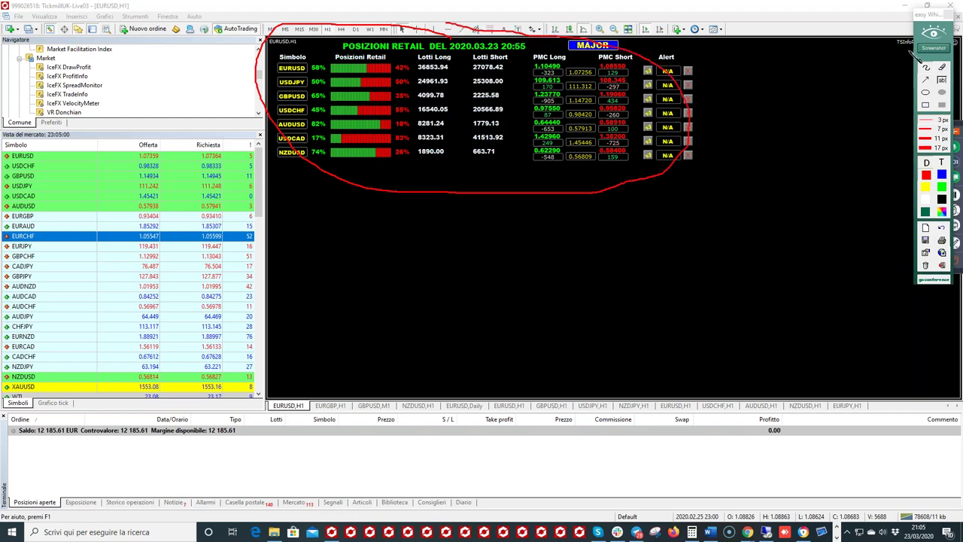
left_click(934, 48)
left_click_drag(929, 20, 926, 99)
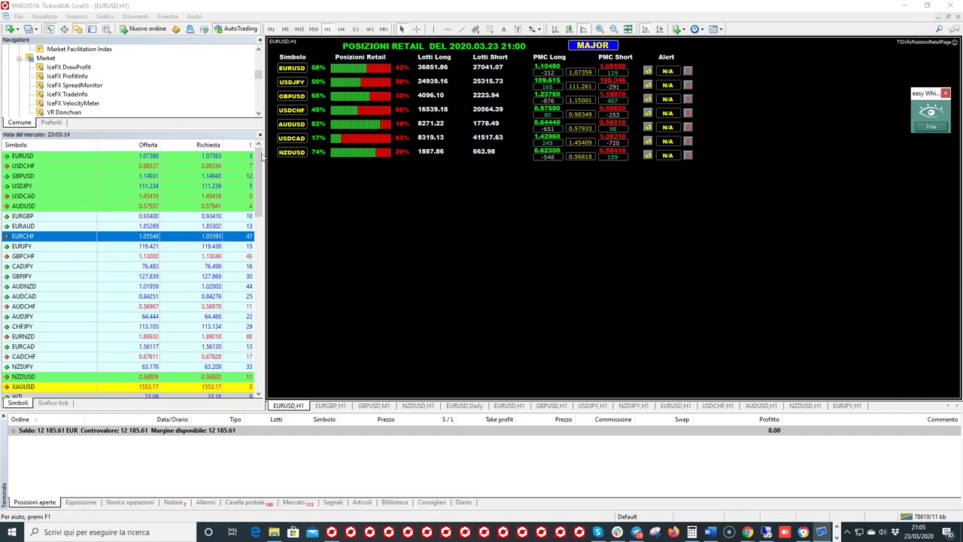
Switch to Google Drive in the browser and open the Experts folder inside WorkInForex
left_click(257, 103)
scroll(258, 103, "up", 3)
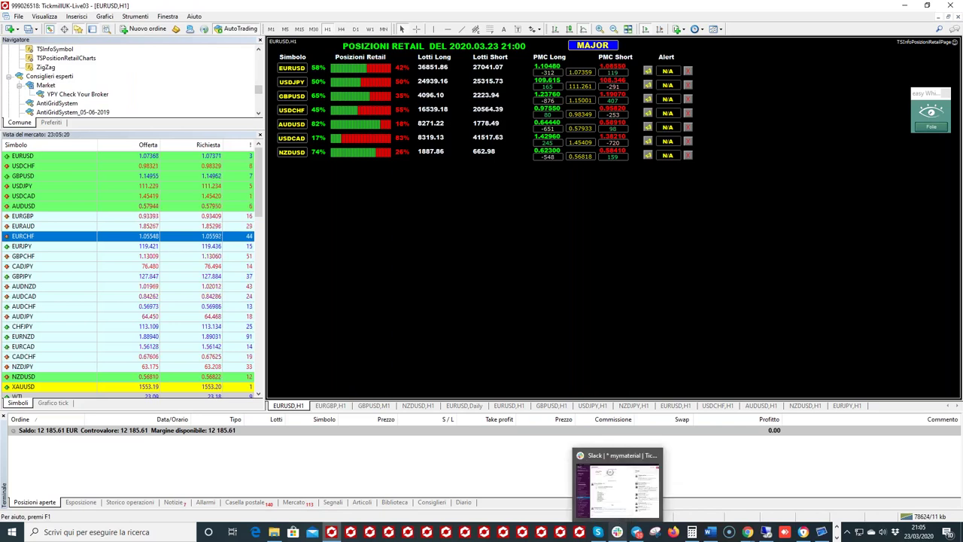
mouse_move(803, 535)
left_click(807, 509)
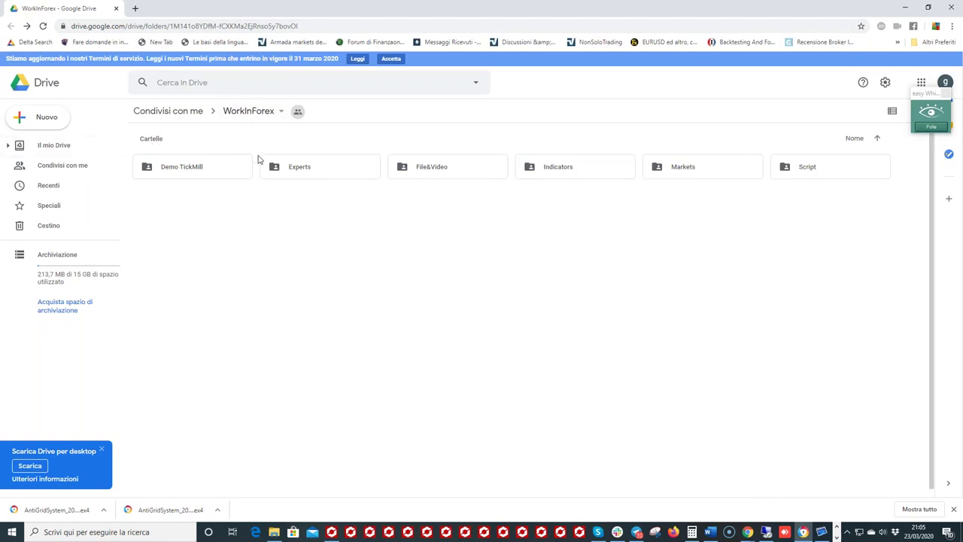
double_click(316, 171)
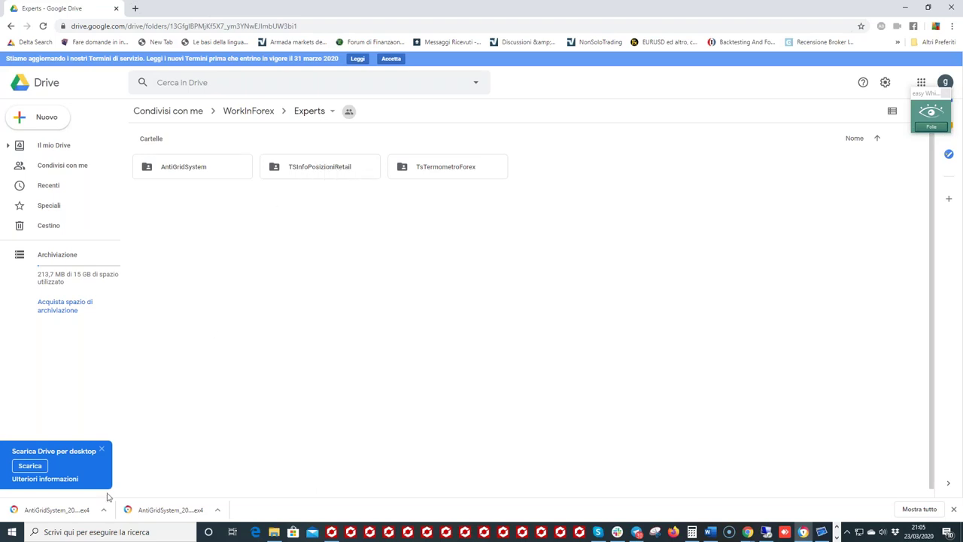
Circle the TSInfoPosizioniRetail folder and the first downloaded file in red, and clear the annotations
left_click(931, 126)
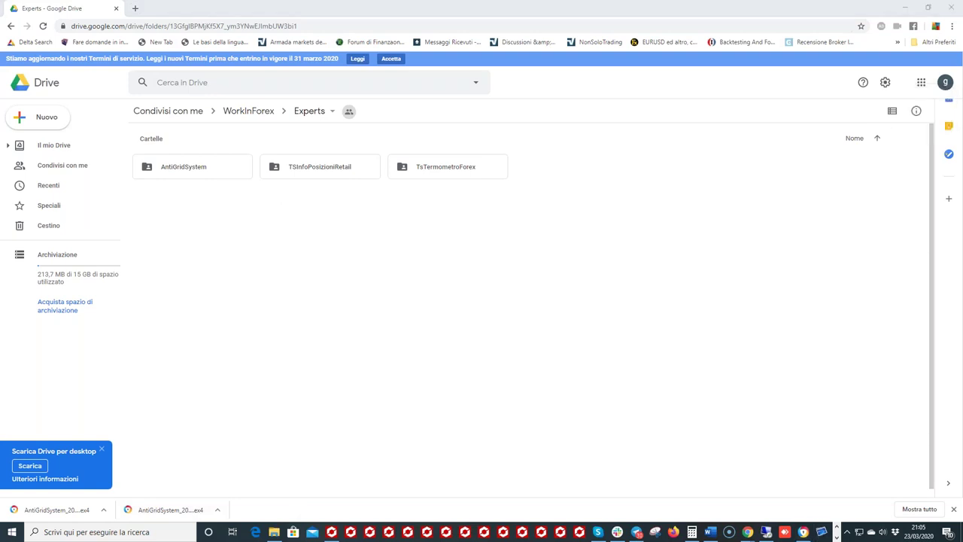
mouse_move(329, 134)
left_mouse_down()
mouse_move(289, 184)
mouse_move(367, 188)
mouse_move(329, 138)
left_mouse_up()
mouse_move(29, 493)
left_mouse_down()
mouse_move(7, 503)
mouse_move(41, 514)
mouse_move(26, 493)
left_mouse_up()
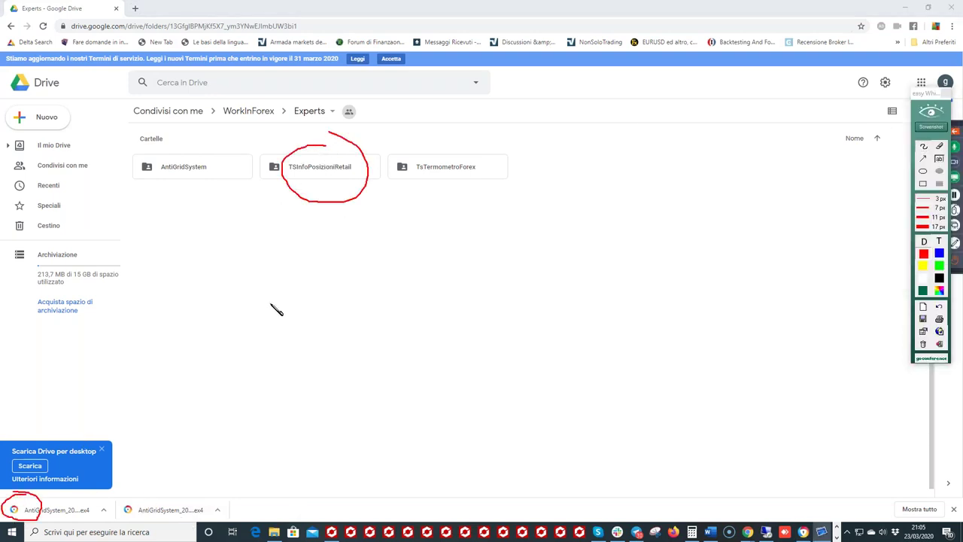
left_click(930, 128)
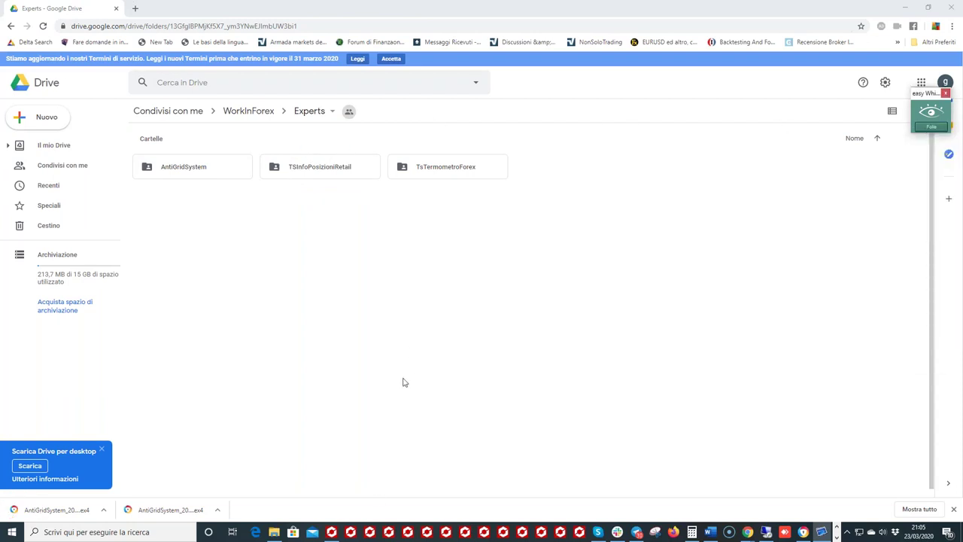
Show the downloaded AntiGridSystem file in its Download folder, bring that window into view and move it aside
left_click(104, 511)
left_click(126, 478)
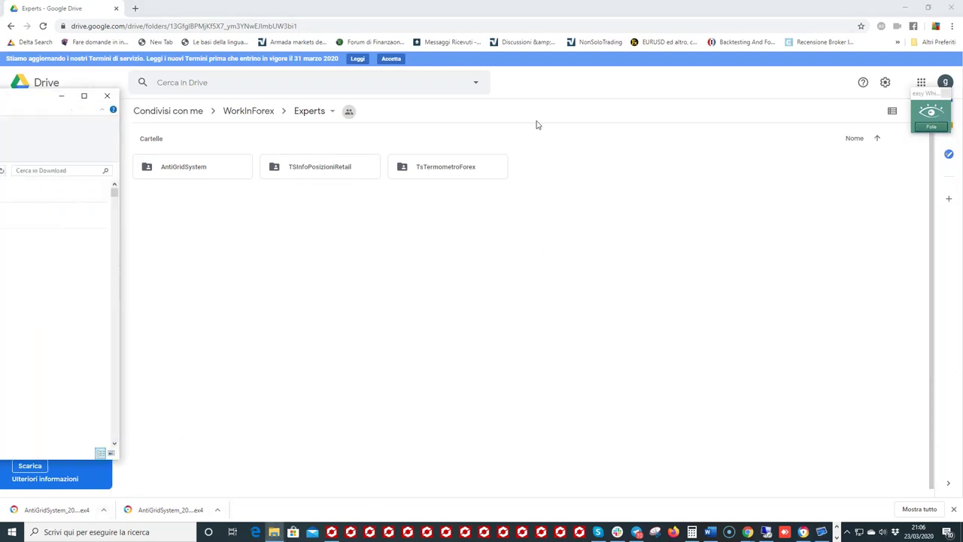
left_click_drag(550, 118, 487, 235)
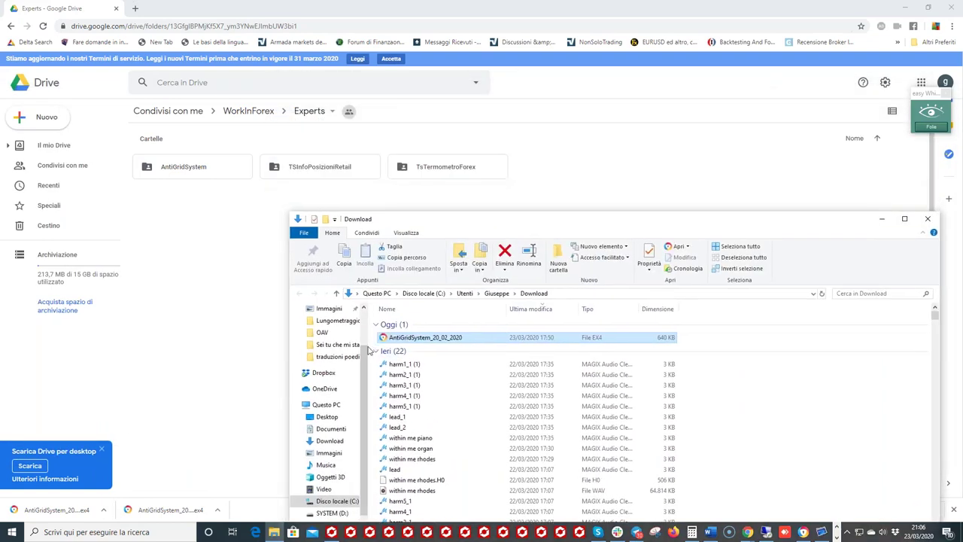
left_click_drag(560, 220, 0, 128)
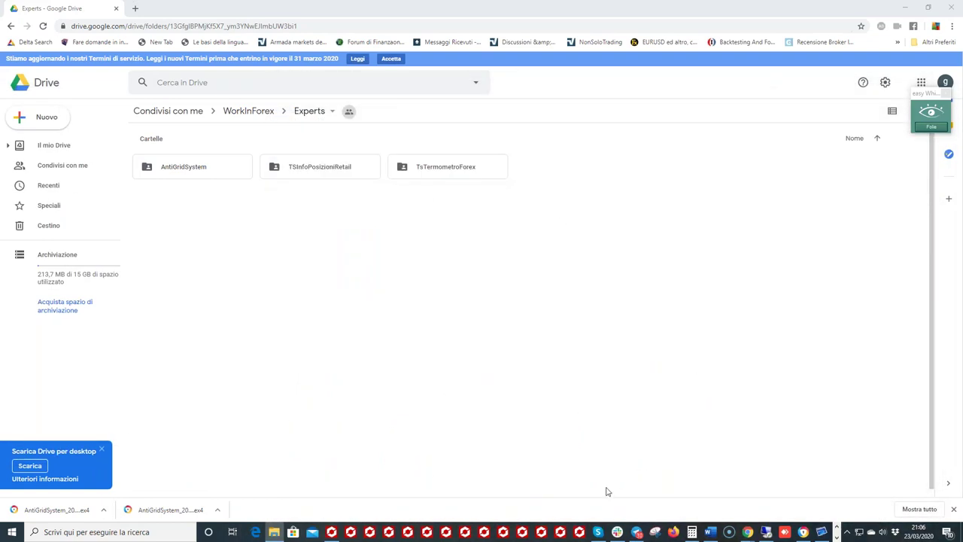
Switch to the trading terminal, open its data folder, examine the files in MQL4 > Experts and close the folder window
left_click(332, 532)
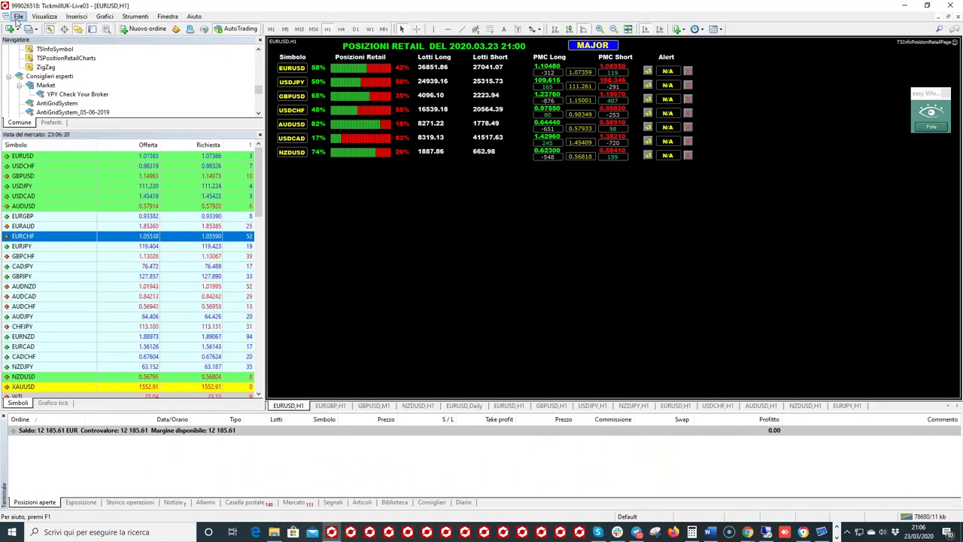
left_click(23, 20)
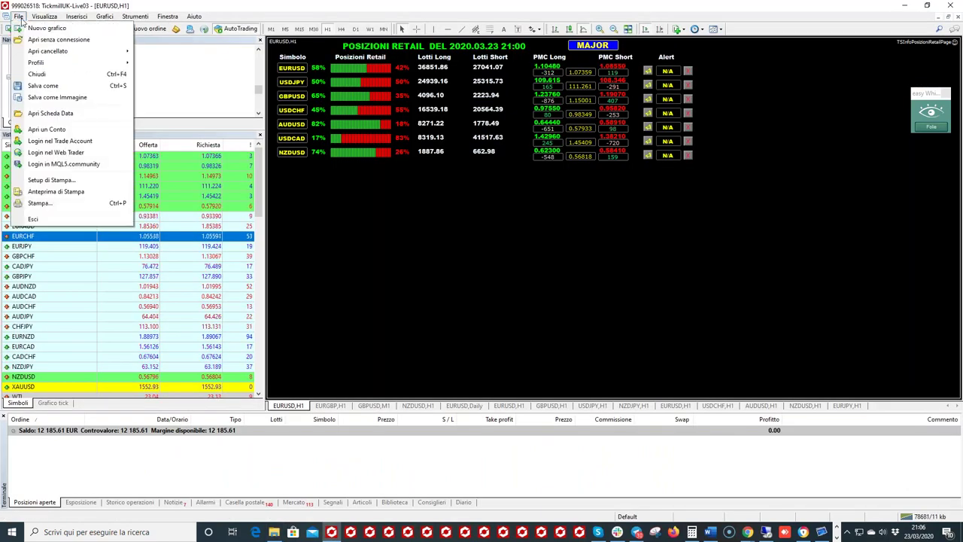
left_click(51, 114)
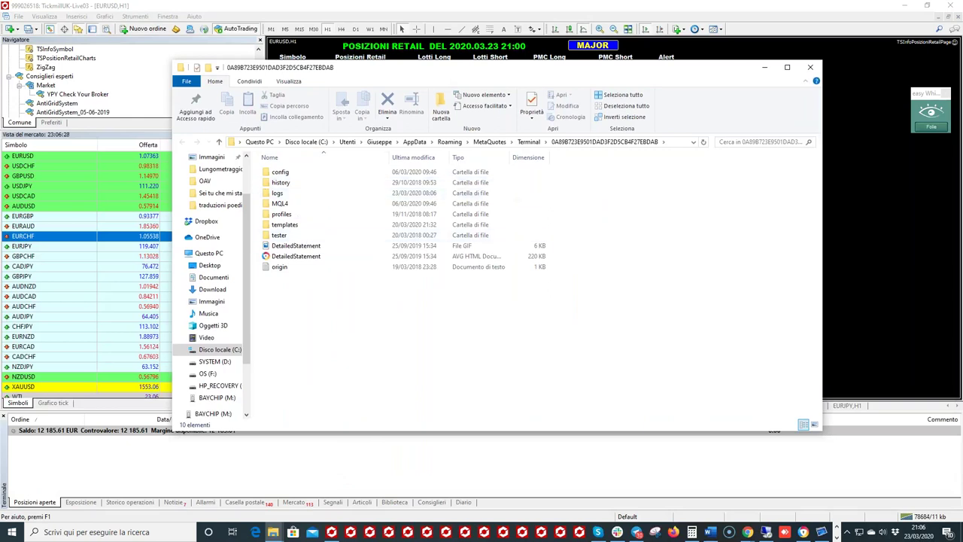
left_click(293, 207)
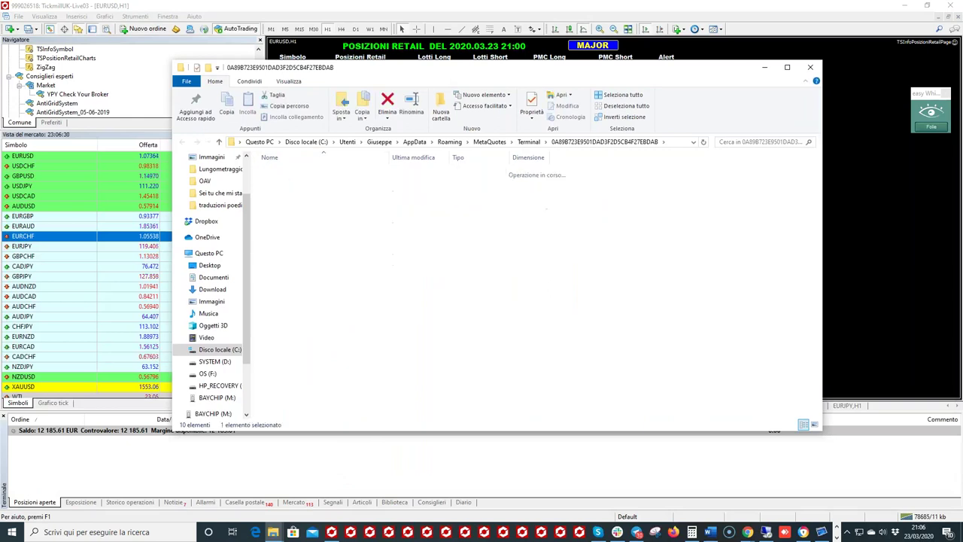
double_click(292, 210)
double_click(282, 172)
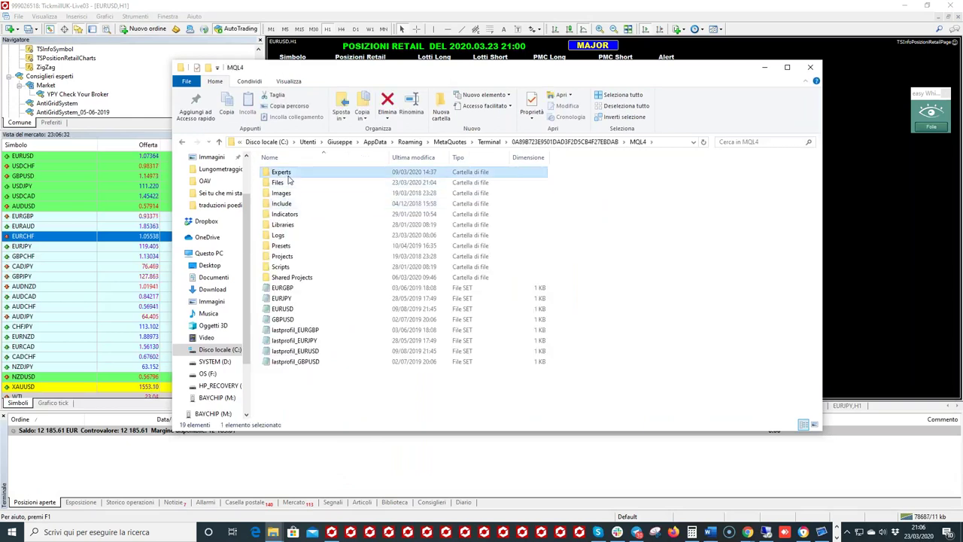
scroll(365, 314, "down", 2)
scroll(377, 309, "up", 1)
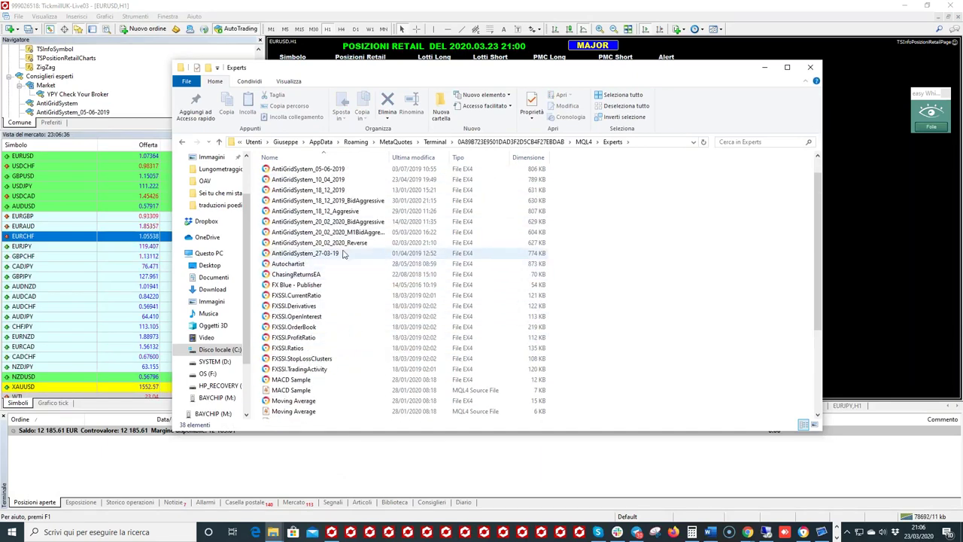
left_click(811, 67)
Refresh the expert advisors list in the Navigator and return to its beginning
scroll(68, 98, "down", 1)
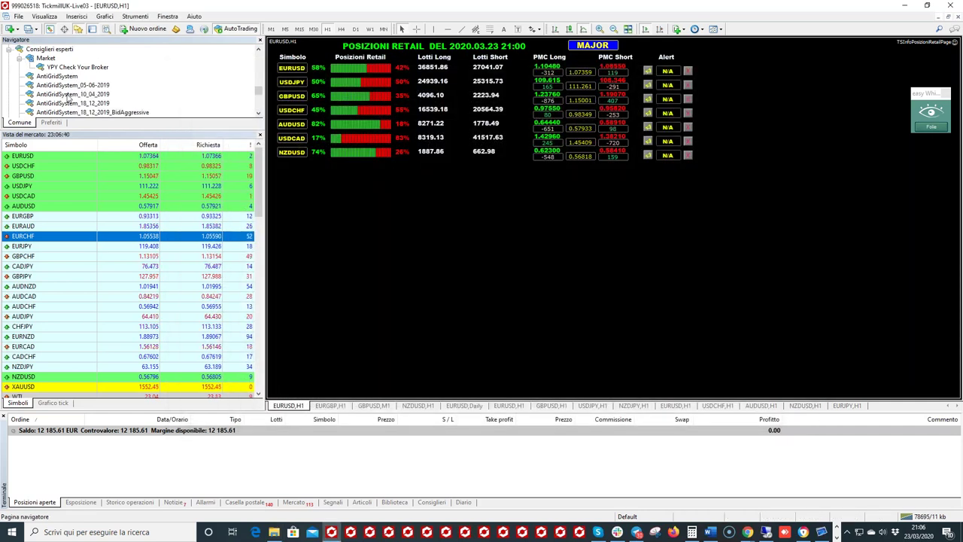
scroll(69, 97, "down", 3)
right_click(74, 94)
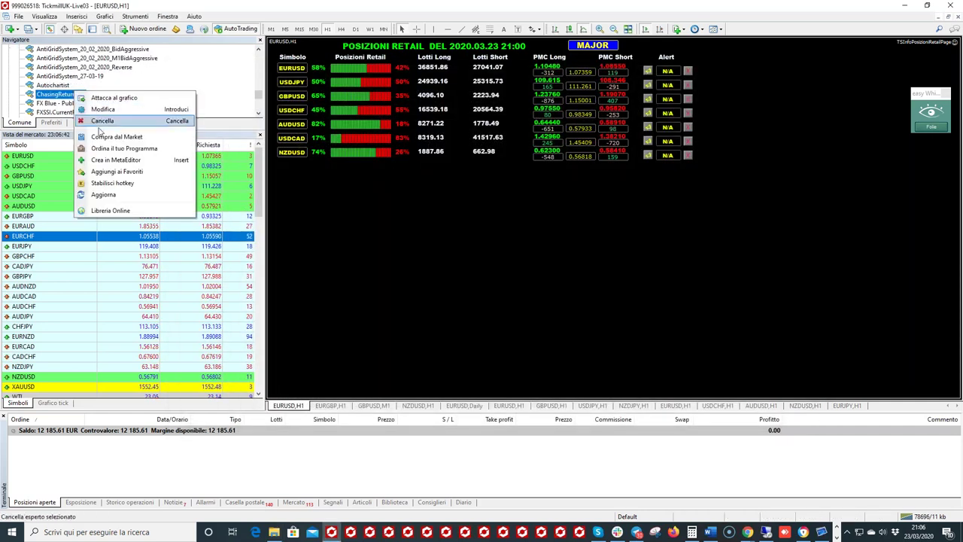
left_click(103, 194)
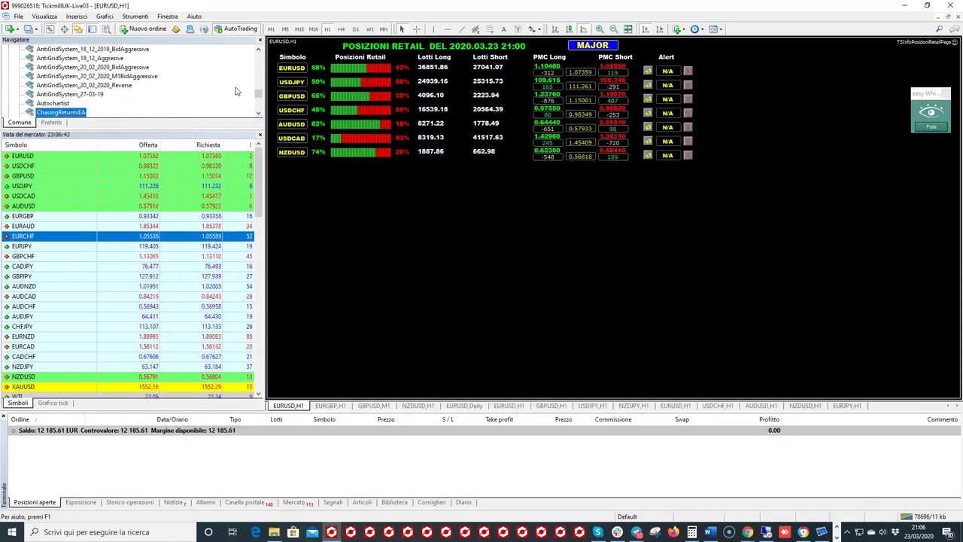
left_click(256, 50)
left_click(257, 50)
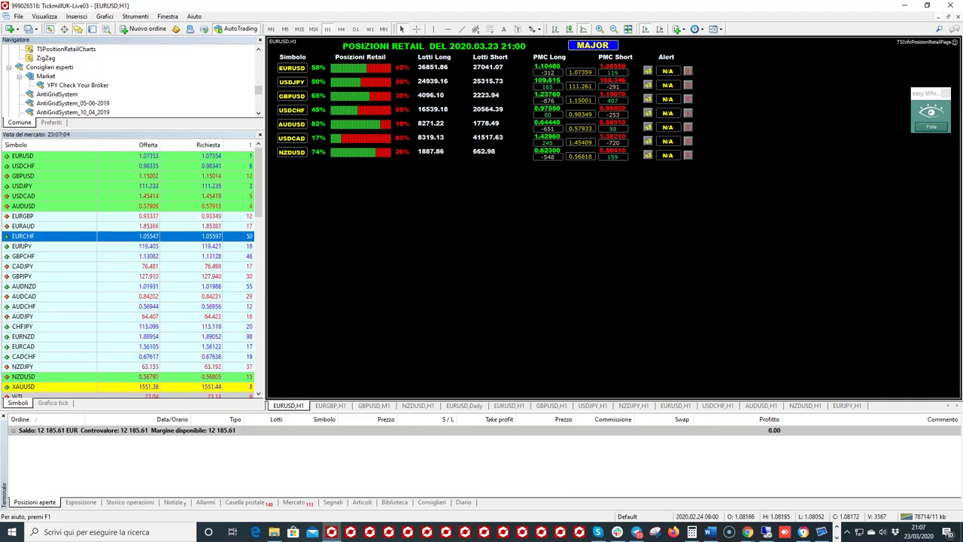
View the input values and program information of the TSInfoPosizioniRetailPage expert on the chart, leaving its settings as they are
key("F7")
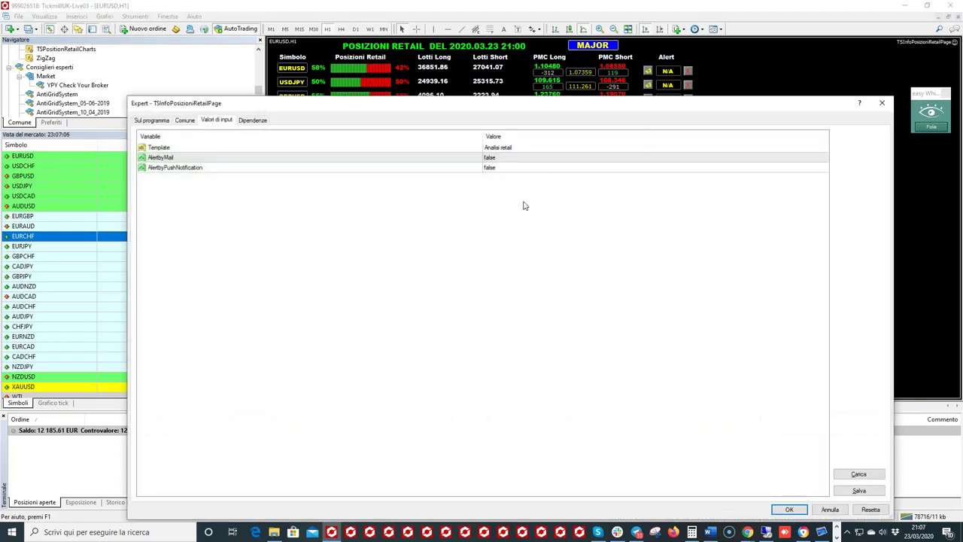
left_click(160, 122)
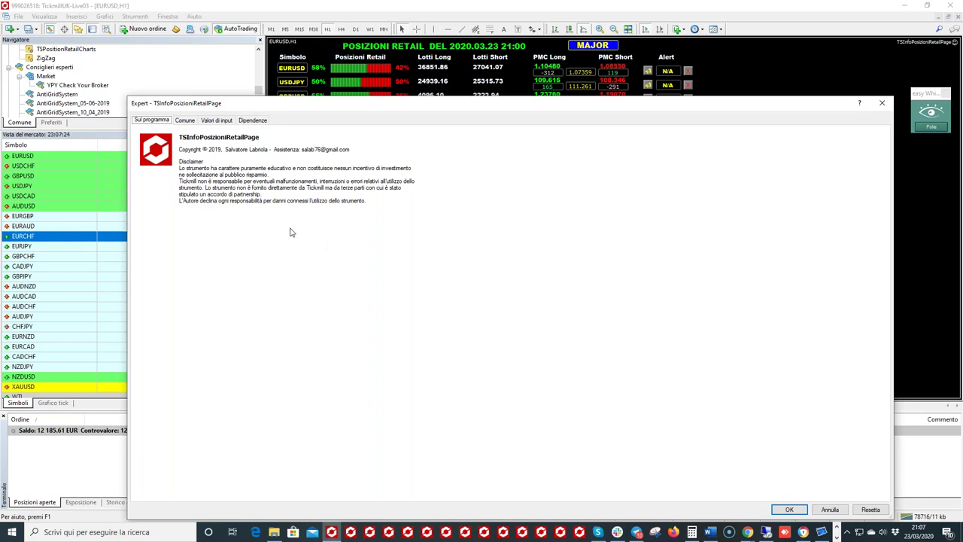
left_click(882, 103)
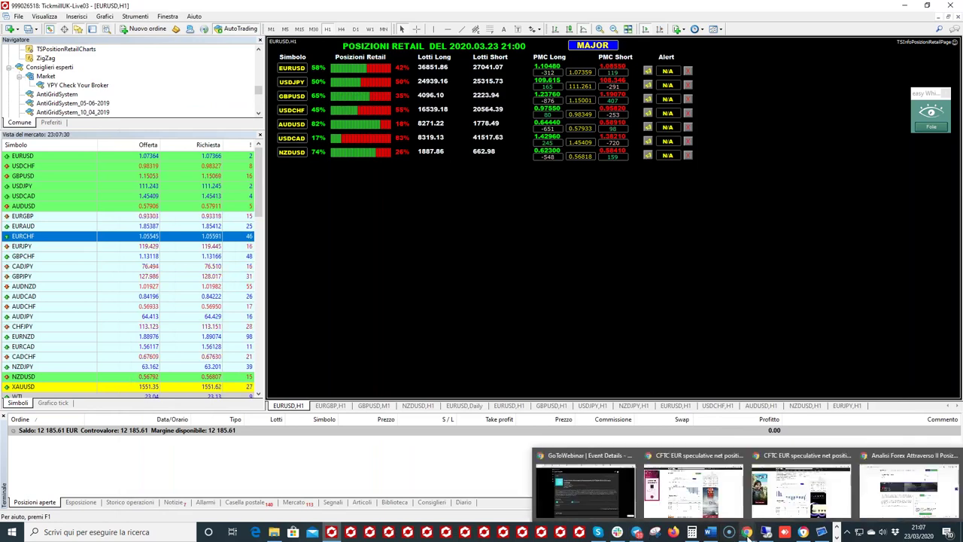
Switch to Google Drive, open the Indicators folder in WorkInForex and select TSPositionRetailCharts.ex4
left_click(804, 532)
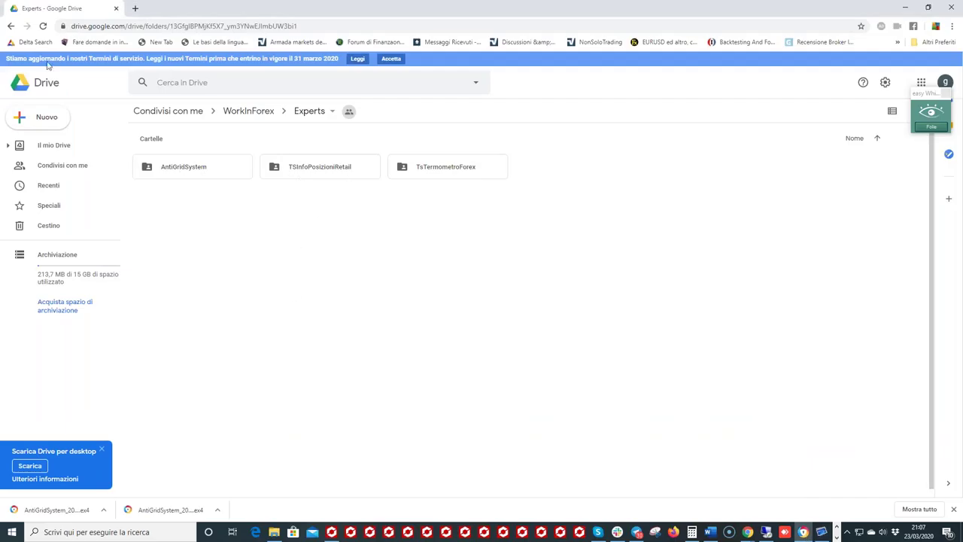
left_click(11, 26)
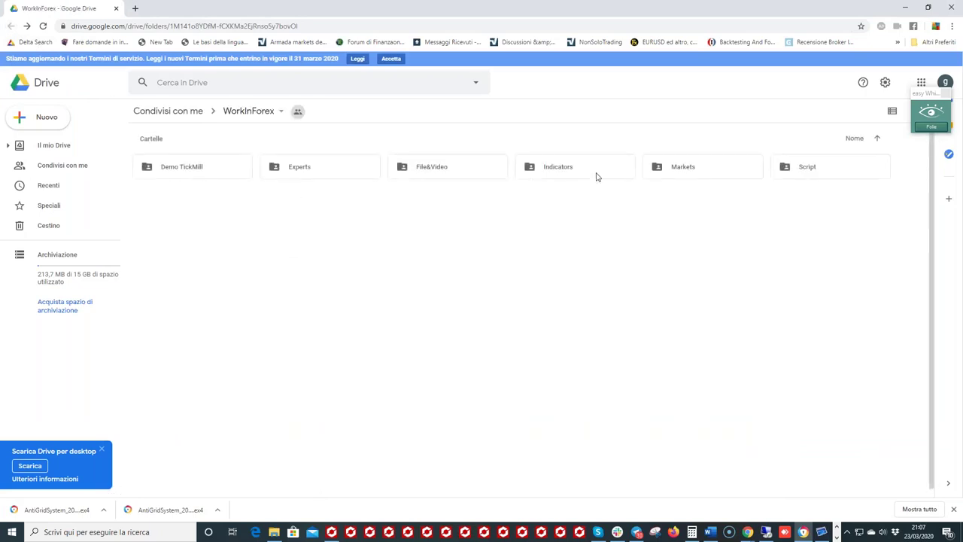
double_click(581, 174)
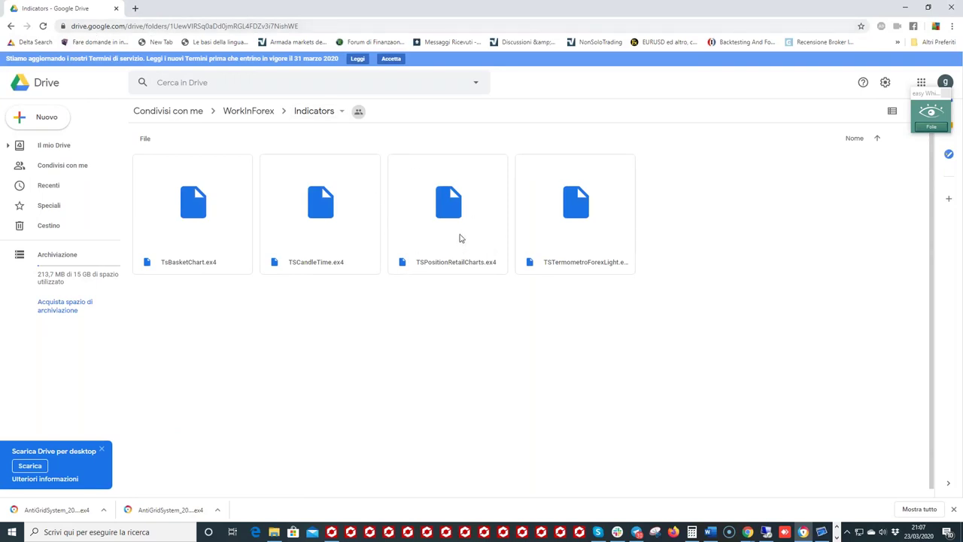
left_click(444, 211)
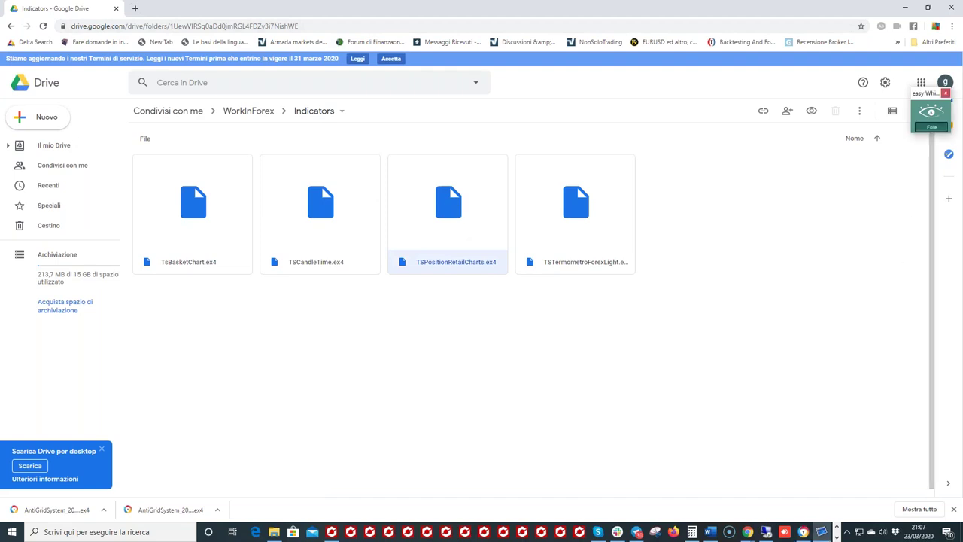
Circle the empty spot beside the downloaded files in red with the freehand pen, and clear the annotation
left_click(931, 113)
left_click(924, 147)
left_click_drag(295, 498, 300, 484)
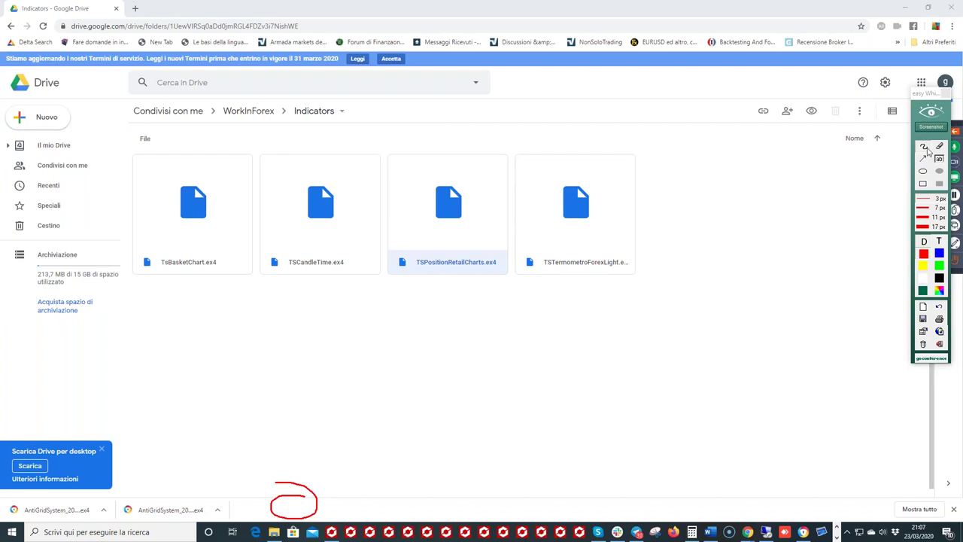
left_click(931, 113)
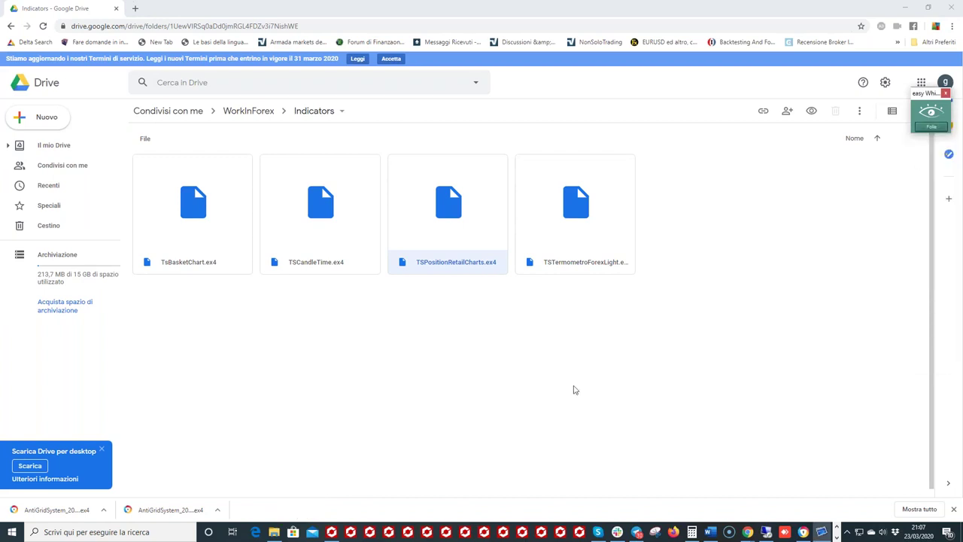
Show the downloaded AntiGridSystem_20_02_2020 file in its Download folder, copy it, and close the folder window
left_click(331, 533)
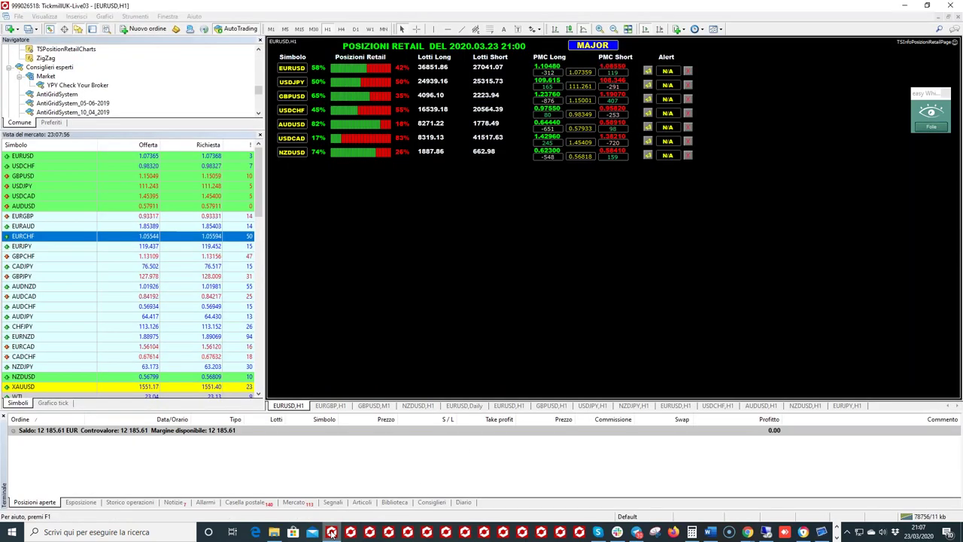
left_click(331, 532)
left_click(103, 510)
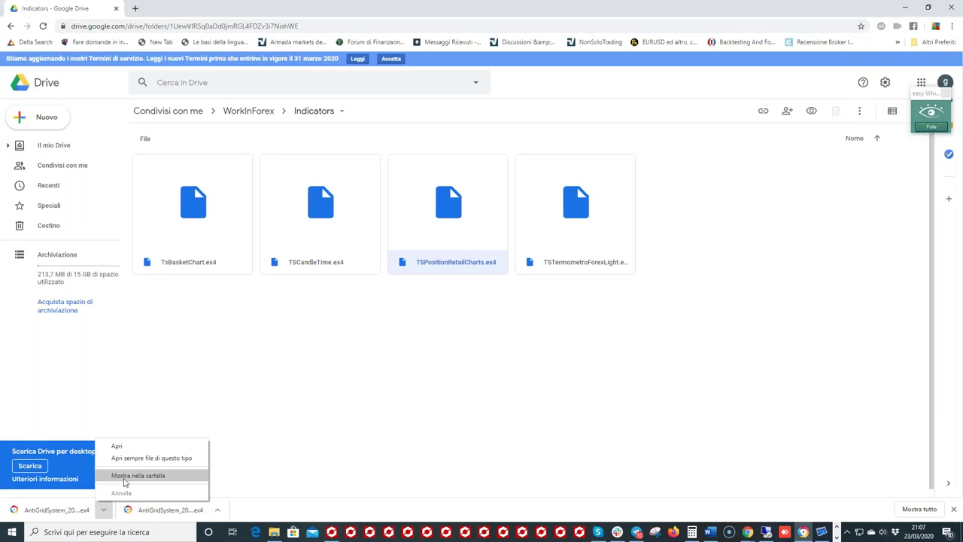
left_click(125, 482)
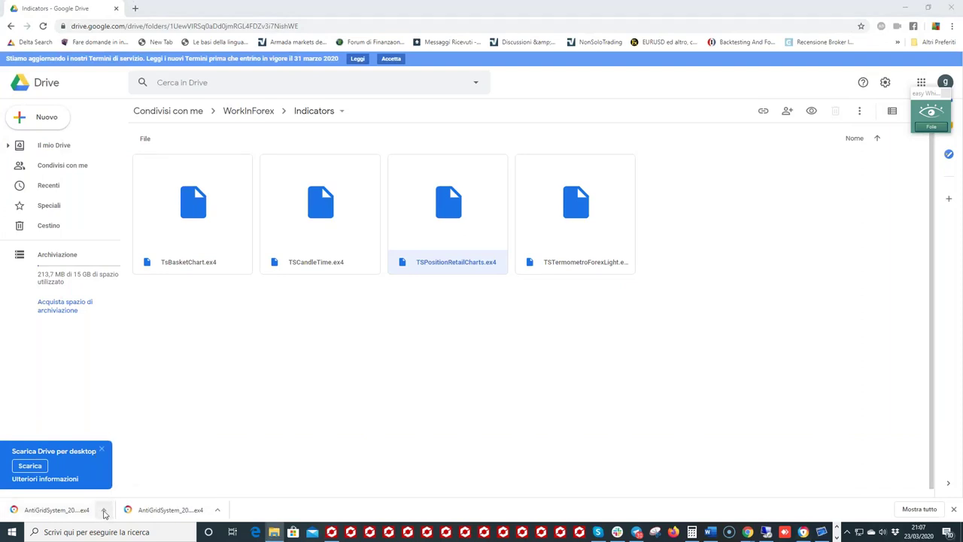
left_click(104, 511)
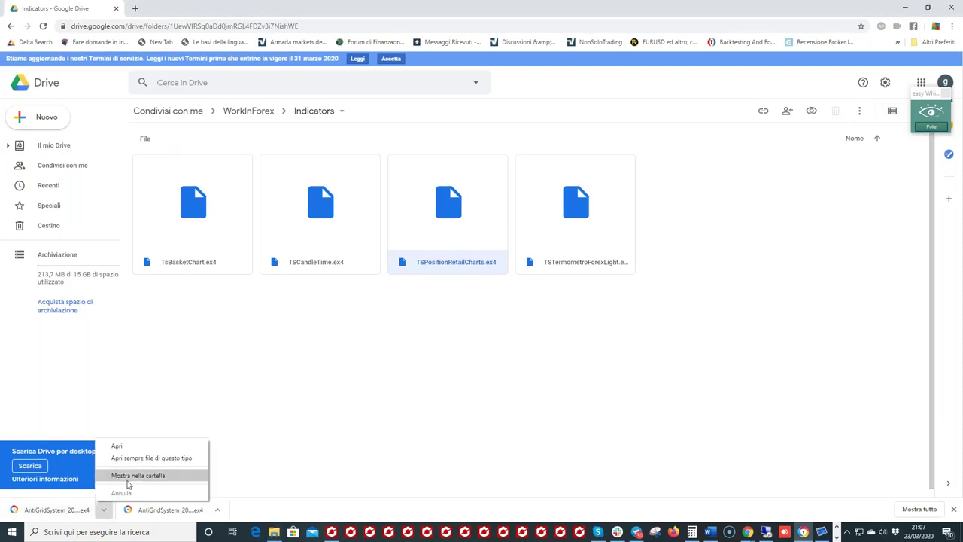
left_click(128, 477)
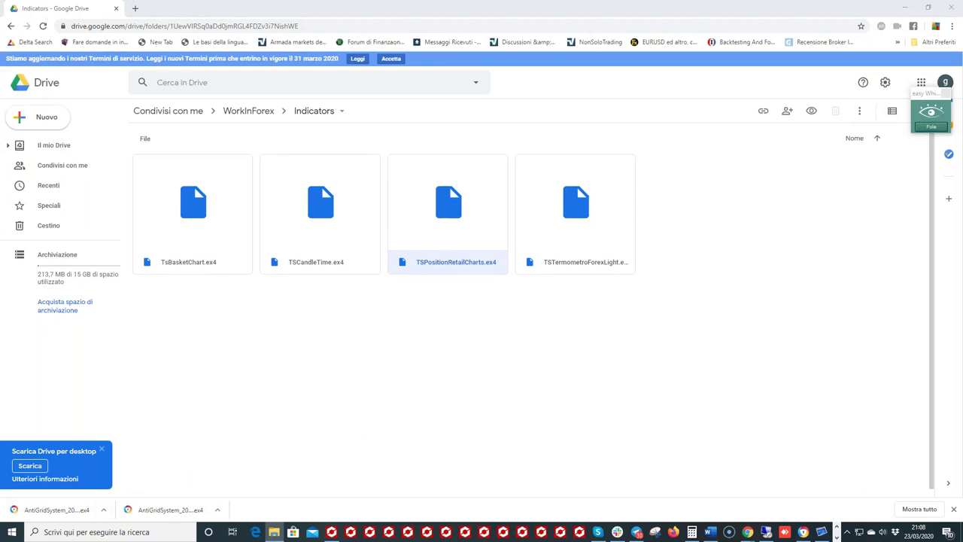
right_click(326, 259)
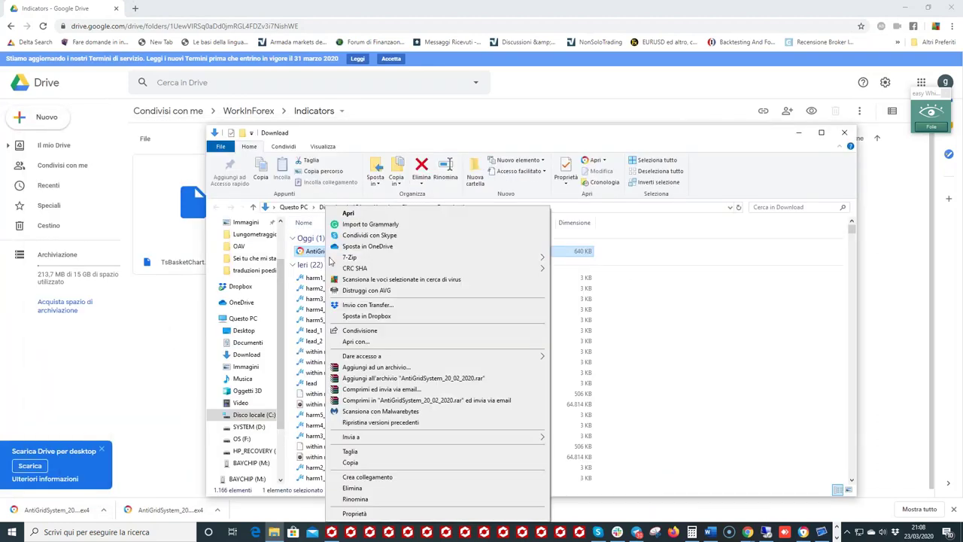
left_click(377, 460)
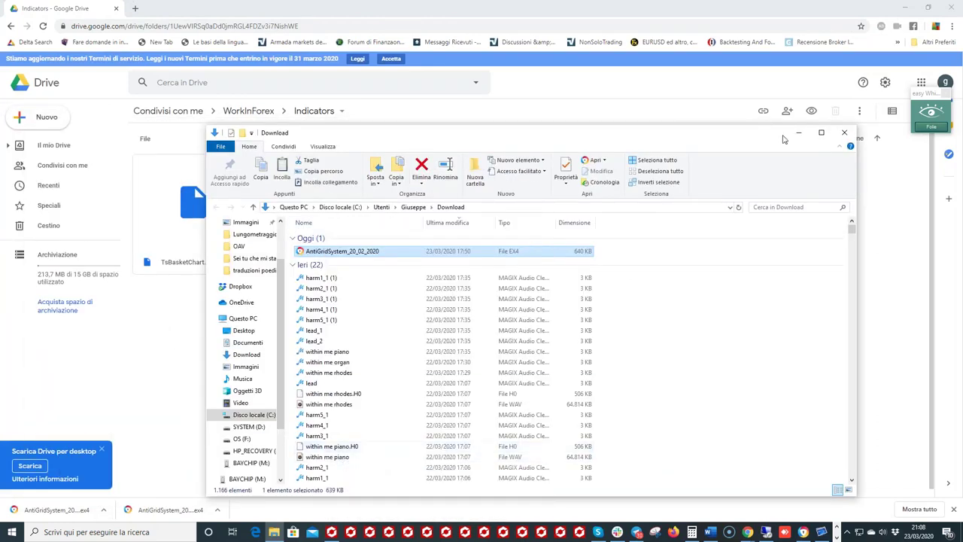
left_click(845, 133)
Switch to MetaTrader 4, locate the Indicators folder under MQL4 in the terminal's data folder, and close the folder window
left_click(335, 531)
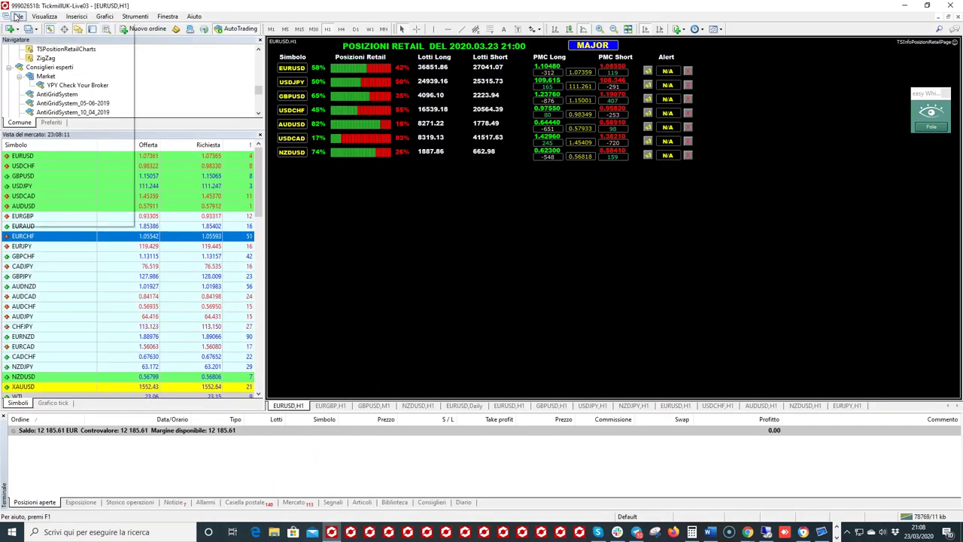
left_click(18, 16)
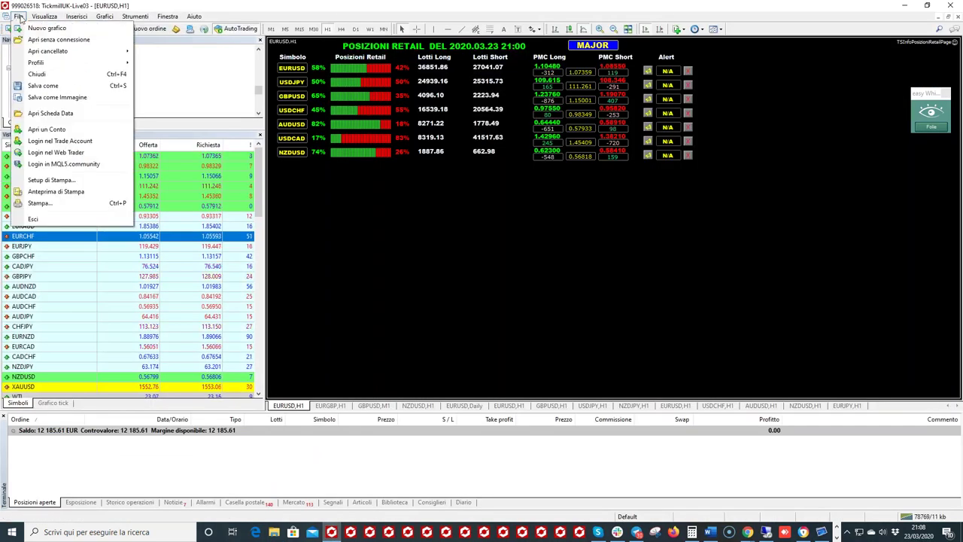
left_click(59, 115)
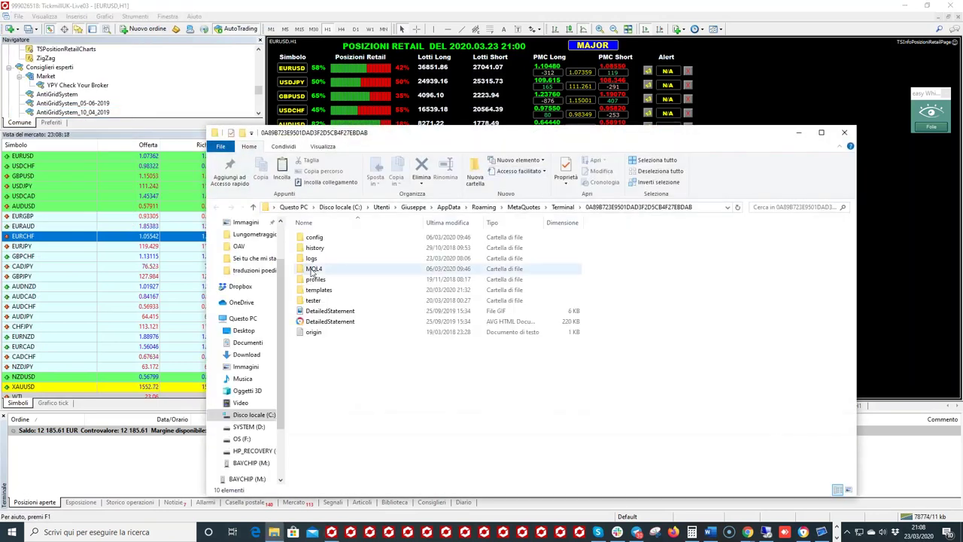
left_click(313, 271)
double_click(313, 269)
left_click(313, 269)
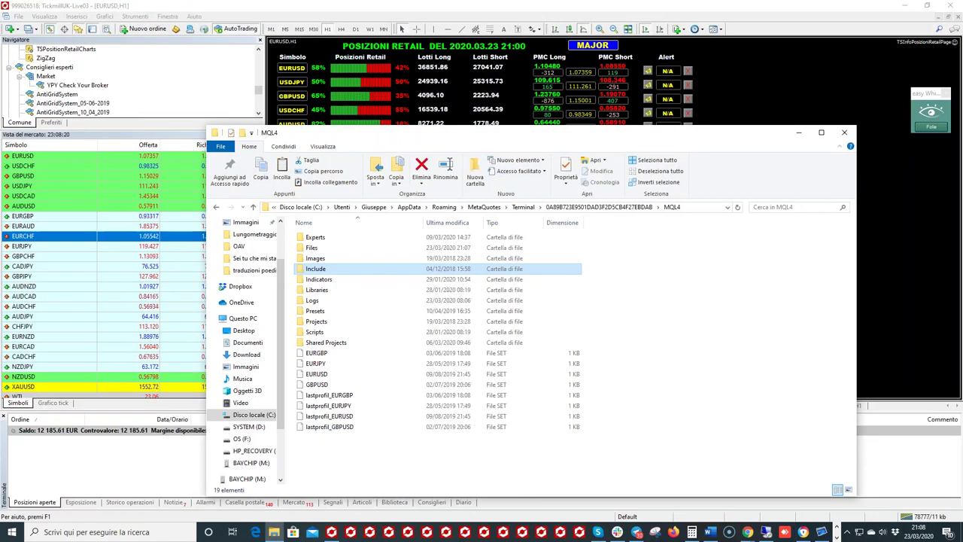
left_click(216, 207)
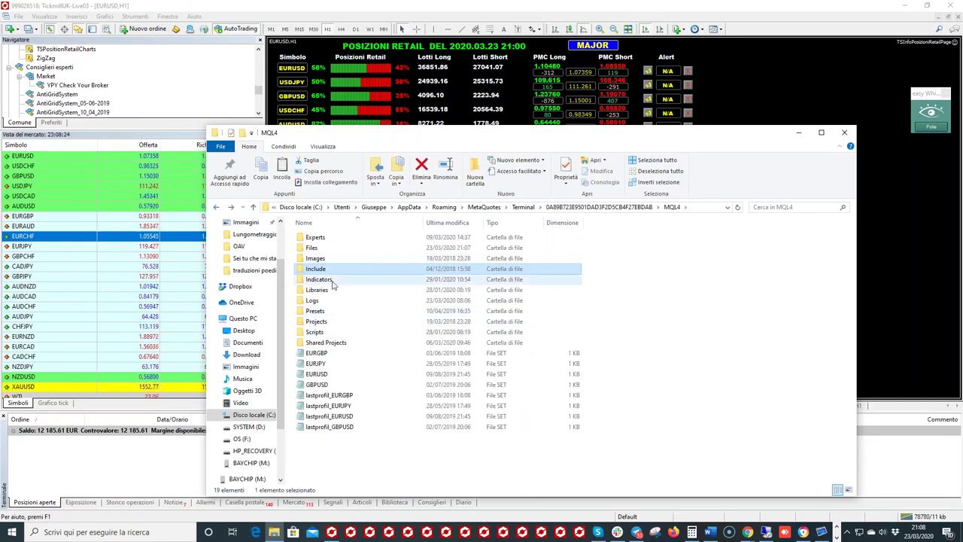
left_click(331, 281)
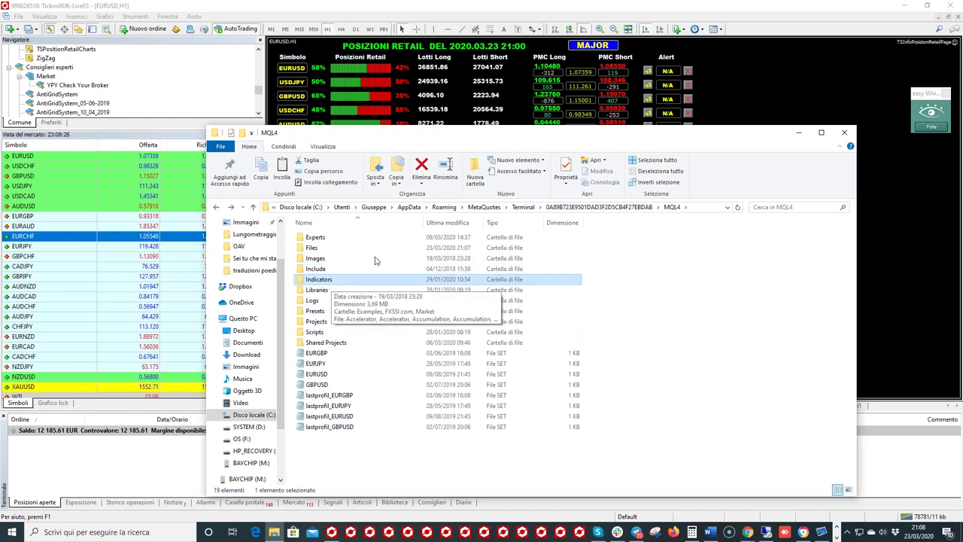
left_click(845, 134)
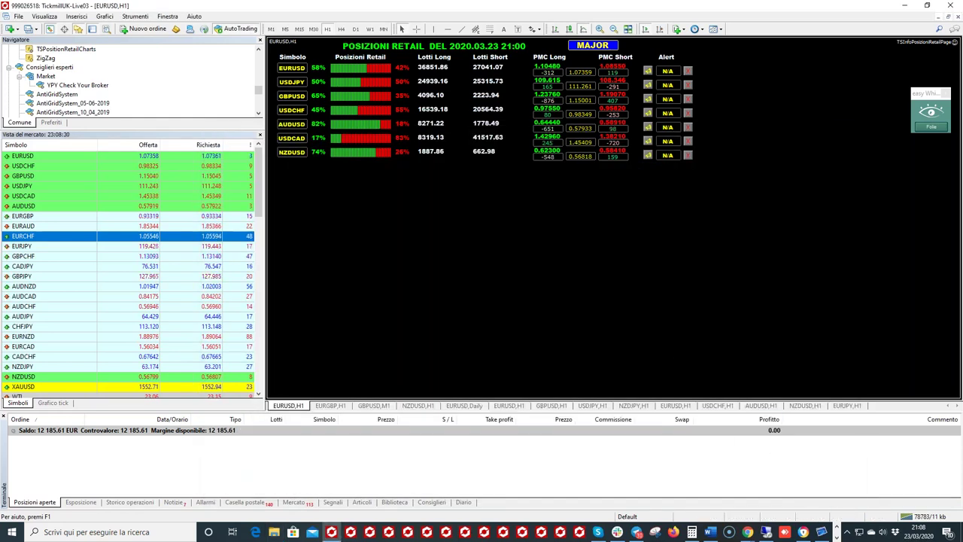
Show the EURUSD,H1 chart with TSPositionRetailCharts, circle the indicator's long and short curves in red, and clear the annotation
left_click(688, 406)
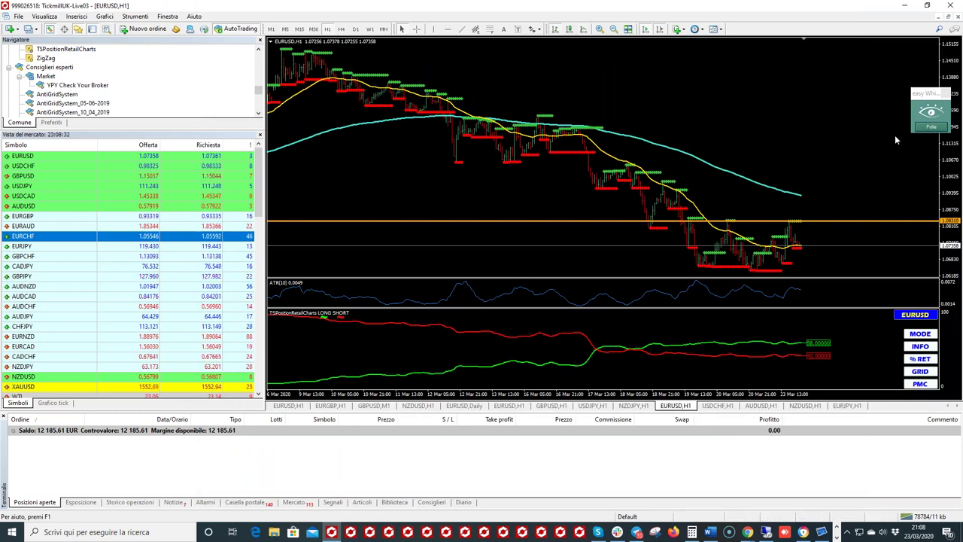
left_click(929, 128)
left_click(922, 148)
mouse_move(672, 337)
left_mouse_down()
mouse_move(343, 351)
mouse_move(783, 395)
mouse_move(674, 337)
left_mouse_up()
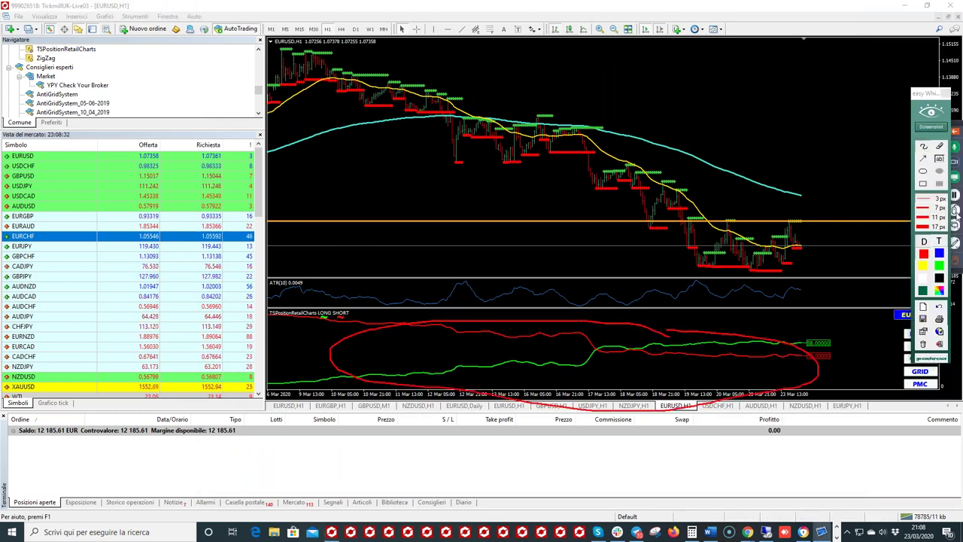
left_click(931, 126)
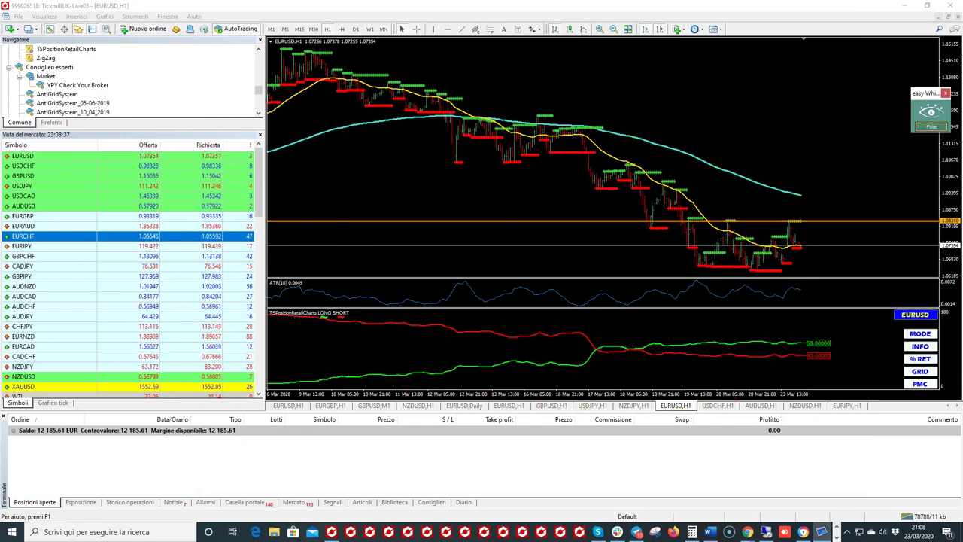
Return to the first EURUSD,H1 chart, which holds the POSIZIONI RETAIL table, and leave annotation mode
left_click(288, 405)
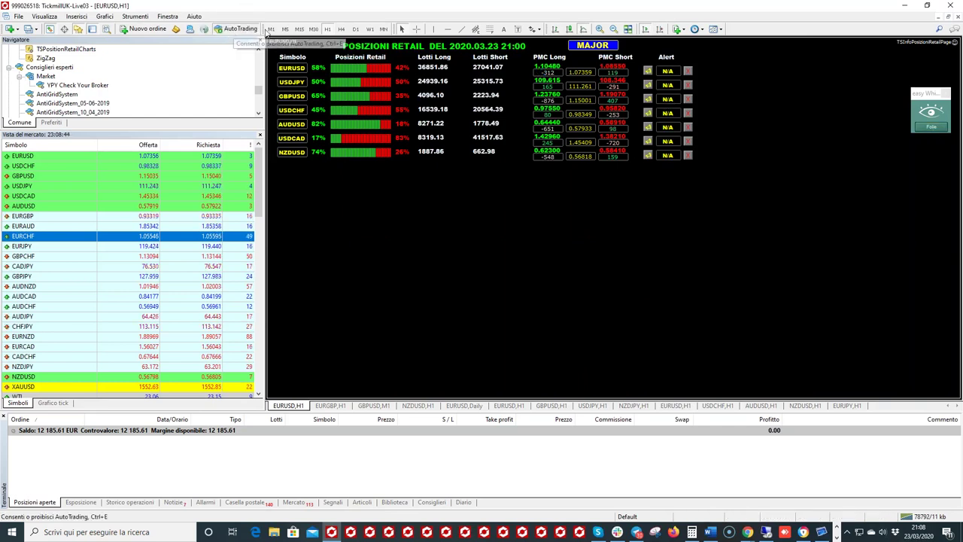
left_click(936, 130)
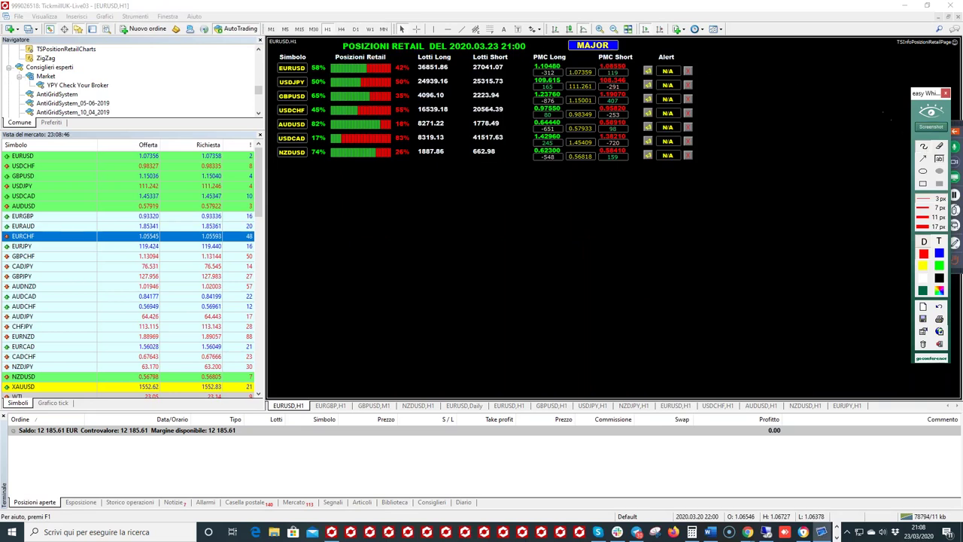
left_click(932, 129)
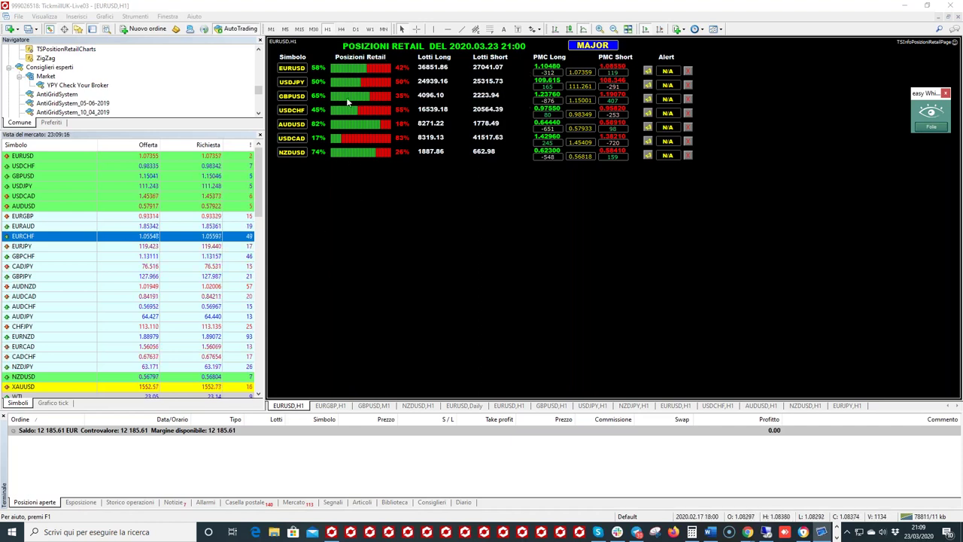
Mark the EURUSD row's percentages, long and short lots, PMC values, price and alert area in red, and clear the annotations
left_click(931, 128)
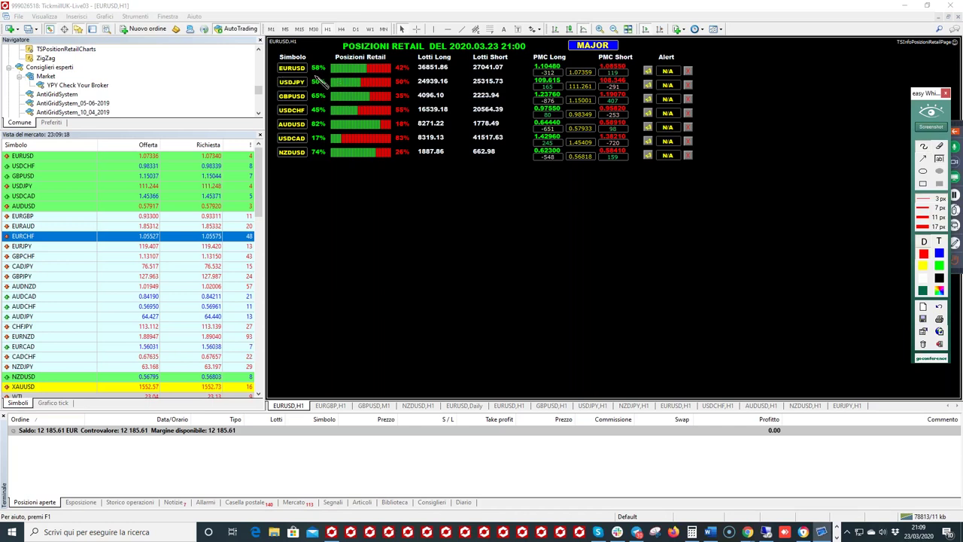
left_click_drag(313, 75, 344, 75)
left_click_drag(397, 73, 410, 73)
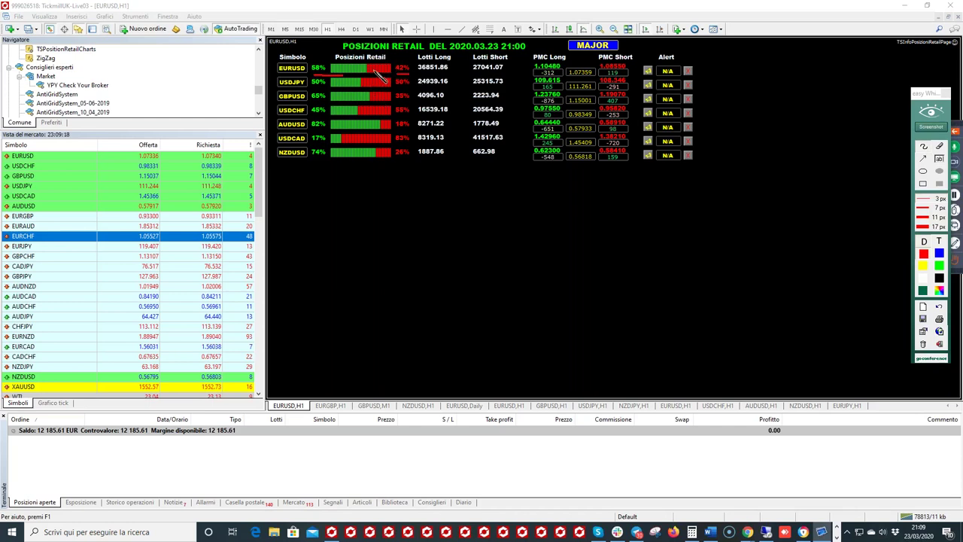
left_click_drag(420, 73, 450, 74)
left_click_drag(473, 74, 517, 72)
mouse_move(566, 65)
left_mouse_down()
mouse_move(531, 65)
mouse_move(534, 78)
mouse_move(568, 72)
left_mouse_up()
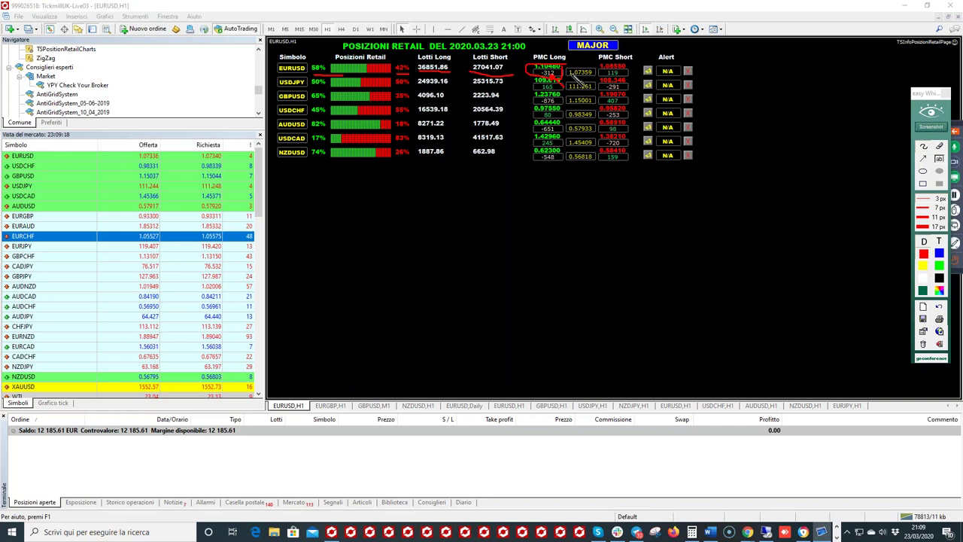
left_click_drag(567, 78, 599, 77)
mouse_move(624, 74)
left_mouse_down()
mouse_move(629, 65)
mouse_move(609, 64)
mouse_move(598, 83)
mouse_move(631, 86)
mouse_move(636, 70)
left_mouse_up()
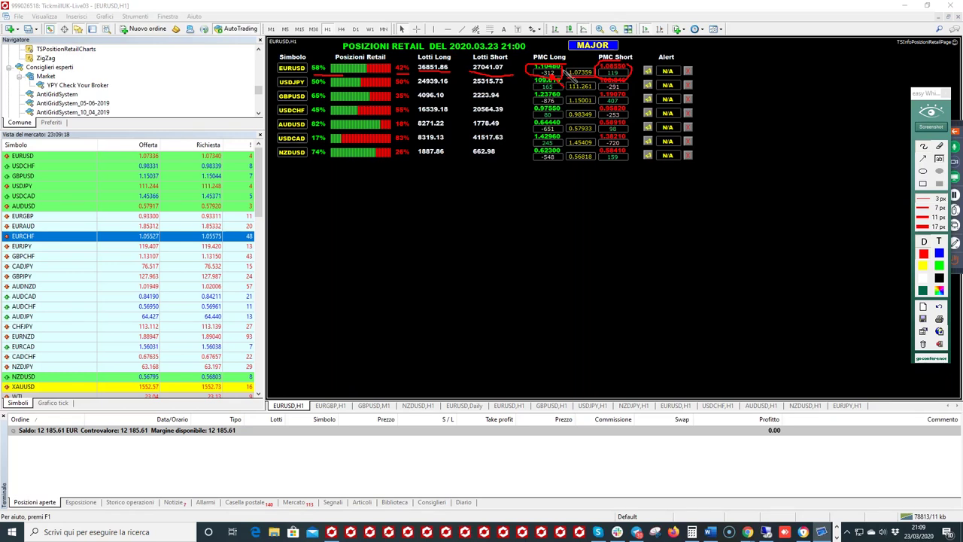
mouse_move(678, 54)
left_mouse_down()
mouse_move(644, 60)
mouse_move(649, 77)
mouse_move(703, 82)
mouse_move(699, 62)
mouse_move(675, 54)
left_mouse_up()
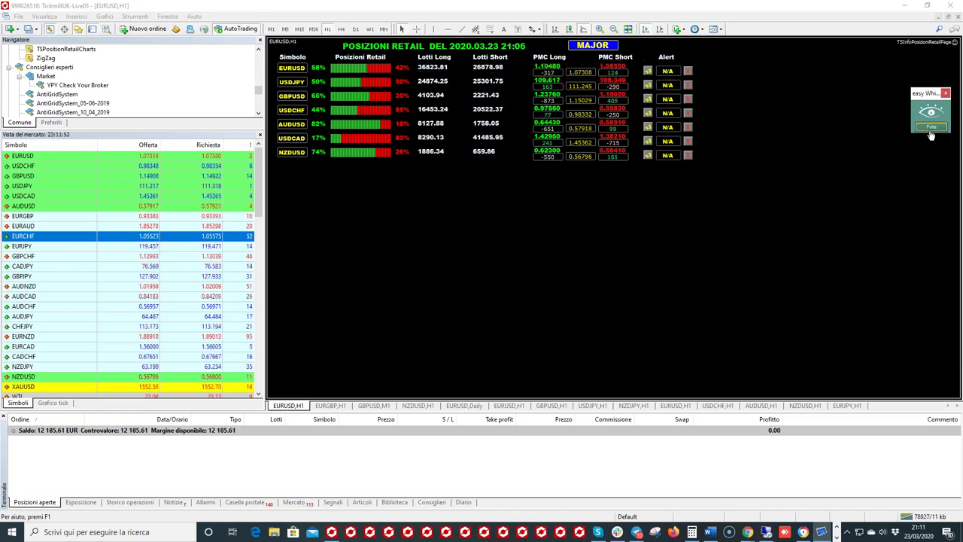
left_click(931, 111)
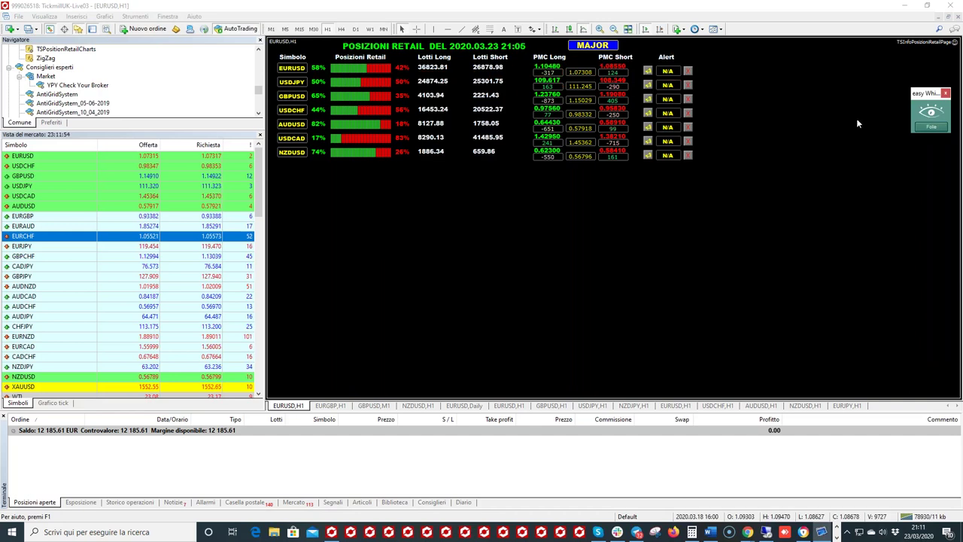
Set the EURUSD alert value to 90 in the retail positions table and activate that alert
left_click(669, 70)
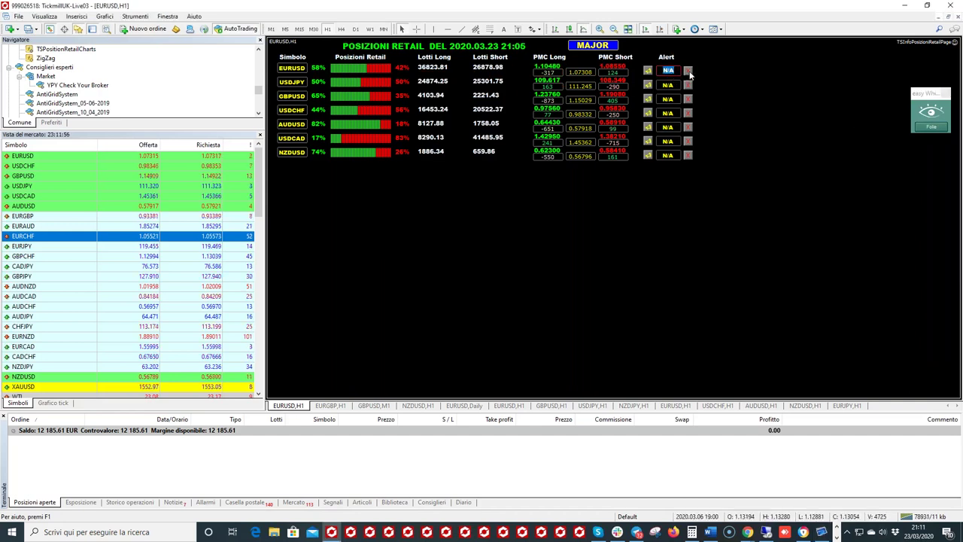
type("90")
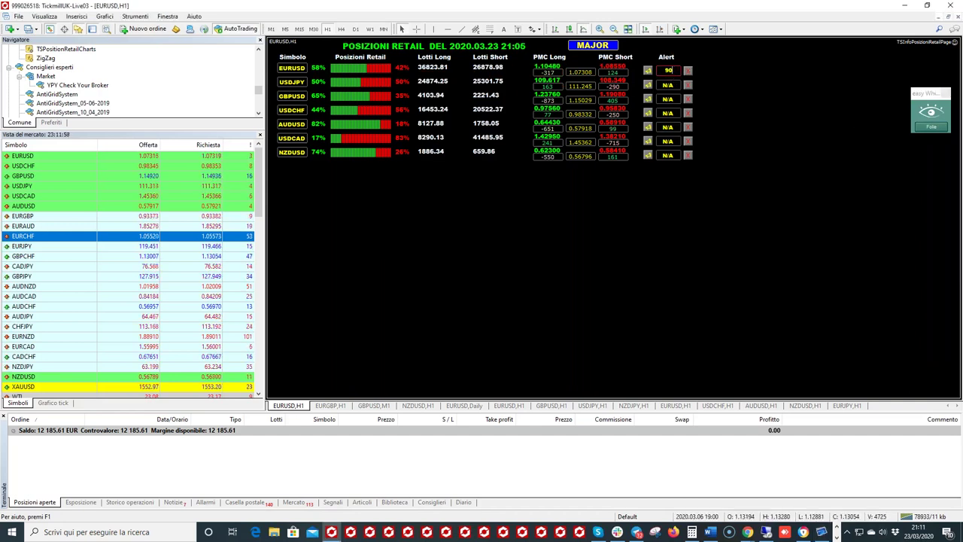
key("Return")
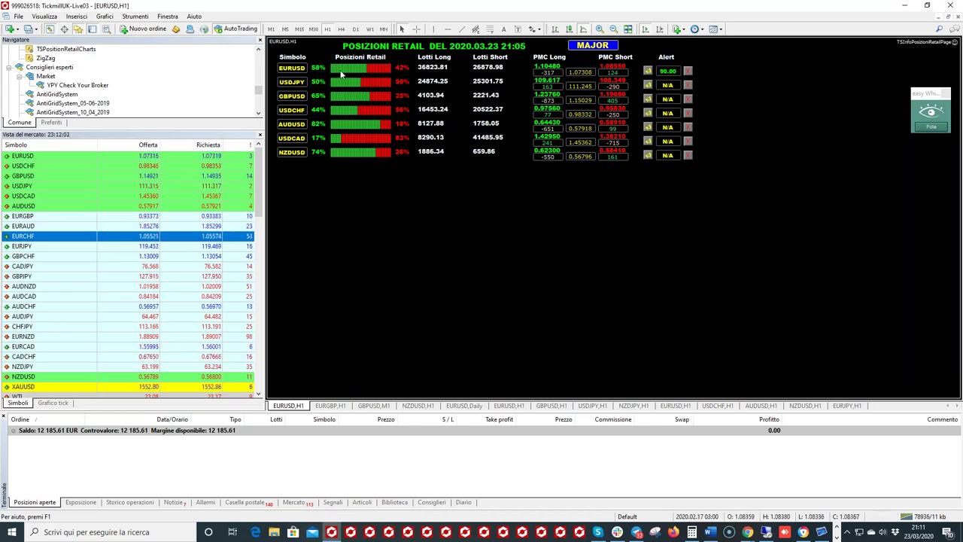
left_click(648, 72)
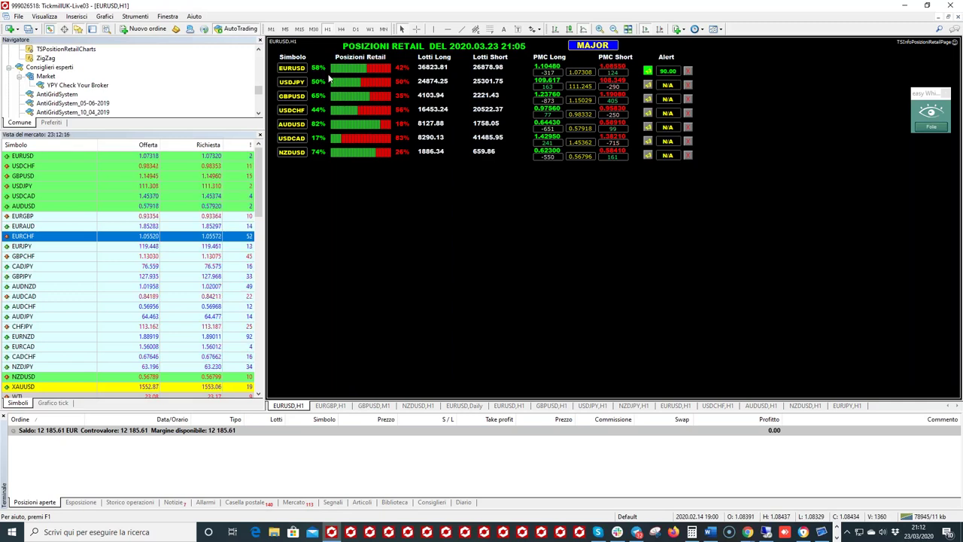
Replace the EURUSD alert in the retail positions table with a value of -55, and remove that alert
left_click(670, 71)
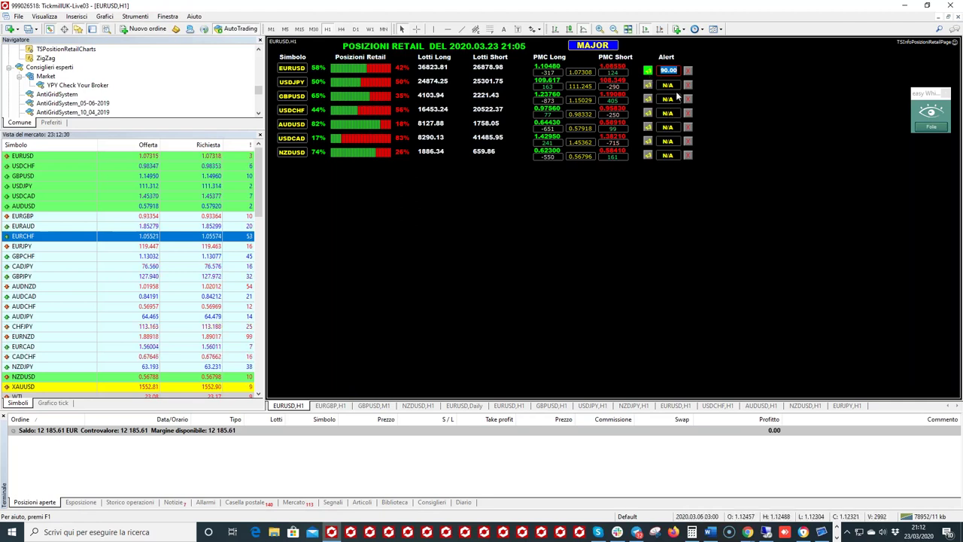
left_click(688, 70)
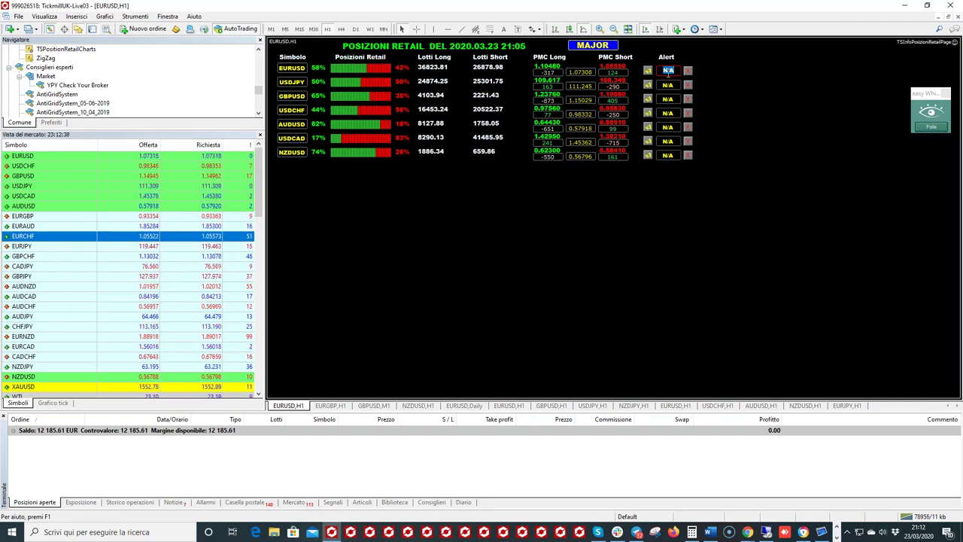
type("1")
type("55")
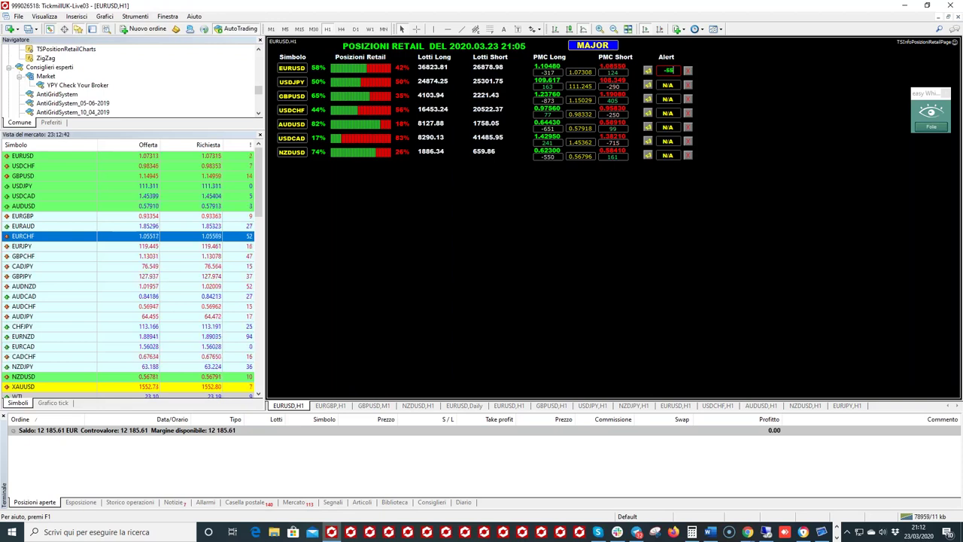
key("Return")
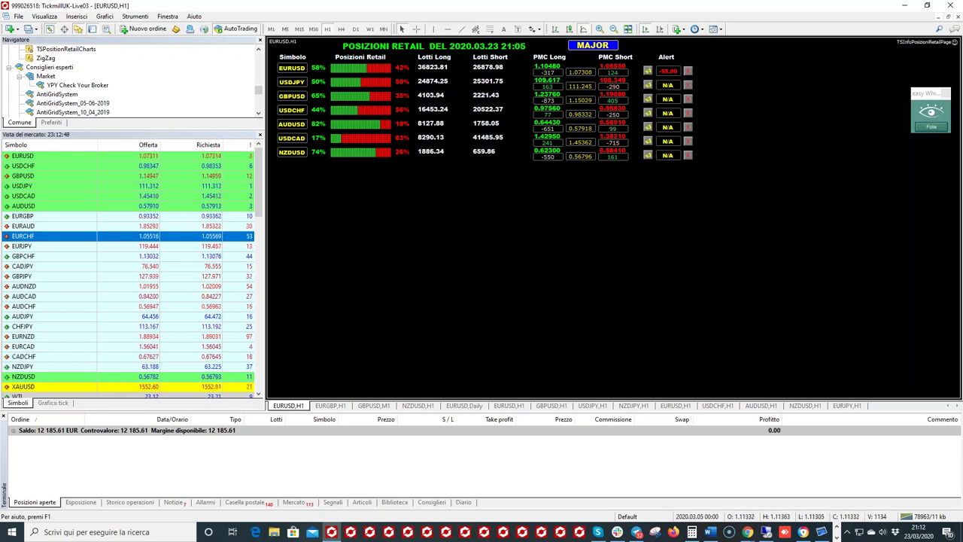
left_click(688, 71)
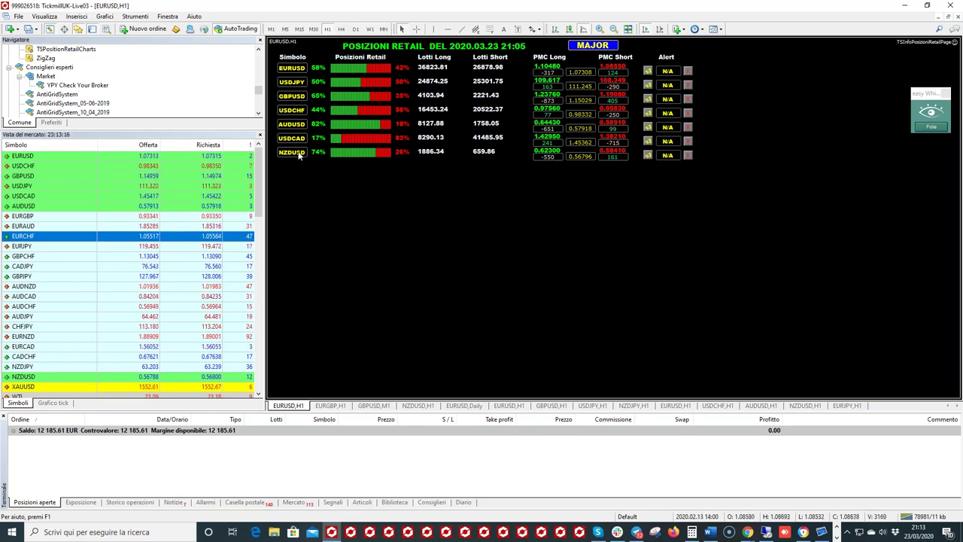
Open the EURUSD chart from its symbol in the retail positions table, and close that new chart
left_click(301, 69)
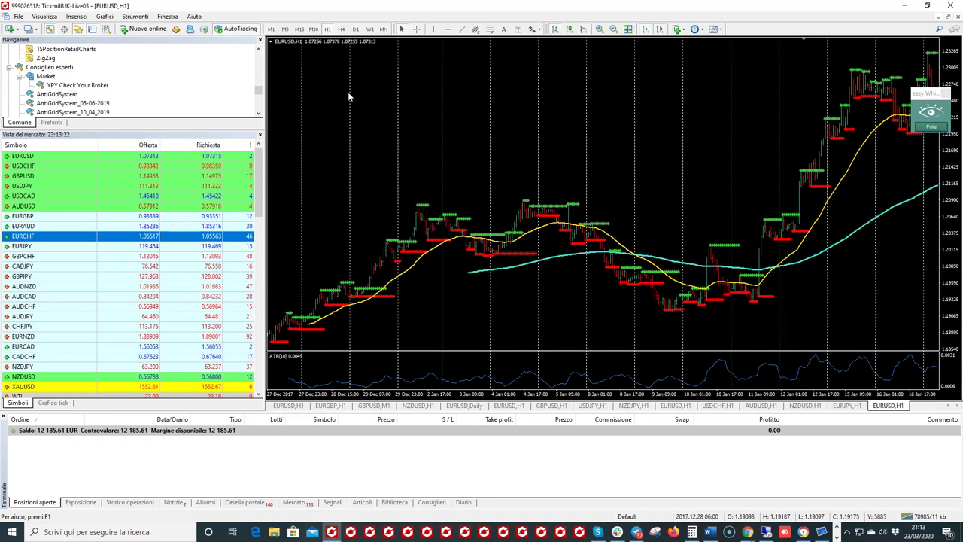
right_click(892, 406)
left_click(896, 411)
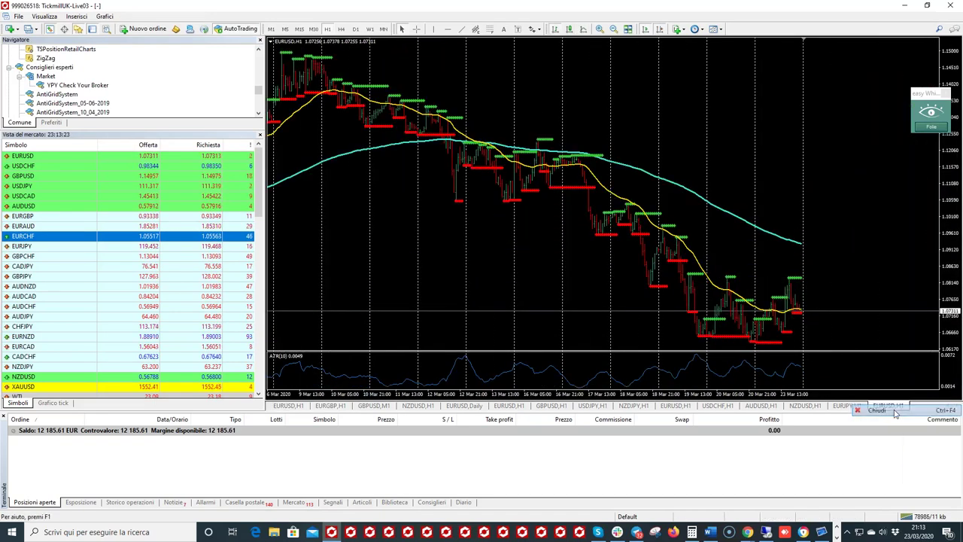
left_click(895, 411)
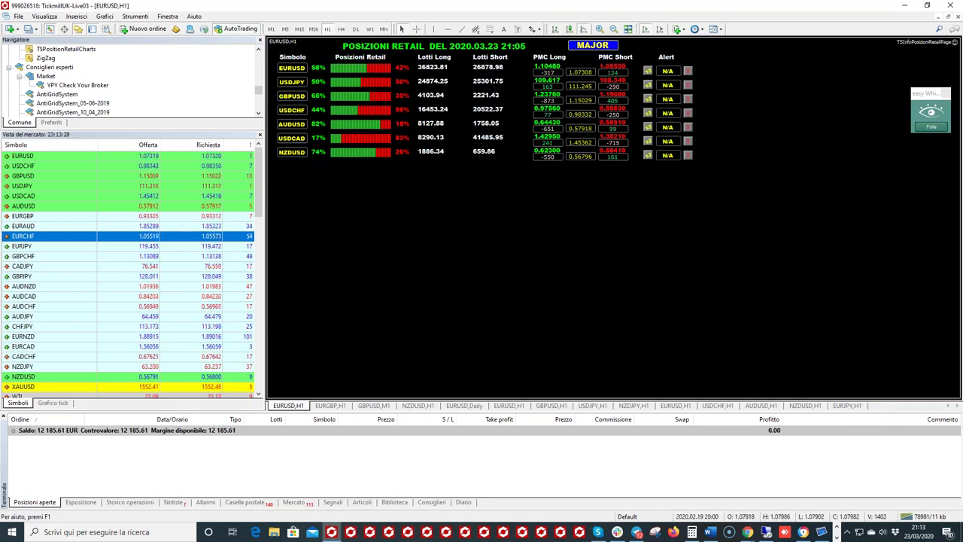
Review the TSInfoPosizioniRetailPage expert's Template, AlertbyMail and AlertbyPushNotification input values, and close its properties
key("F7")
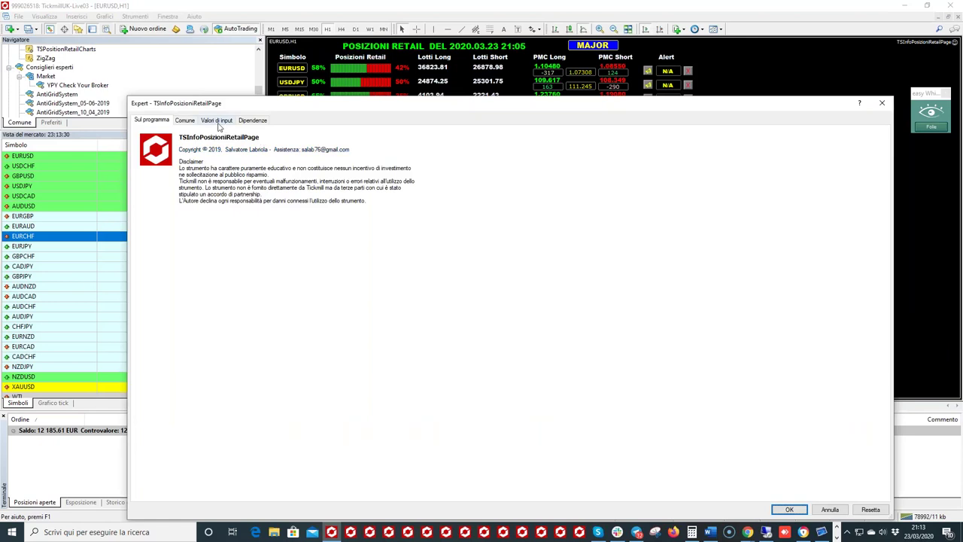
left_click(194, 122)
left_click(206, 122)
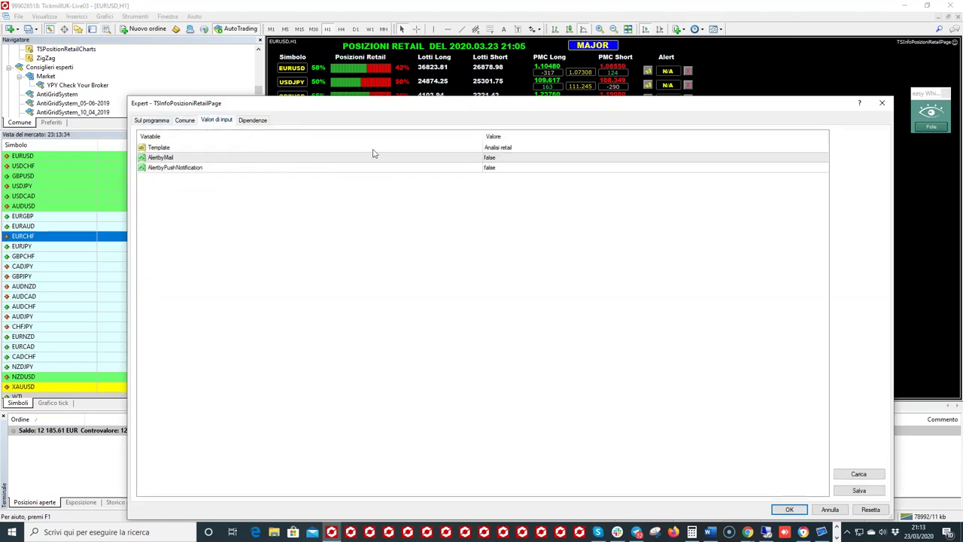
left_click(208, 157)
left_click(512, 148)
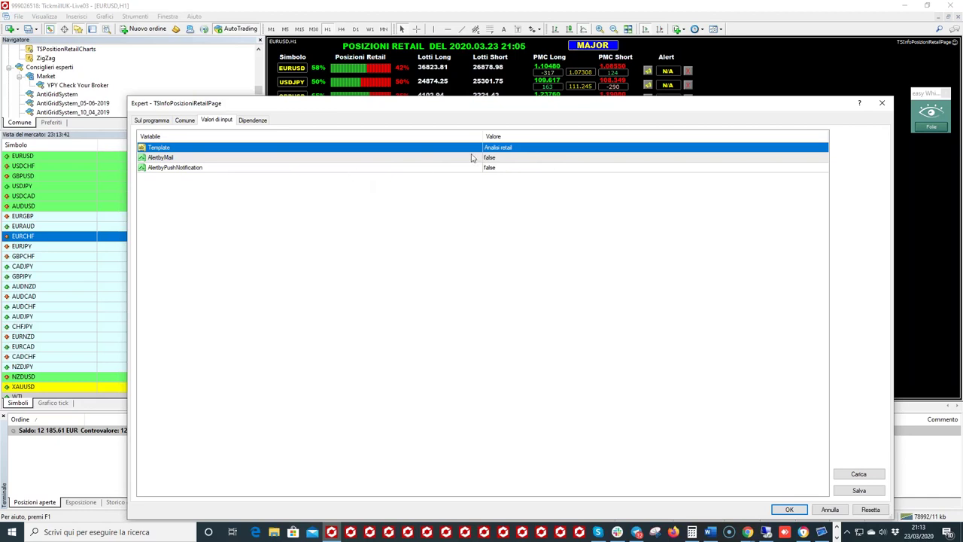
left_click(493, 168)
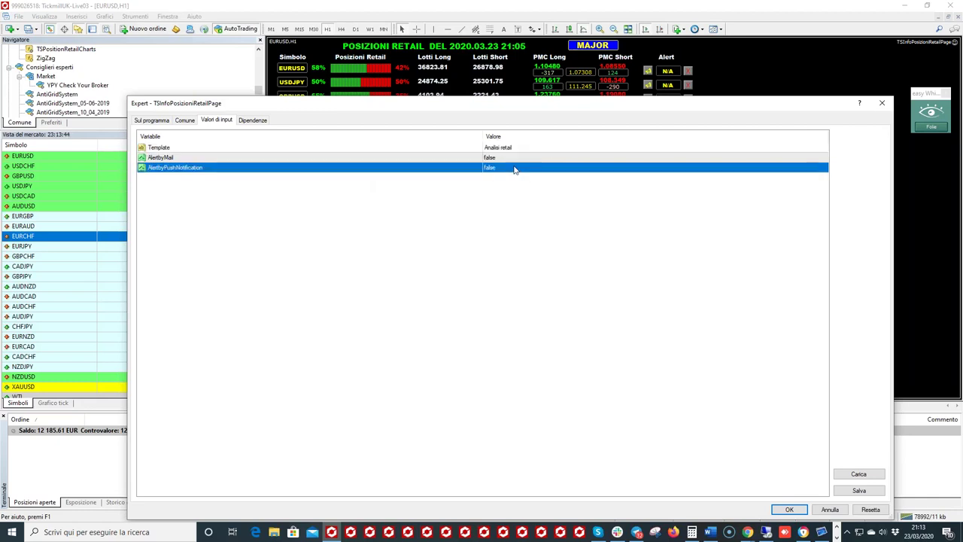
left_click(882, 105)
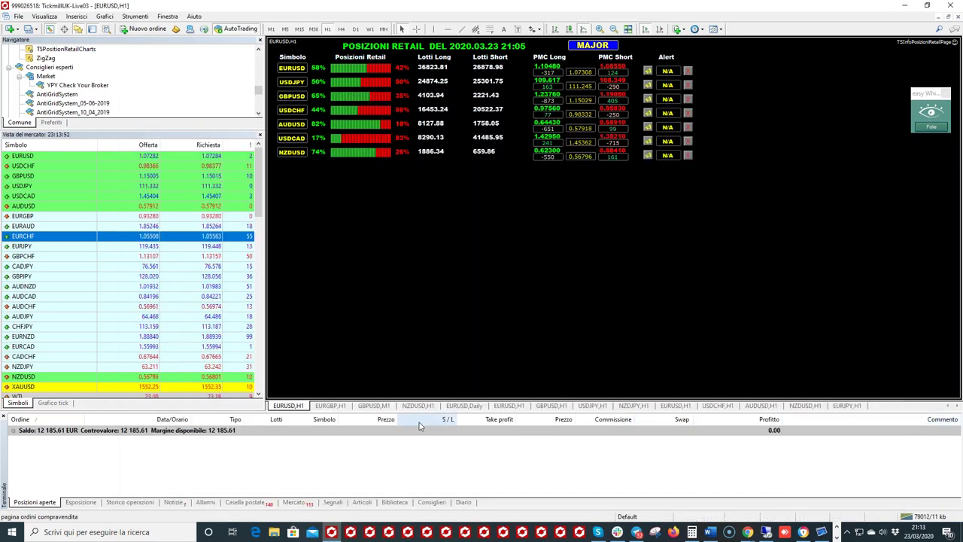
Bring up the save-template dialog for the GBPUSD,M1 chart, and return to the EURUSD,H1 chart with the retail table
left_click(374, 406)
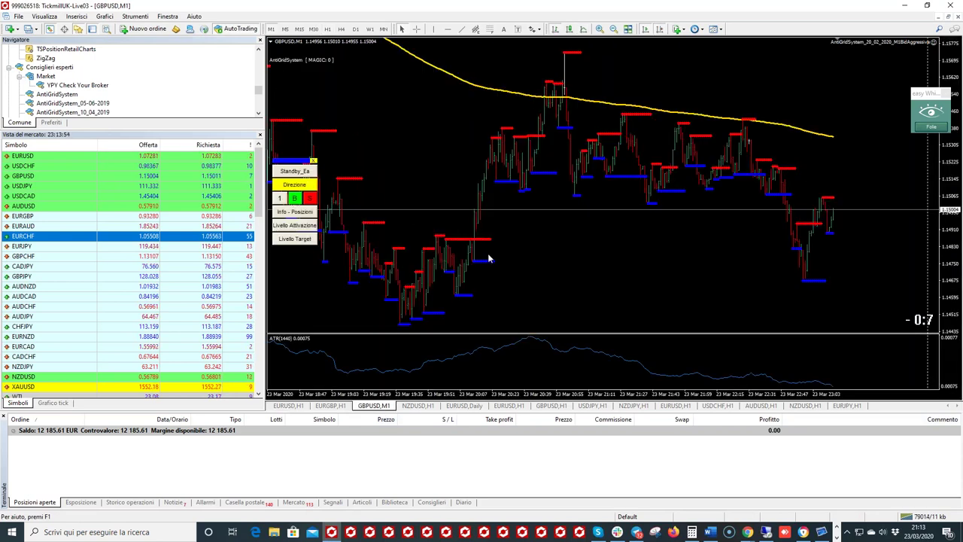
right_click(506, 257)
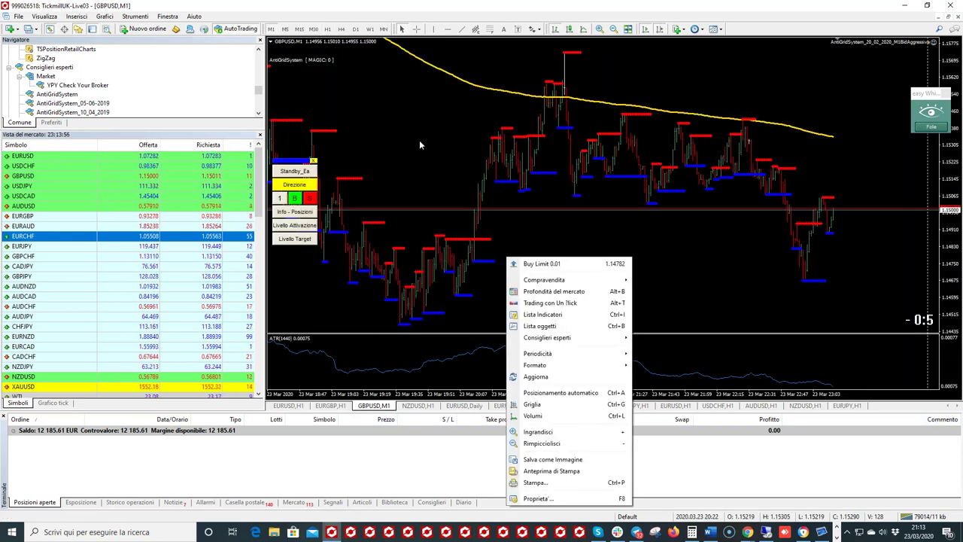
mouse_move(568, 365)
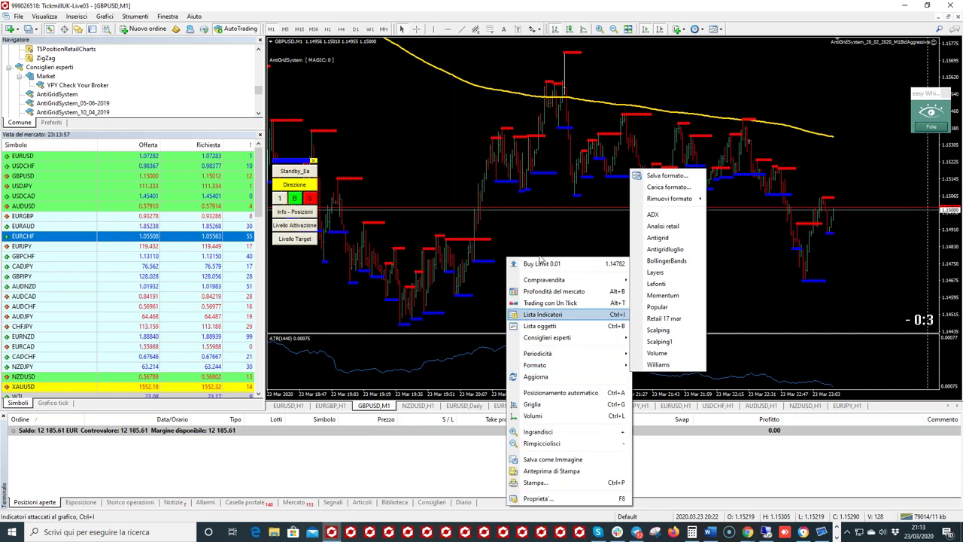
right_click(539, 224)
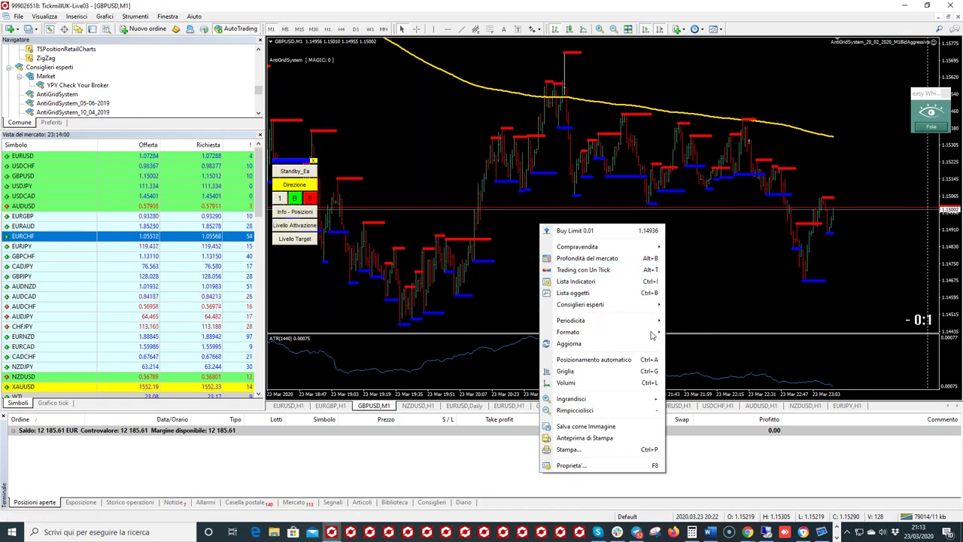
mouse_move(652, 334)
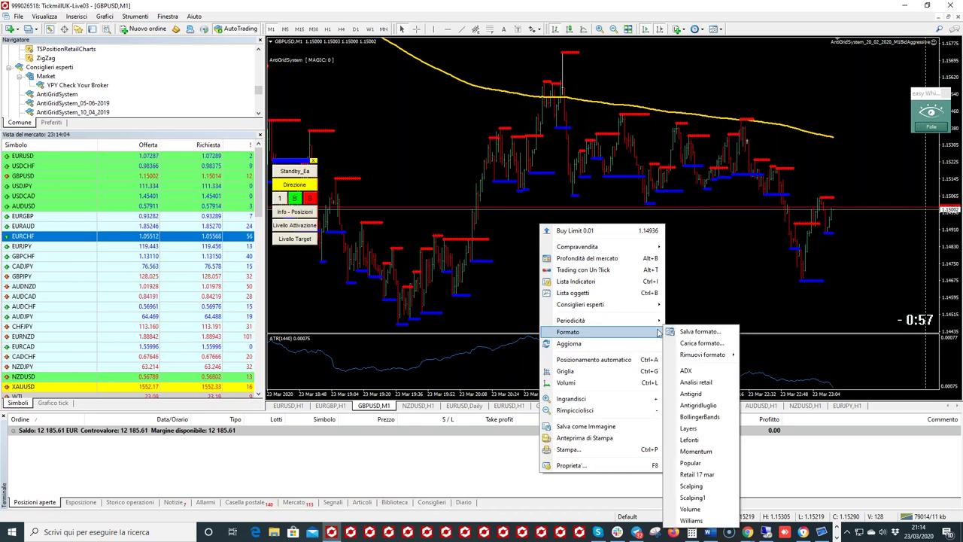
left_click(685, 332)
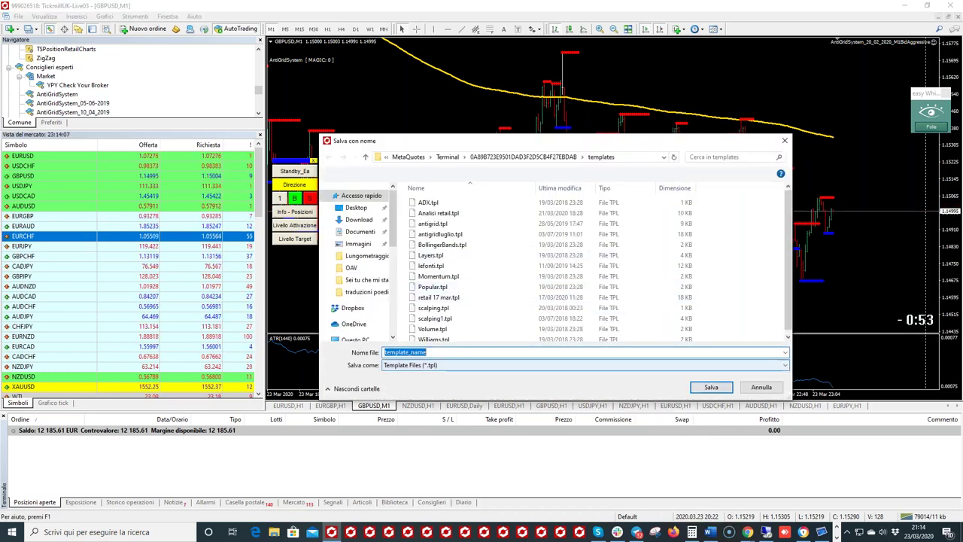
key("Return")
left_click(288, 406)
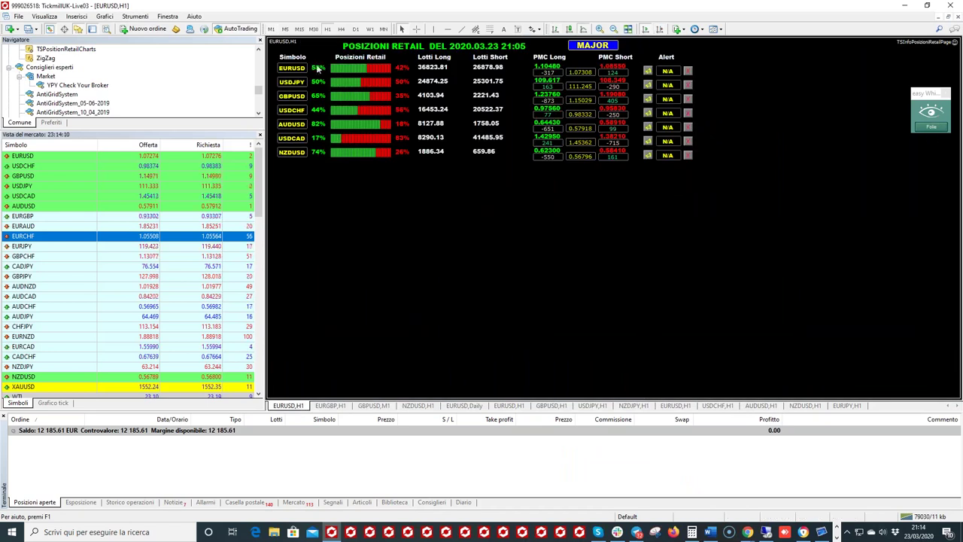
Open the EURUSD chart from the retail positions table once more, and close it to return to the table
left_click(299, 68)
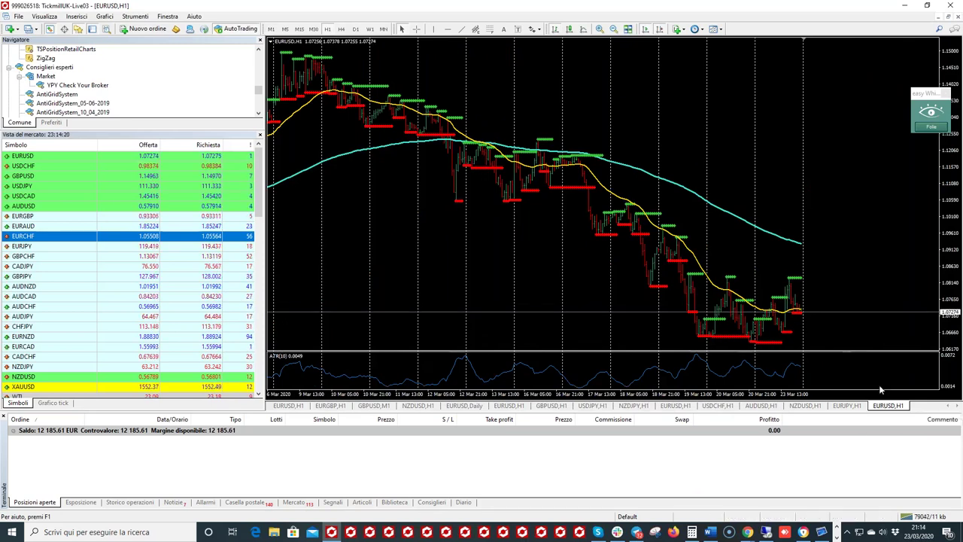
right_click(888, 408)
left_click(880, 415)
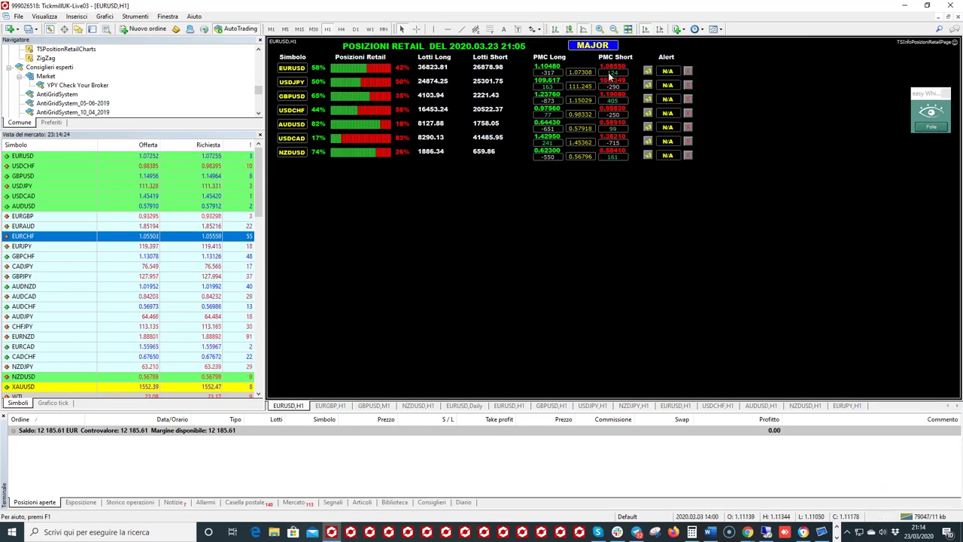
Cycle the retail positions table through CROSS and INDEX back to MAJOR, temporarily marking the US500 row in red on INDEX
left_click(608, 47)
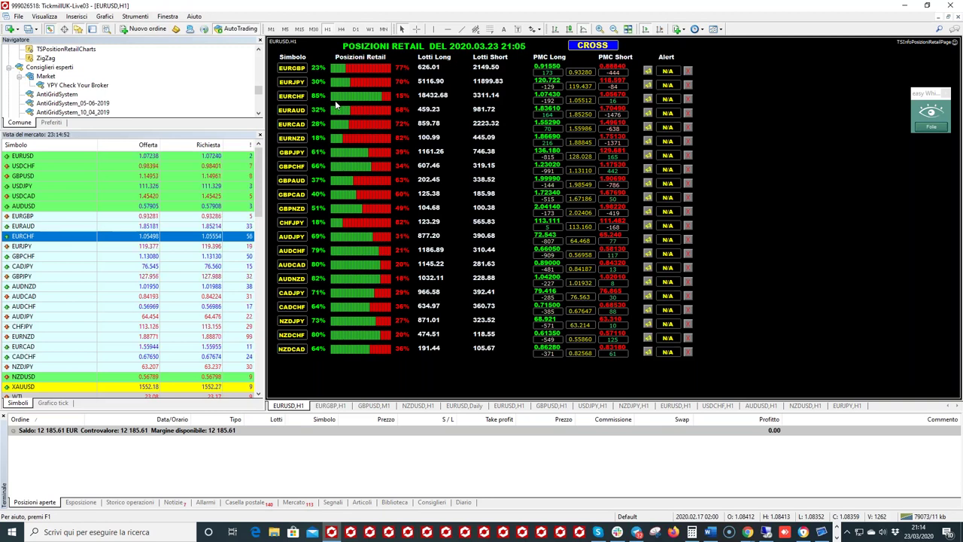
left_click(591, 46)
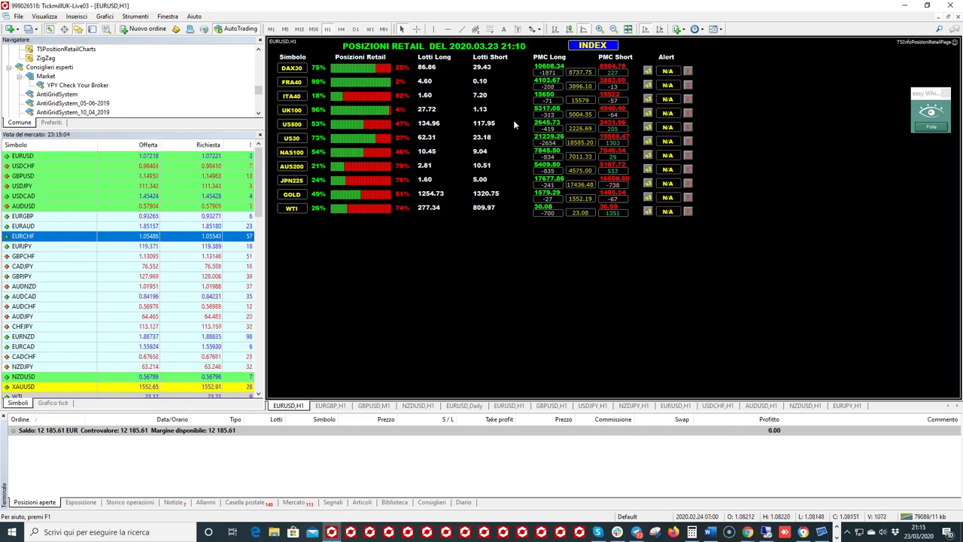
left_click(931, 112)
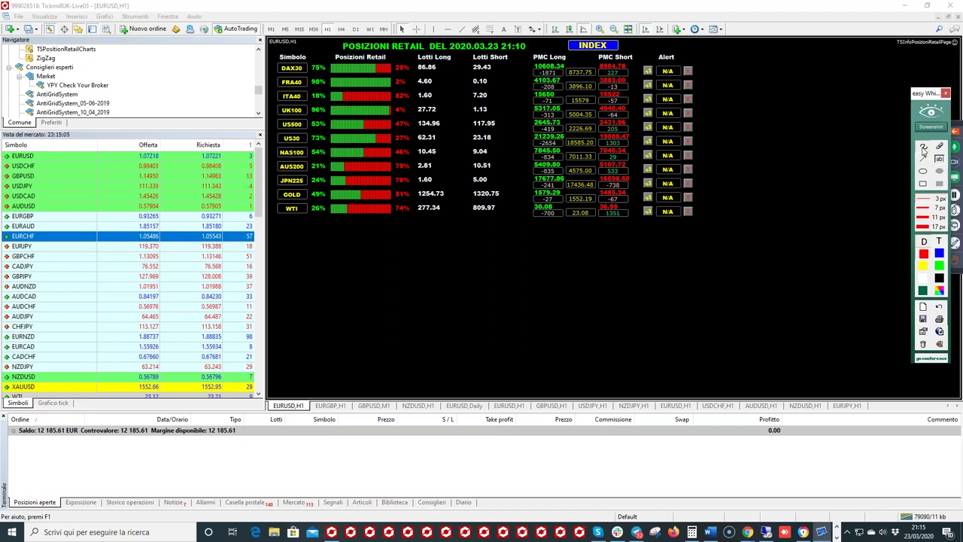
mouse_move(297, 132)
left_mouse_down()
mouse_move(518, 133)
mouse_move(509, 119)
mouse_move(415, 107)
left_mouse_up()
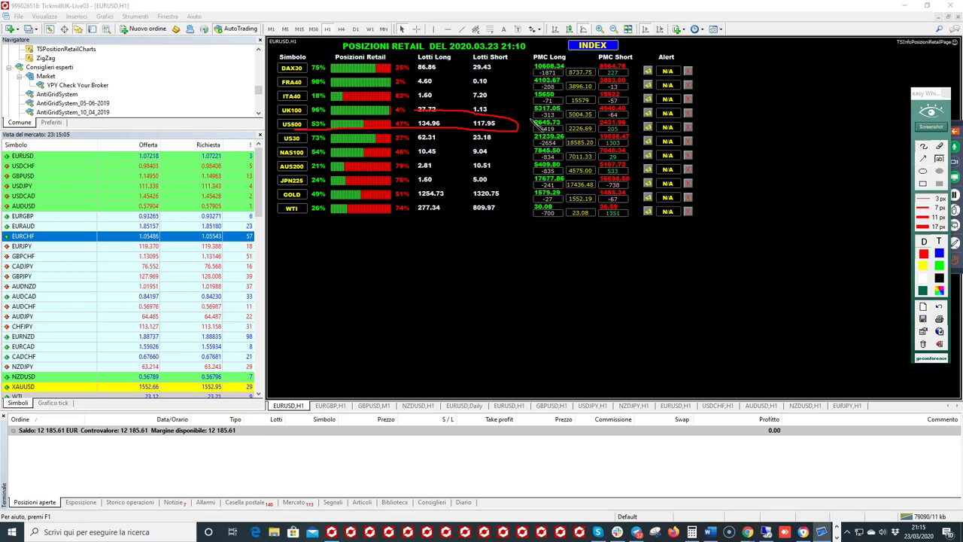
left_click(929, 128)
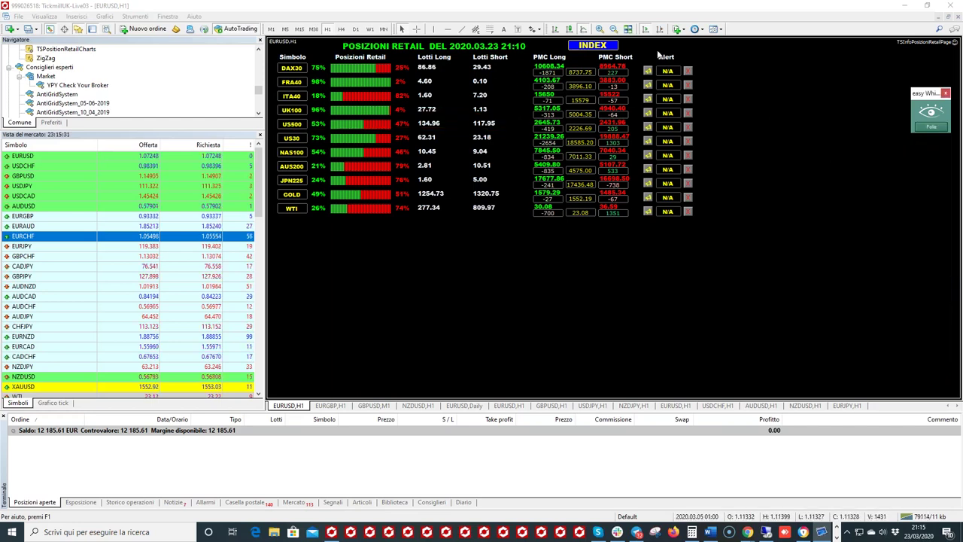
left_click(606, 46)
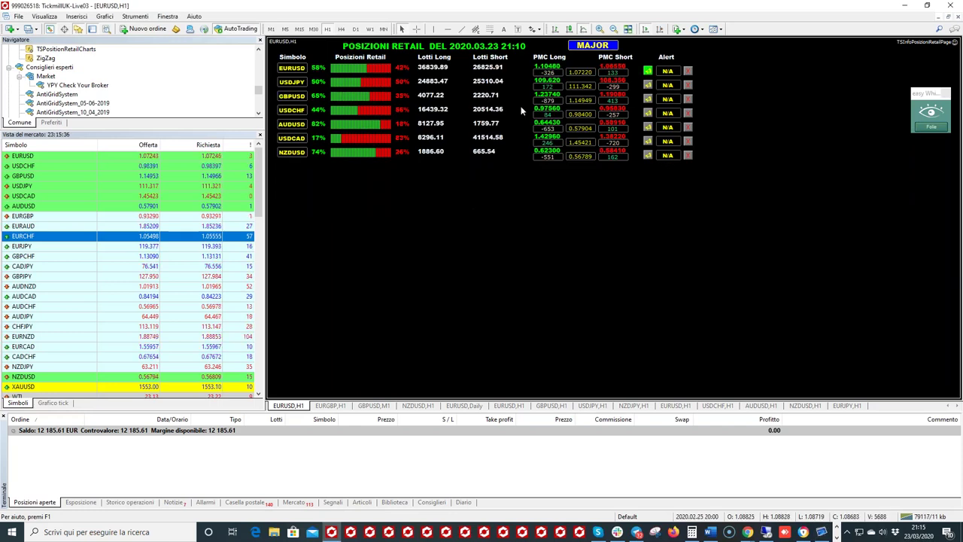
Switch to the Webinar Retail presentation in PowerPoint and point out the RoadMap item on finding retail data free of charge
right_click(728, 105)
left_click(431, 200)
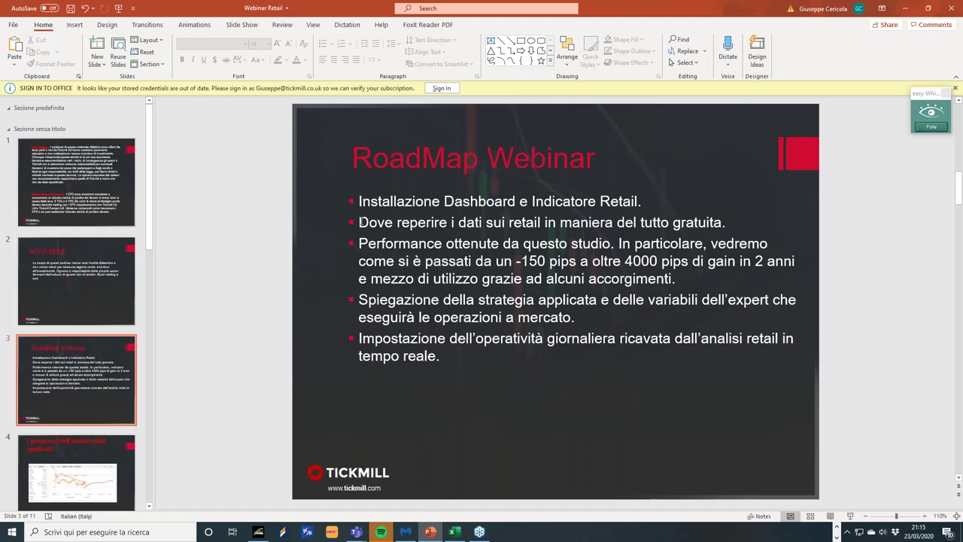
left_click_drag(358, 222, 721, 222)
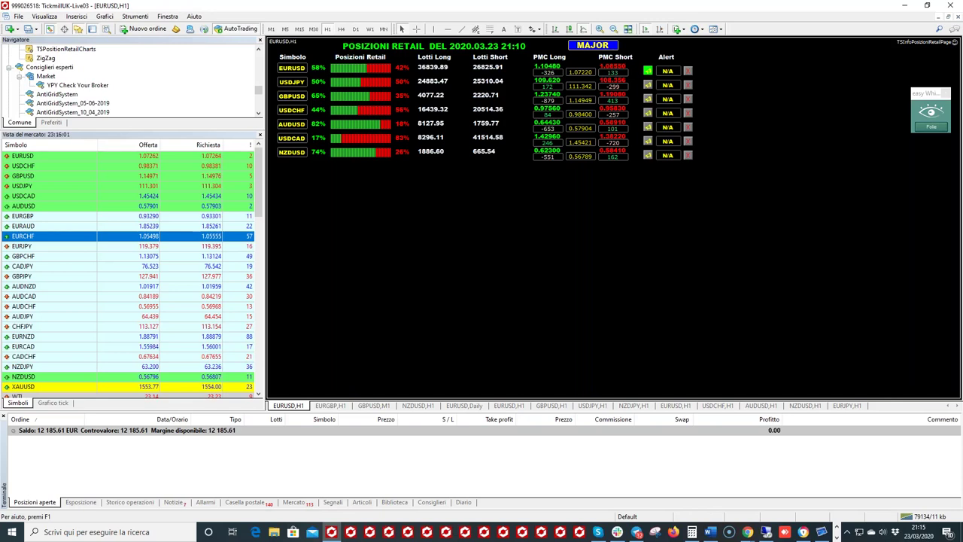
Switch to Myfxbook in the maximized Chrome window, go through its home page and open the Community Outlook page
key("alt+Tab")
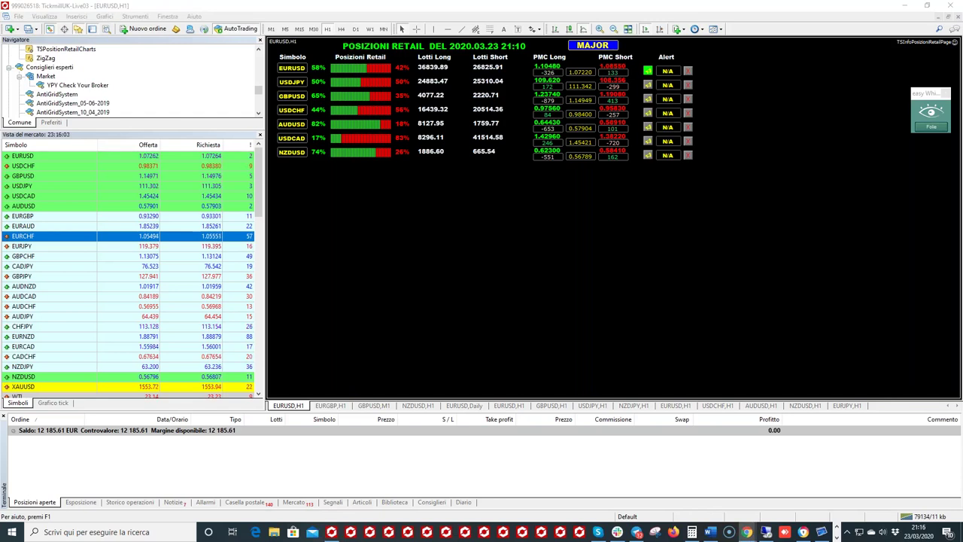
double_click(406, 44)
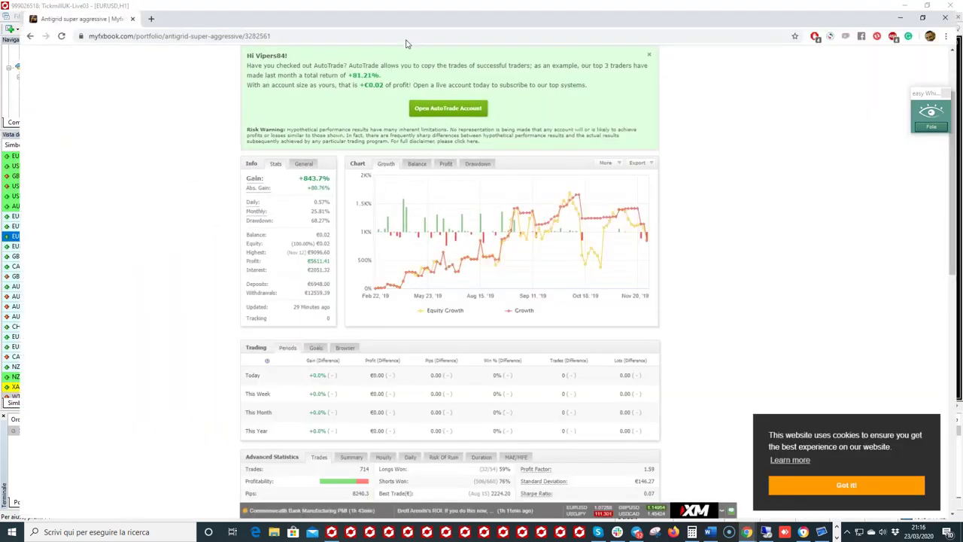
scroll(328, 234, "up", 2)
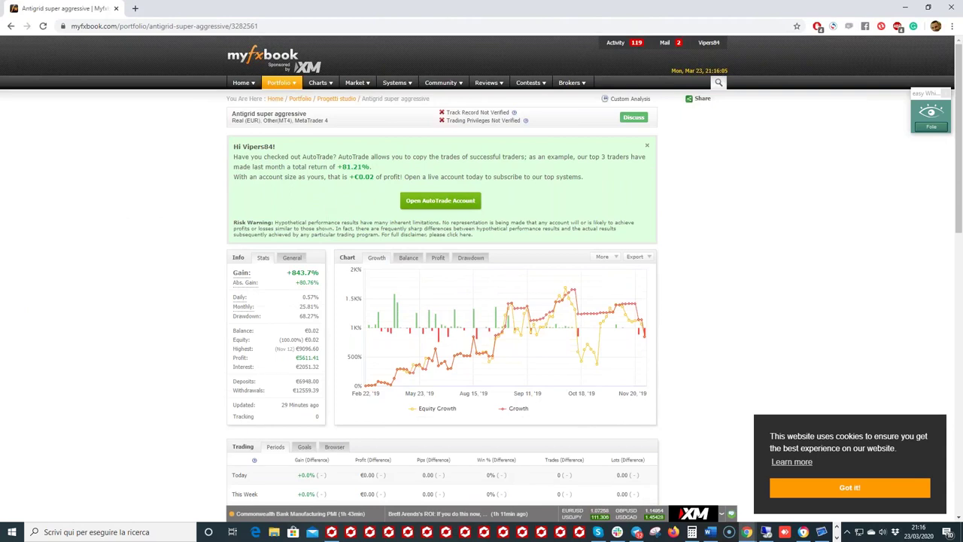
left_click(245, 84)
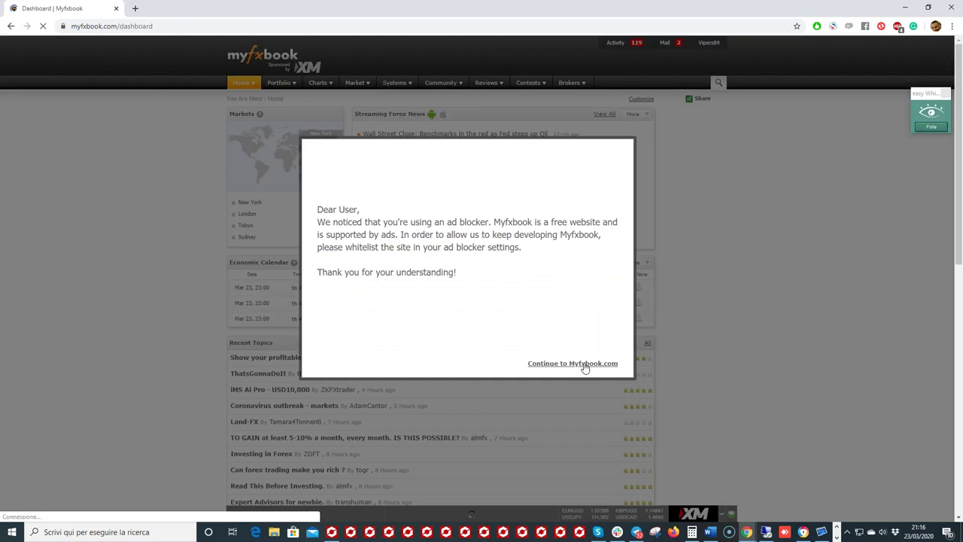
left_click(584, 368)
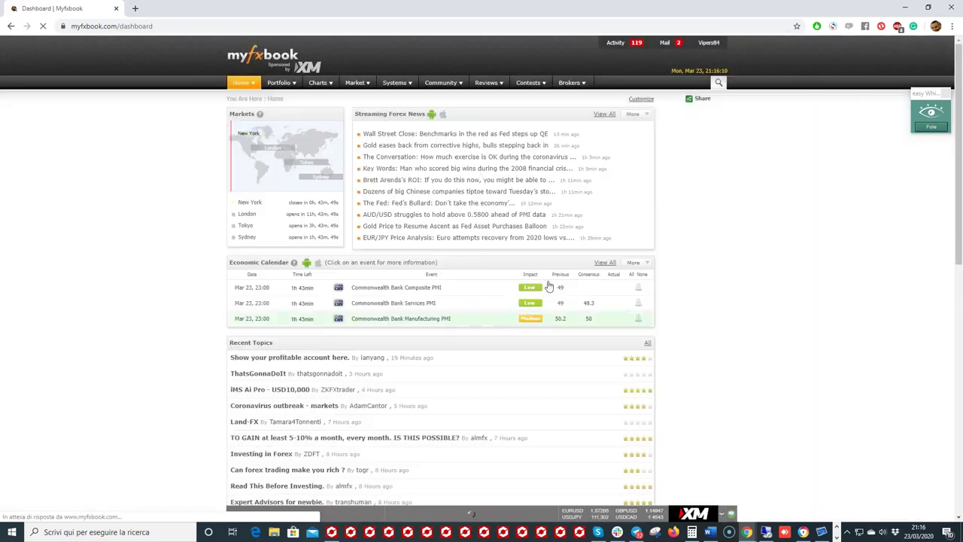
mouse_move(442, 83)
left_click(446, 193)
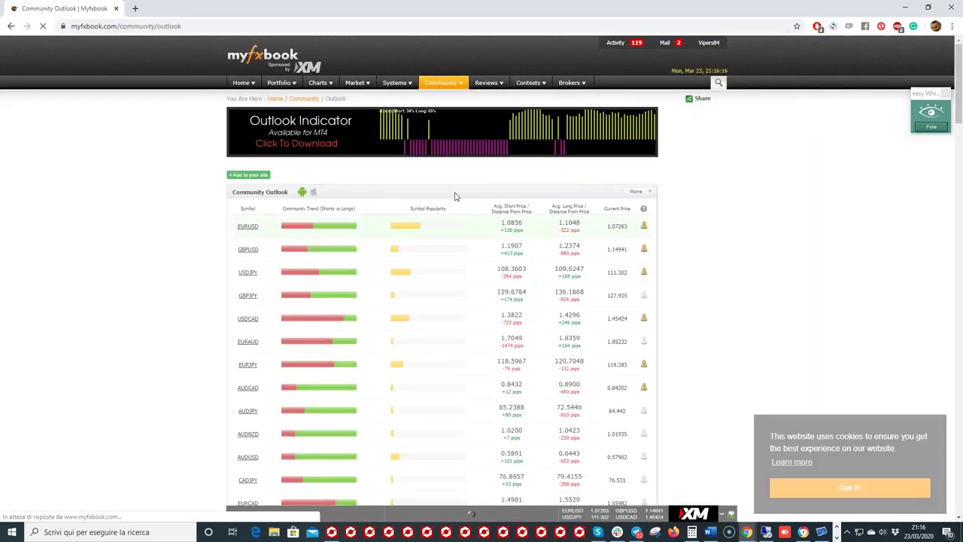
Examine the Community Outlook symbol list and display the EURUSD short and long percentages, volume and positions
scroll(459, 192, "down", 3)
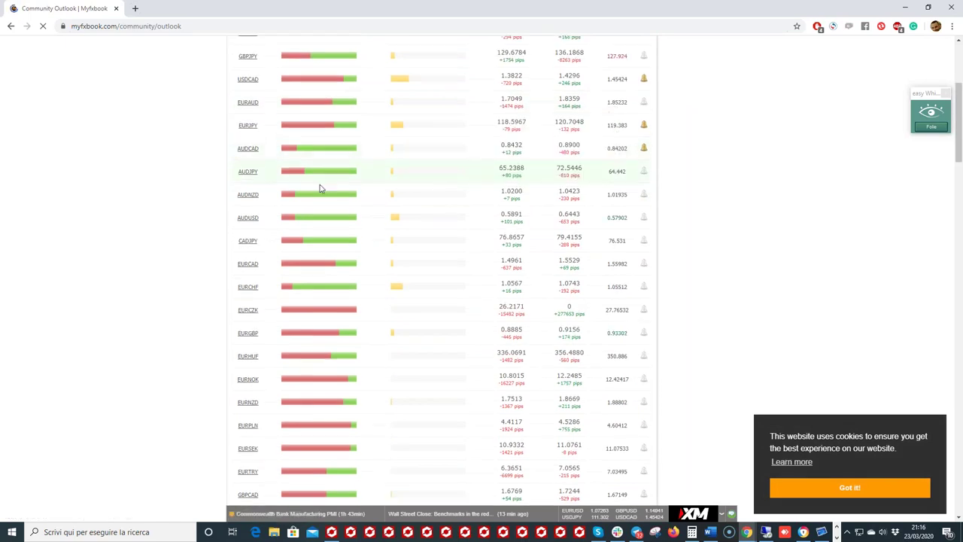
scroll(319, 189, "up", 3)
scroll(264, 222, "down", 2)
scroll(264, 222, "down", 6)
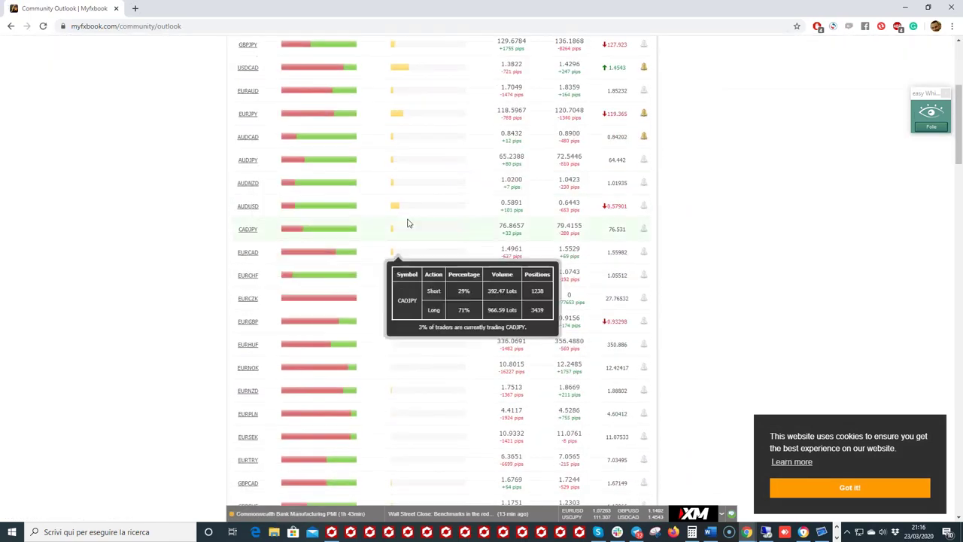
scroll(408, 256, "up", 6)
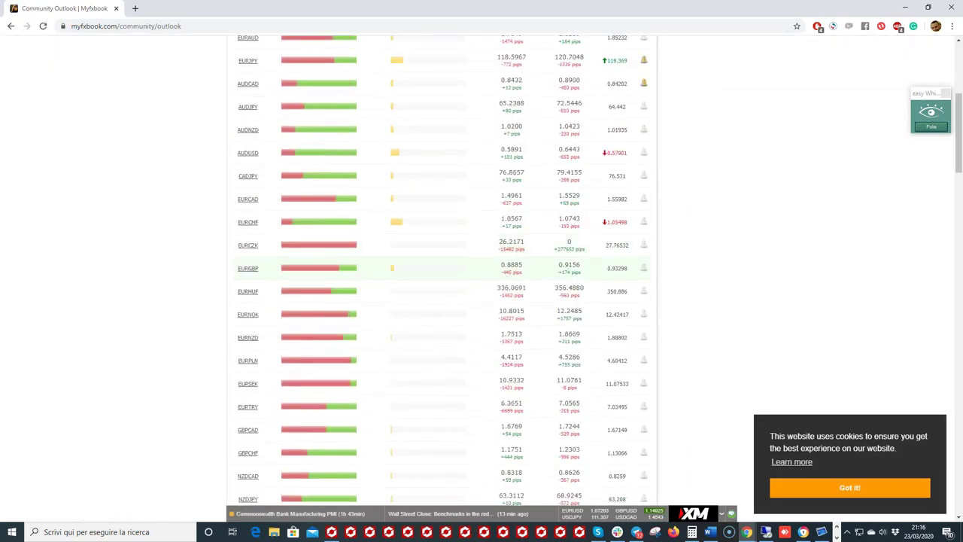
mouse_move(246, 178)
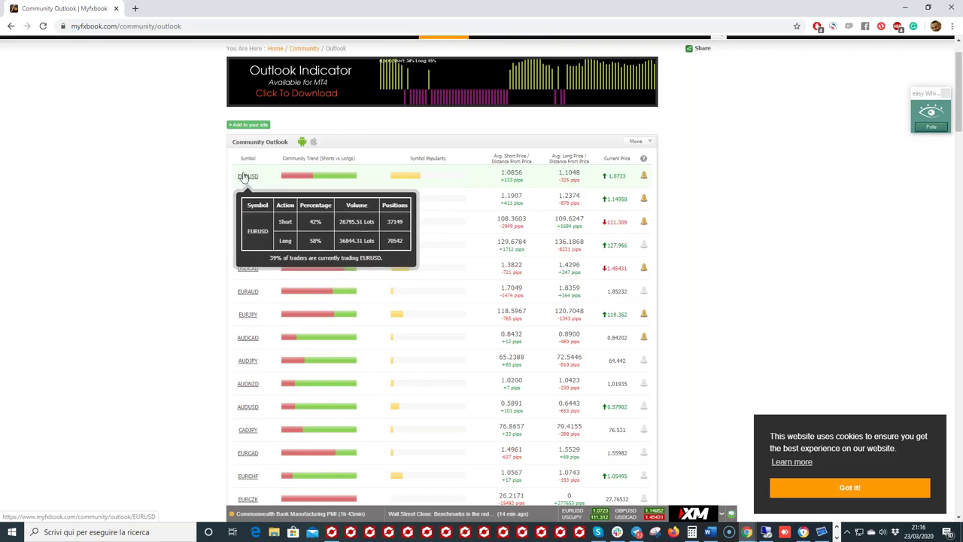
Temporarily circle the Avg. Short Price and Avg. Long Price headers in red and draw an arrow at the EURUSD current price
mouse_move(333, 178)
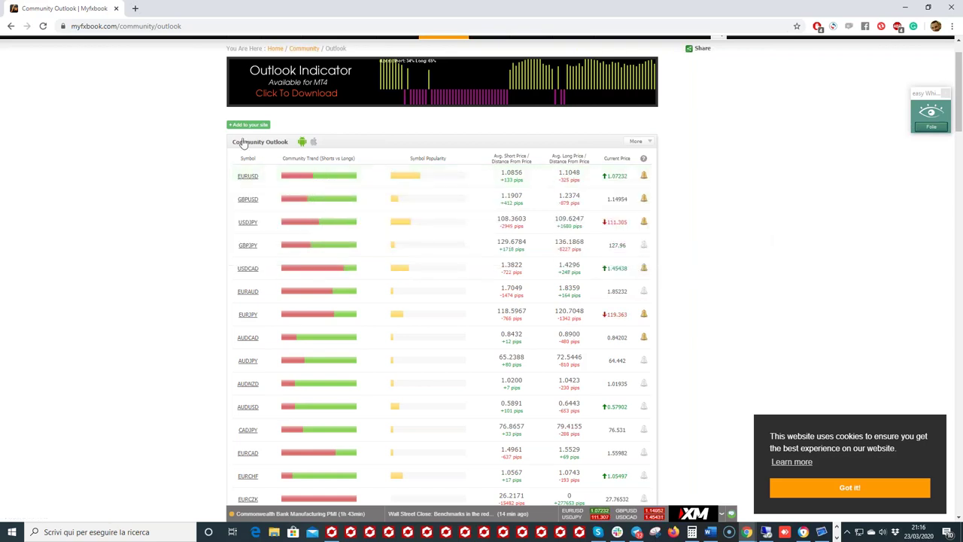
mouse_move(280, 171)
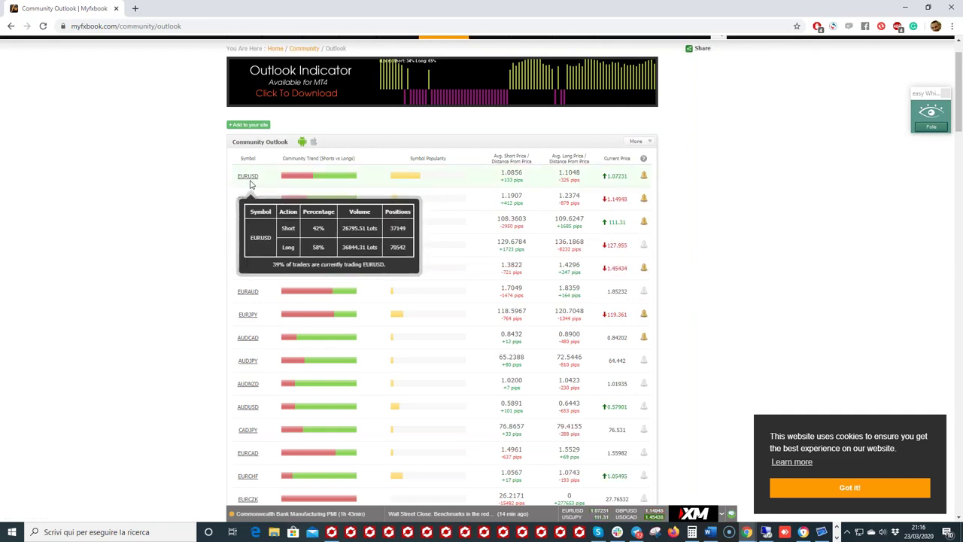
left_click(931, 126)
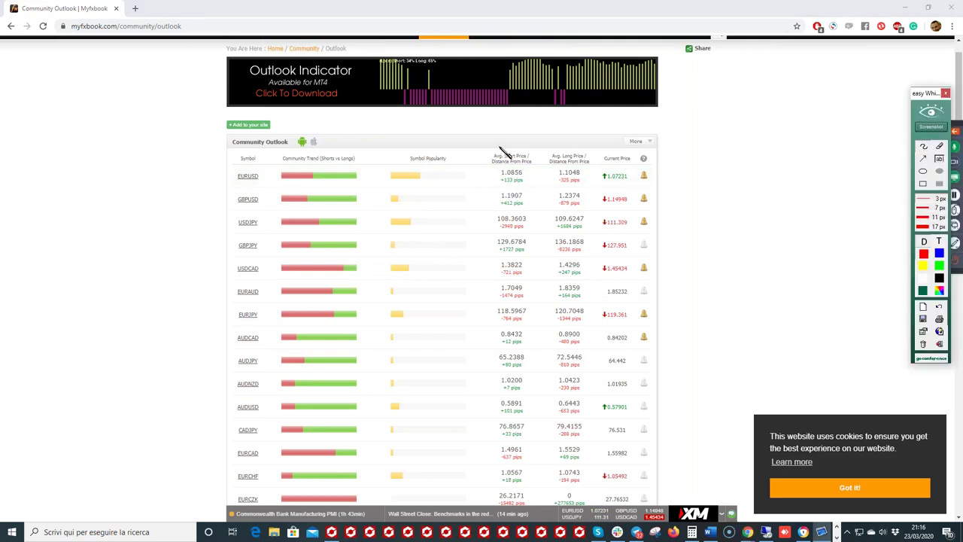
mouse_move(497, 148)
left_mouse_down()
mouse_move(511, 170)
mouse_move(533, 155)
left_mouse_up()
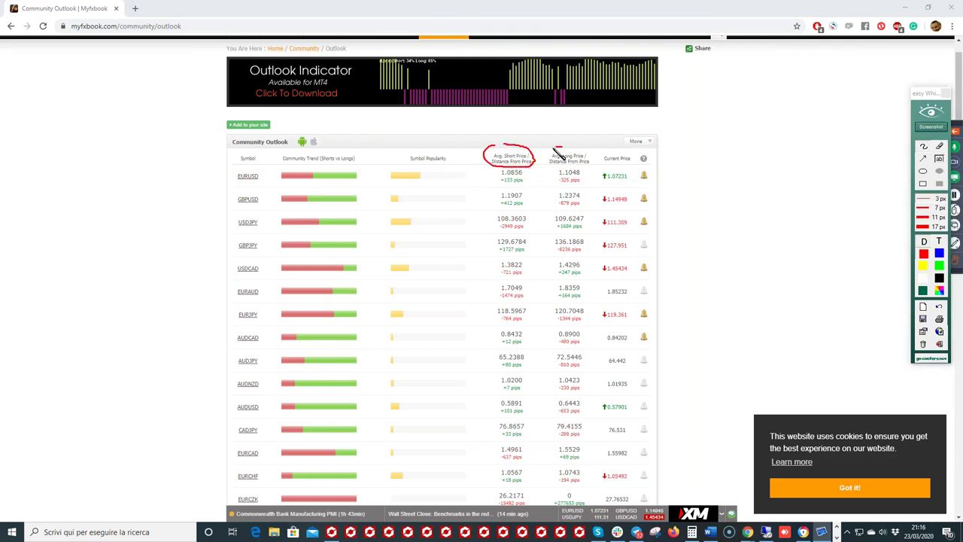
left_click_drag(561, 172, 595, 159)
left_click_drag(646, 177, 694, 161)
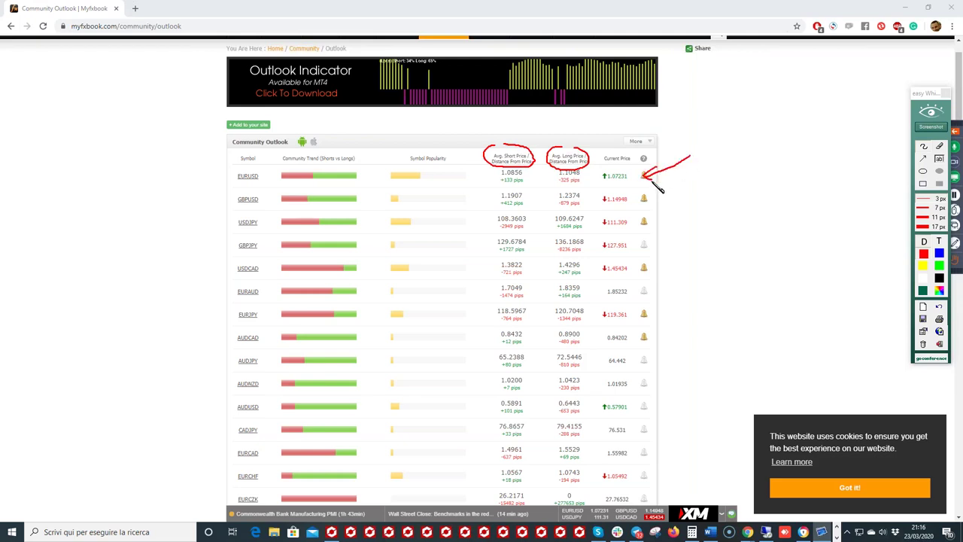
left_click(927, 126)
Open the EURUSD Community Outlook page, dismiss the ad blocker notice and bring its price and lots charts into view
mouse_move(644, 177)
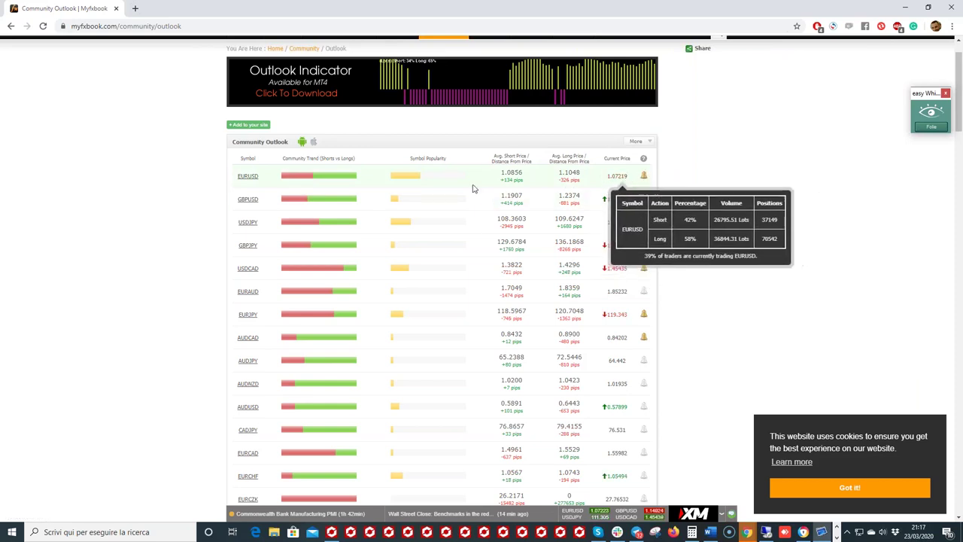
left_click(248, 176)
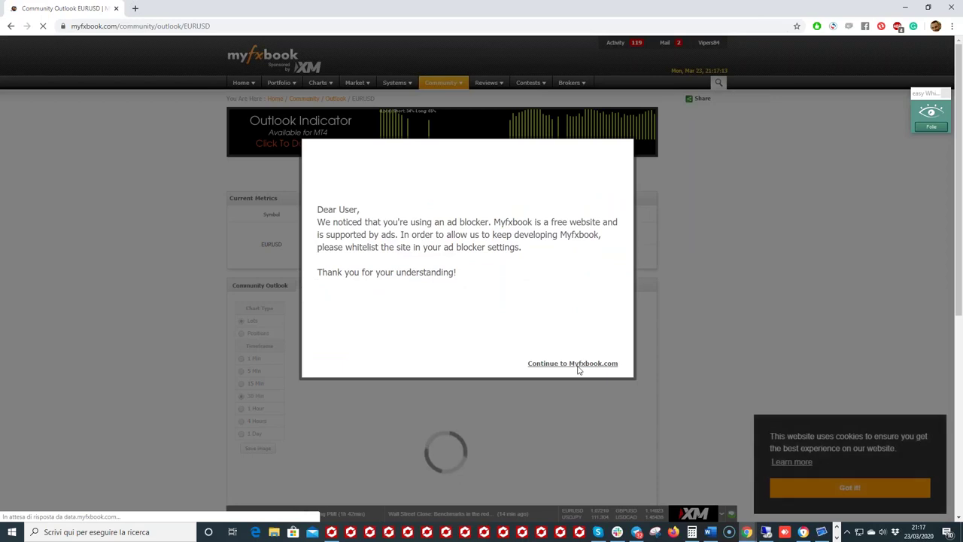
left_click(598, 368)
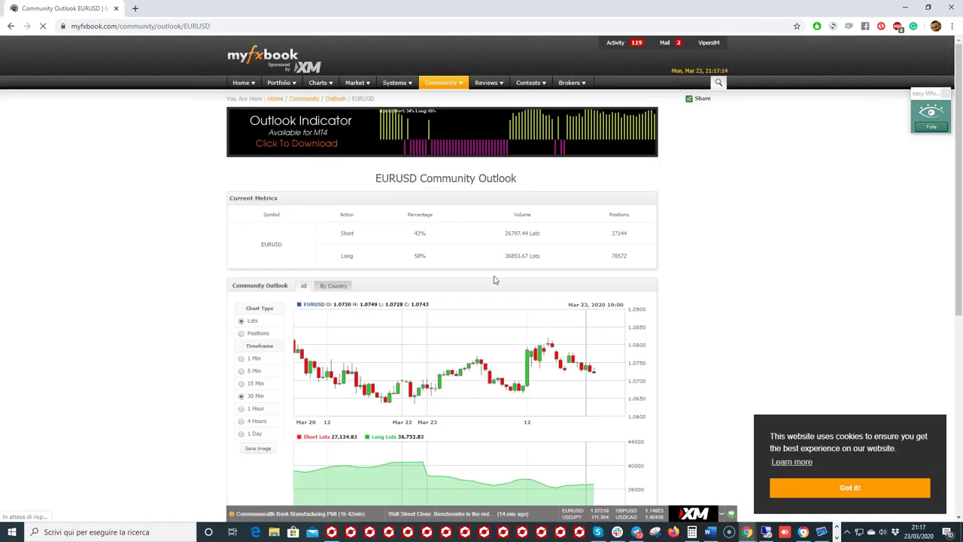
scroll(494, 278, "down", 2)
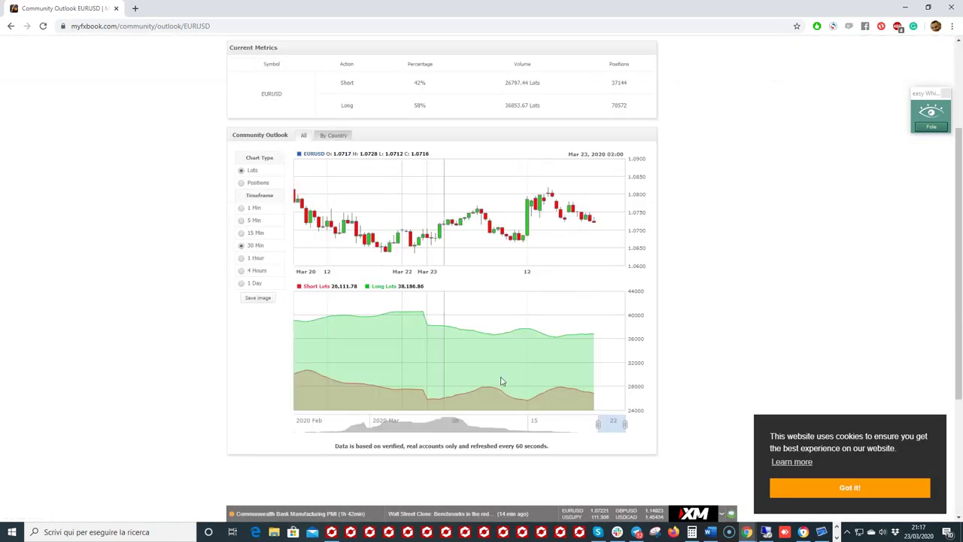
Set the EURUSD outlook chart's timeframe to 1 Hour and extend its displayed range back to February 2020
left_click(242, 259)
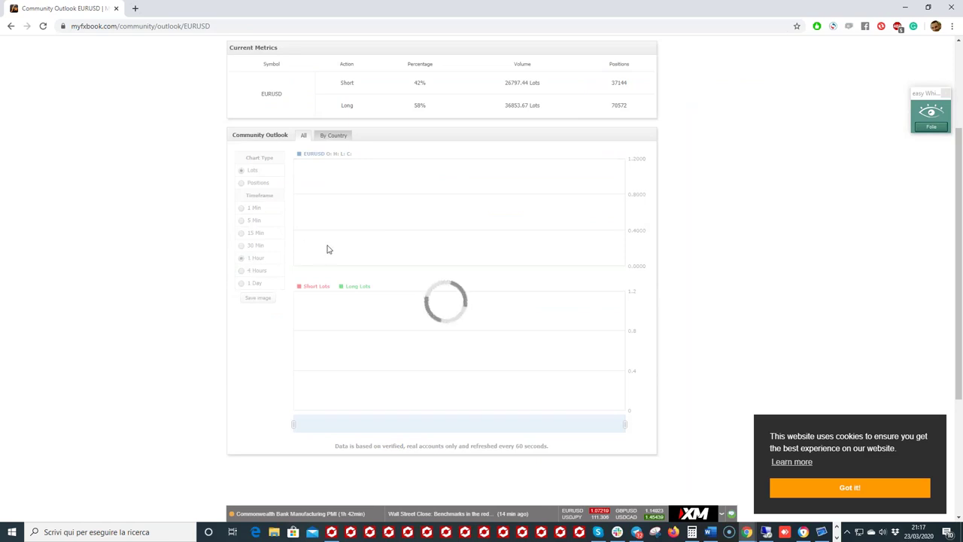
left_click_drag(599, 424, 451, 426)
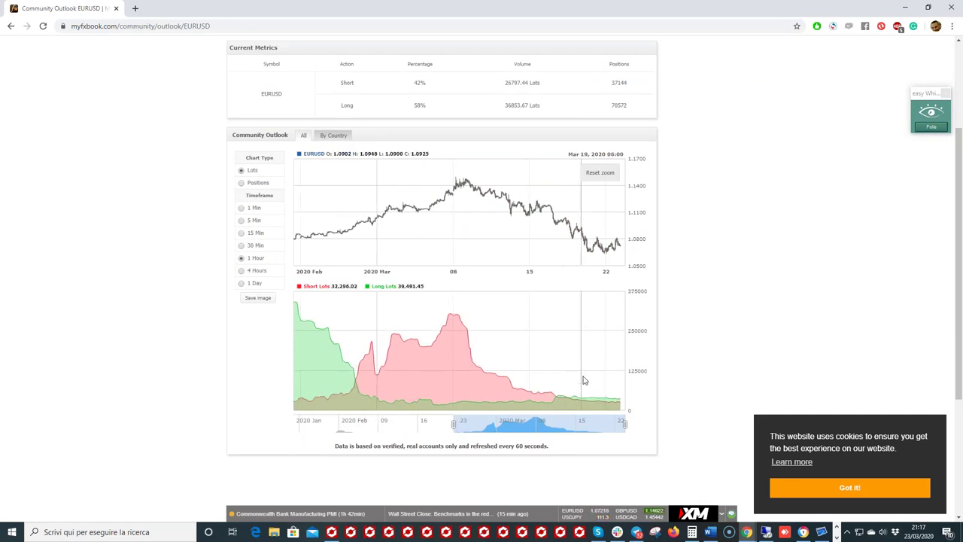
scroll(535, 328, "up", 3)
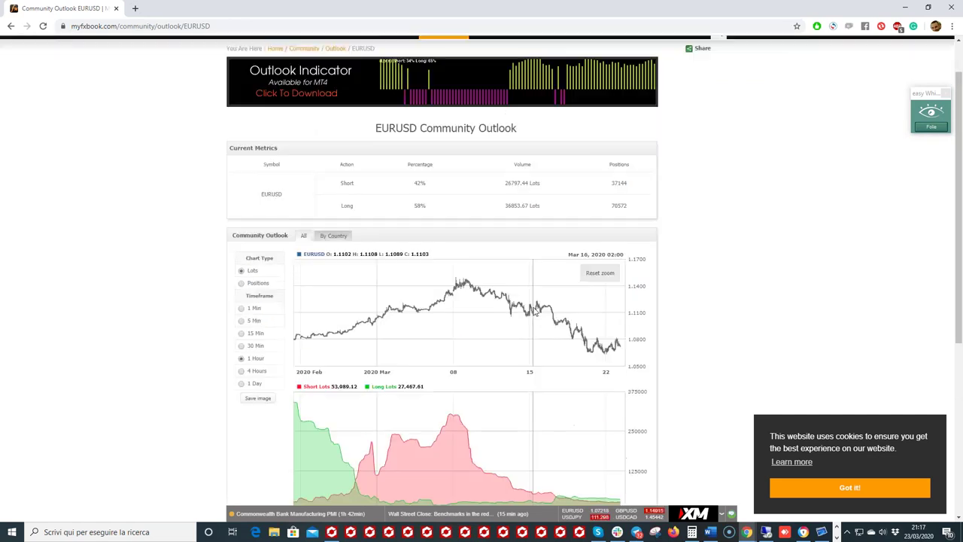
scroll(537, 297, "up", 1)
scroll(535, 297, "down", 2)
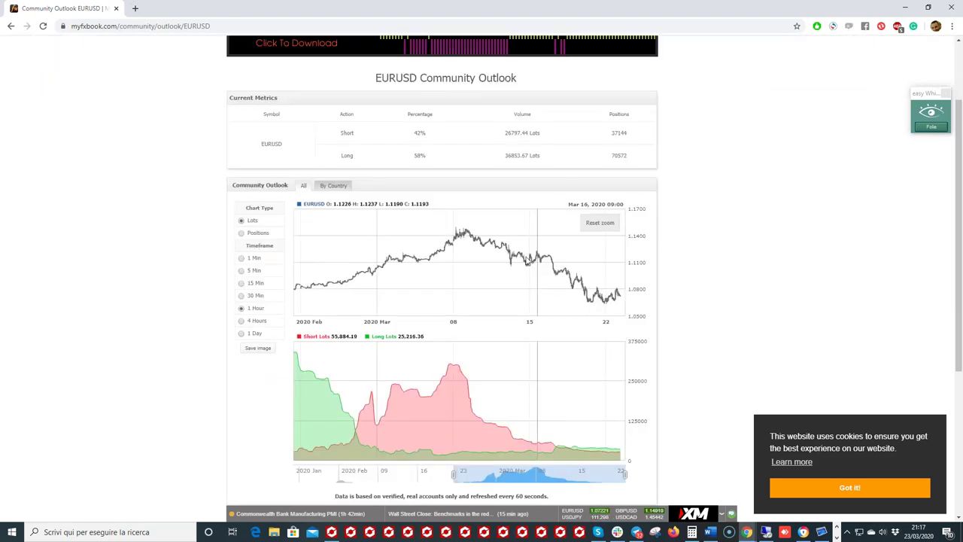
Switch to MetaTrader 4, display the EURUSD,H1 chart with the TSPositionRetailCharts indicator and enlarge that indicator's window
key("alt+Tab")
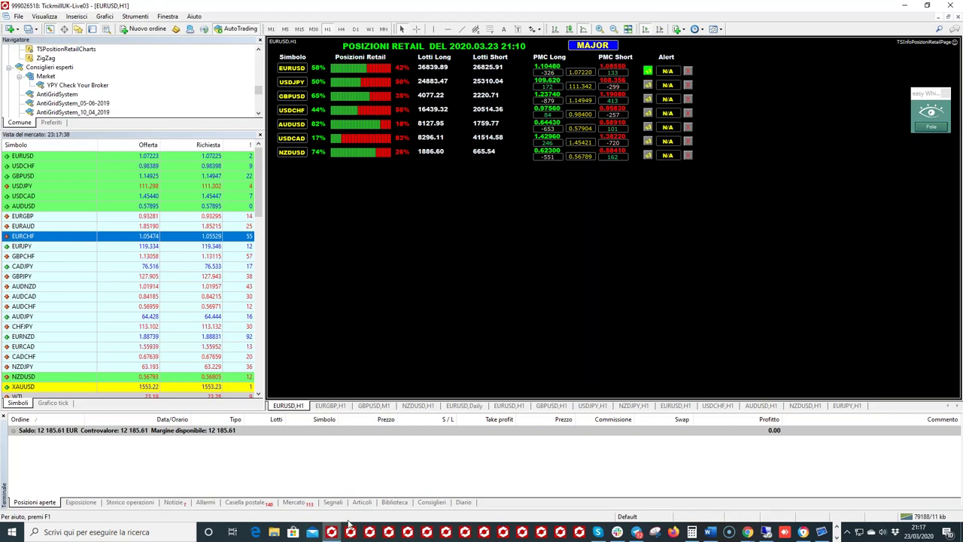
left_click(332, 532)
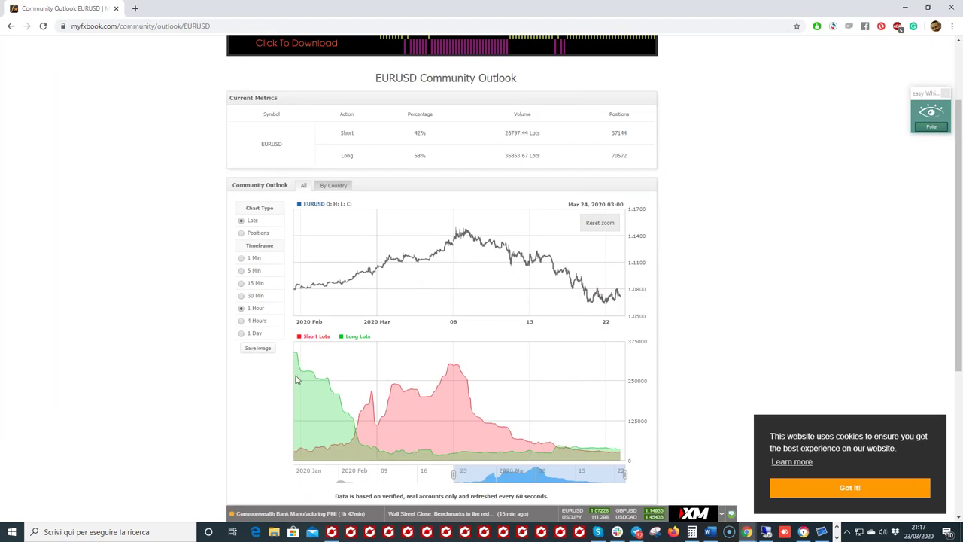
left_click(333, 533)
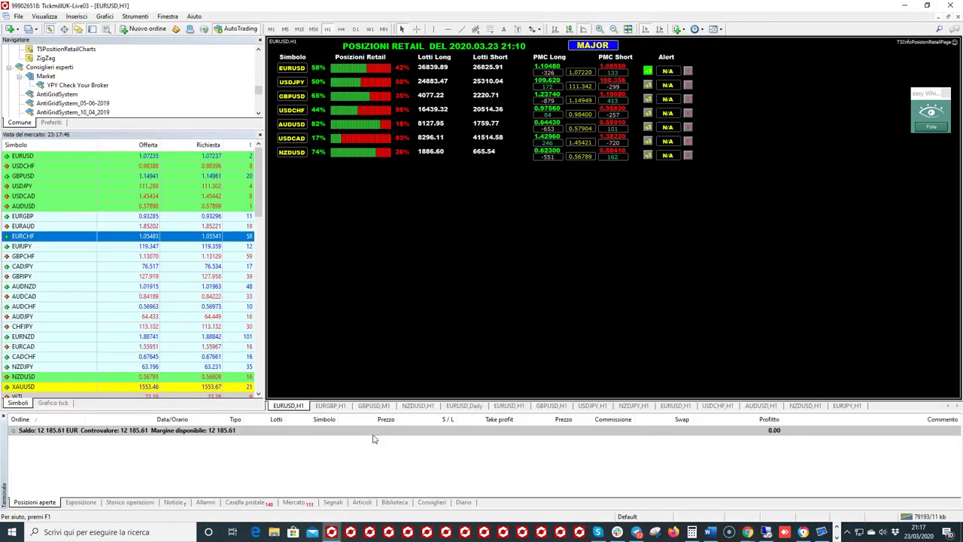
left_click(508, 406)
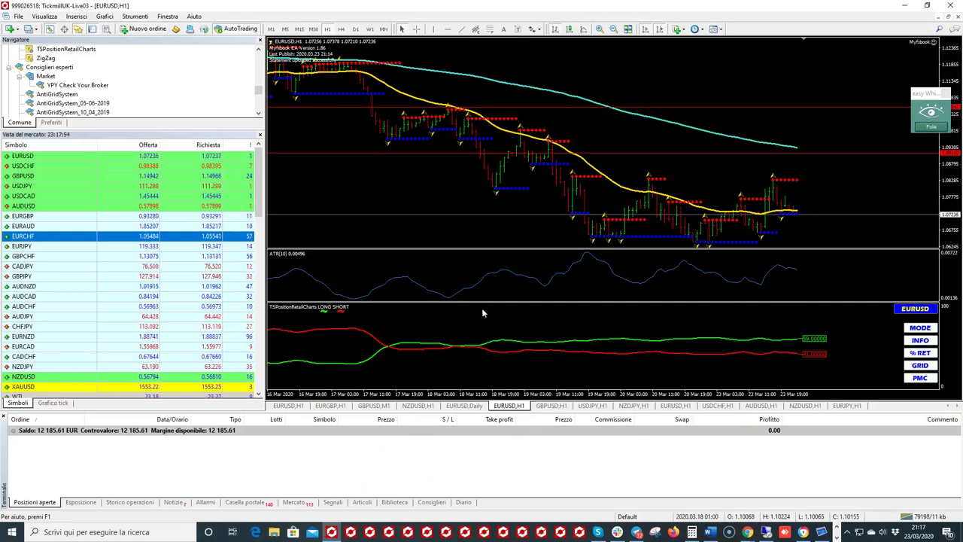
left_click_drag(591, 302, 591, 258)
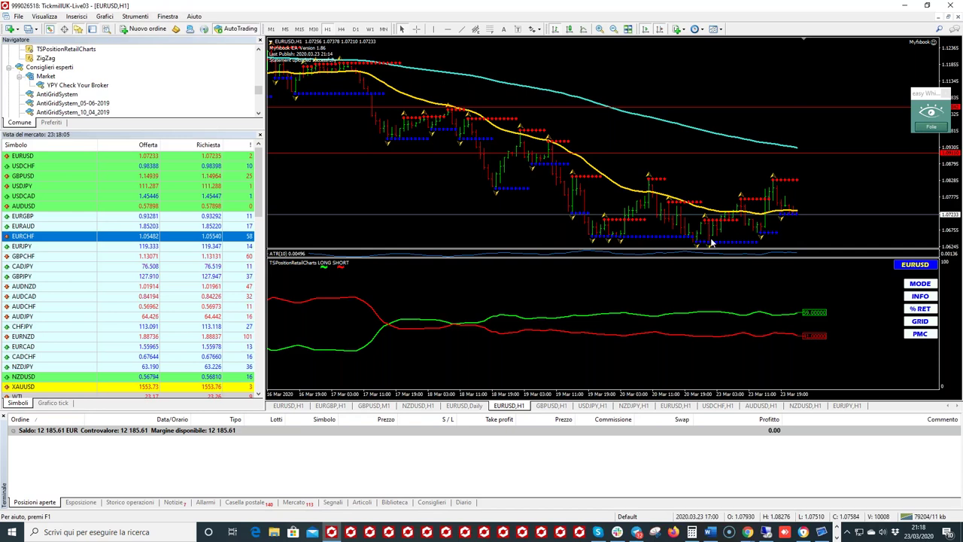
Temporarily circle in red the long and short percentage labels at the end of the retail indicator's lines
left_click(931, 130)
mouse_move(819, 302)
left_mouse_down()
mouse_move(793, 302)
mouse_move(796, 315)
mouse_move(836, 318)
mouse_move(831, 305)
mouse_move(814, 305)
mouse_move(806, 341)
mouse_move(837, 342)
left_mouse_up()
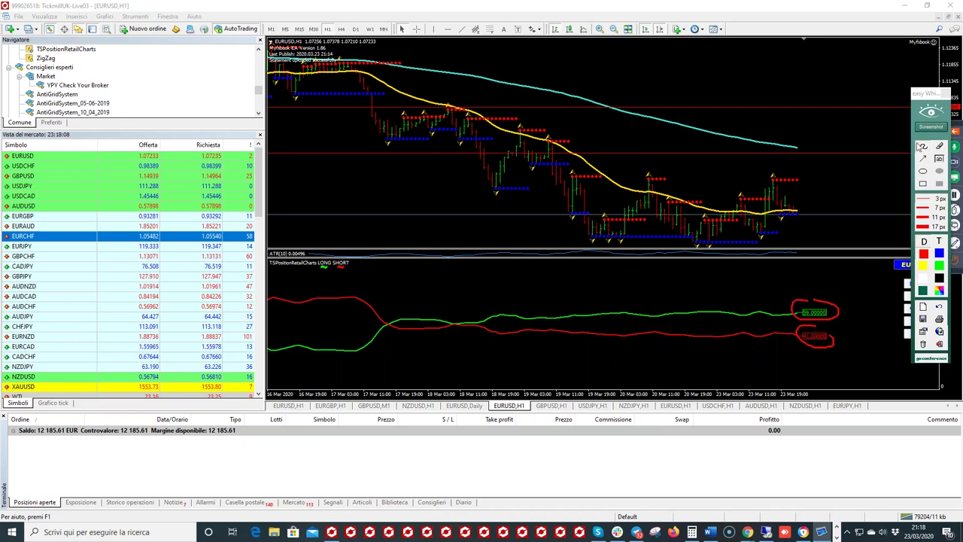
left_click(923, 146)
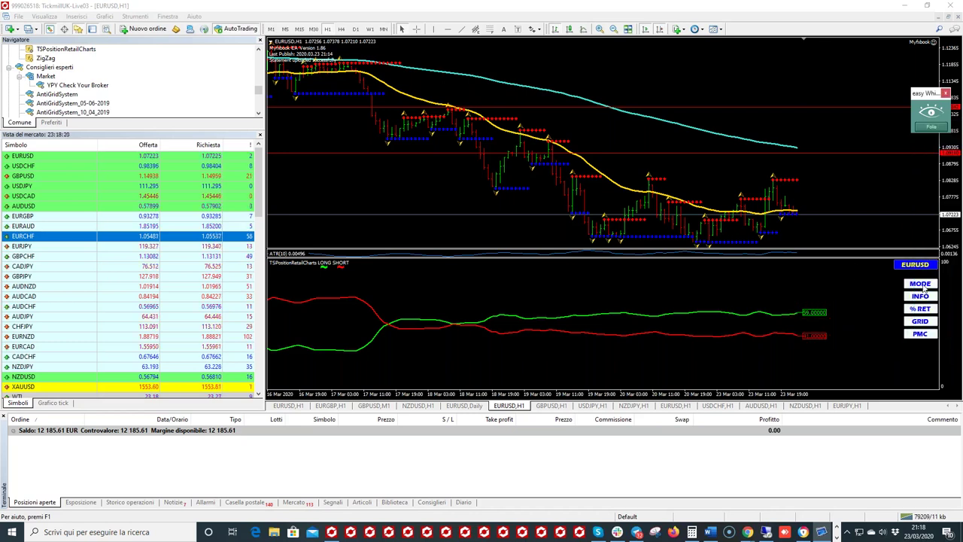
Show the retail indicator as a histogram, temporarily mark the rise of the long bars around 17 March, and restore the line display
left_click(922, 286)
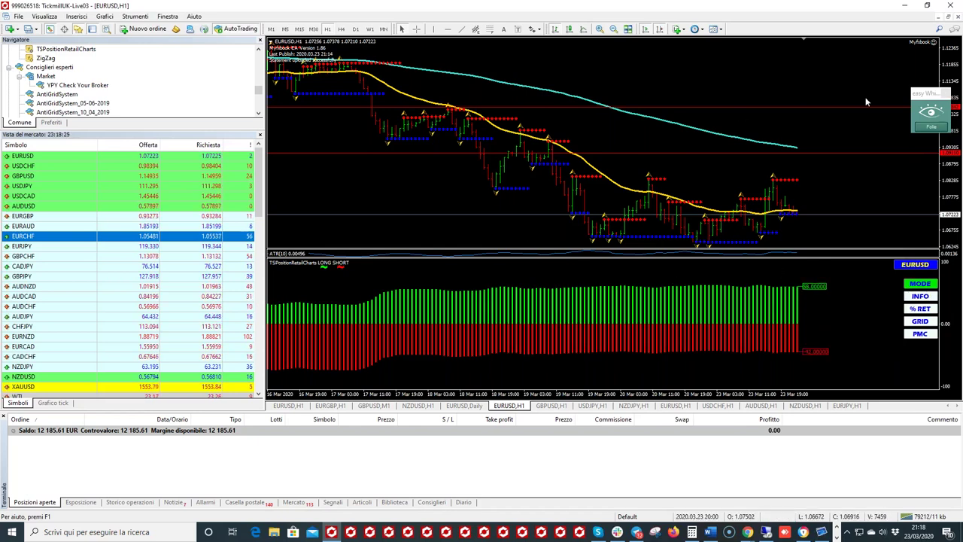
left_click(931, 129)
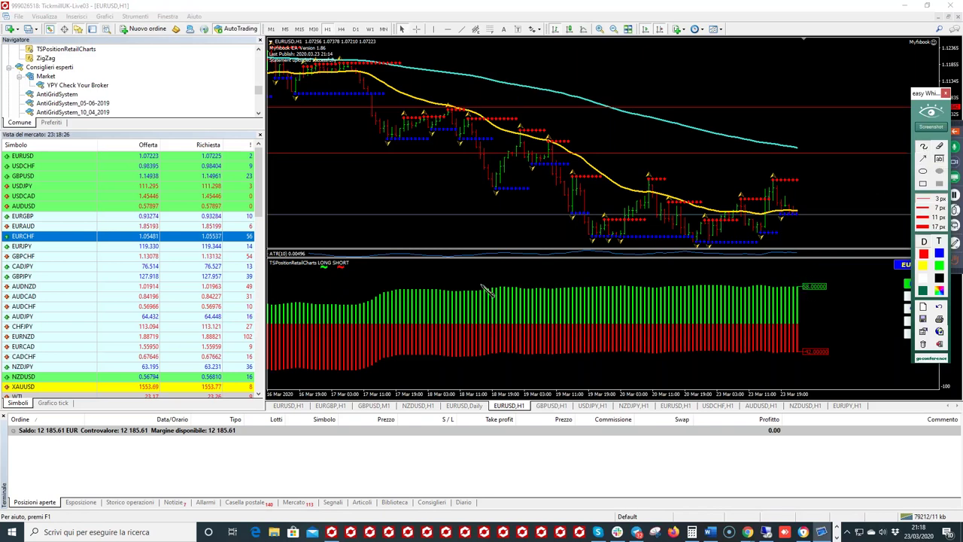
left_click_drag(359, 304, 422, 290)
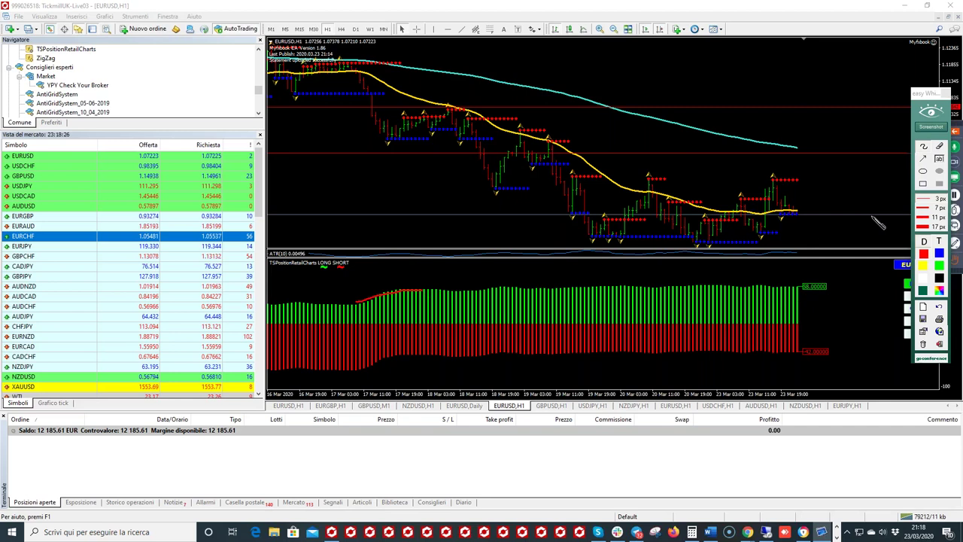
left_click(925, 149)
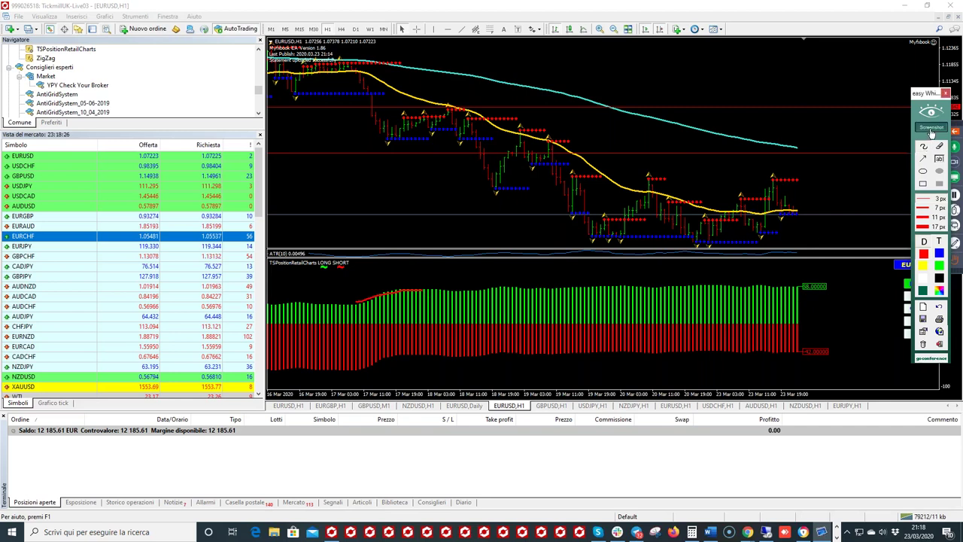
left_click(925, 149)
left_click(919, 284)
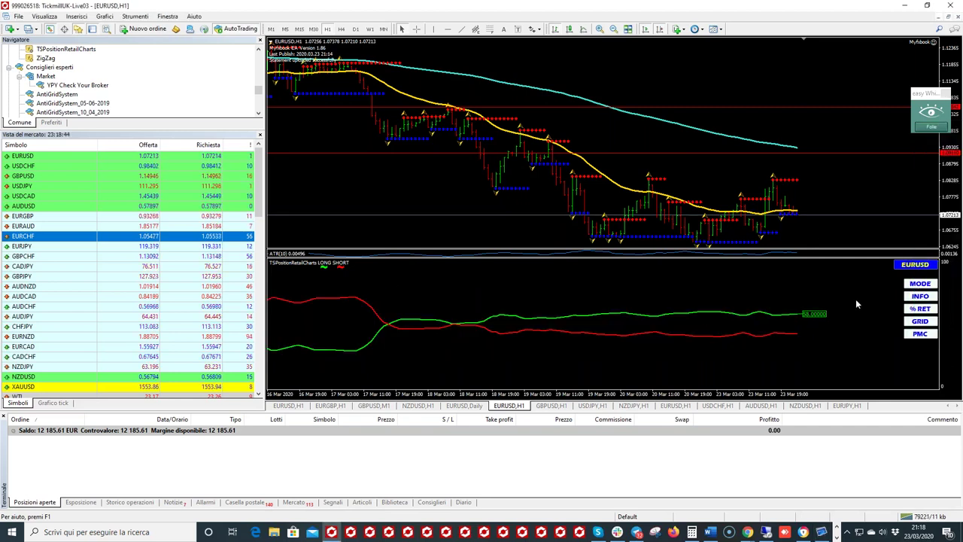
Show the indicator's INFO bar on the chart, temporarily circle its percentages and lots in red, and hide it again
left_click(922, 297)
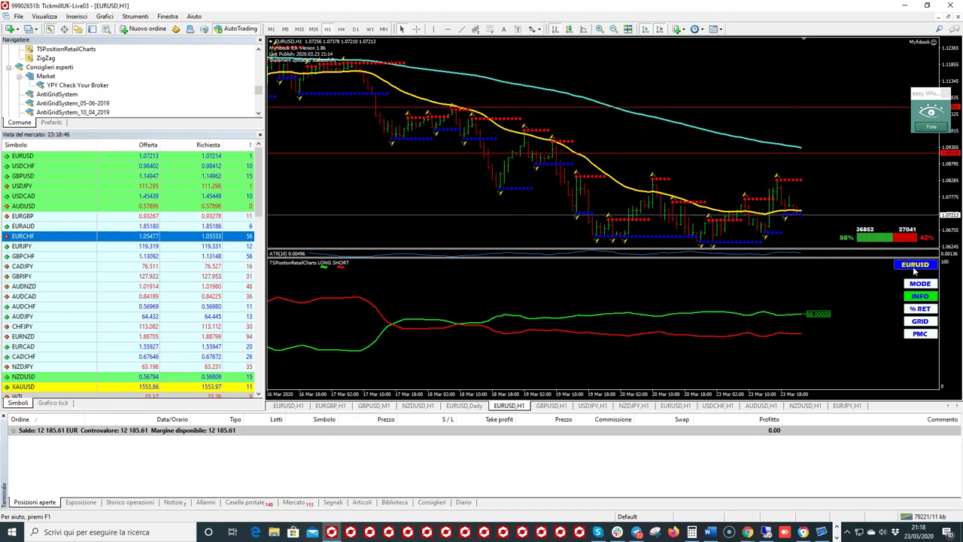
left_click(928, 123)
left_click(924, 148)
mouse_move(869, 207)
left_mouse_down()
mouse_move(830, 241)
mouse_move(864, 259)
mouse_move(912, 247)
mouse_move(876, 214)
left_mouse_up()
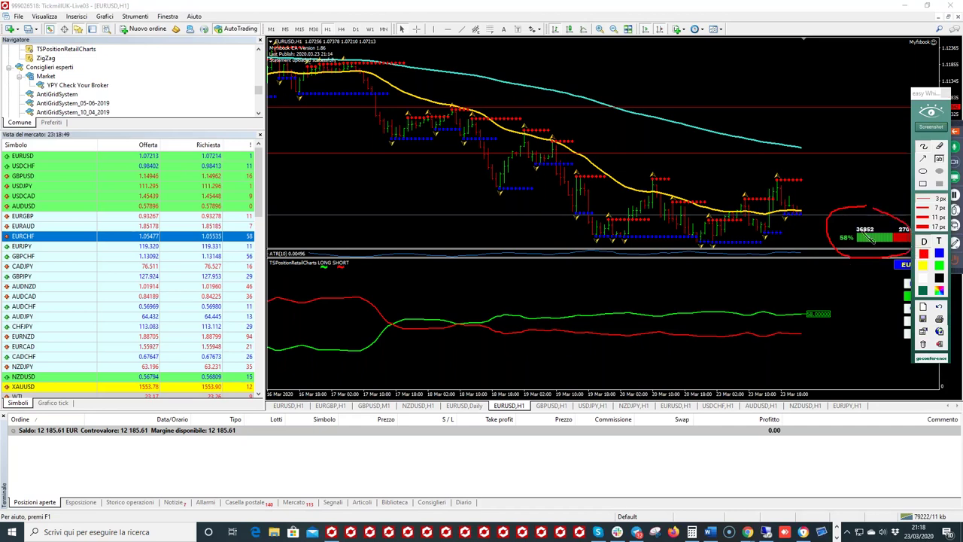
left_click(932, 112)
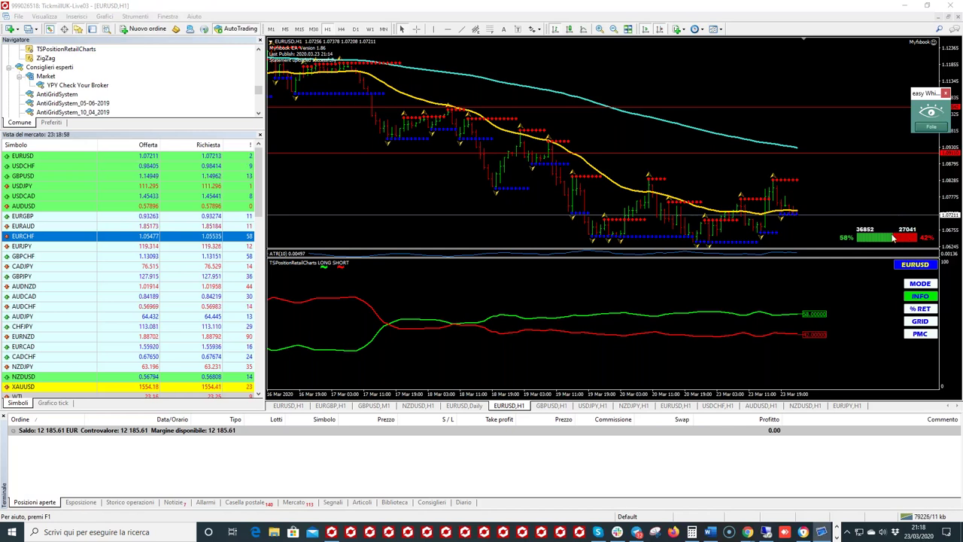
left_click(923, 297)
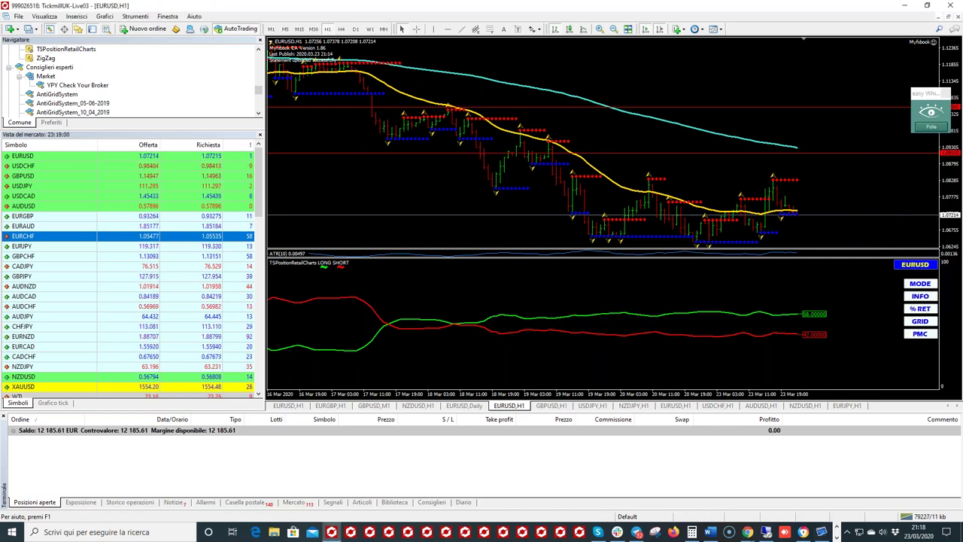
Cycle the retail indicator's data display from % RET through its other modes, ending on POS
left_click(920, 309)
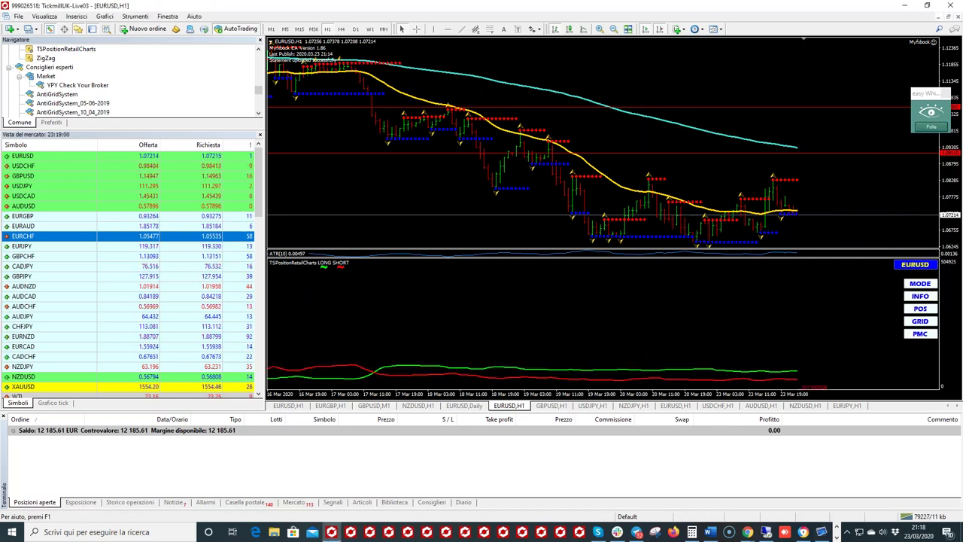
left_click(920, 308)
left_click(920, 309)
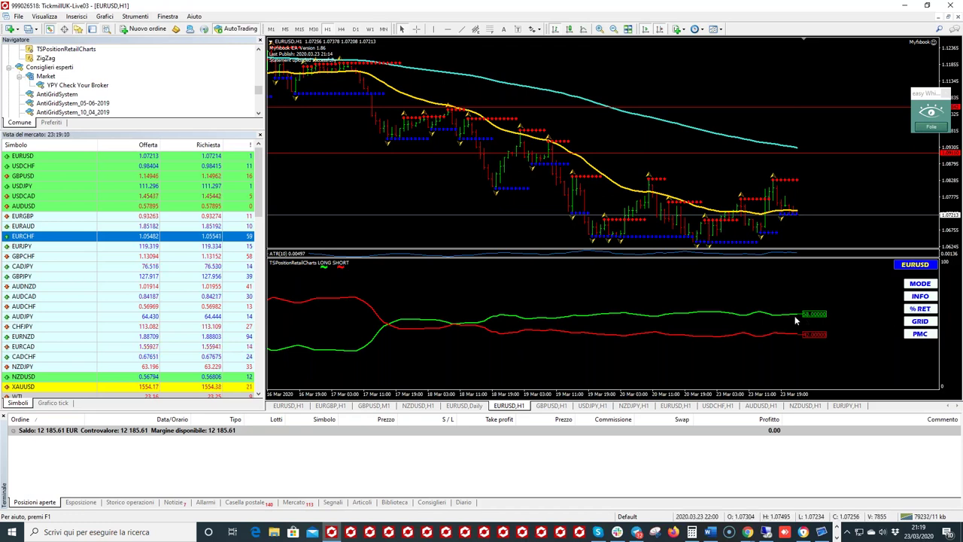
left_click(920, 310)
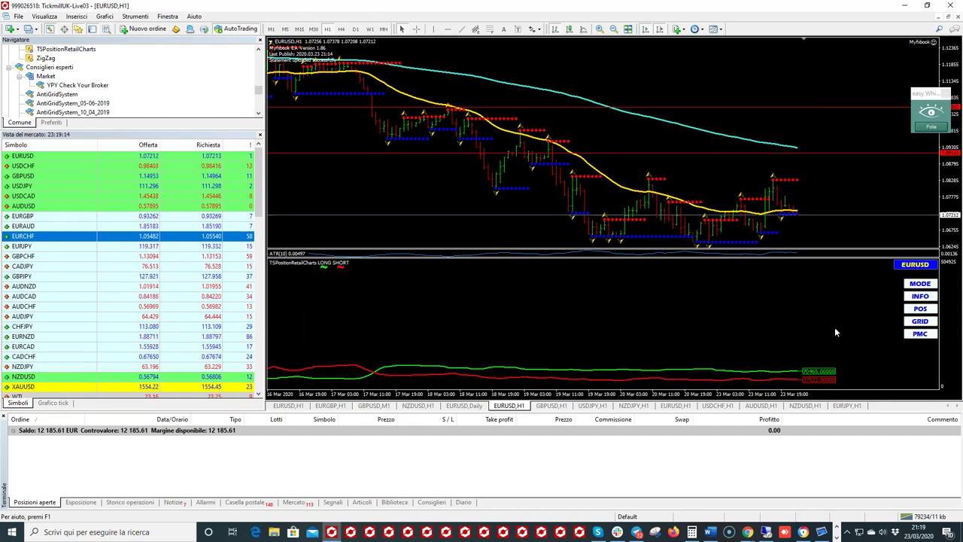
Temporarily circle in red the long and short position labels at the end of the indicator's lines
left_click(939, 133)
mouse_move(819, 356)
left_mouse_down()
mouse_move(800, 369)
mouse_move(814, 383)
mouse_move(848, 370)
mouse_move(815, 360)
left_mouse_up()
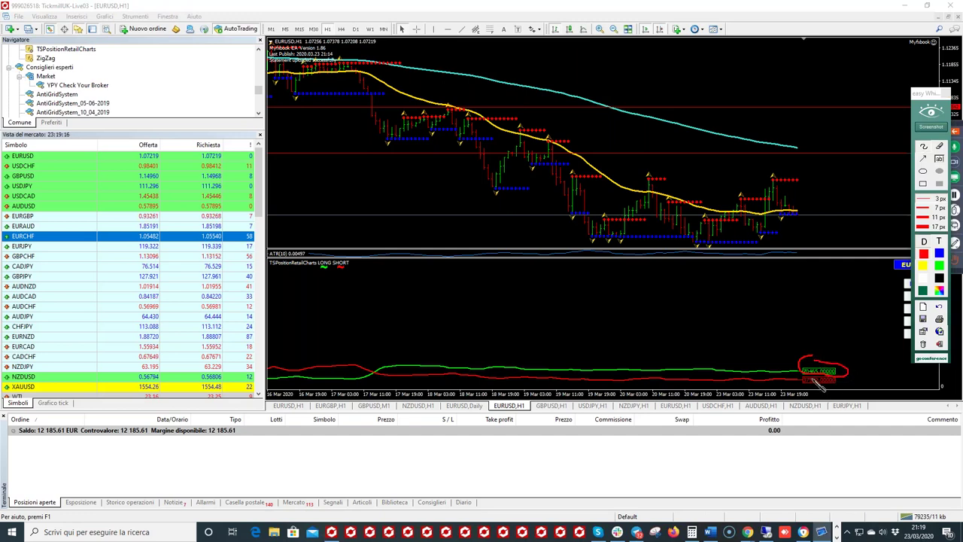
mouse_move(817, 390)
left_mouse_down()
mouse_move(825, 377)
mouse_move(795, 386)
mouse_move(838, 396)
left_mouse_up()
left_click(932, 126)
Switch the retail indicator's data display to LOTS and temporarily circle the short lots label in red
left_click(914, 309)
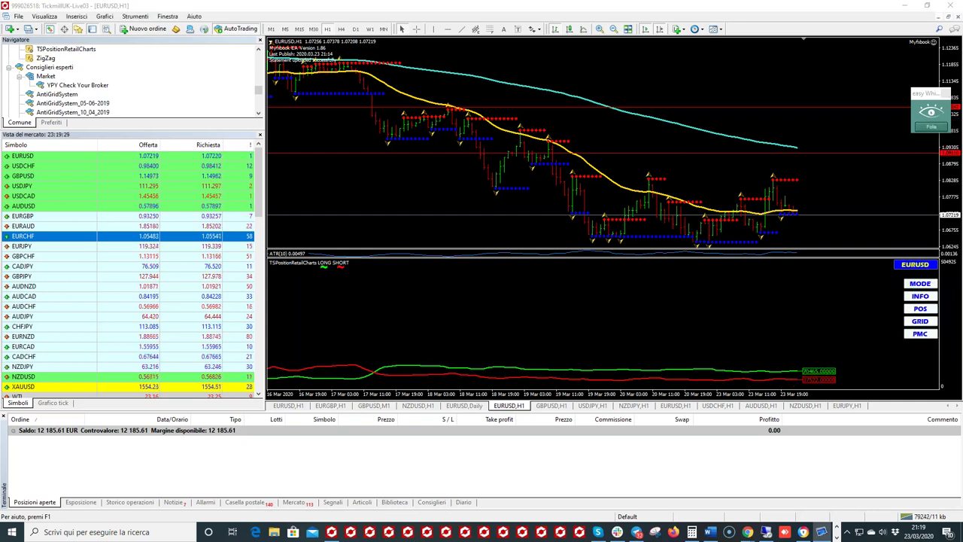
left_click(932, 127)
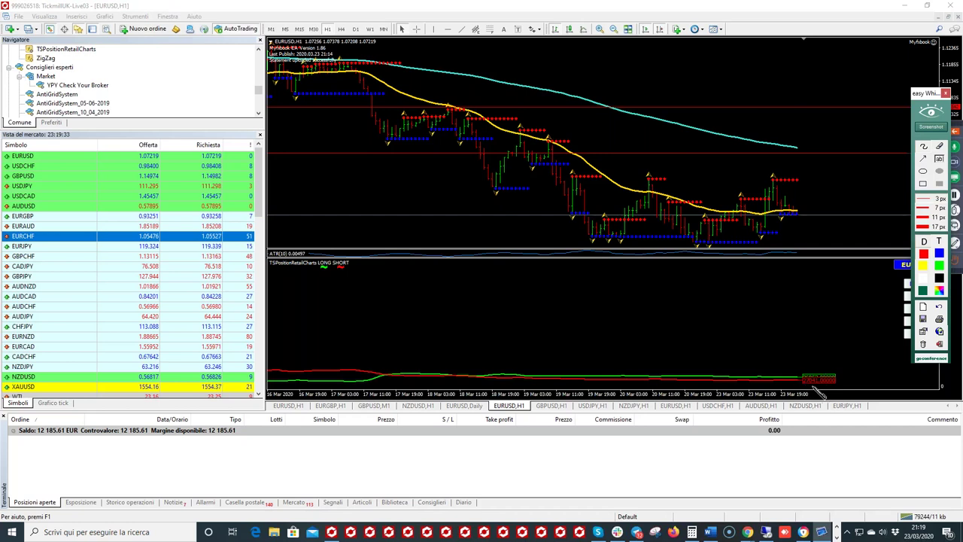
mouse_move(811, 391)
left_mouse_down()
mouse_move(847, 387)
mouse_move(834, 383)
left_mouse_up()
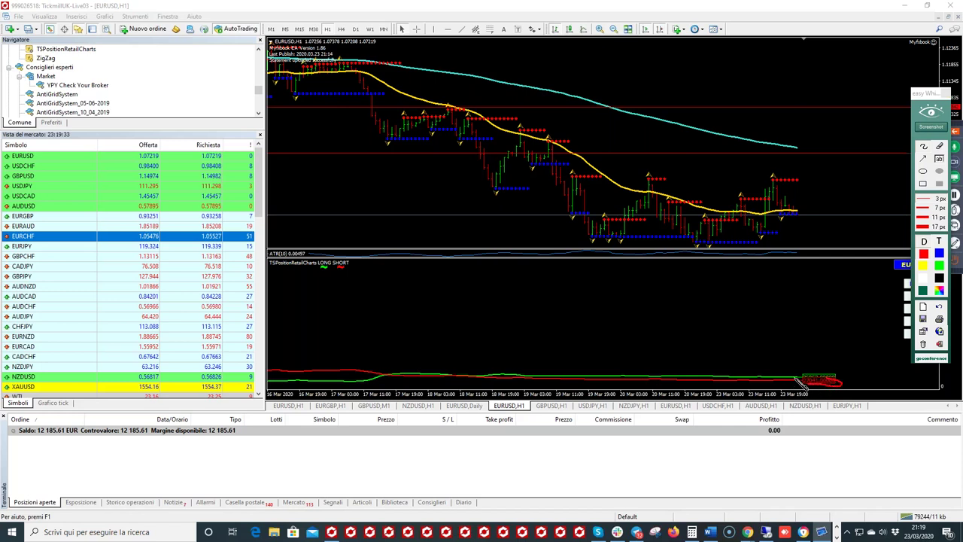
left_click(925, 148)
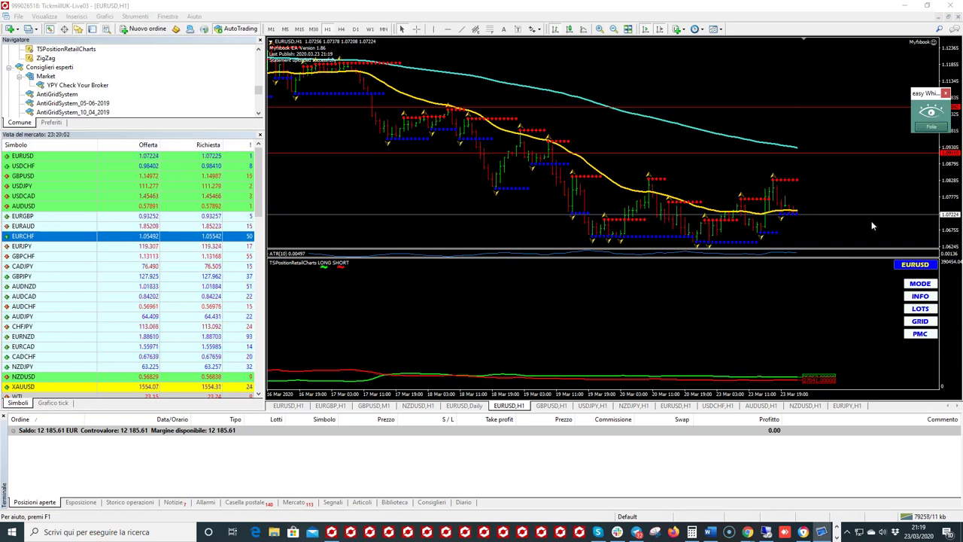
Turn on the indicator's grid, cycle the data display from LOTS through % RET to POS, and inspect the curves with the crosshair
left_click(914, 321)
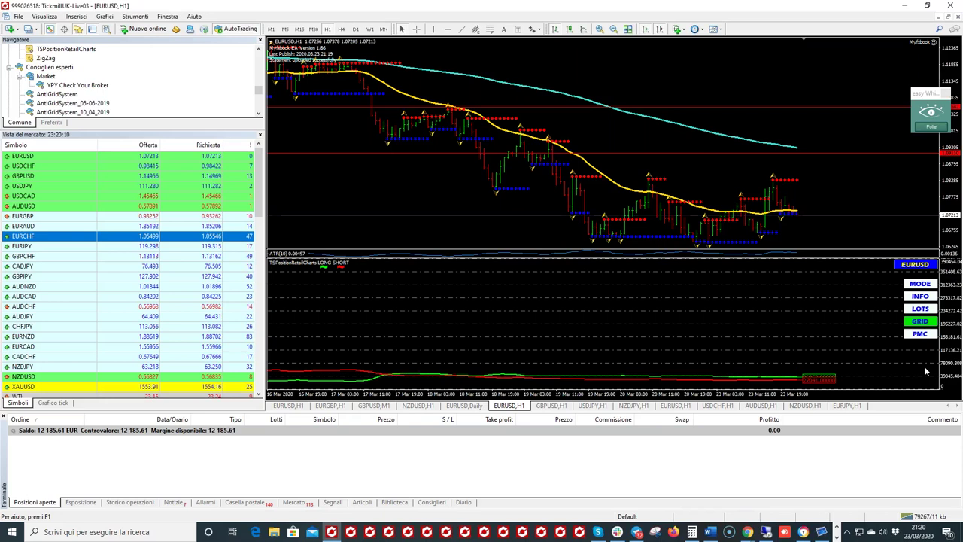
left_click(419, 30)
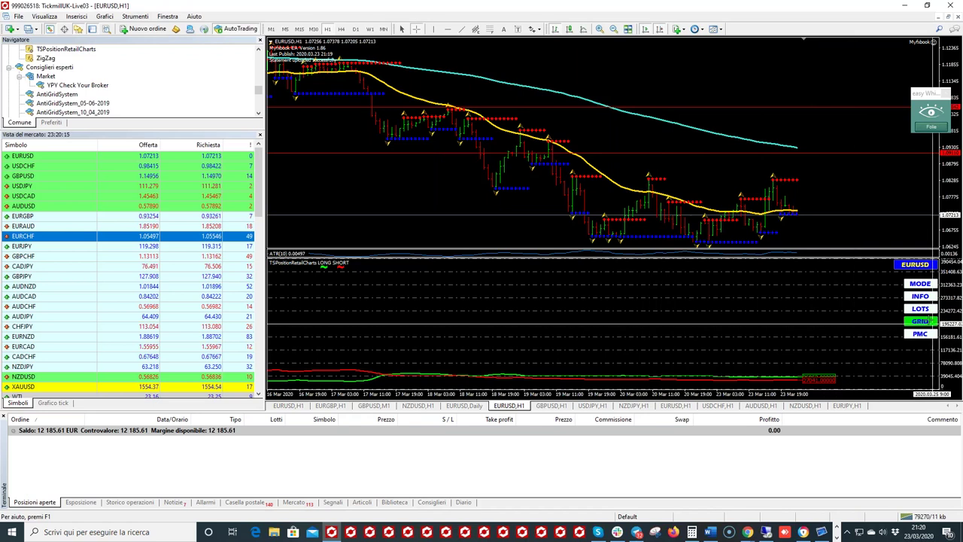
left_click(921, 309)
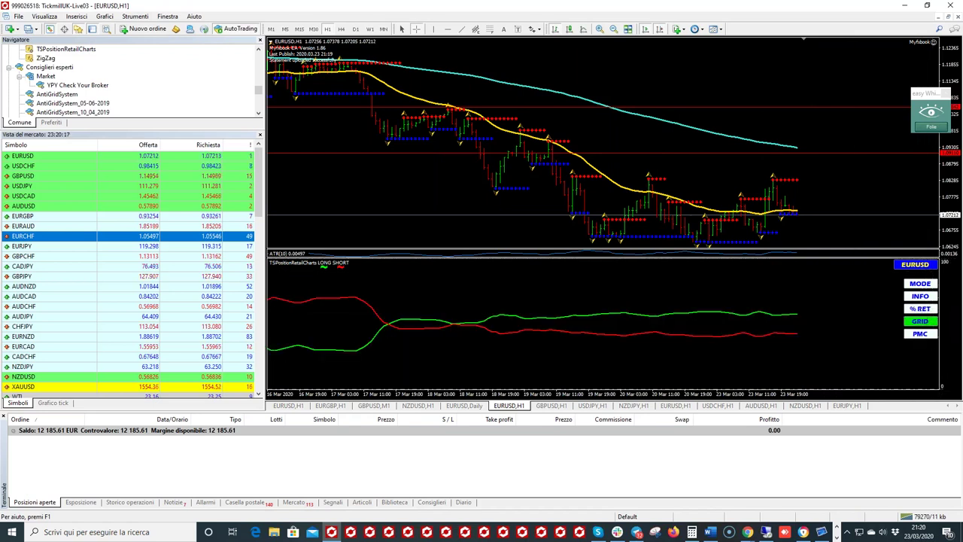
left_click(921, 309)
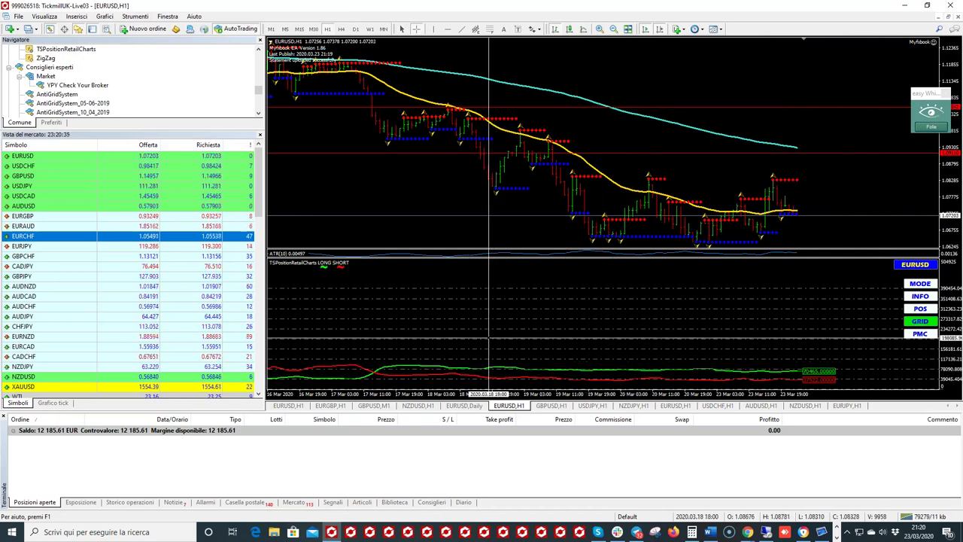
left_click(615, 29)
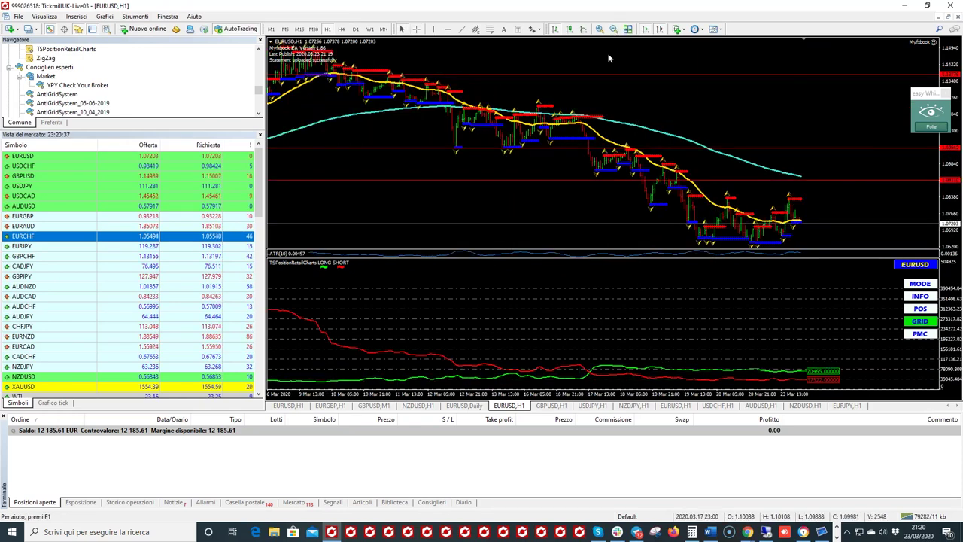
left_click(417, 29)
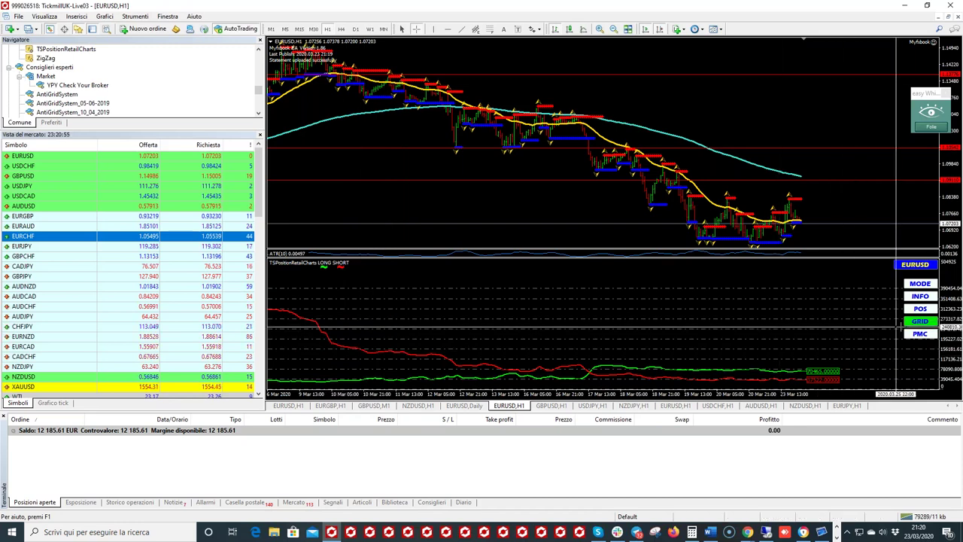
Show the PMC levels on the EURUSD chart, turn off the grid, and compare the levels over longer and shorter periods
left_click(920, 333)
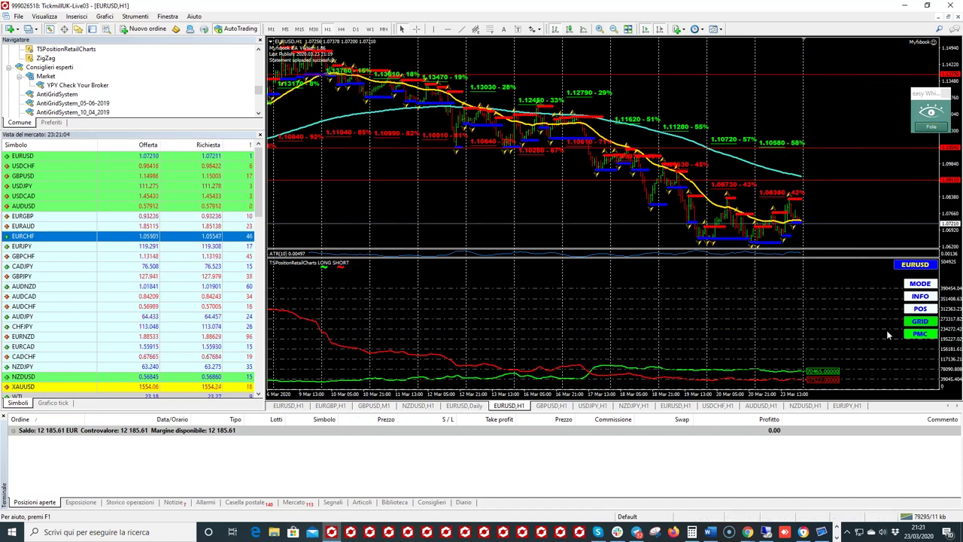
left_click(920, 321)
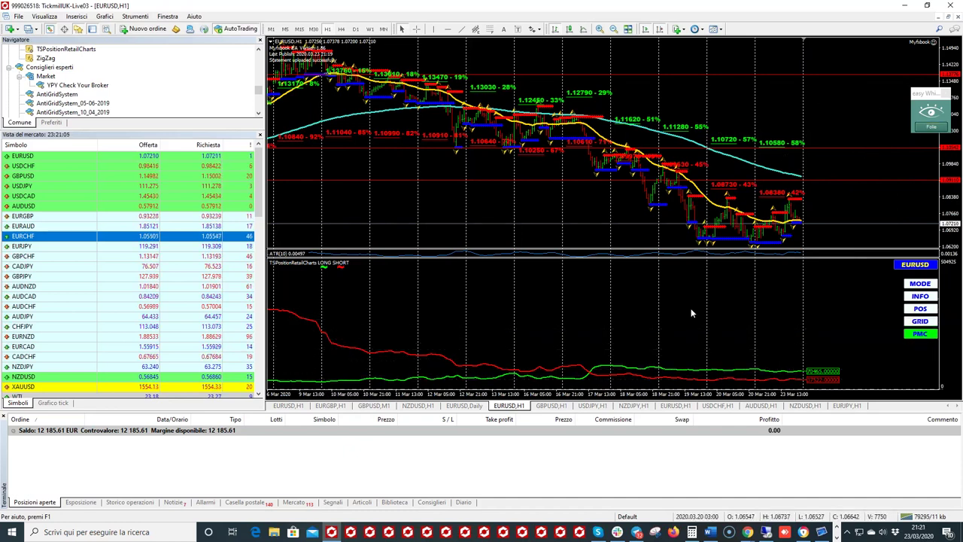
left_click(599, 29)
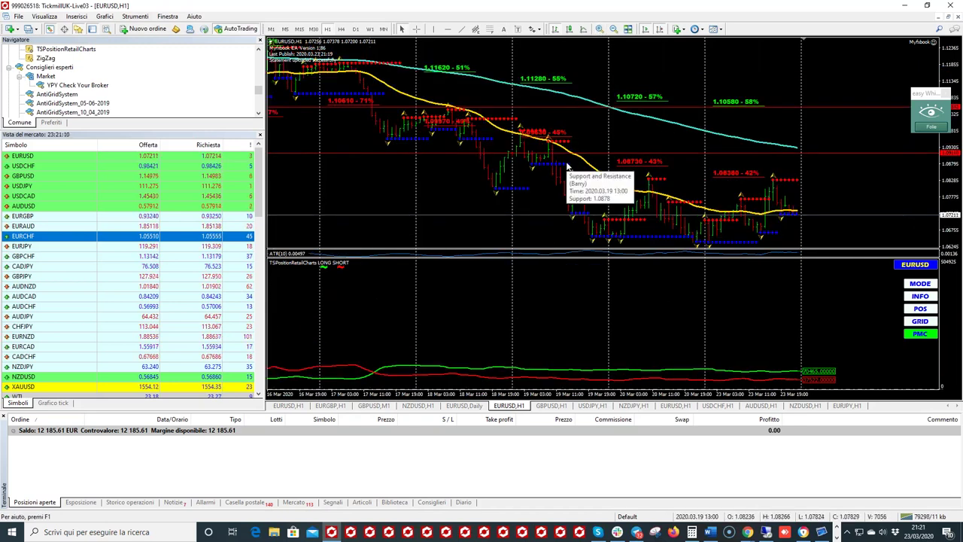
left_click(613, 30)
left_click(601, 30)
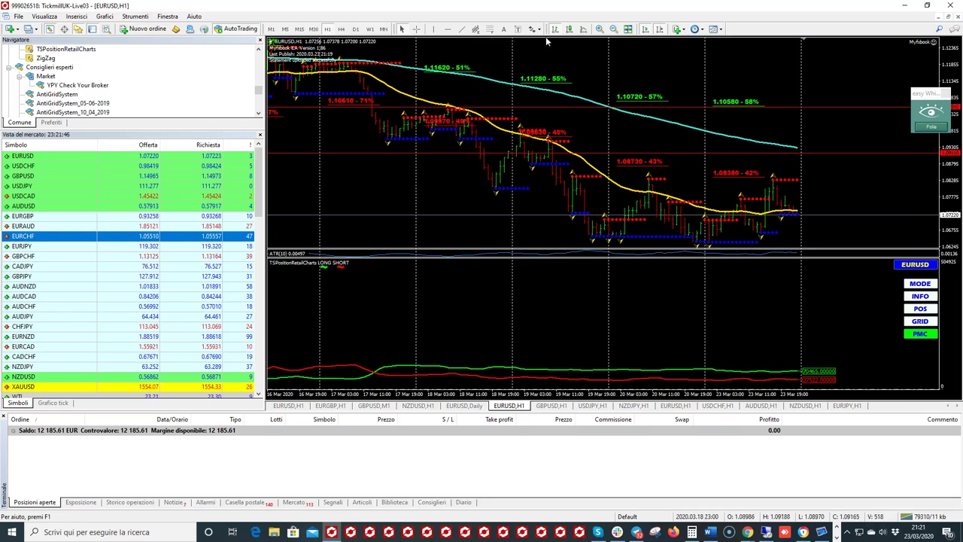
left_click(614, 29)
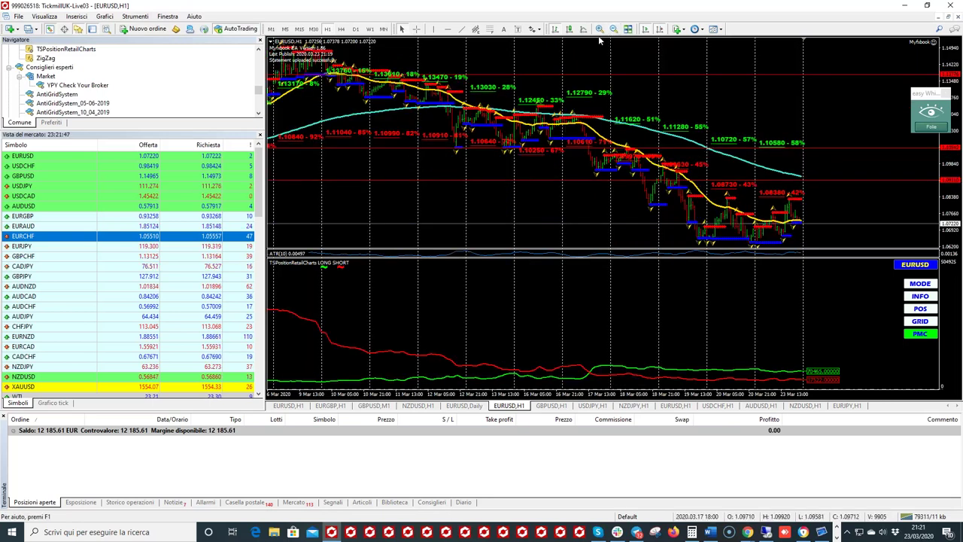
left_click(599, 29)
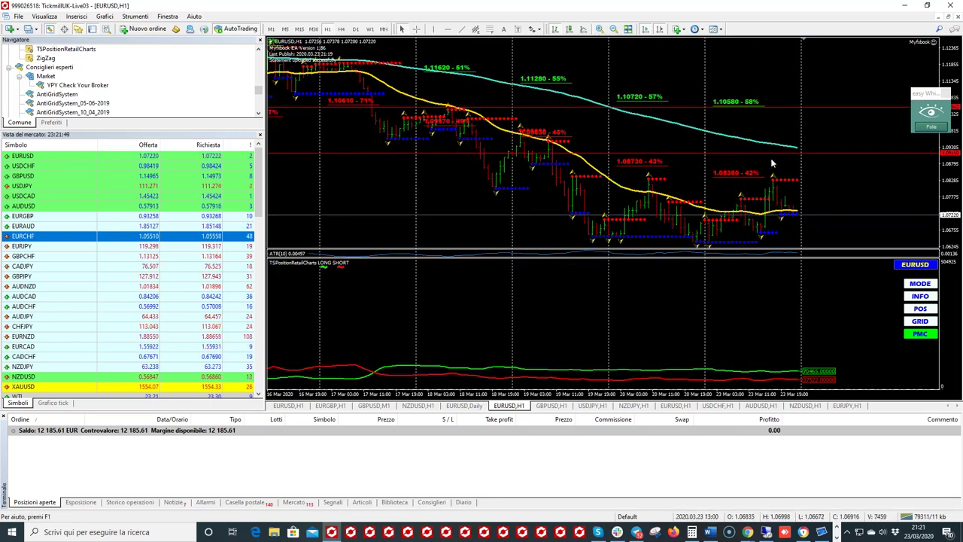
Temporarily circle the latest long and short PMC labels in red and mark the recent ones with arrows
left_click(932, 126)
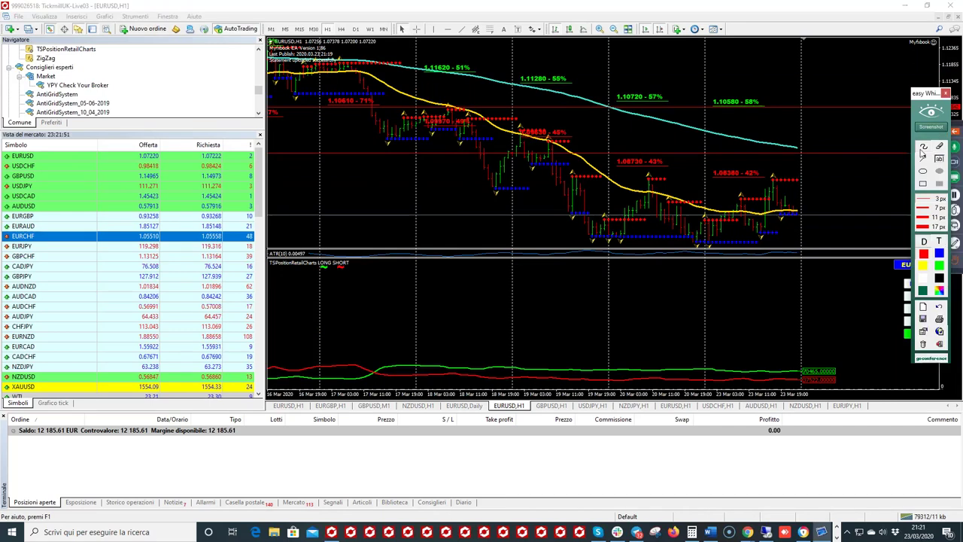
left_click(924, 148)
mouse_move(765, 92)
left_mouse_down()
mouse_move(713, 91)
mouse_move(710, 108)
mouse_move(758, 118)
mouse_move(782, 105)
mouse_move(762, 87)
left_mouse_up()
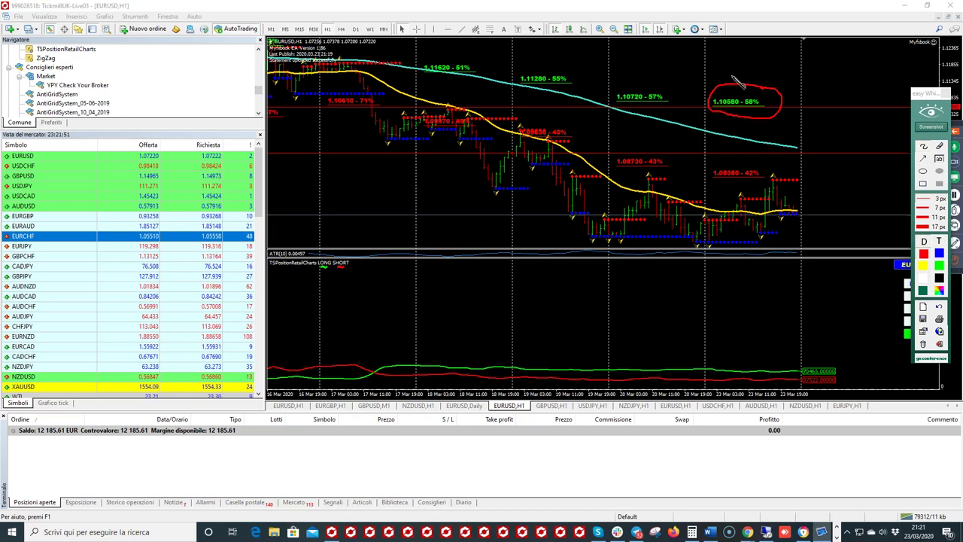
mouse_move(733, 50)
left_mouse_down()
mouse_move(733, 73)
mouse_move(744, 65)
left_mouse_up()
mouse_move(646, 47)
left_mouse_down()
mouse_move(646, 74)
mouse_move(664, 71)
left_mouse_up()
mouse_move(748, 167)
left_mouse_down()
mouse_move(713, 160)
mouse_move(708, 177)
mouse_move(762, 192)
mouse_move(775, 182)
mouse_move(742, 164)
left_mouse_up()
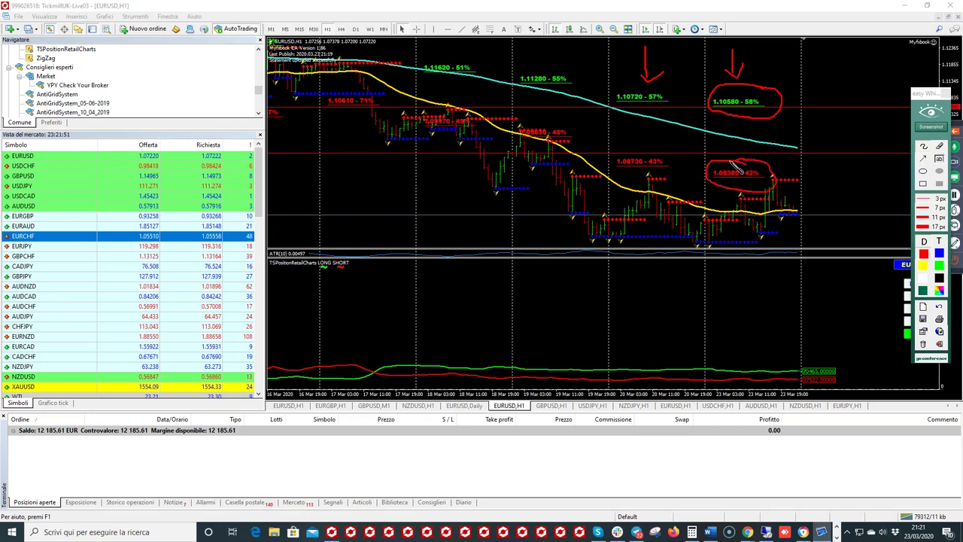
mouse_move(727, 130)
left_mouse_down()
mouse_move(727, 160)
mouse_move(734, 152)
left_mouse_up()
left_click(931, 111)
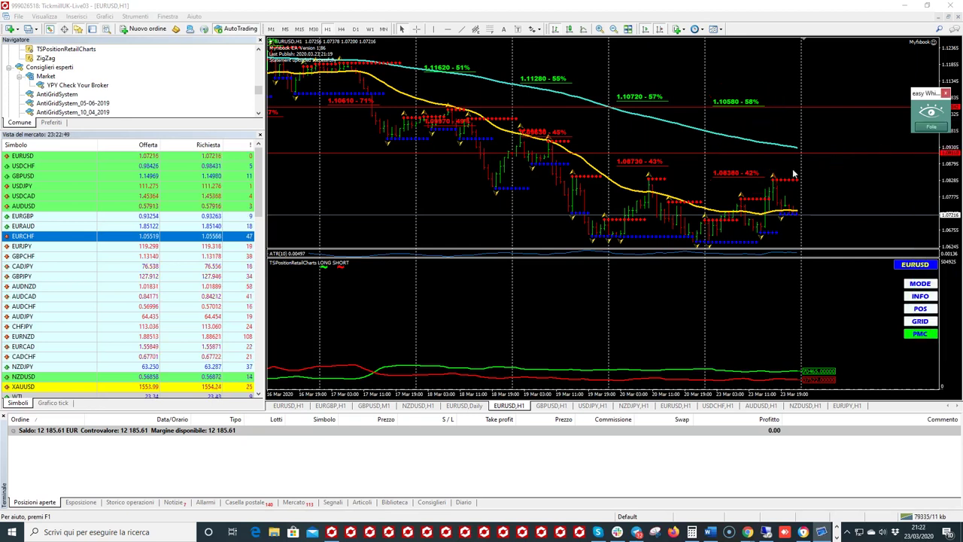
View the MAJOR retail positions table, then examine the latest candles on the second EURUSD,H1 retail chart with the crosshair
left_click(294, 406)
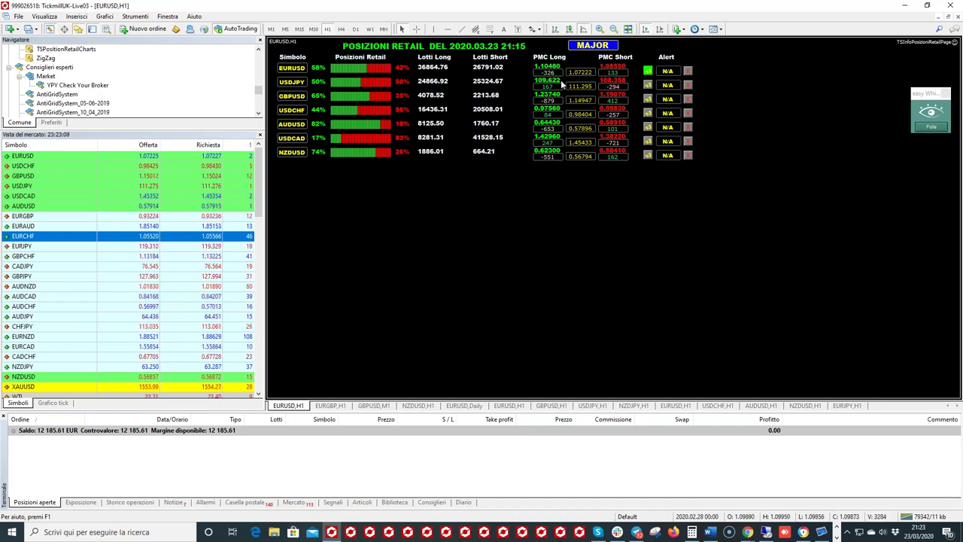
left_click(676, 406)
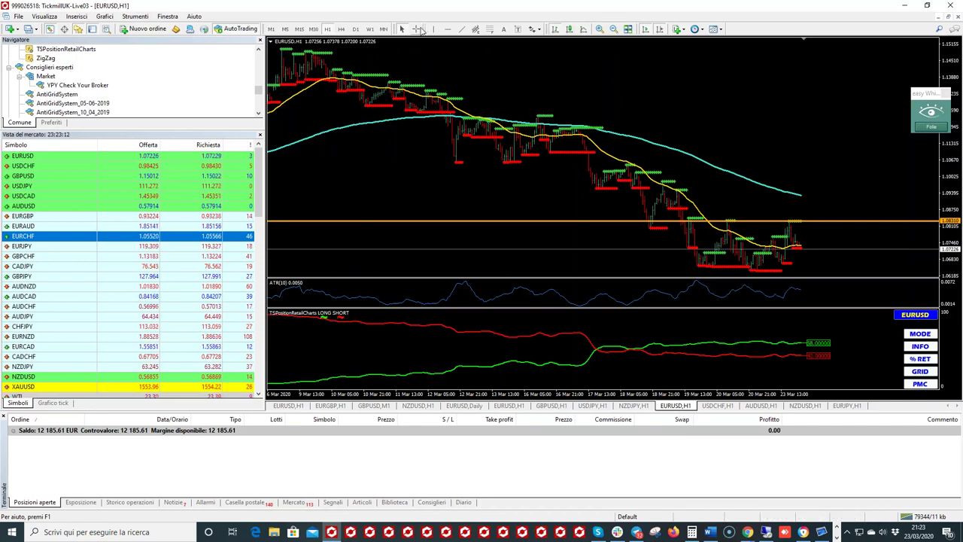
middle_click(796, 243)
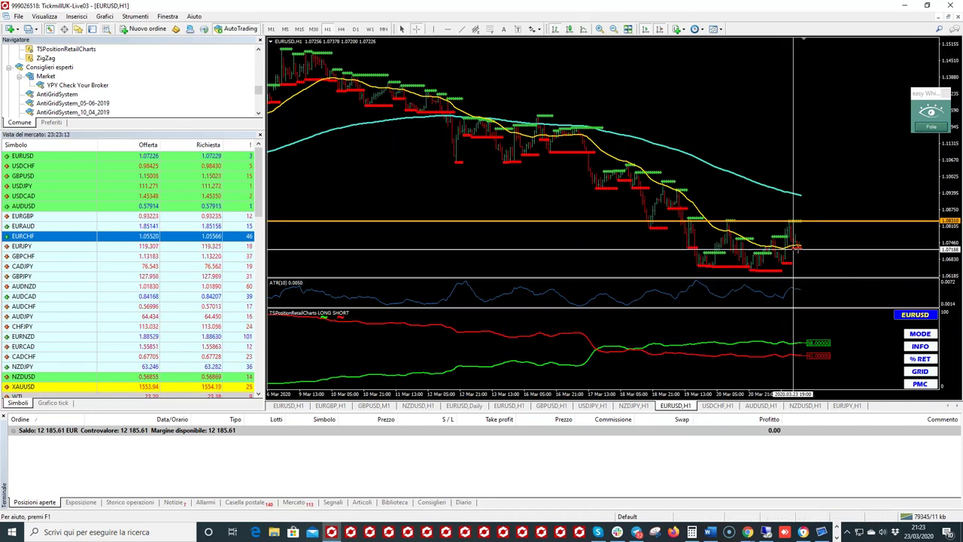
mouse_move(790, 245)
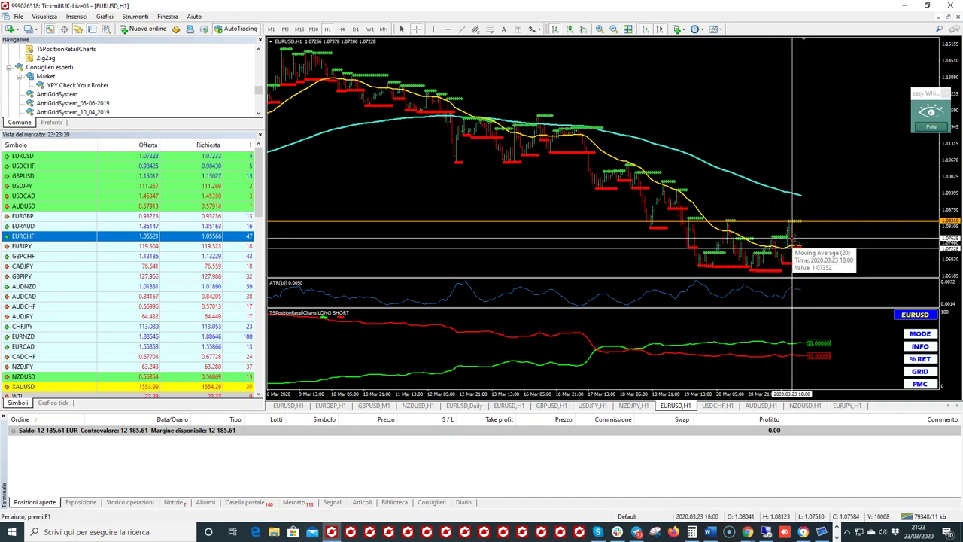
mouse_move(795, 226)
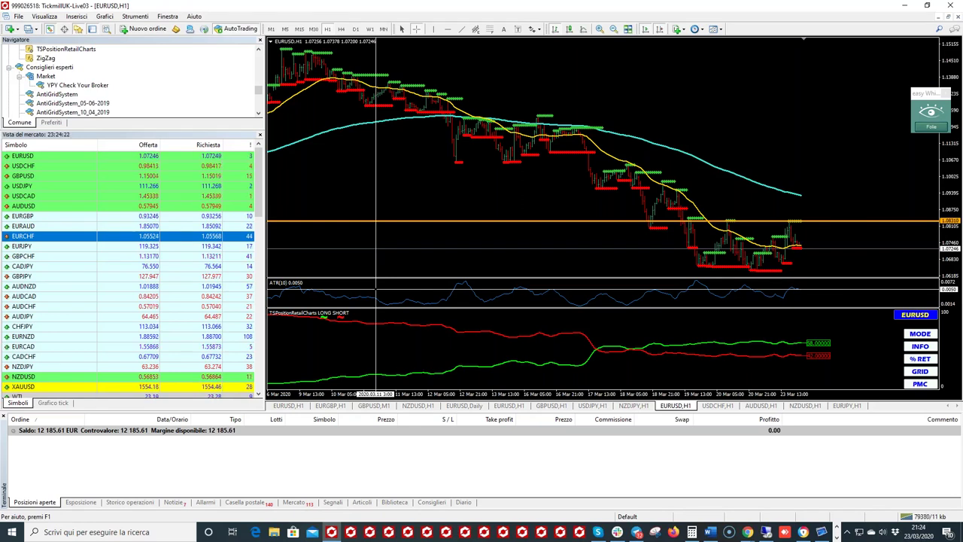
left_click(837, 538)
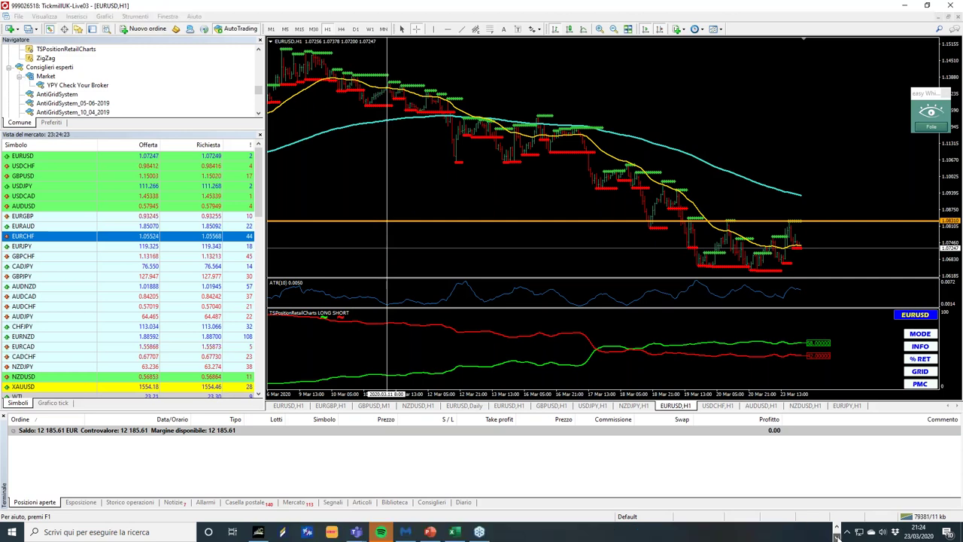
left_click(428, 533)
left_click(399, 244)
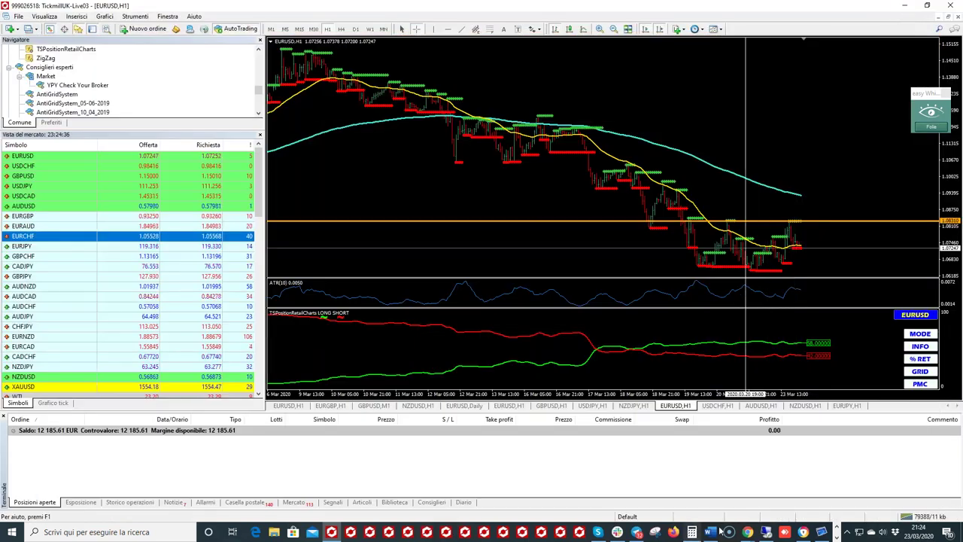
Switch to the Myfxbook Community Outlook window in Chrome, open the dashboard, and dismiss the ad-blocker notice
mouse_move(747, 533)
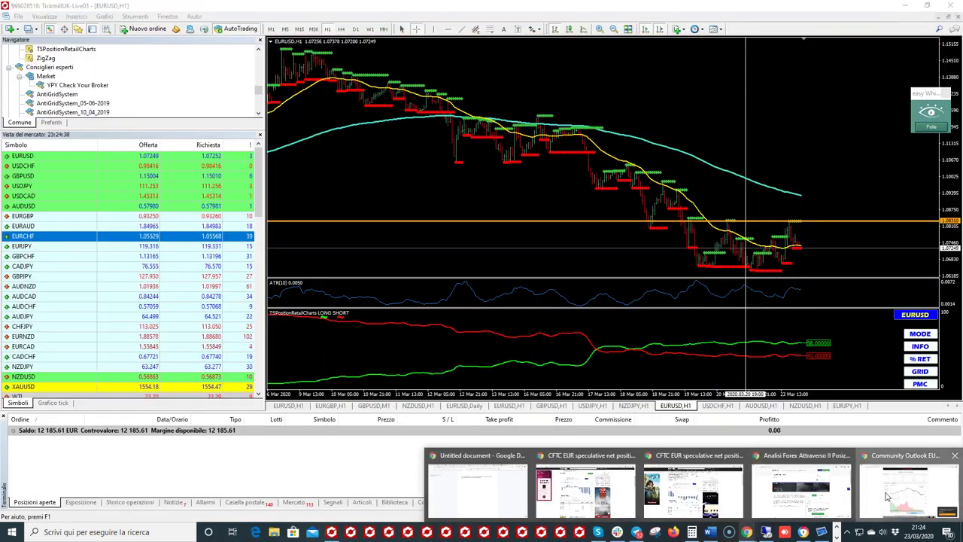
left_click(876, 500)
scroll(583, 328, "up", 1)
scroll(583, 327, "up", 1)
mouse_move(241, 84)
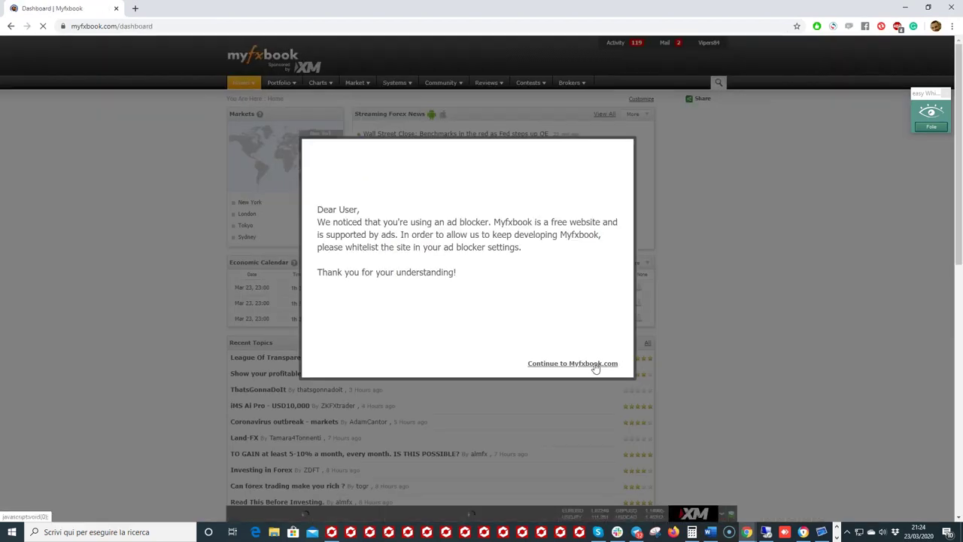
left_click(596, 367)
Expand the Termometro Forex and Monitoraggio Statistiche portfolios in the dashboard's account list, leaving Arbritaggio Swap collapsed
scroll(249, 295, "down", 3)
scroll(364, 327, "down", 2)
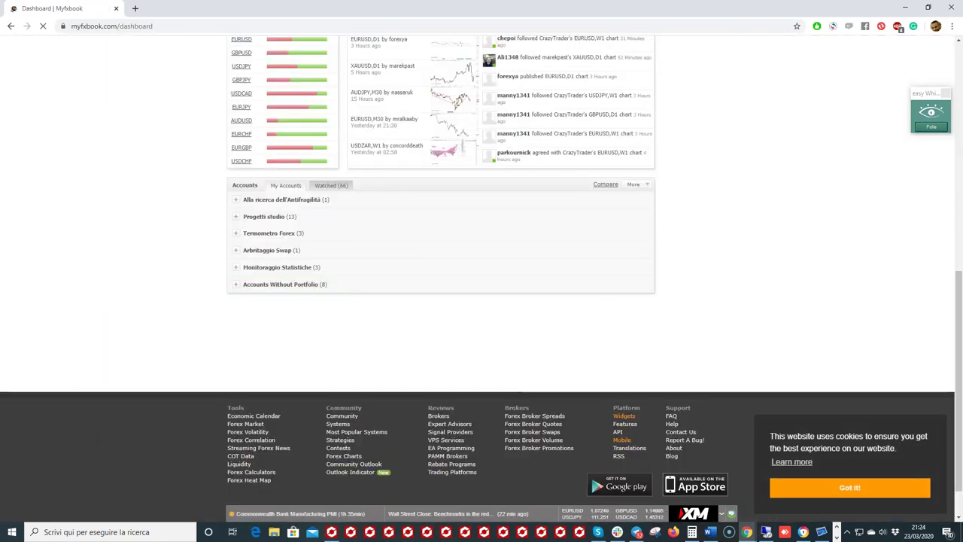
left_click(236, 234)
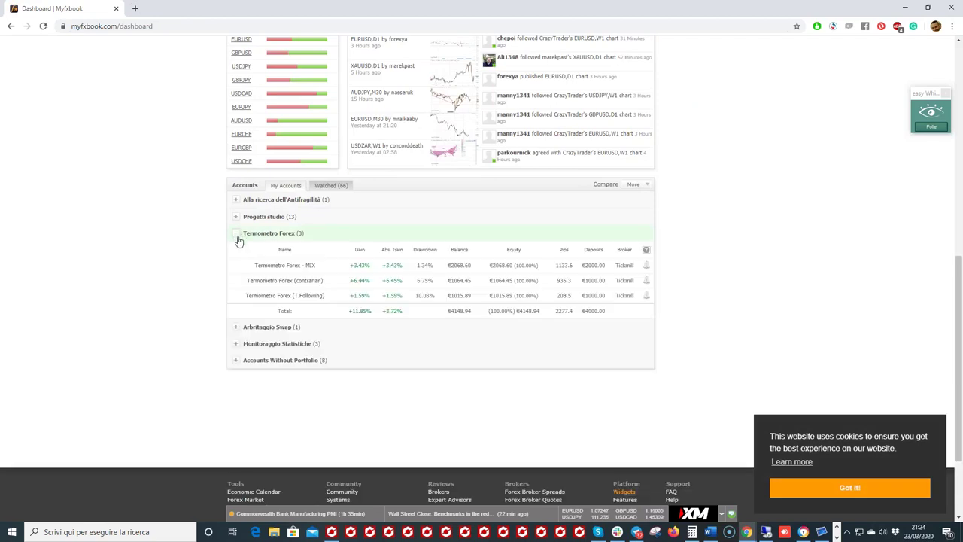
left_click(233, 328)
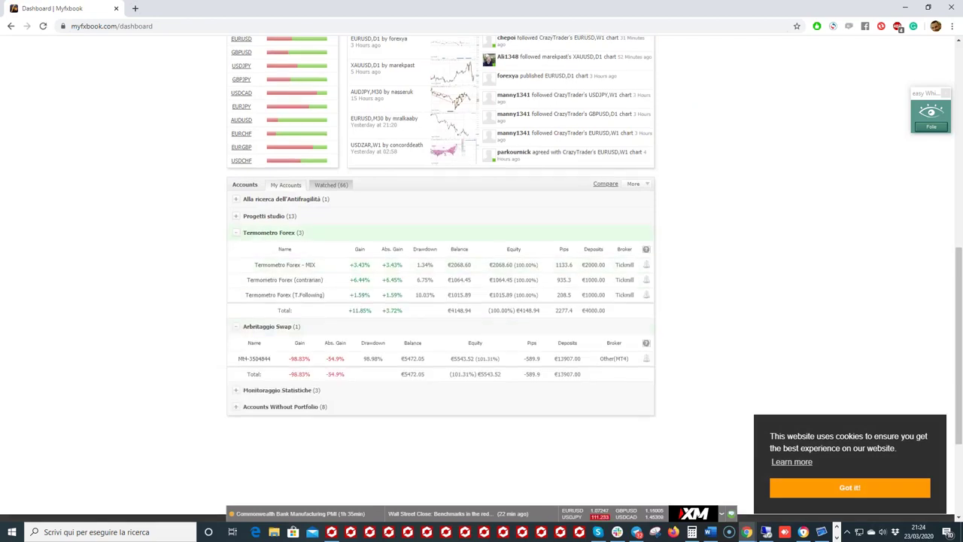
scroll(234, 335, "down", 1)
left_click(236, 340)
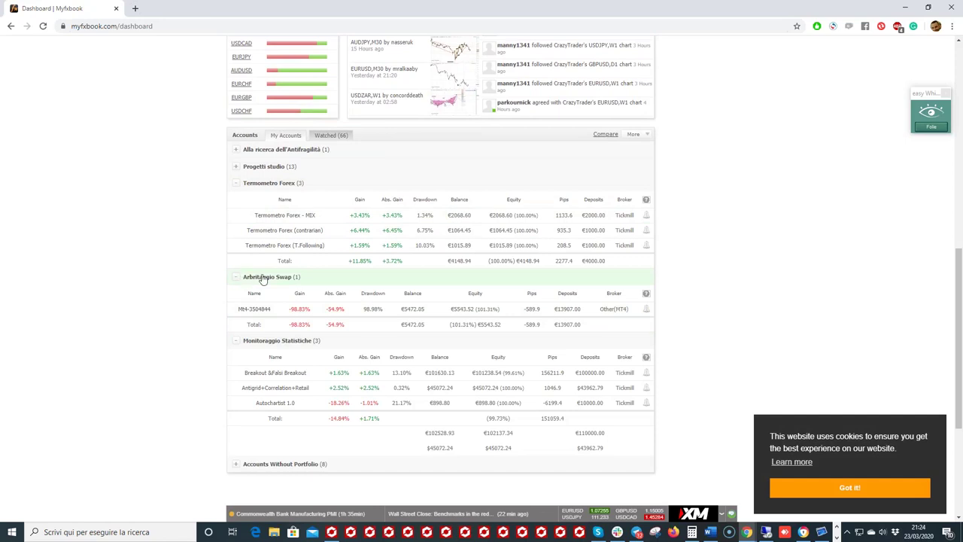
left_click(237, 277)
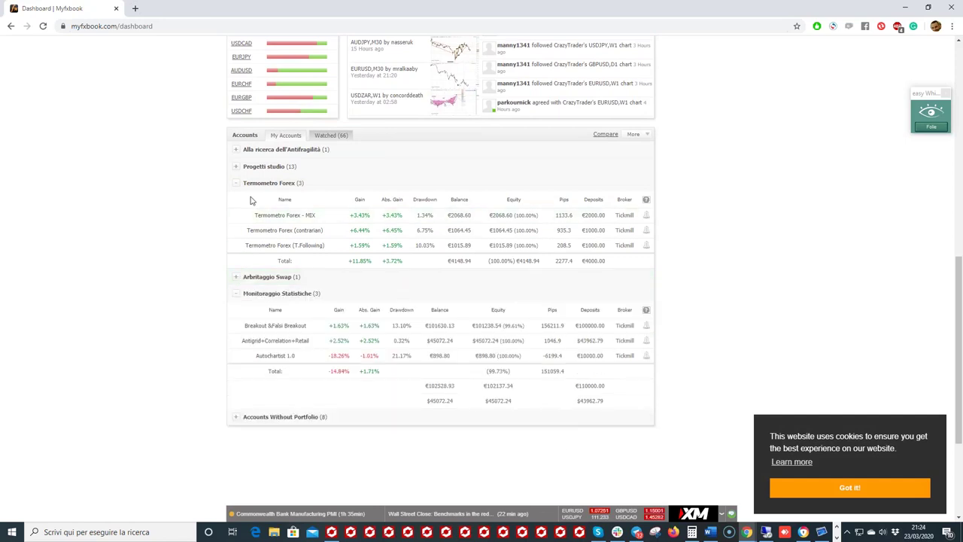
scroll(259, 202, "down", 3)
scroll(240, 131, "up", 2)
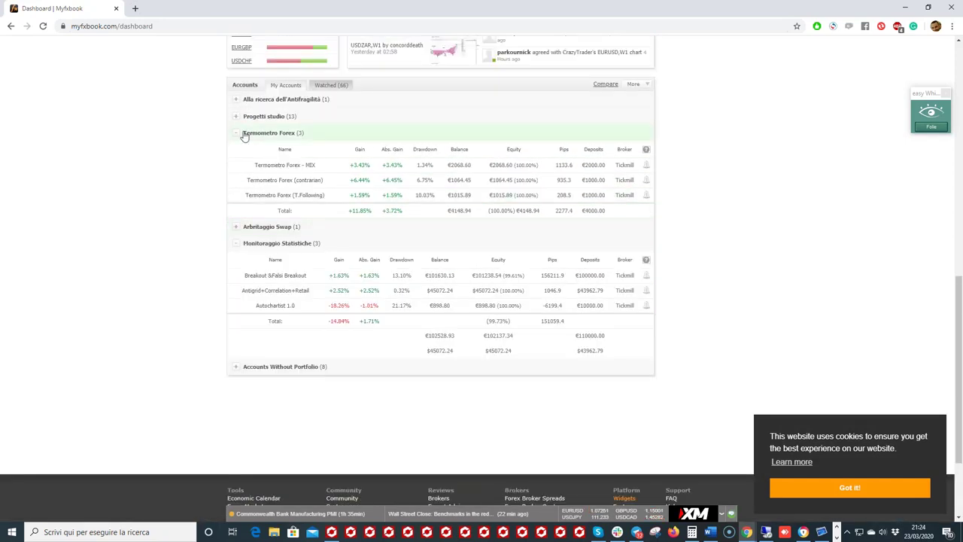
Expand the Progetti studio portfolio and open the Antigrid super aggressive account to review its statistics and growth chart
left_click(238, 120)
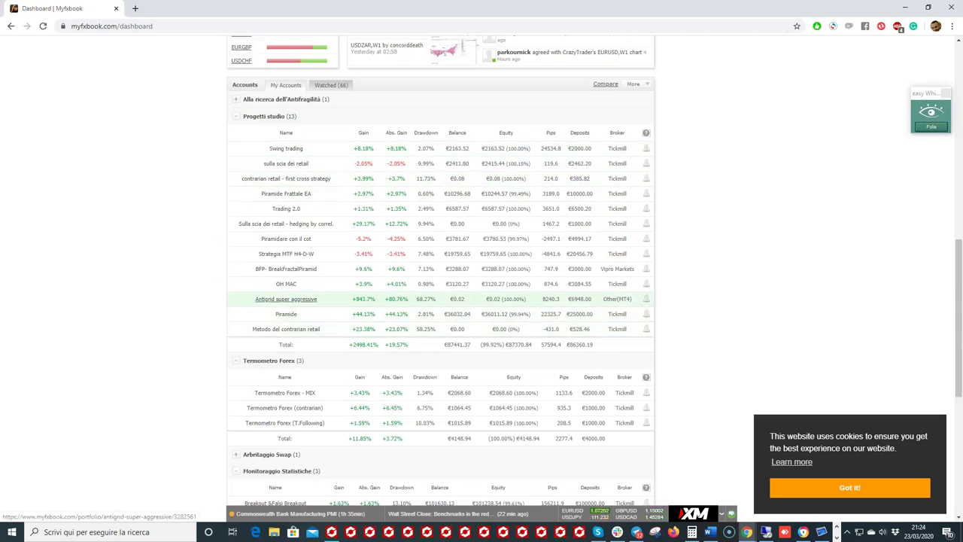
left_click(287, 300)
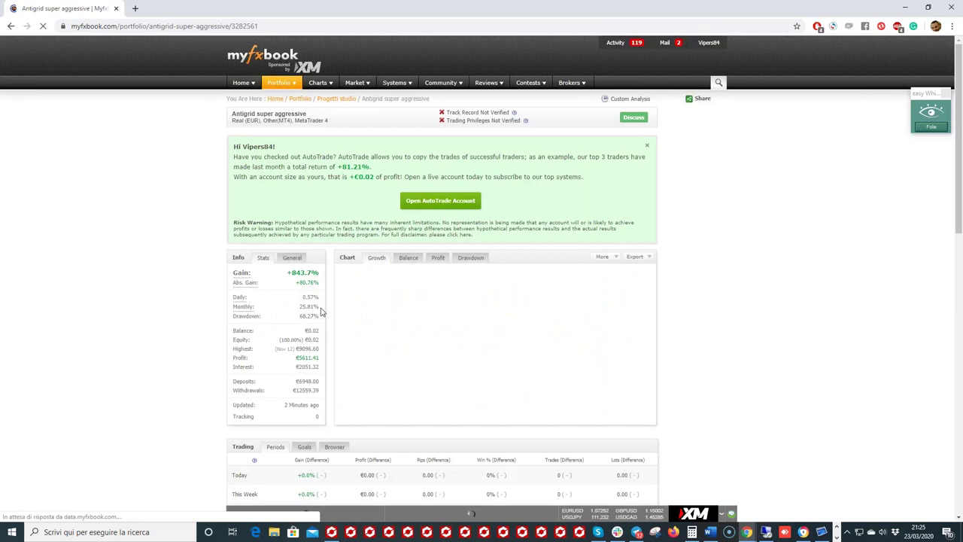
scroll(323, 305, "down", 2)
scroll(286, 376, "up", 1)
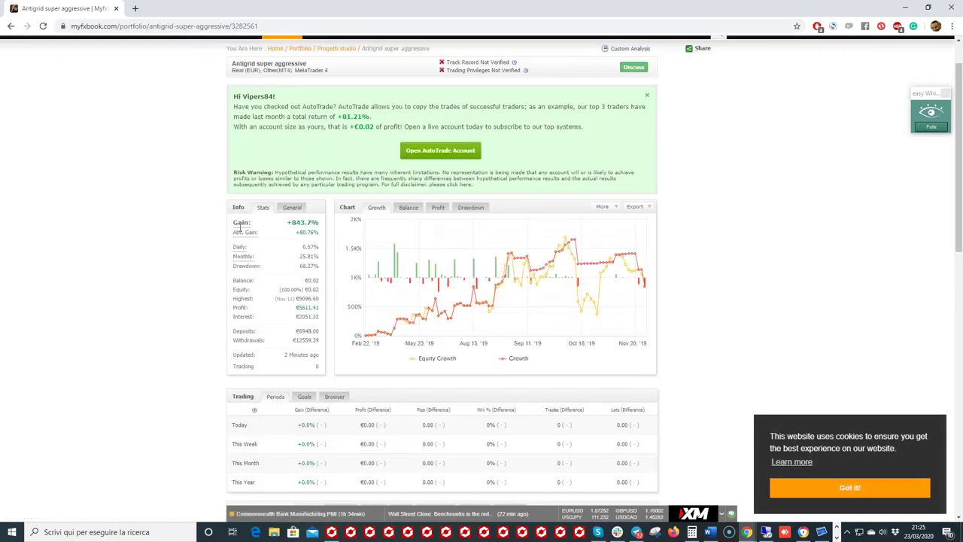
scroll(258, 371, "up", 1)
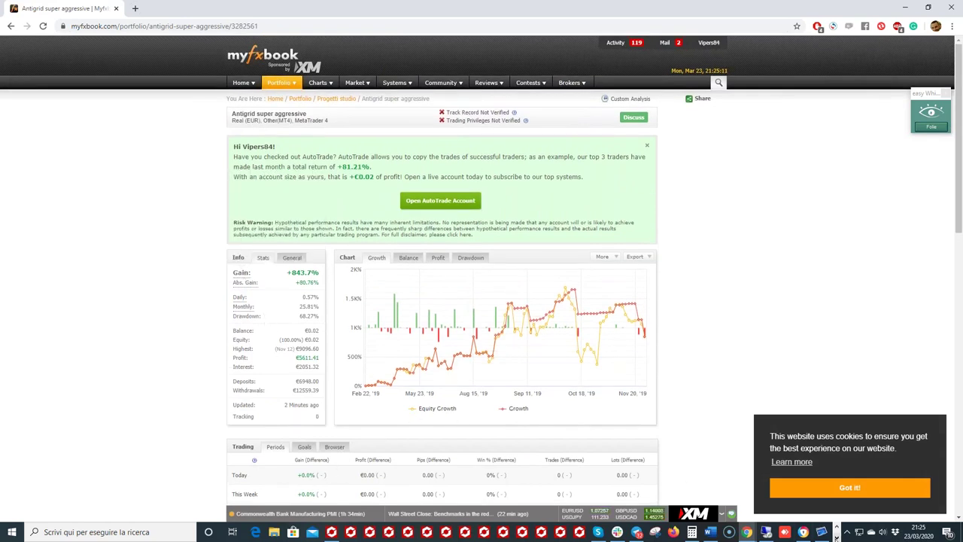
Switch to the Webinar Retail presentation in PowerPoint and view slide 4 on retail analysis progress and slide 5 on the 2018 evolution
left_click(836, 537)
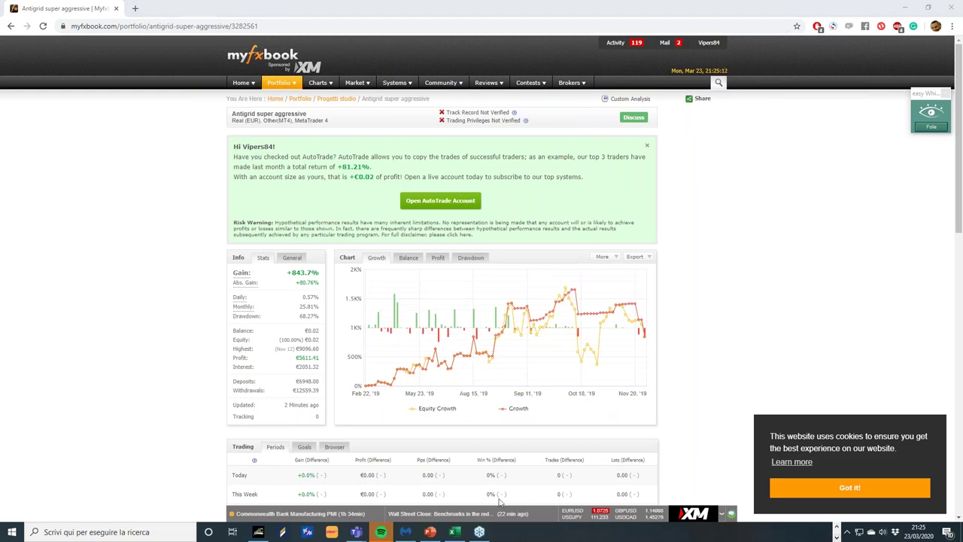
left_click(429, 532)
scroll(76, 369, "down", 2)
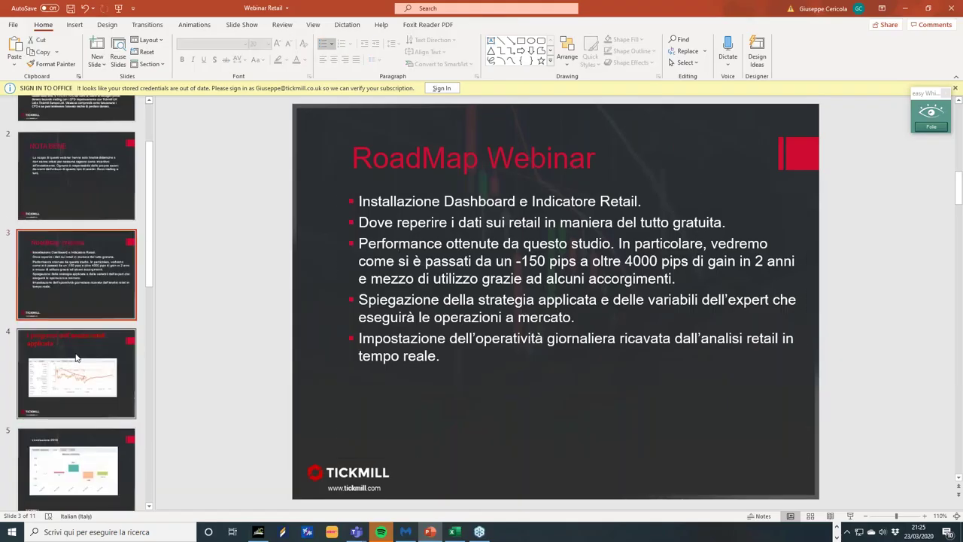
left_click(75, 358)
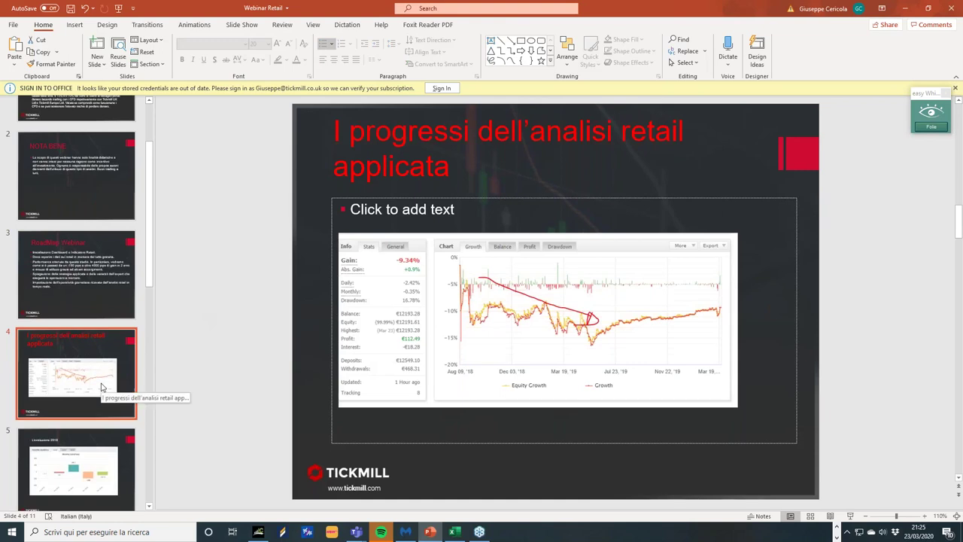
left_click(85, 451)
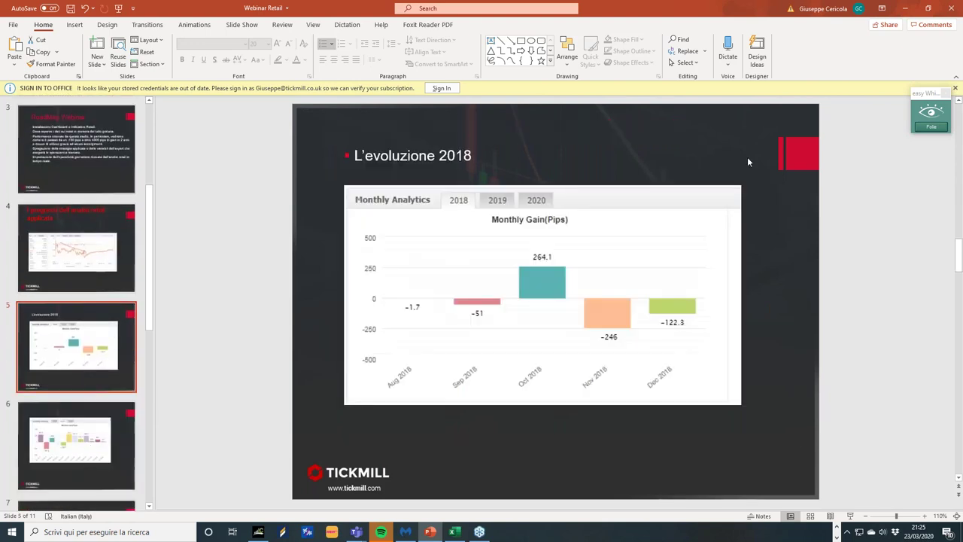
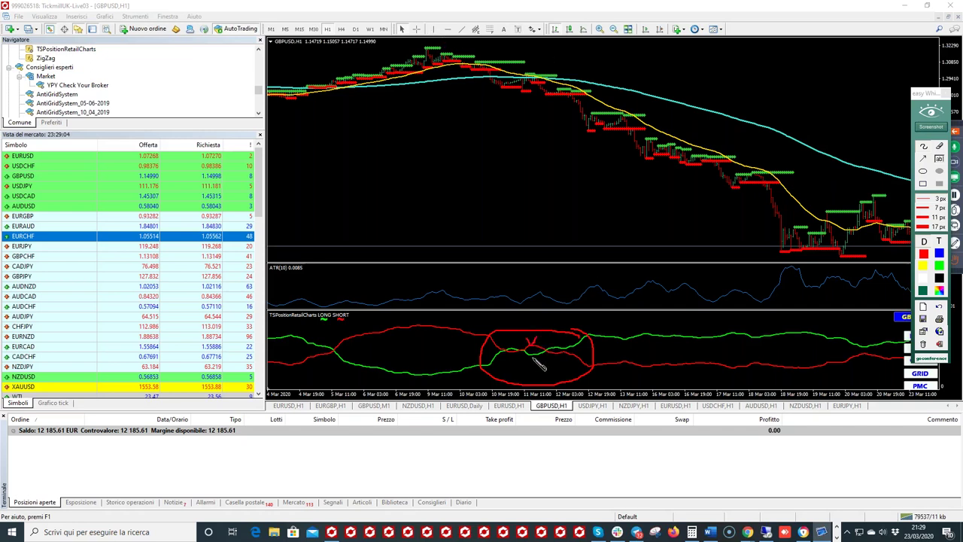
Temporarily point red arrows at the 10–12 March retail crossovers on GBPUSD,H1, clear them, and circle the second crossover in red
left_click_drag(533, 367, 533, 347)
mouse_move(564, 331)
left_mouse_down()
mouse_move(561, 351)
mouse_move(566, 343)
left_mouse_up()
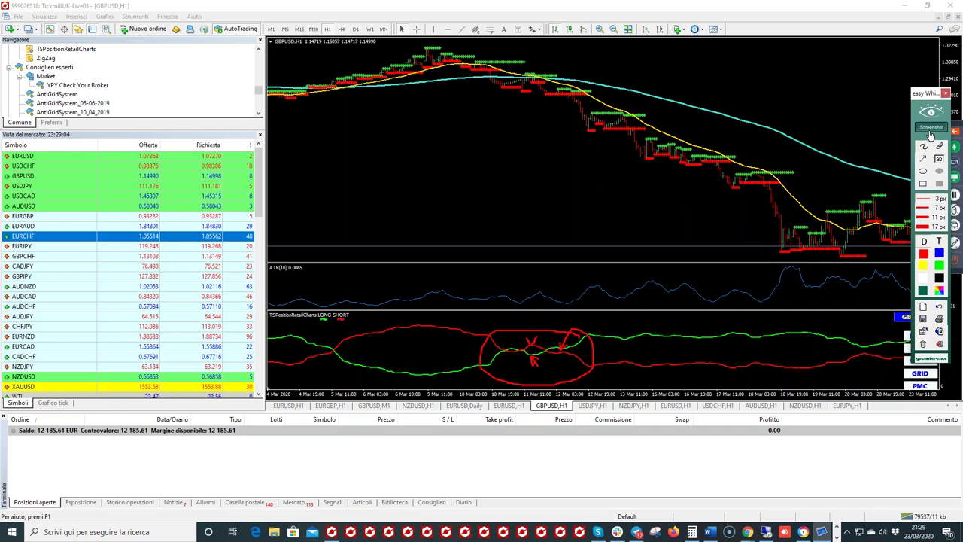
left_click(923, 155)
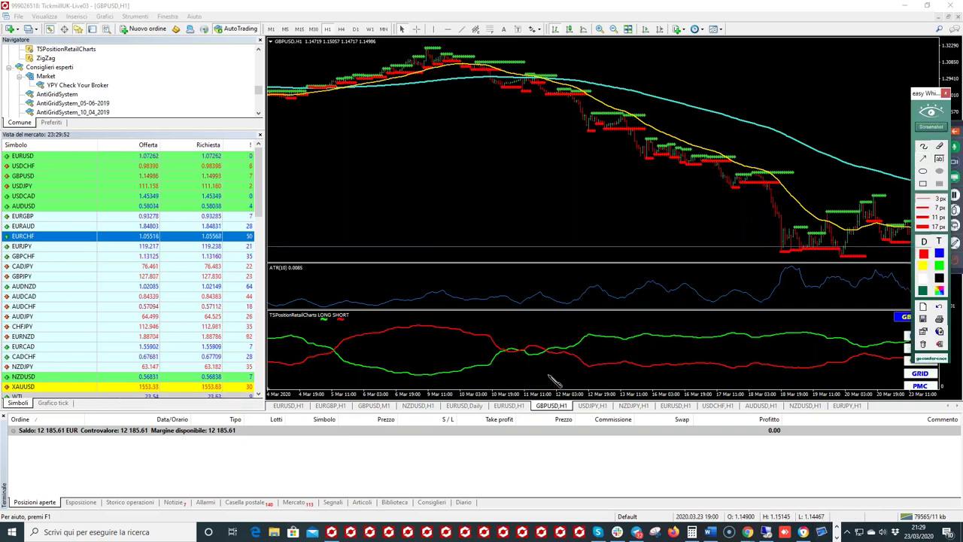
mouse_move(576, 334)
left_mouse_down()
mouse_move(526, 348)
mouse_move(526, 361)
mouse_move(558, 367)
mouse_move(575, 336)
left_mouse_up()
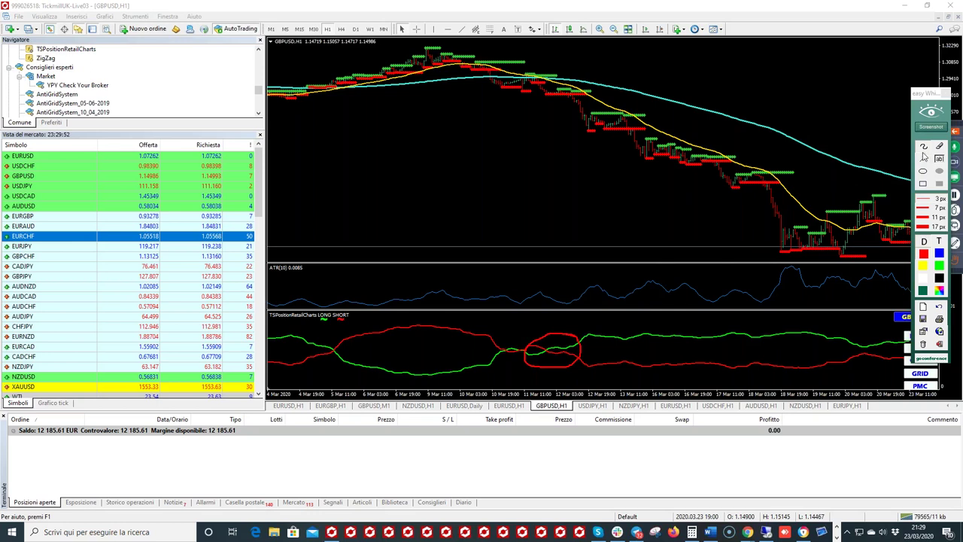
left_click(931, 112)
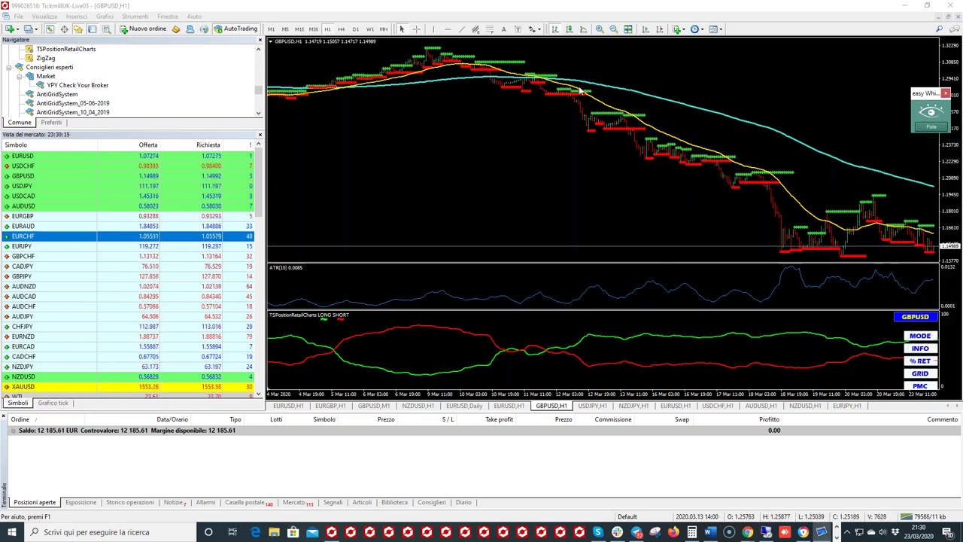
Enable period separators in the properties of the GBPUSD,H1 chart
right_click(722, 124)
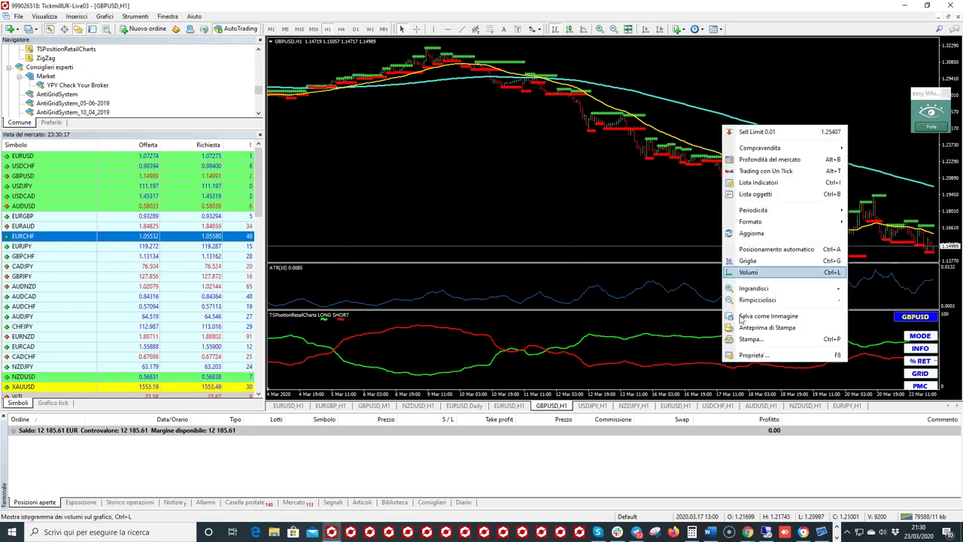
left_click(753, 354)
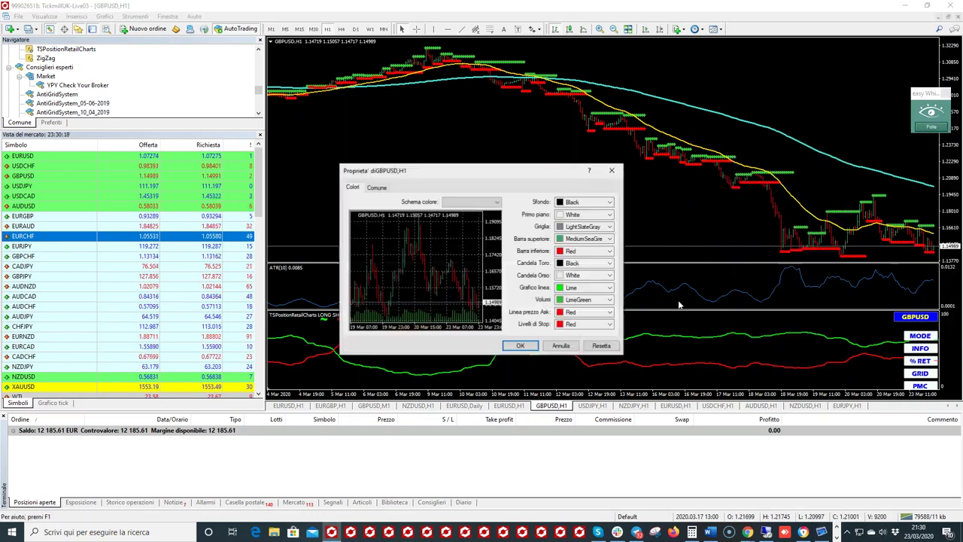
left_click(377, 187)
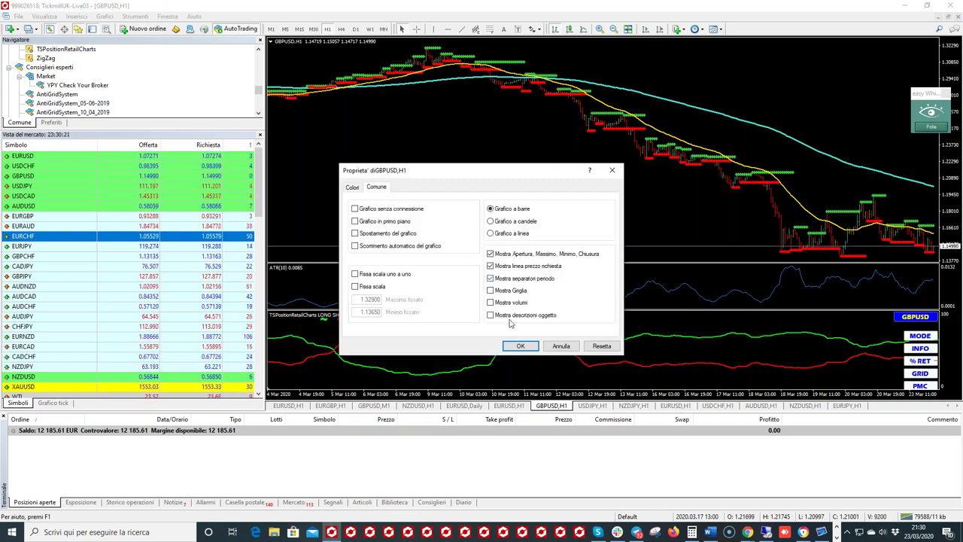
left_click(520, 346)
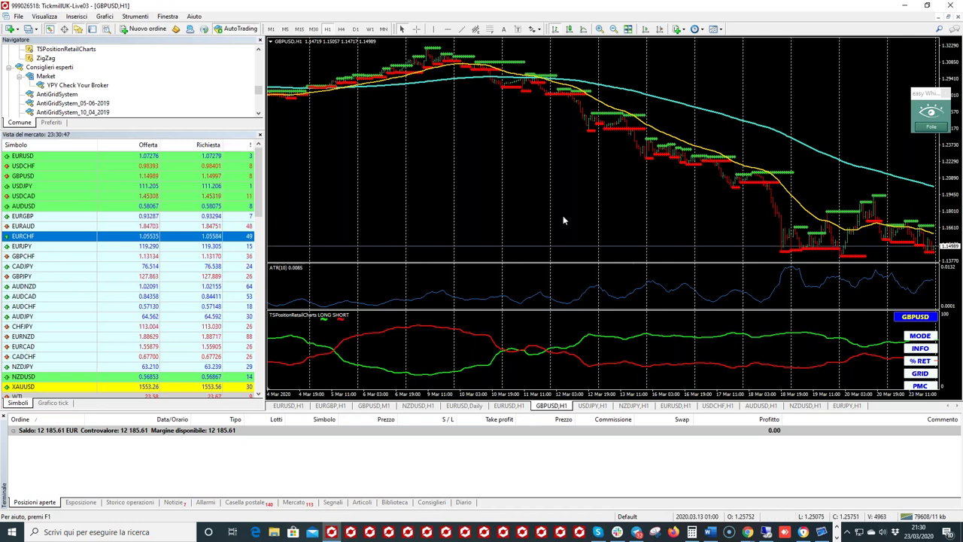
Enlarge the GBPUSD,H1 candles around 12 March and temporarily mark the sideways price ranges of 11, 12 and 13 March with red lines
key("plus")
scroll(561, 88, "down", 2)
scroll(561, 88, "down", 5)
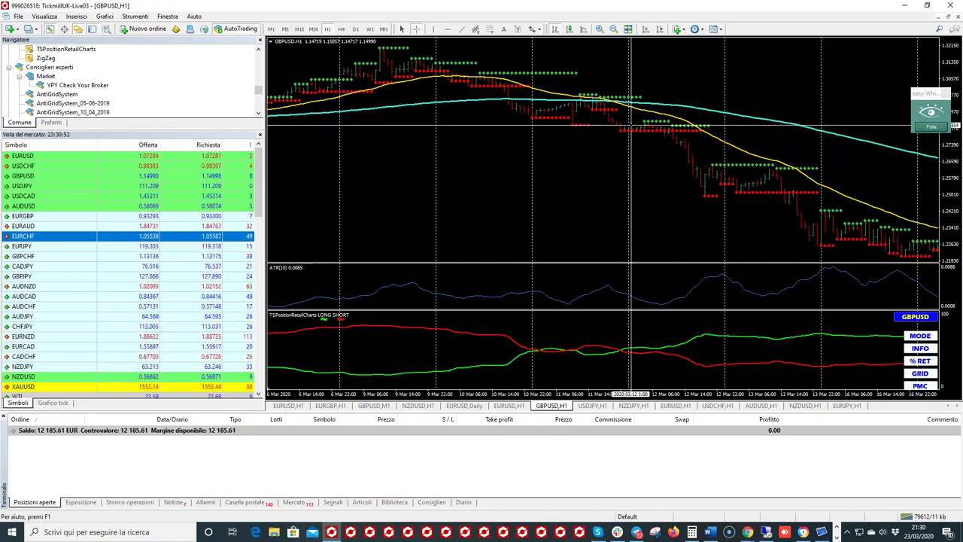
left_click(932, 130)
left_click_drag(621, 126, 661, 137)
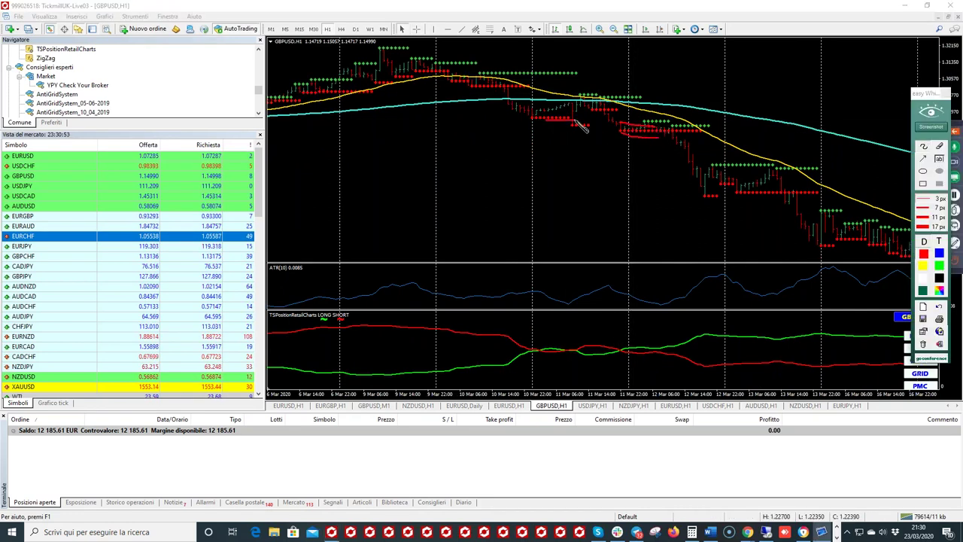
left_click_drag(541, 106, 578, 106)
mouse_move(734, 194)
left_mouse_down()
mouse_move(765, 194)
mouse_move(775, 181)
left_mouse_up()
Temporarily trace the ATR rises and falls with red arrows and circle the 12 March price range
left_click_drag(567, 301, 606, 289)
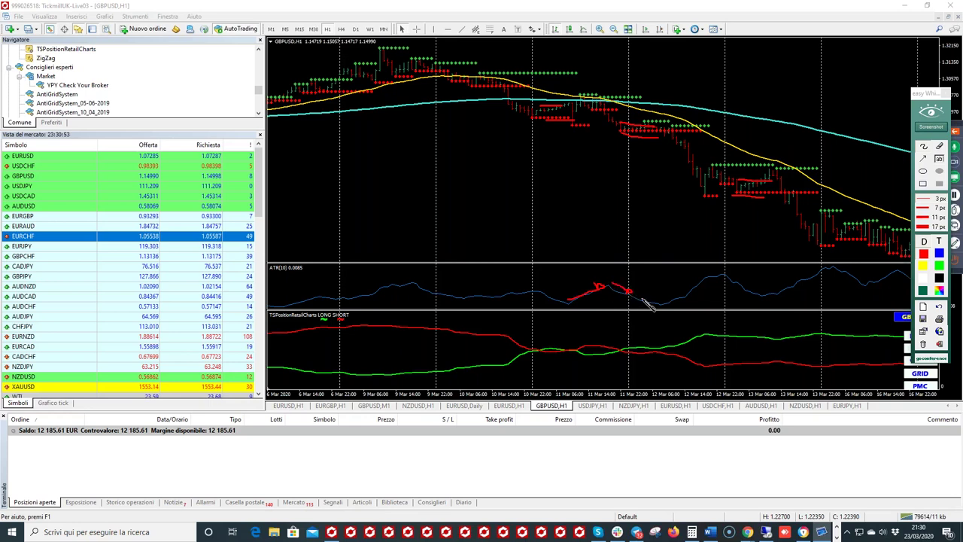
mouse_move(635, 292)
left_mouse_down()
mouse_move(659, 301)
mouse_move(705, 281)
left_mouse_up()
mouse_move(646, 120)
left_mouse_down()
mouse_move(624, 137)
mouse_move(659, 143)
mouse_move(675, 141)
mouse_move(663, 120)
left_mouse_up()
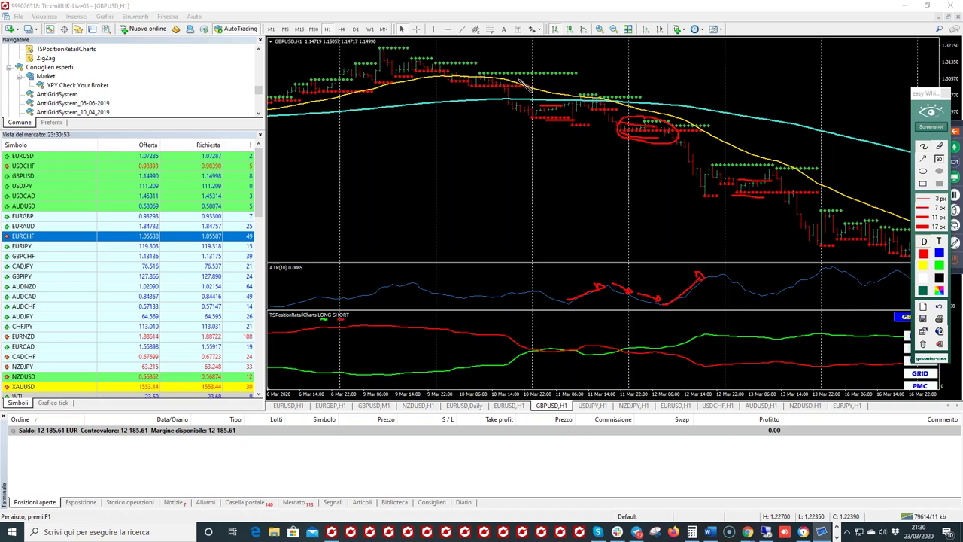
mouse_move(685, 64)
left_mouse_down()
mouse_move(646, 89)
mouse_move(663, 88)
left_mouse_up()
left_click(923, 146)
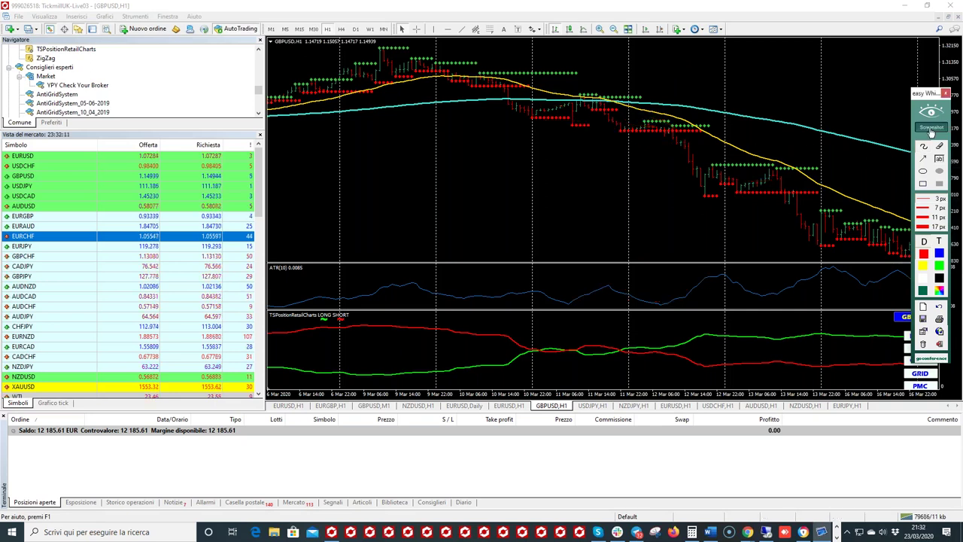
Check the parameters of the turquoise and yellow moving averages on GBPUSD,H1, and inspect the candles with the crosshair
double_click(635, 156)
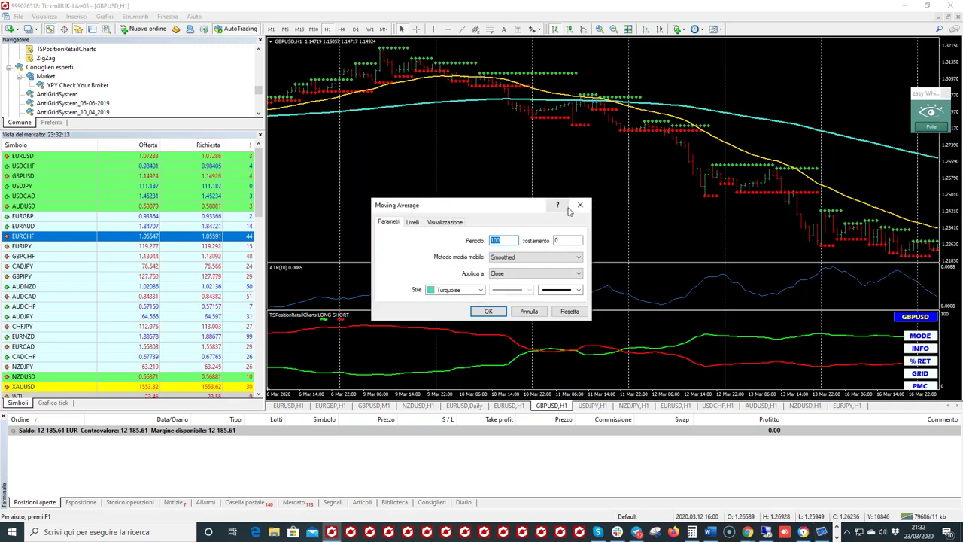
key("Escape")
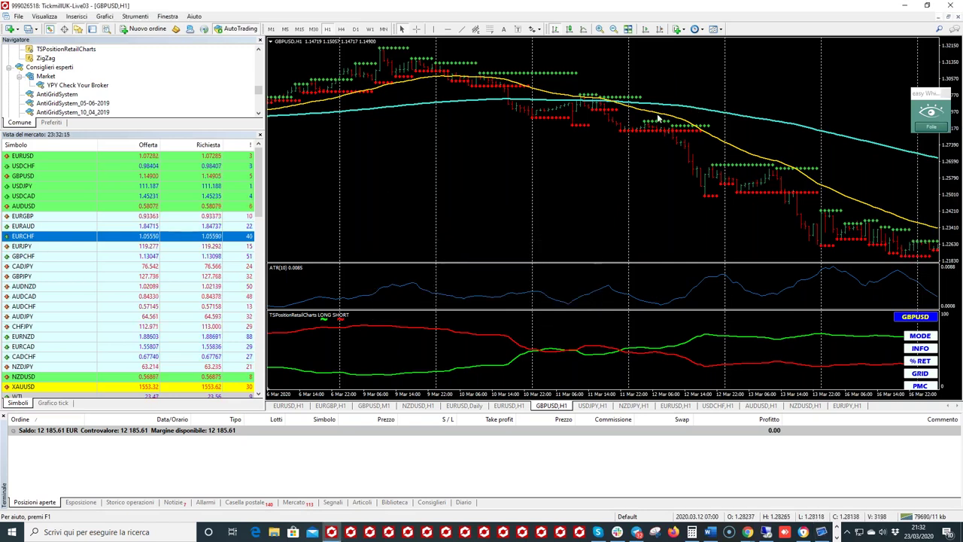
double_click(661, 121)
left_click(580, 205)
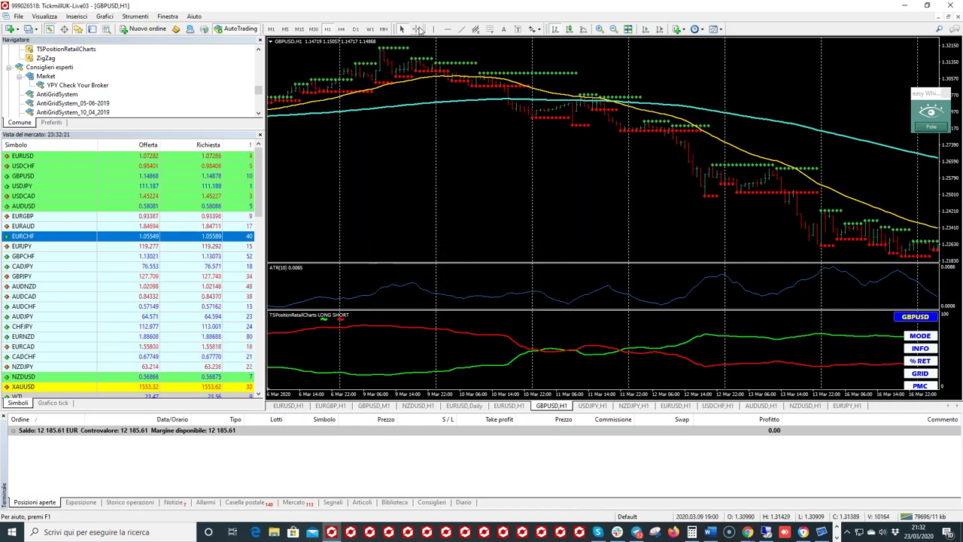
middle_click(625, 80)
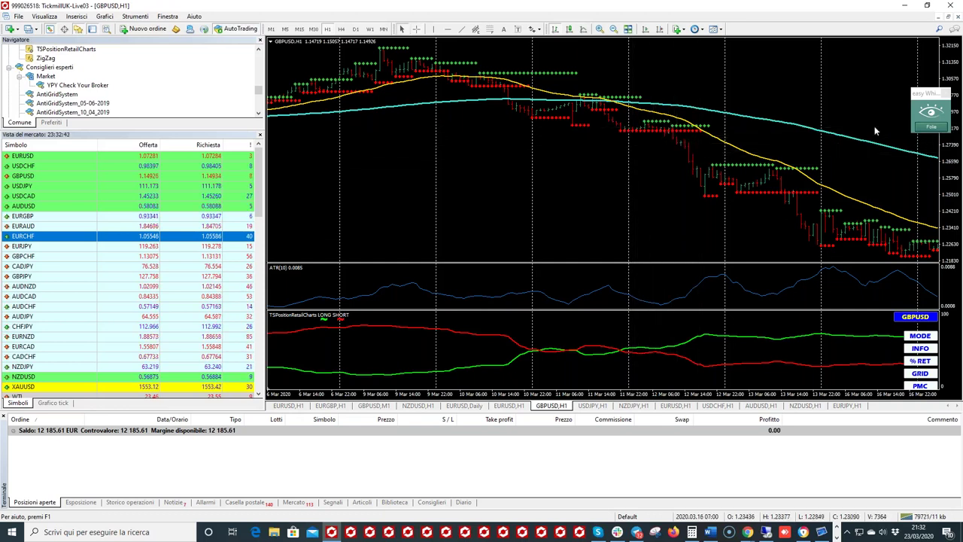
Temporarily outline the 12 March price drop in red with an arrow and circle the sideways range before it
left_click(932, 126)
left_click(925, 148)
mouse_move(670, 139)
left_mouse_down()
mouse_move(716, 200)
mouse_move(725, 183)
left_mouse_up()
mouse_move(730, 142)
left_mouse_down()
mouse_move(704, 157)
mouse_move(719, 164)
left_mouse_up()
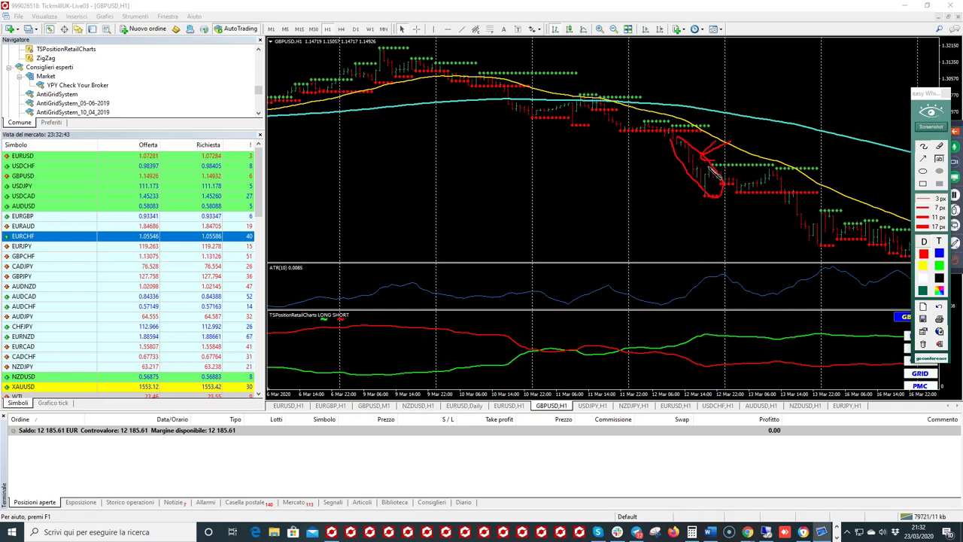
mouse_move(662, 107)
left_mouse_down()
mouse_move(638, 117)
mouse_move(639, 143)
mouse_move(679, 138)
mouse_move(647, 114)
left_mouse_up()
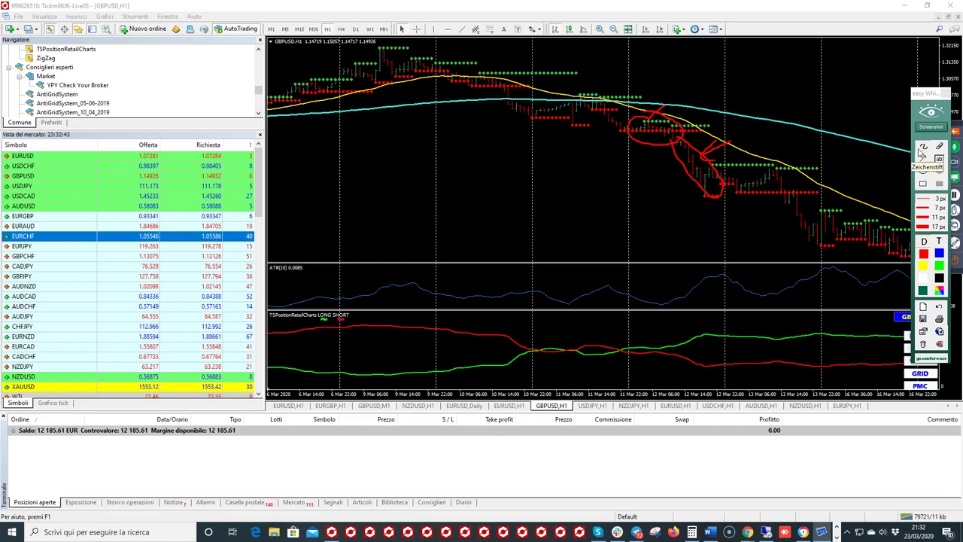
left_click(931, 112)
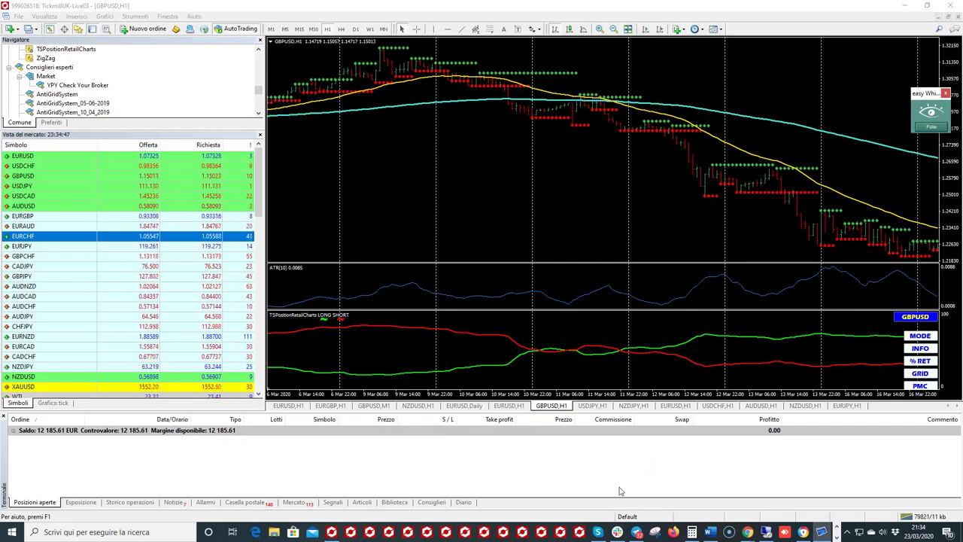
Temporarily circle the first retail crossover, point an arrow at the following one, and mark the matching 11–12 March candles in red
left_click(932, 127)
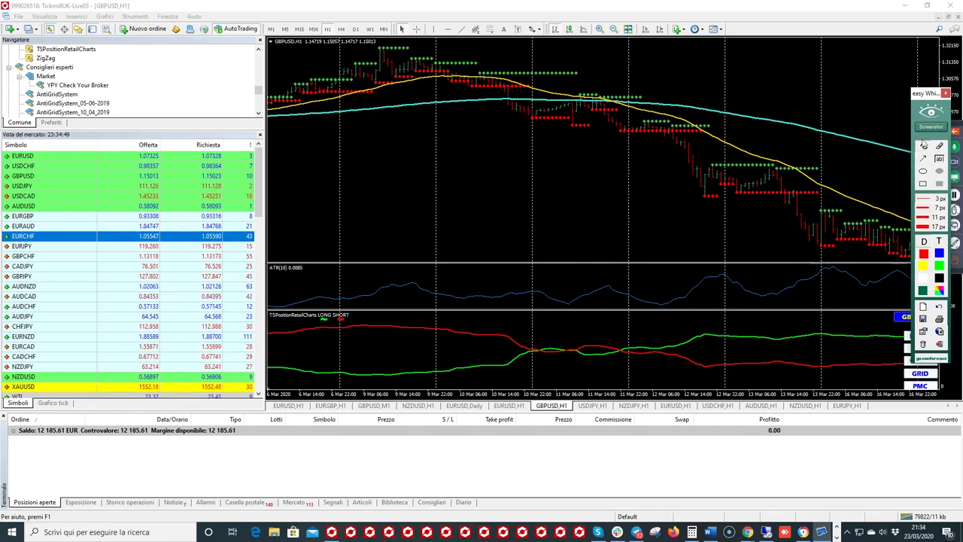
left_click(932, 128)
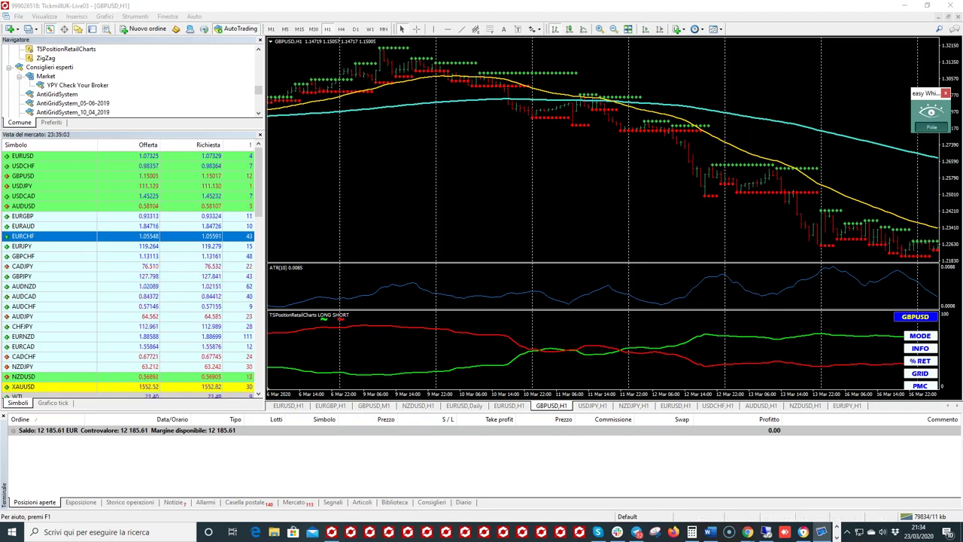
left_click(931, 113)
left_click(930, 146)
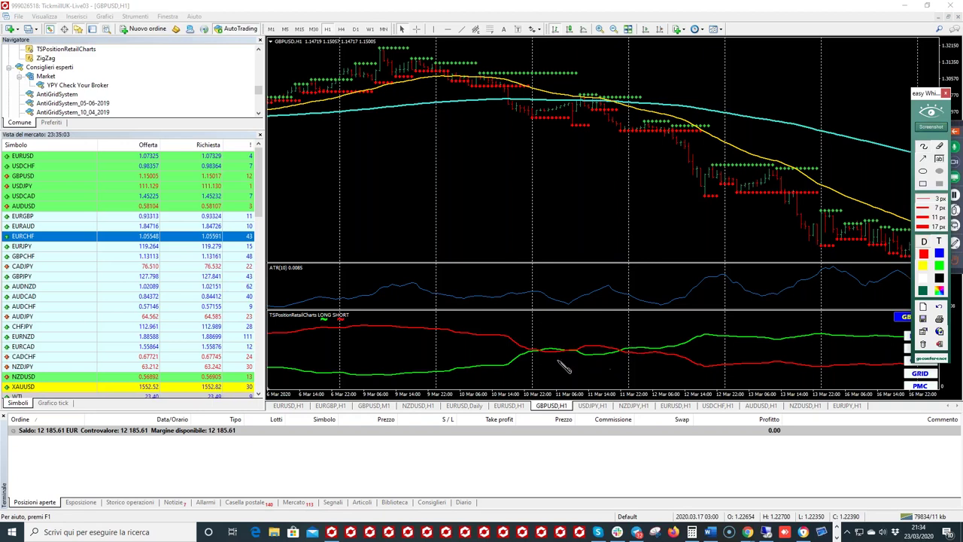
mouse_move(561, 347)
left_mouse_down()
mouse_move(532, 335)
mouse_move(524, 348)
mouse_move(574, 355)
mouse_move(551, 355)
left_mouse_up()
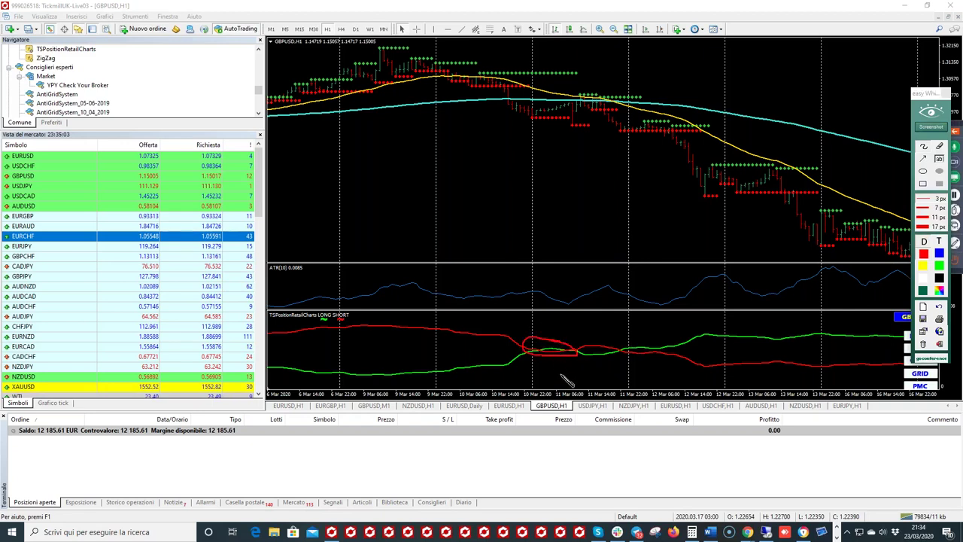
mouse_move(593, 320)
left_mouse_down()
mouse_move(595, 347)
mouse_move(599, 337)
left_mouse_up()
mouse_move(587, 82)
left_mouse_down()
mouse_move(564, 85)
mouse_move(557, 103)
mouse_move(584, 136)
mouse_move(615, 126)
mouse_move(611, 92)
mouse_move(585, 74)
left_mouse_up()
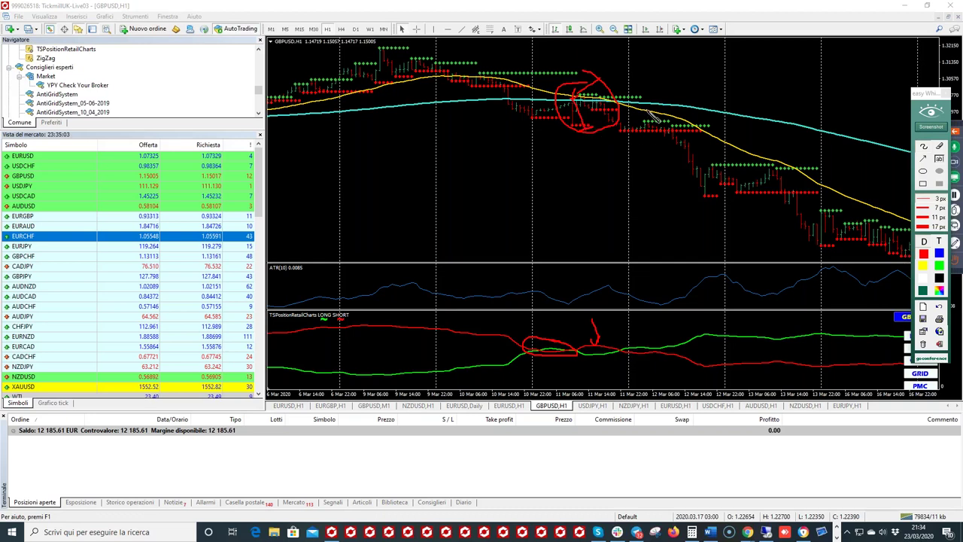
left_click_drag(638, 106, 655, 134)
left_click(928, 128)
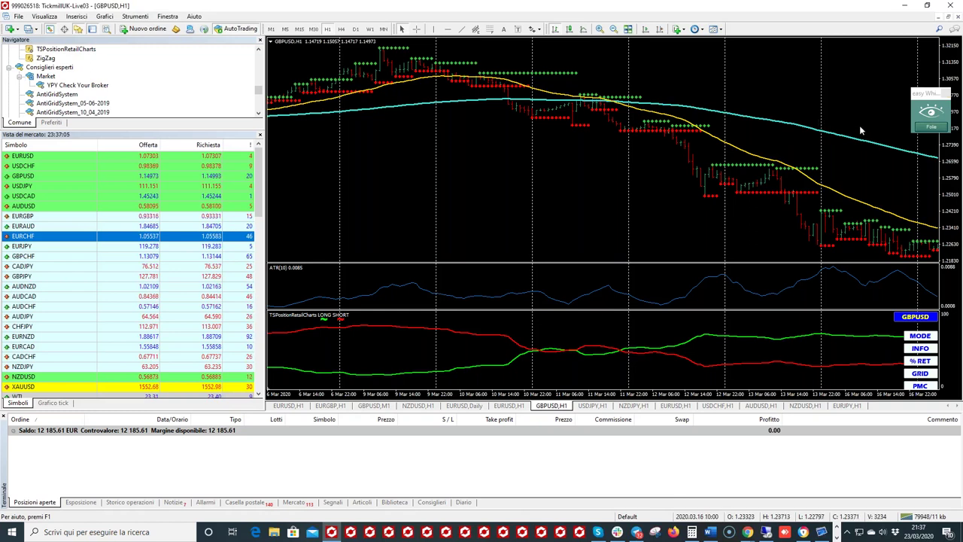
Show the USDJPY,H1 chart, turn off its chart shift, and zoom out to the late-February retail crossover
left_click(594, 406)
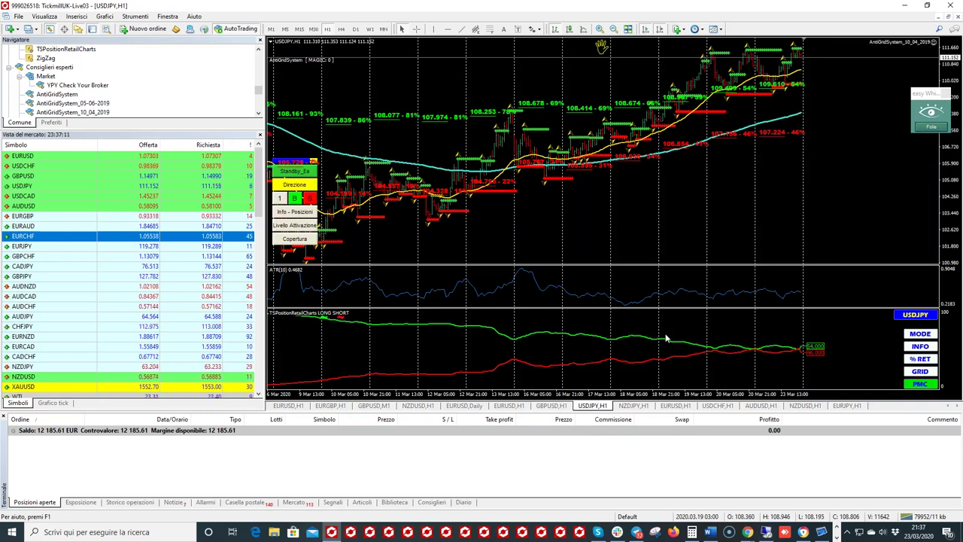
left_click_drag(509, 218, 680, 223)
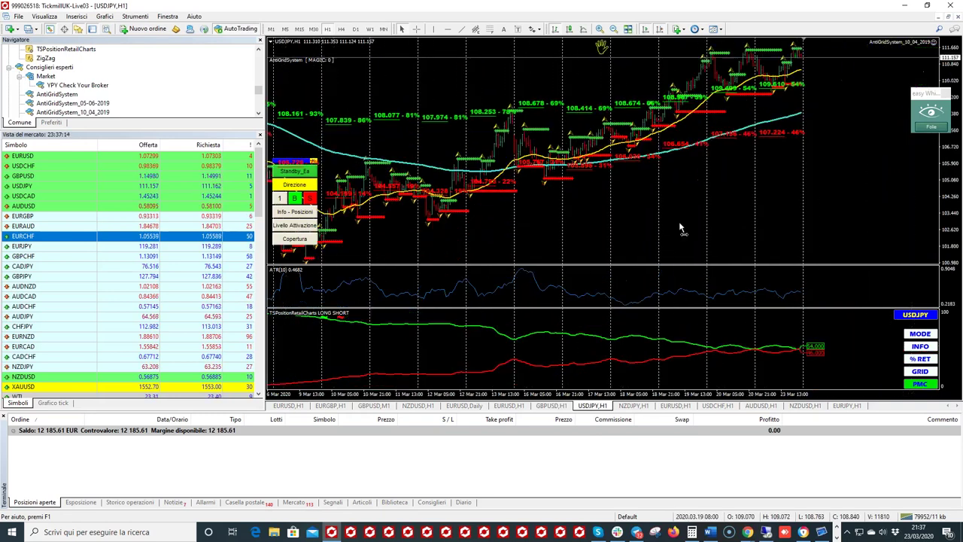
left_click(659, 29)
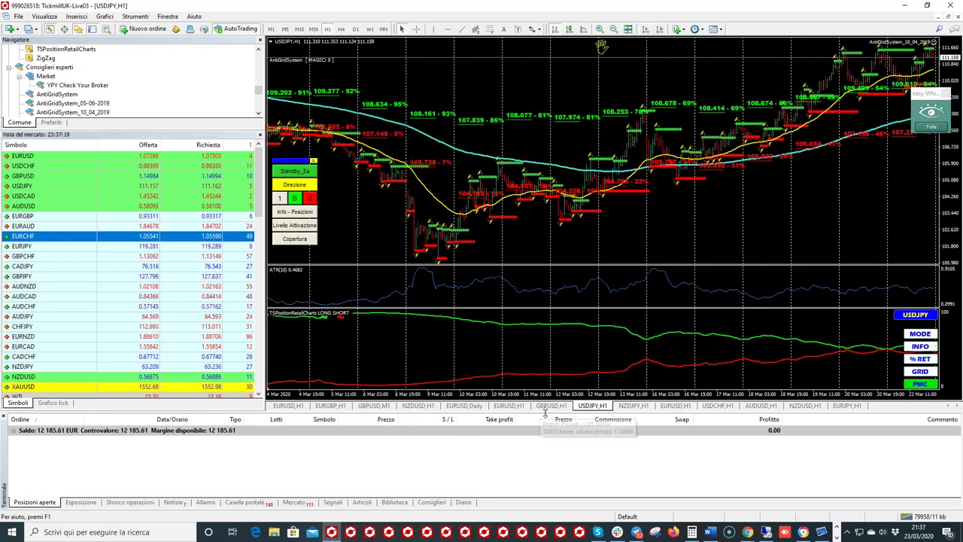
left_click(614, 28)
scroll(688, 208, "up", 5)
left_click_drag(688, 209, 543, 196)
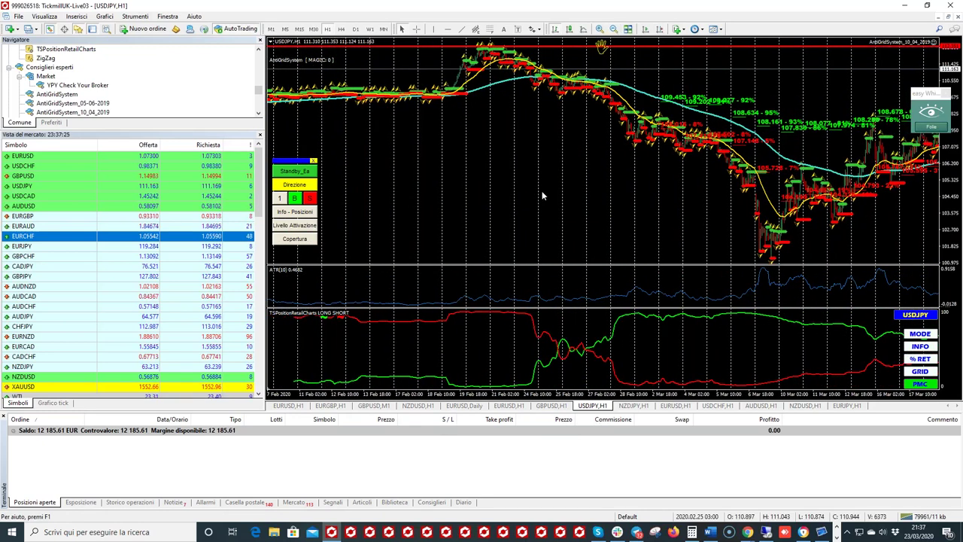
left_click_drag(633, 162, 578, 167)
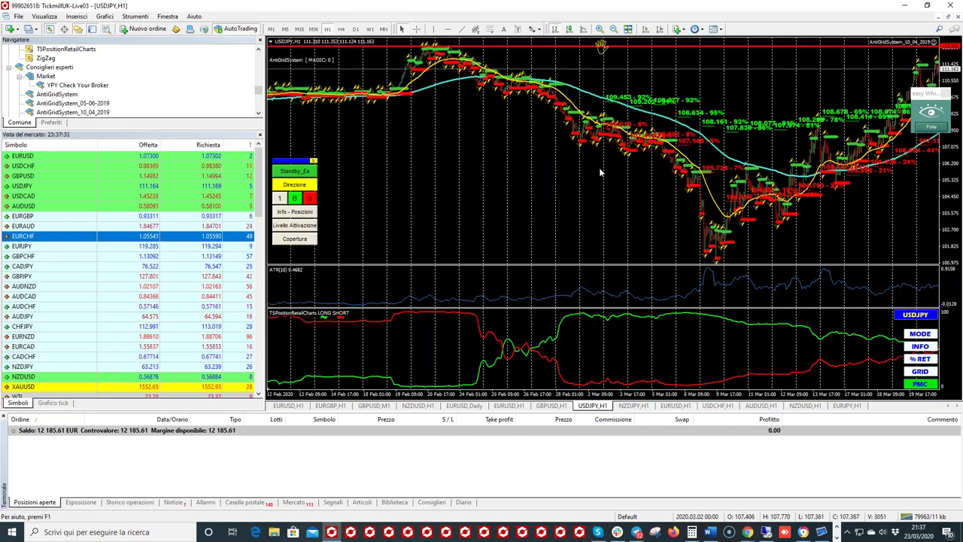
left_click(930, 126)
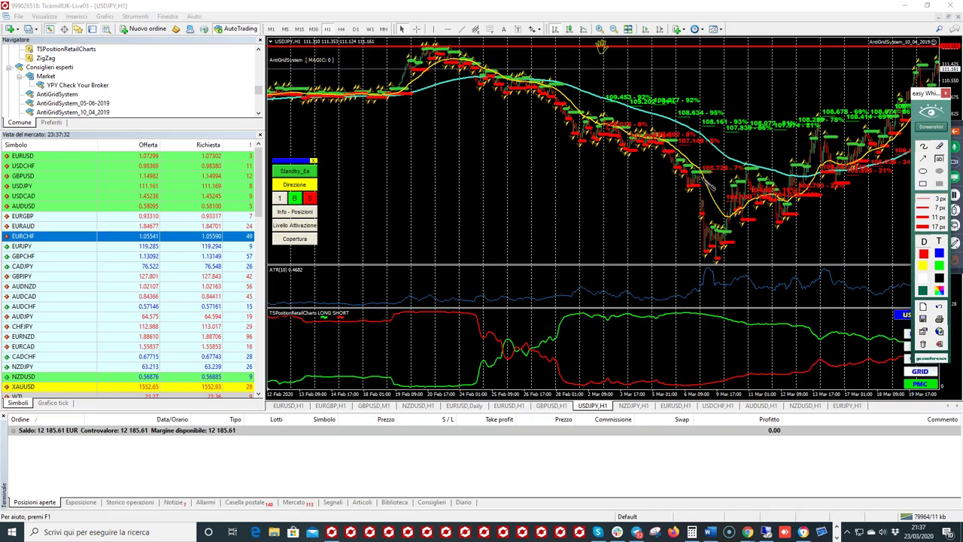
left_click(932, 126)
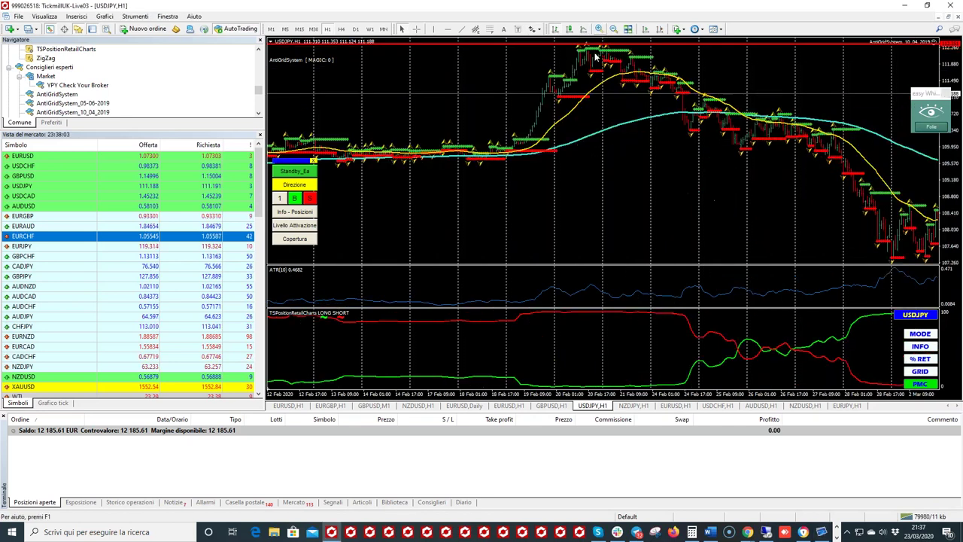
Mark the USDJPY decline around 27 February with a red vertical line down to the LONG SHORT indicator and an arrow along the indicator
left_click(600, 28)
left_click_drag(678, 166, 512, 189)
left_click_drag(564, 161, 518, 155)
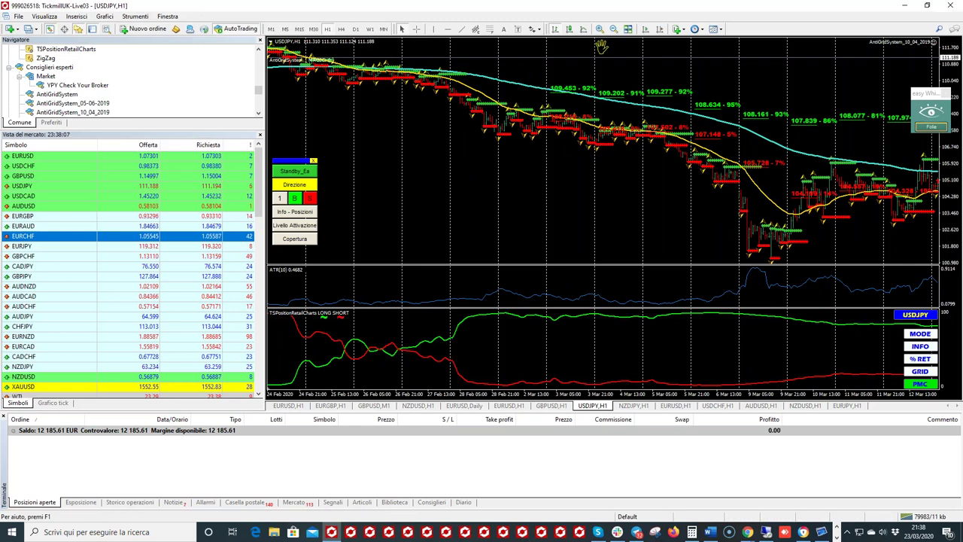
left_click(931, 124)
mouse_move(465, 49)
left_mouse_down()
mouse_move(473, 119)
mouse_move(461, 323)
mouse_move(447, 327)
mouse_move(455, 322)
left_mouse_up()
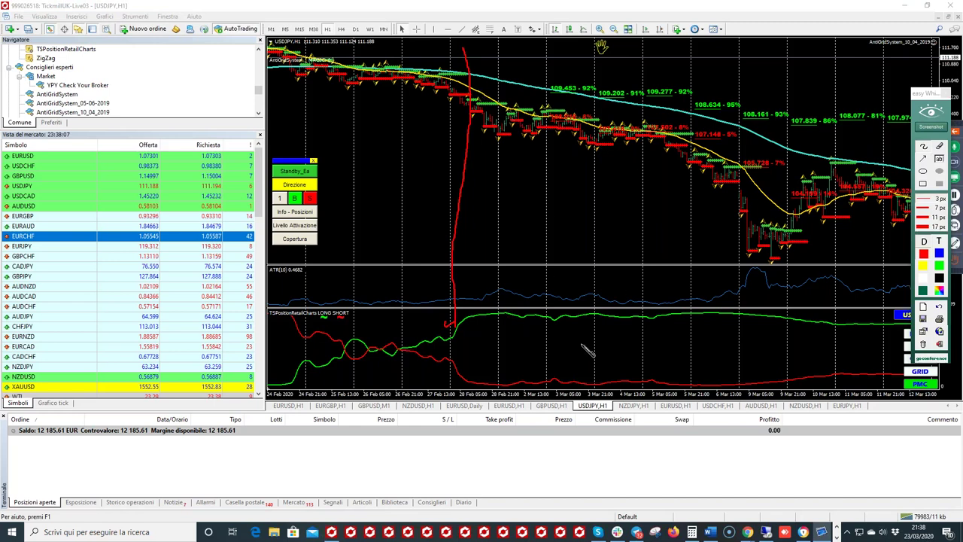
mouse_move(457, 348)
left_mouse_down()
mouse_move(752, 321)
mouse_move(754, 331)
mouse_move(751, 319)
mouse_move(770, 330)
mouse_move(749, 338)
left_mouse_up()
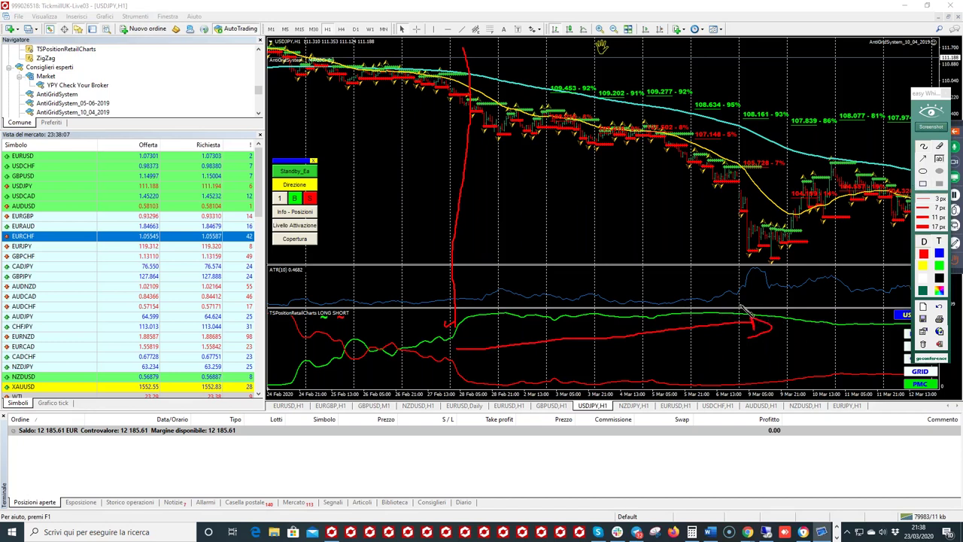
left_click(931, 125)
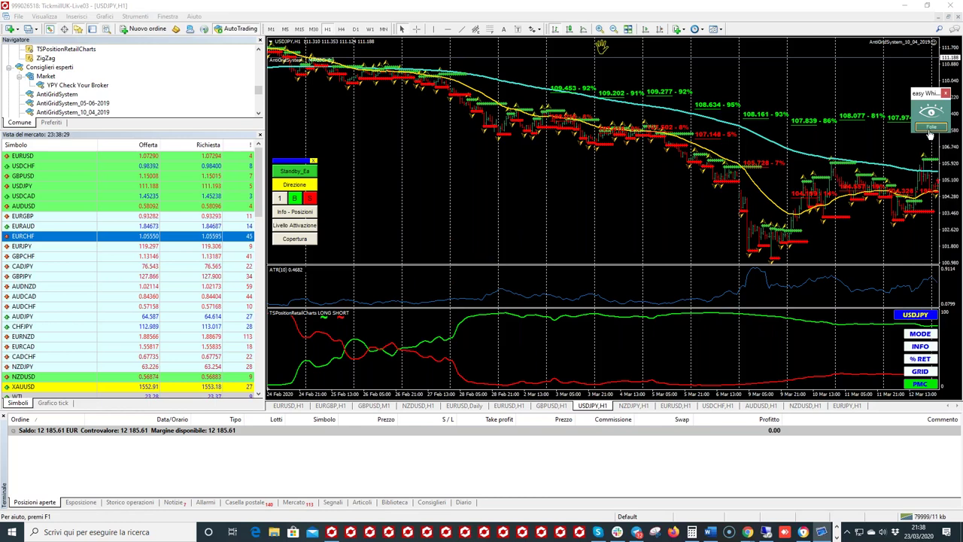
Measure the USDJPY fall from the 5 March bars down to the 9 March low with the crosshair
left_click(416, 28)
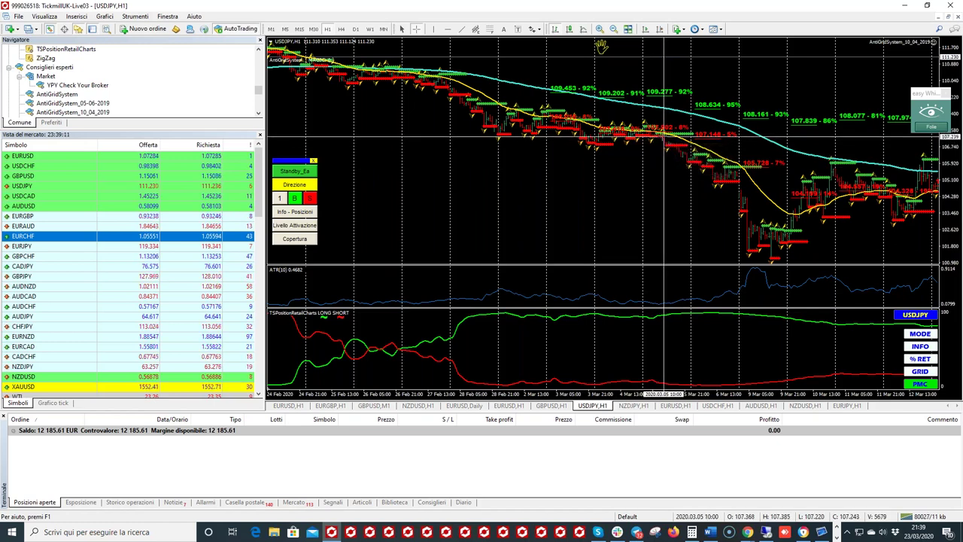
left_click_drag(721, 202, 771, 257)
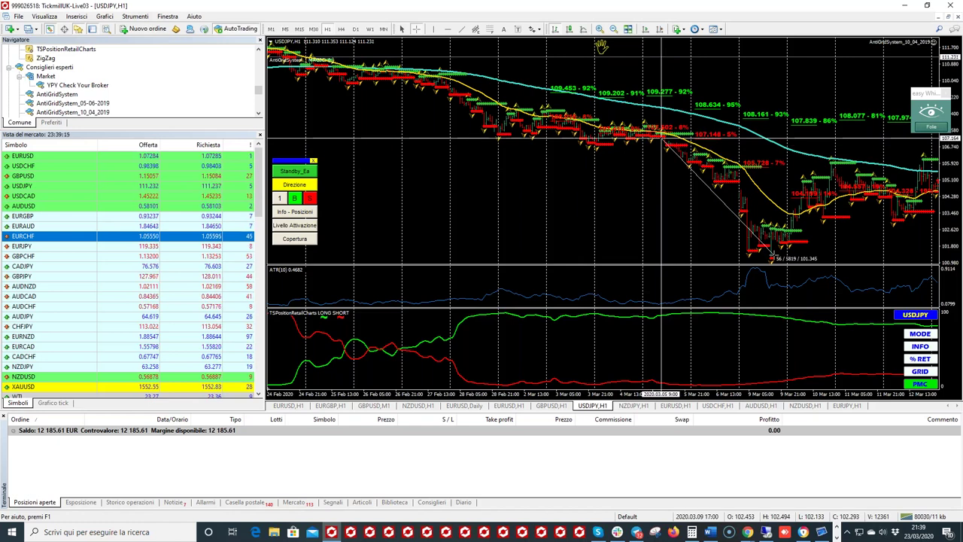
left_click_drag(771, 256, 686, 160)
Examine the USDJPY bars between 5 and 9 March with the crosshair
left_click(416, 29)
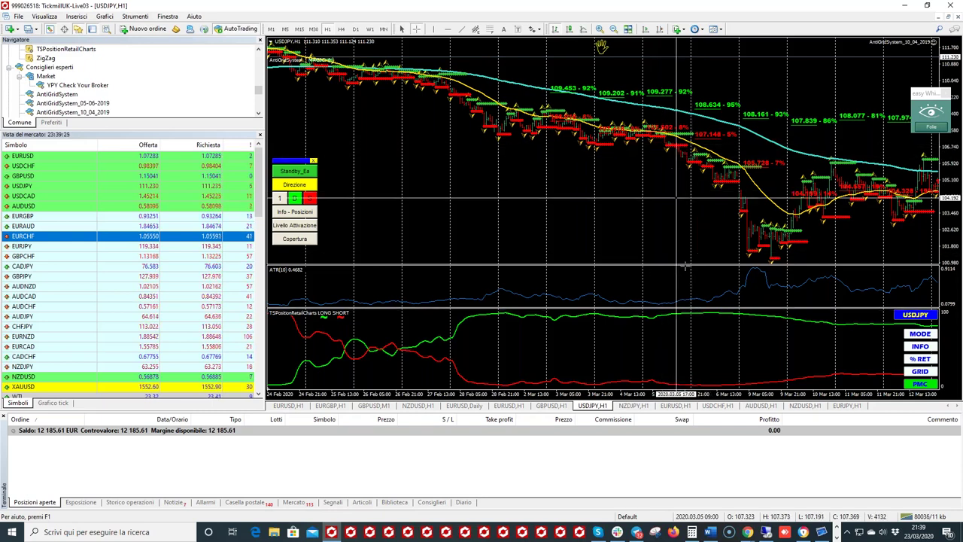
mouse_move(682, 140)
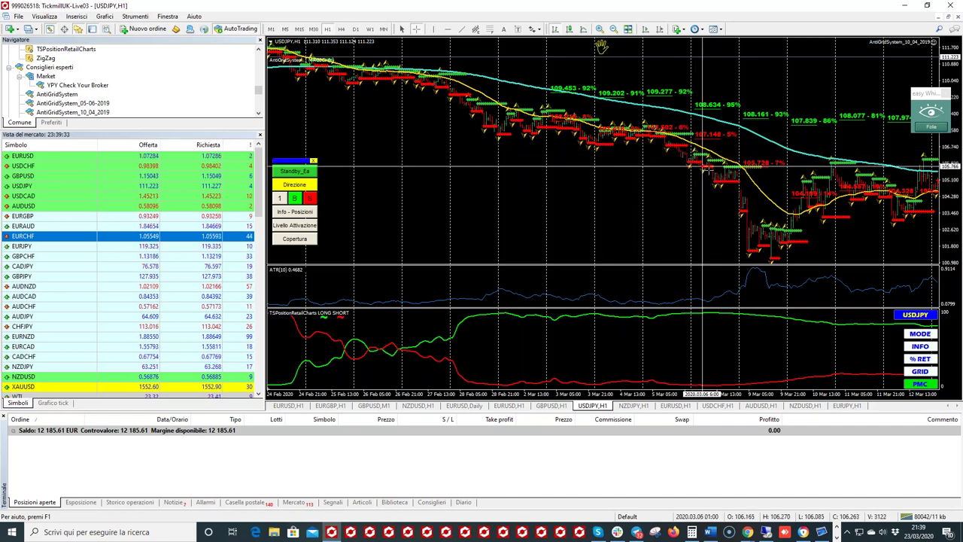
middle_click(719, 200)
left_click_drag(719, 200, 644, 172)
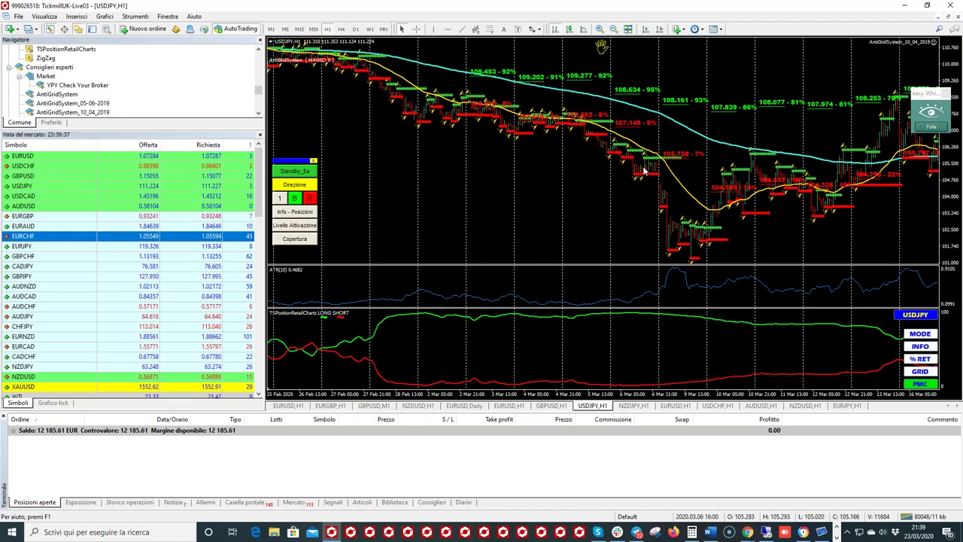
left_click(416, 29)
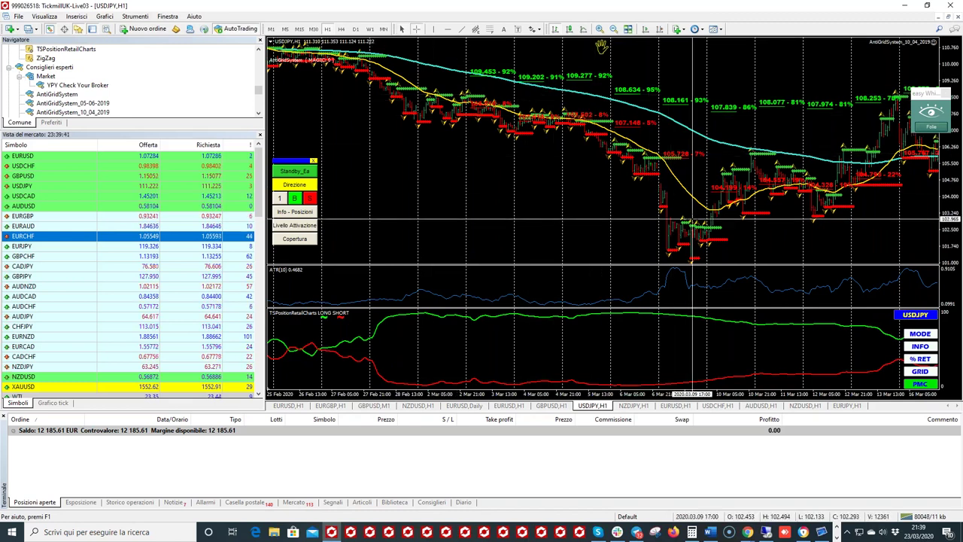
left_click(714, 193)
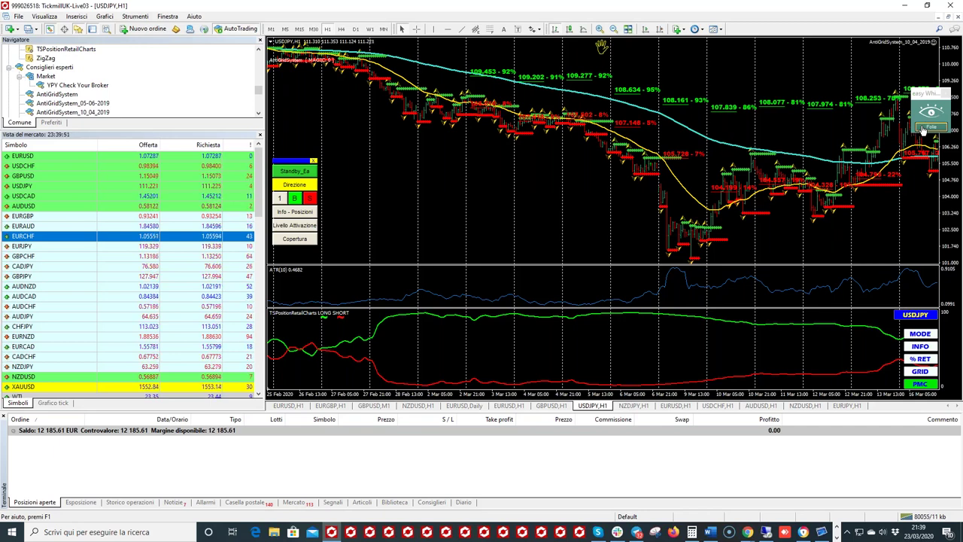
Draw red arrows along the falling price, the LONG SHORT indicator and the green percentage levels for the early March decline
left_click(924, 130)
mouse_move(536, 143)
left_mouse_down()
mouse_move(636, 229)
mouse_move(616, 235)
mouse_move(640, 223)
left_mouse_up()
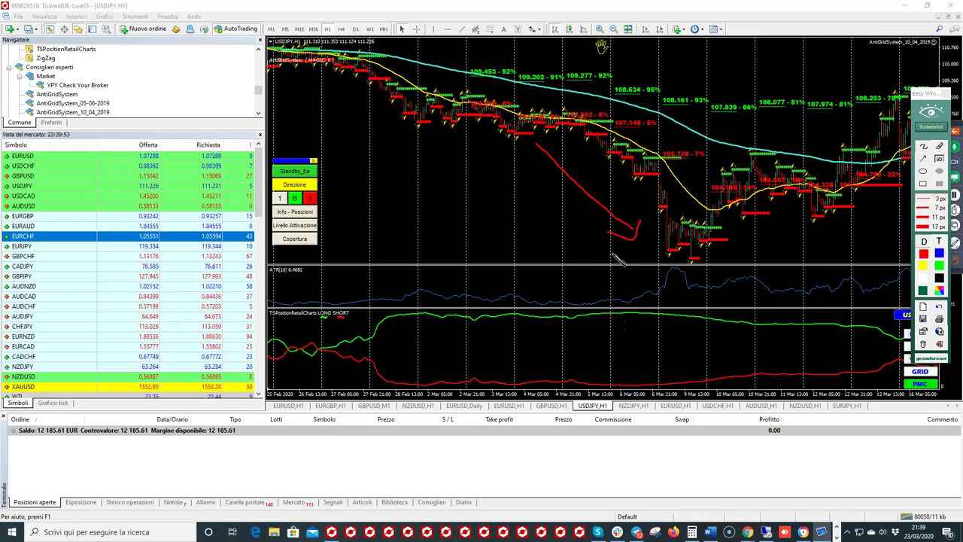
left_click_drag(514, 332, 654, 320)
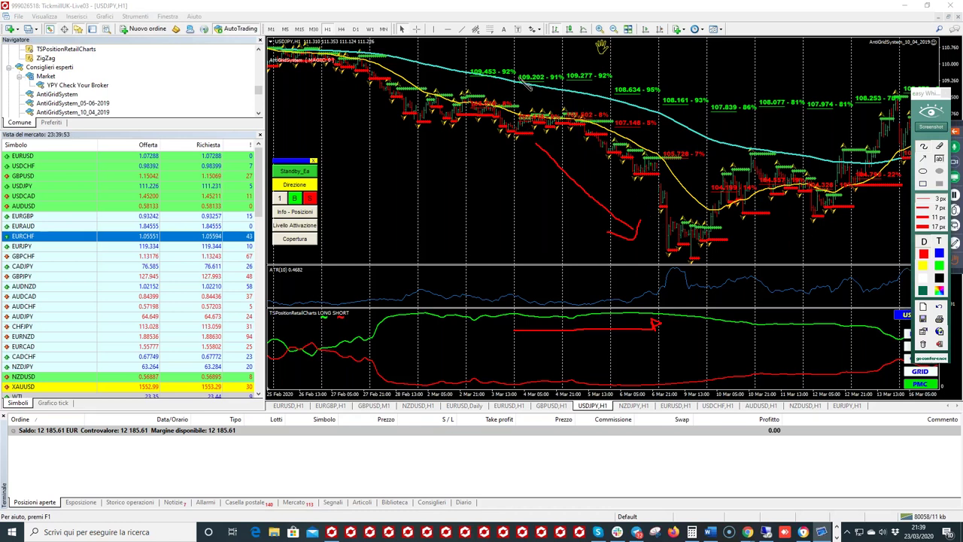
left_click_drag(561, 66, 739, 98)
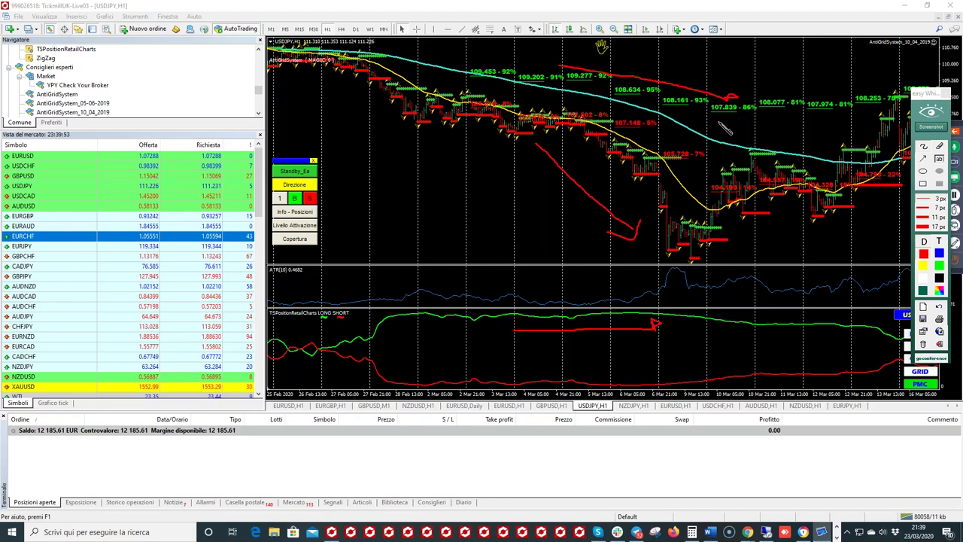
mouse_move(733, 133)
left_mouse_down()
mouse_move(714, 181)
mouse_move(686, 166)
mouse_move(668, 179)
mouse_move(674, 220)
mouse_move(701, 244)
mouse_move(747, 246)
mouse_move(767, 202)
mouse_move(719, 158)
left_mouse_up()
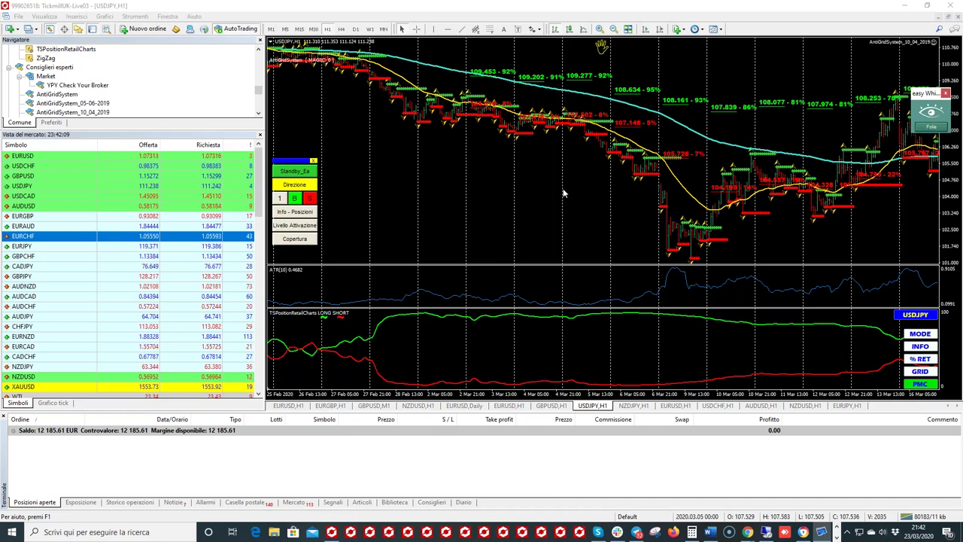
Draw a red arrow under the decline from 2 to 6 March and mark the area around the 105.728 - 7% level
left_click(932, 127)
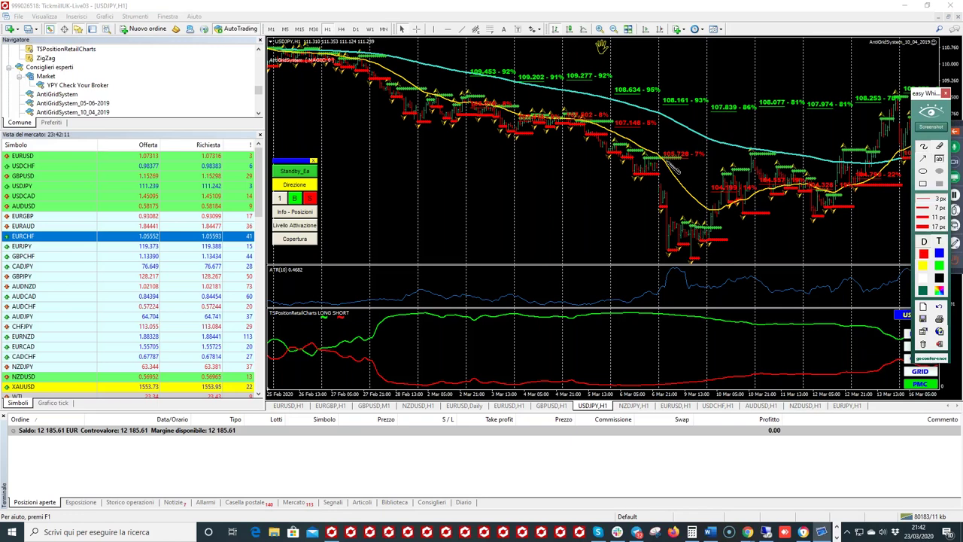
mouse_move(469, 129)
left_mouse_down()
mouse_move(644, 225)
mouse_move(646, 212)
mouse_move(644, 229)
mouse_move(634, 223)
left_mouse_up()
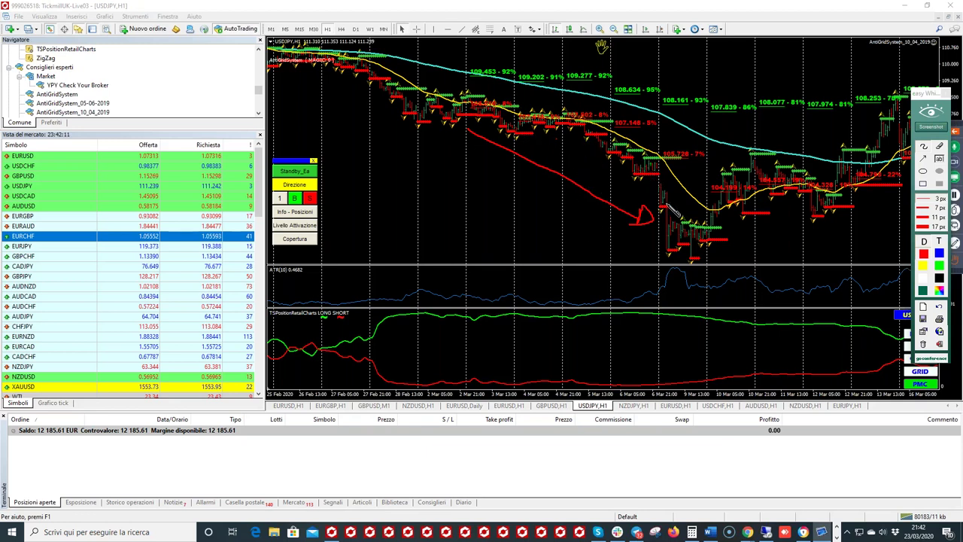
left_click_drag(664, 181, 691, 182)
mouse_move(662, 172)
left_mouse_down()
mouse_move(689, 144)
mouse_move(674, 151)
mouse_move(696, 162)
mouse_move(680, 158)
mouse_move(678, 143)
mouse_move(700, 207)
left_mouse_up()
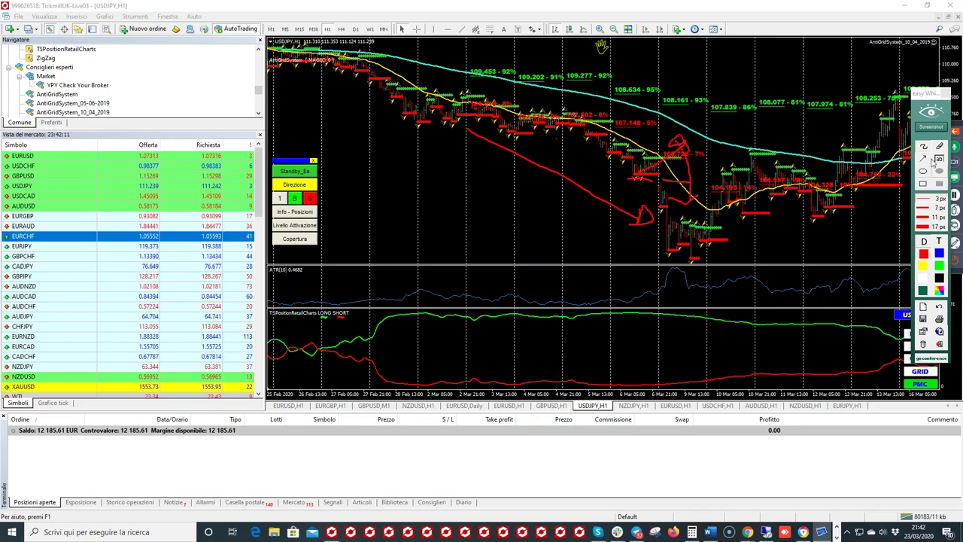
left_click(931, 113)
Trace the price turn at the 9 March low with a red curve and circle the consolidation around 10 March
left_click(931, 113)
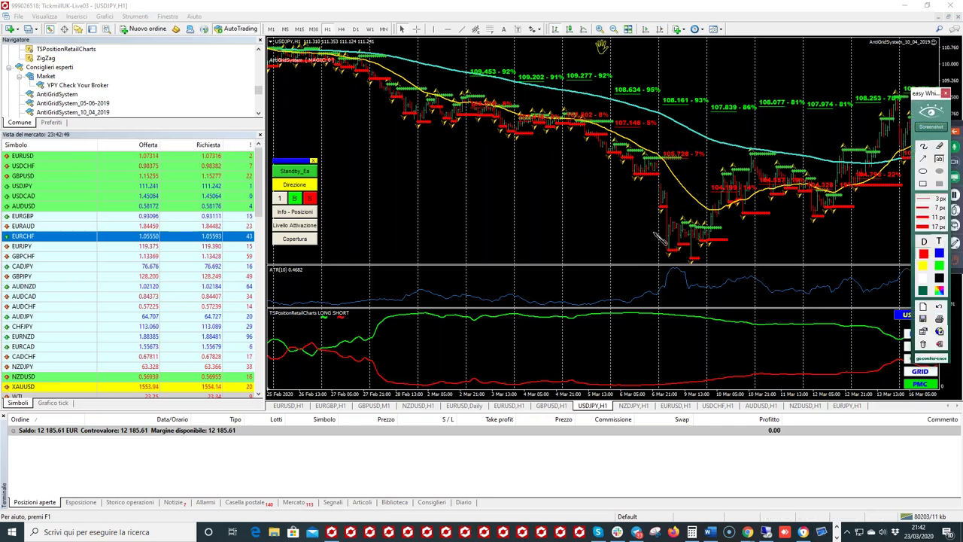
mouse_move(570, 175)
left_mouse_down()
mouse_move(684, 249)
mouse_move(718, 249)
mouse_move(763, 195)
mouse_move(812, 229)
left_mouse_up()
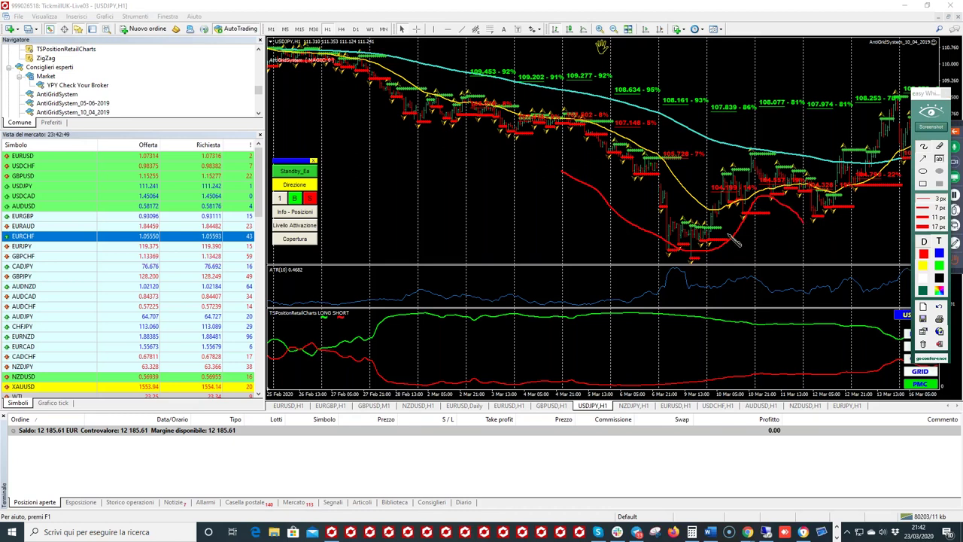
mouse_move(752, 164)
left_mouse_down()
mouse_move(696, 172)
mouse_move(710, 211)
mouse_move(752, 218)
mouse_move(789, 200)
mouse_move(791, 178)
mouse_move(764, 156)
mouse_move(726, 158)
left_mouse_up()
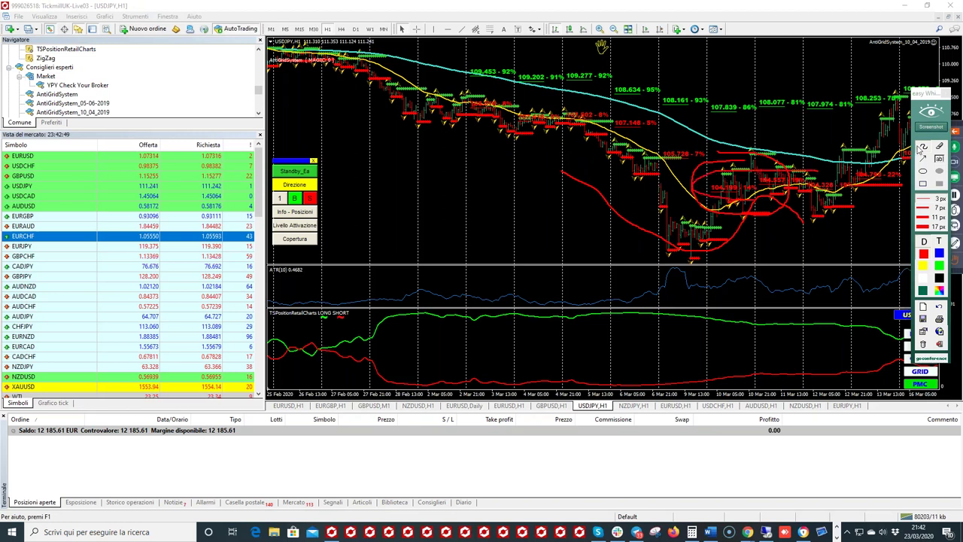
left_click(932, 128)
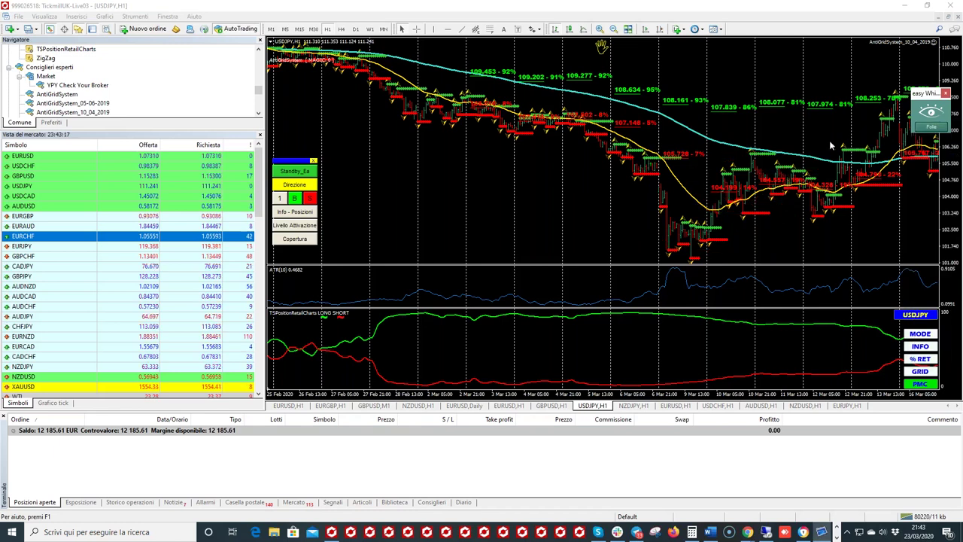
Delete the indicator that draws the short horizontal green and red level bars on the USDJPY chart
left_click_drag(634, 132, 443, 100)
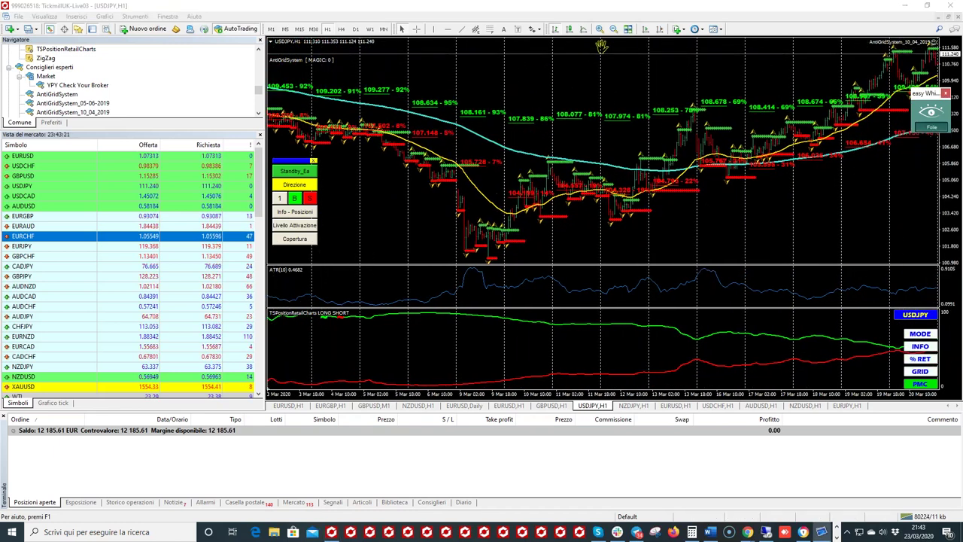
left_click(932, 129)
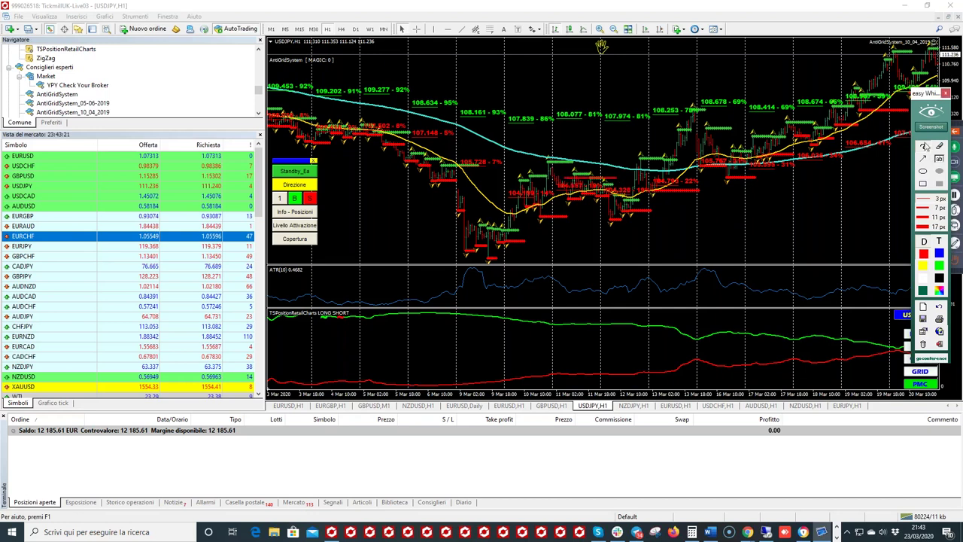
right_click(660, 163)
left_click(670, 173)
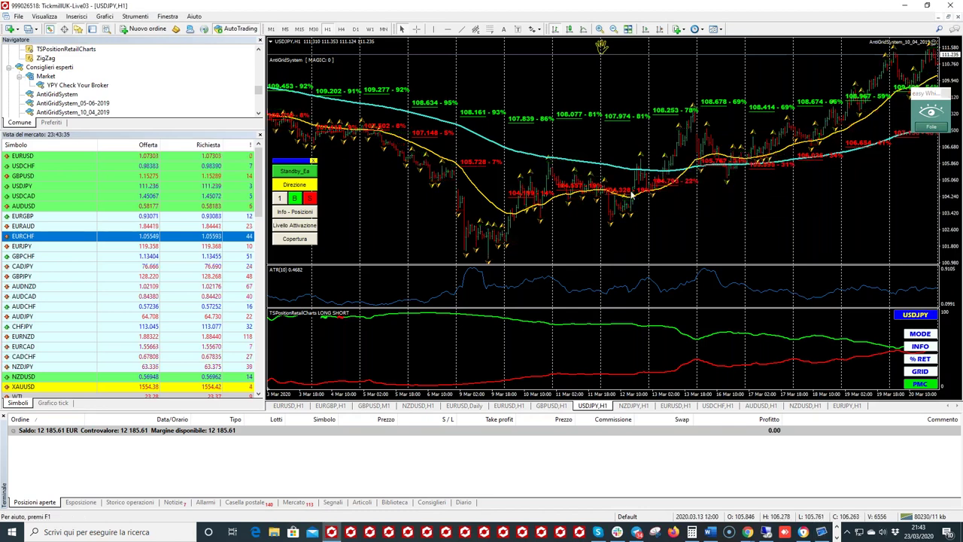
Delete the yellow MA(20) and the cyan moving average from the USDJPY chart
right_click(549, 200)
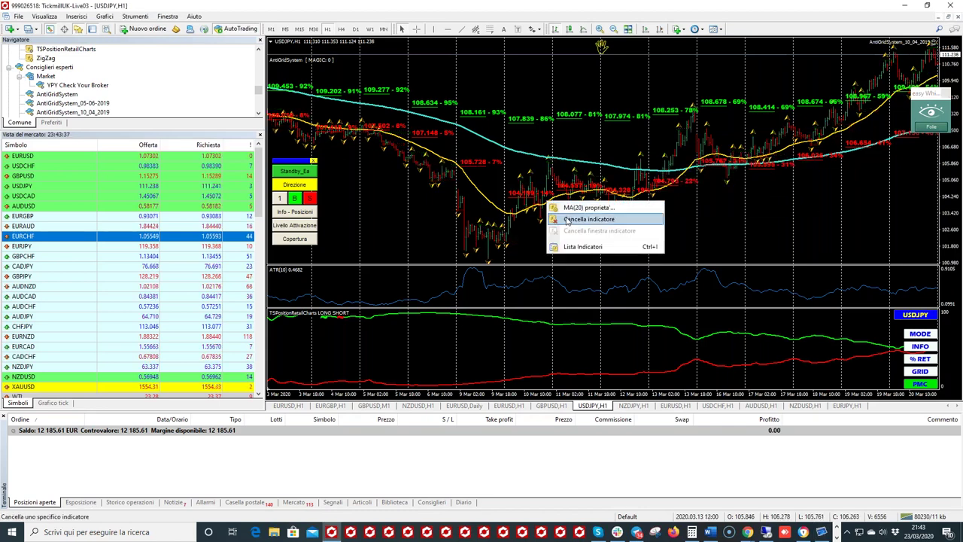
left_click(561, 217)
right_click(537, 162)
left_click(550, 174)
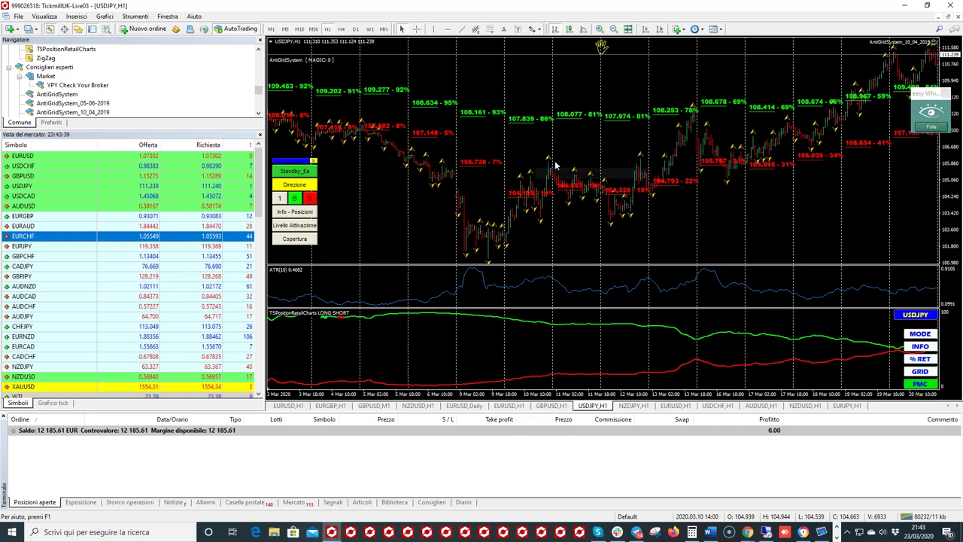
Delete the Fractals indicator from the USDJPY chart's list of active indicators
right_click(548, 155)
right_click(531, 171)
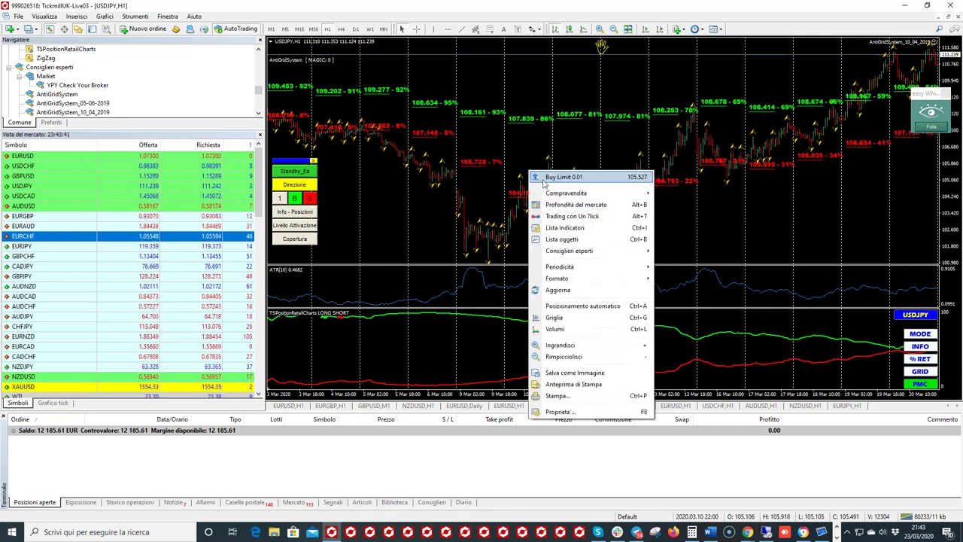
left_click(561, 228)
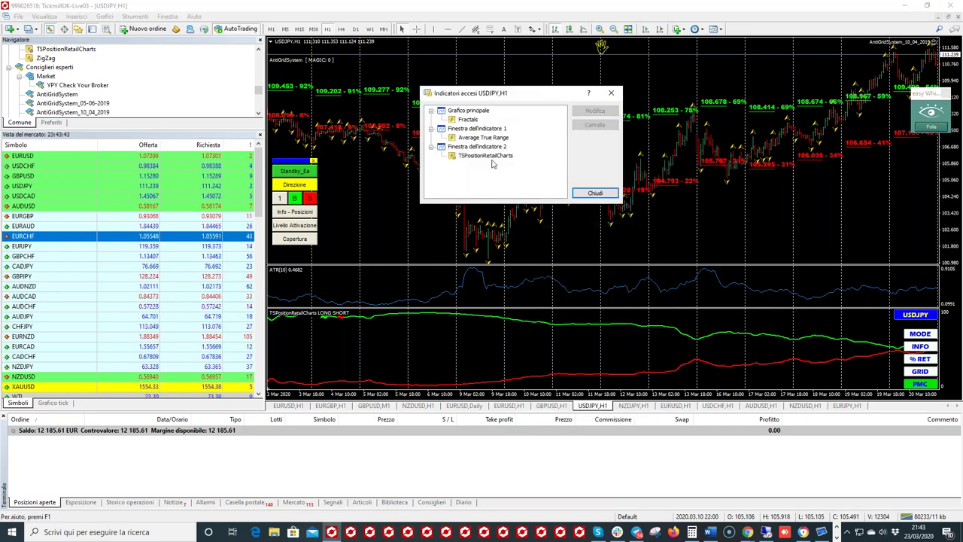
left_click(466, 119)
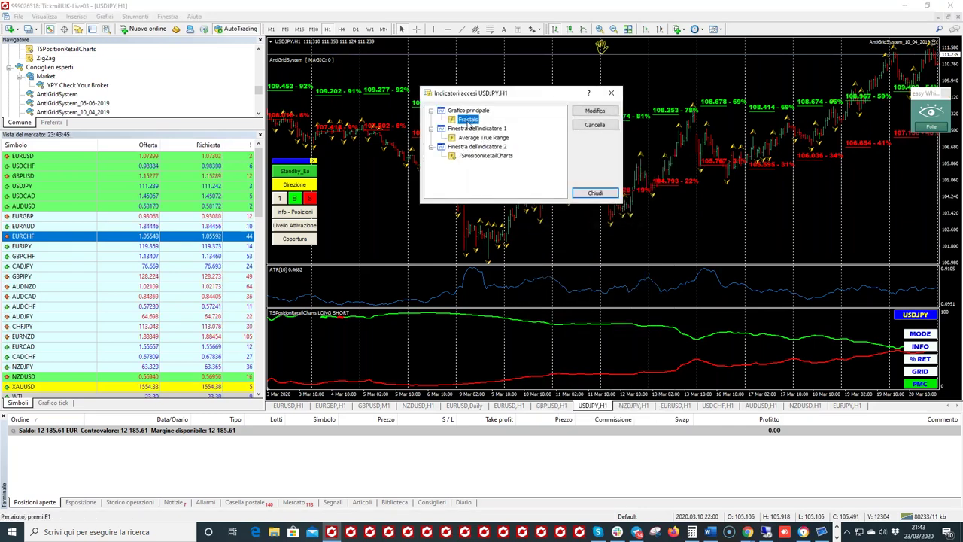
left_click(595, 124)
left_click(595, 192)
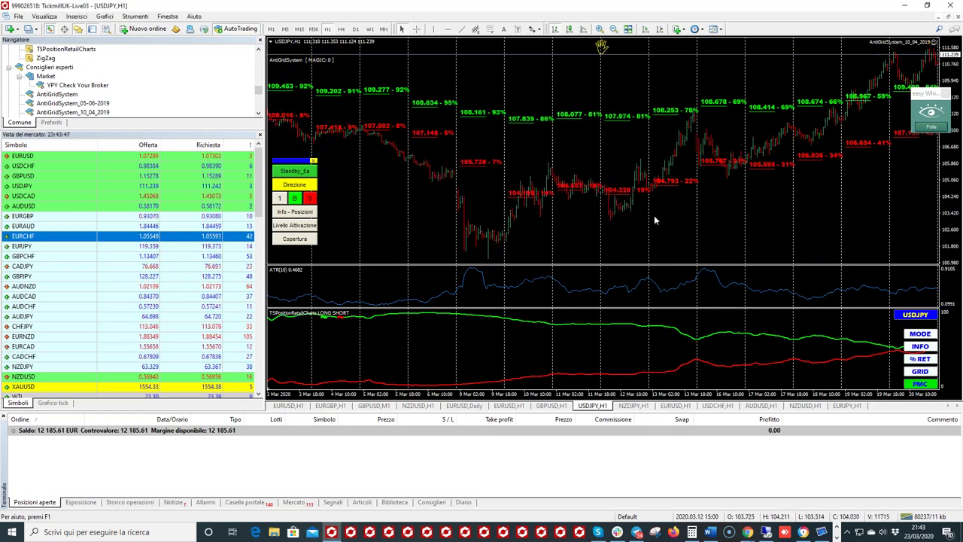
Circle the red USDJPY levels from 10 to 13 March in red, and draw arrows toward the group from above and below
left_click(931, 127)
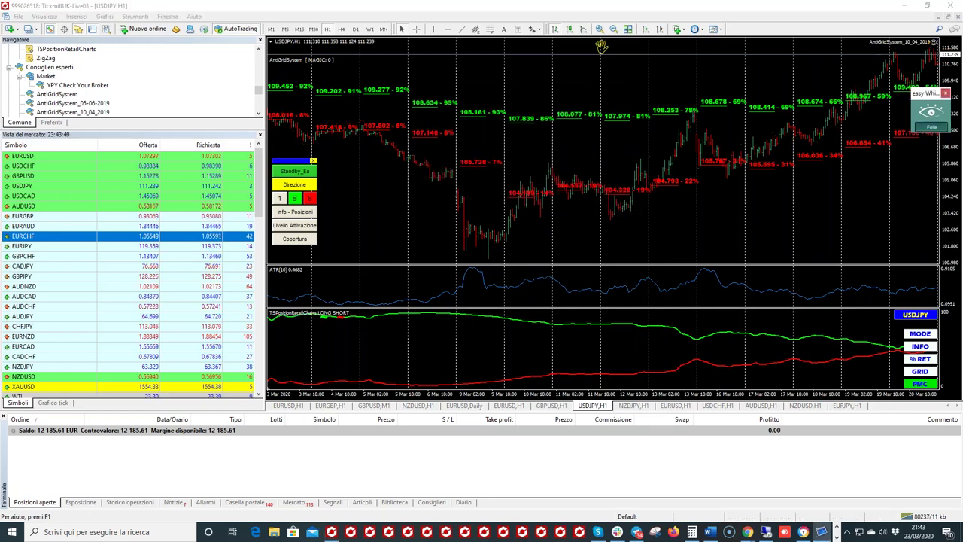
left_click(925, 149)
mouse_move(686, 179)
left_mouse_down()
mouse_move(540, 168)
mouse_move(476, 181)
mouse_move(481, 195)
mouse_move(530, 213)
mouse_move(688, 205)
mouse_move(695, 181)
mouse_move(666, 178)
left_mouse_up()
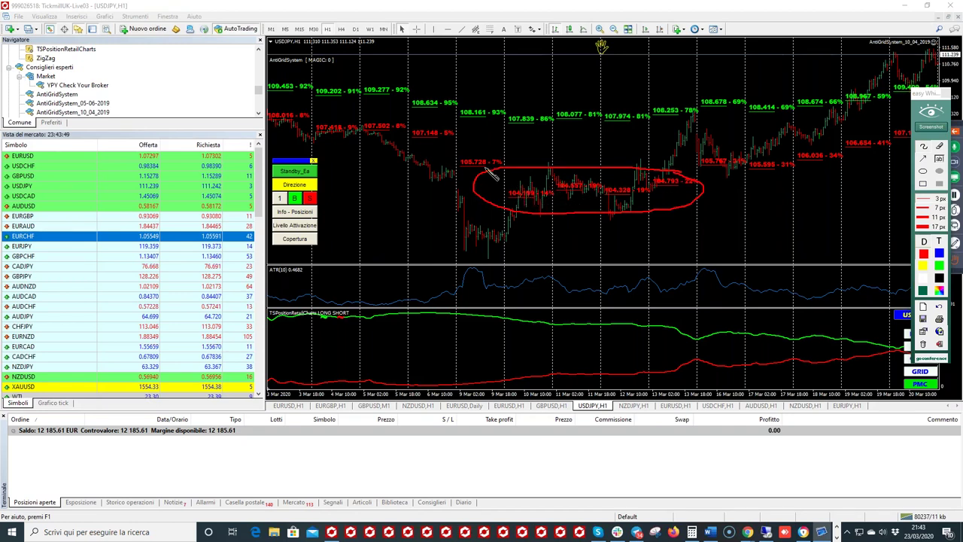
mouse_move(516, 134)
left_mouse_down()
mouse_move(497, 149)
mouse_move(516, 150)
left_mouse_up()
mouse_move(503, 251)
left_mouse_down()
mouse_move(537, 219)
mouse_move(528, 225)
left_mouse_up()
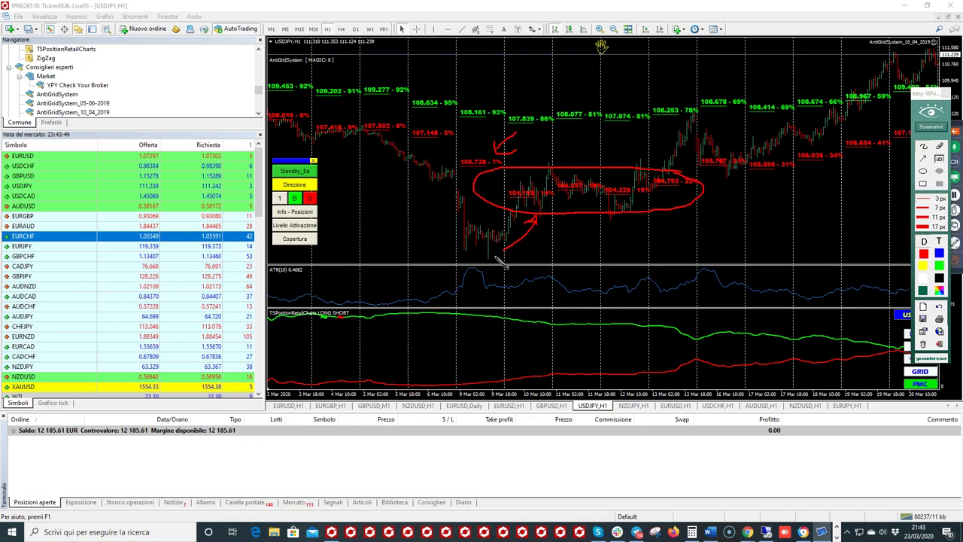
Underline the 9 March low, circle the 19% and 22% short percentages, and enclose the green levels from 10 to 13 March
left_click_drag(491, 261, 530, 261)
mouse_move(589, 188)
left_mouse_down()
mouse_move(600, 180)
mouse_move(591, 190)
mouse_move(646, 195)
mouse_move(694, 178)
mouse_move(708, 194)
mouse_move(697, 188)
left_mouse_up()
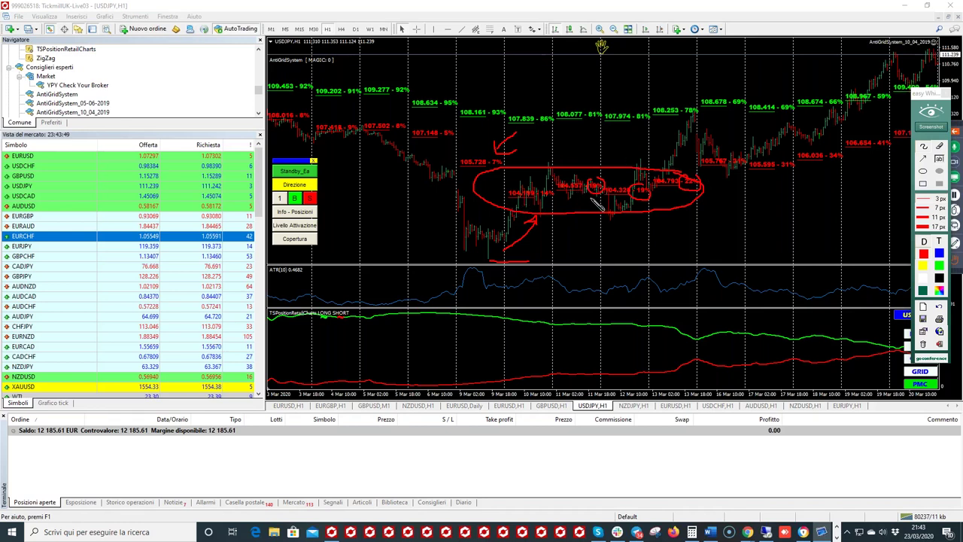
mouse_move(655, 98)
left_mouse_down()
mouse_move(516, 105)
mouse_move(501, 125)
mouse_move(551, 137)
mouse_move(655, 138)
mouse_move(712, 118)
mouse_move(684, 96)
mouse_move(659, 99)
left_mouse_up()
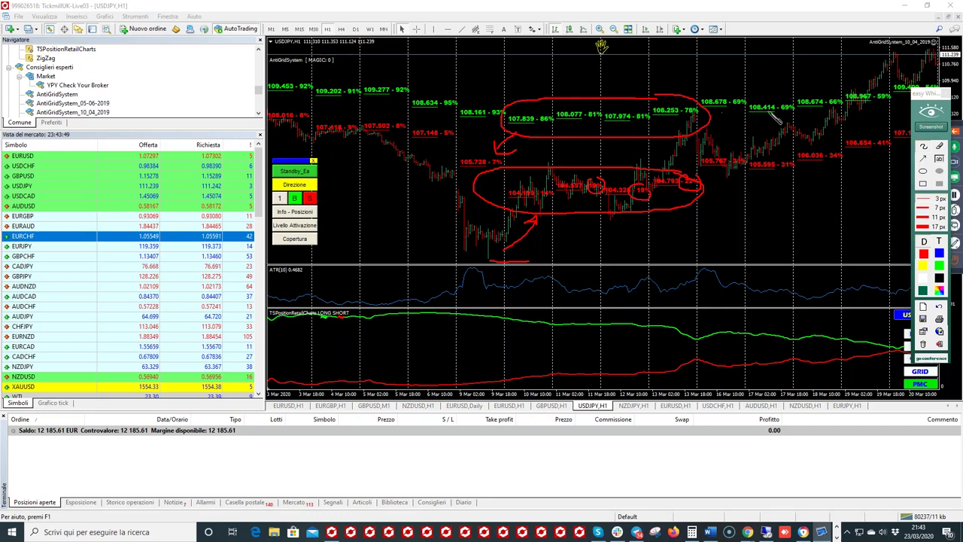
Draw rising red arrows along the green and red levels from 17 to 19 March, and close the annotation overlay
mouse_move(749, 130)
left_mouse_down()
mouse_move(851, 94)
mouse_move(872, 75)
mouse_move(835, 71)
mouse_move(837, 97)
left_mouse_up()
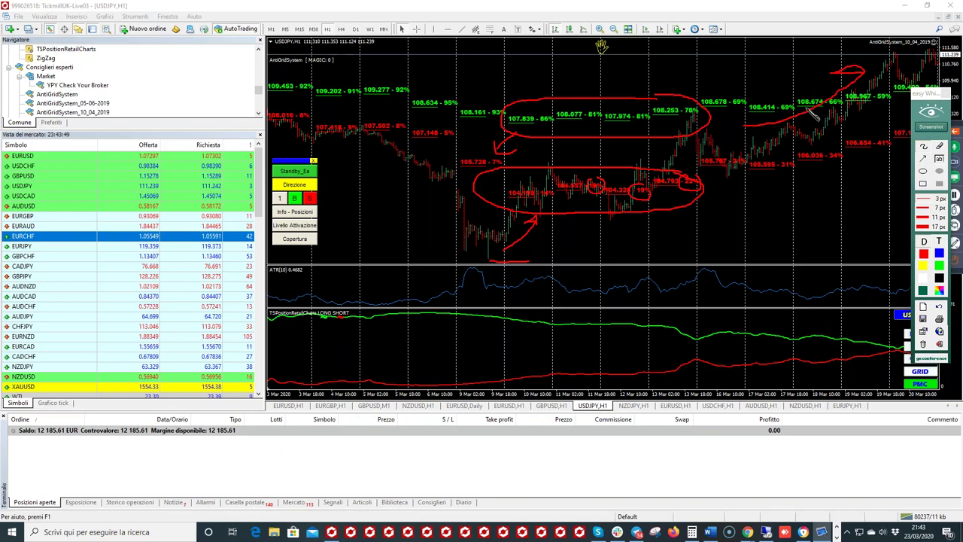
left_click(737, 197)
left_click_drag(748, 197, 906, 155)
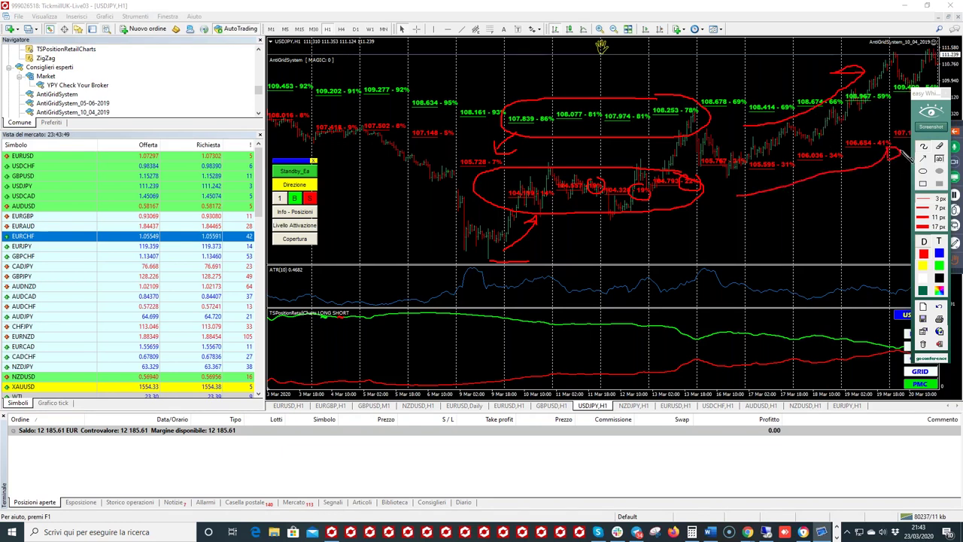
left_click(932, 126)
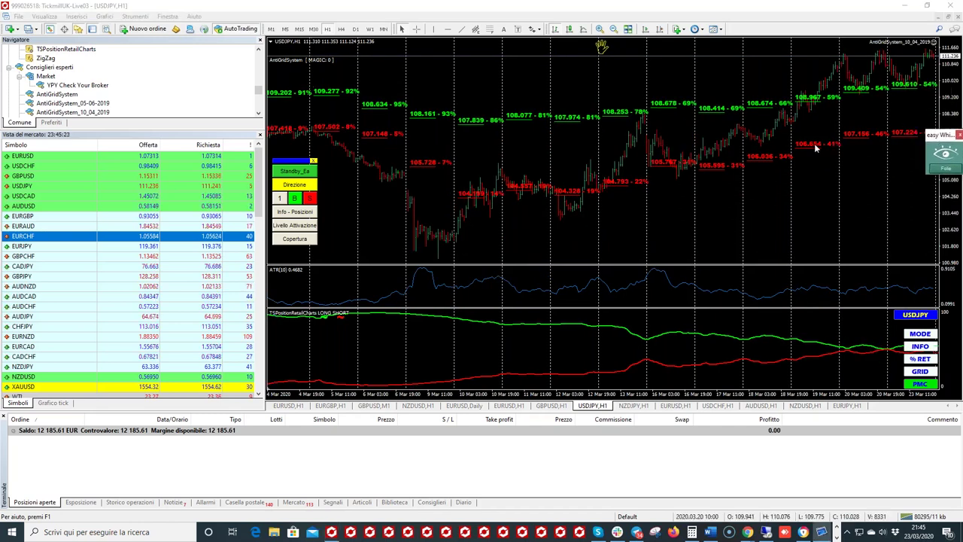
Draw a rising red arrow beneath the red USDJPY levels from 13 to 23 March, and close the annotation overlay
left_click(659, 31)
left_click(939, 175)
mouse_move(499, 199)
left_mouse_down()
mouse_move(766, 161)
mouse_move(783, 144)
left_mouse_up()
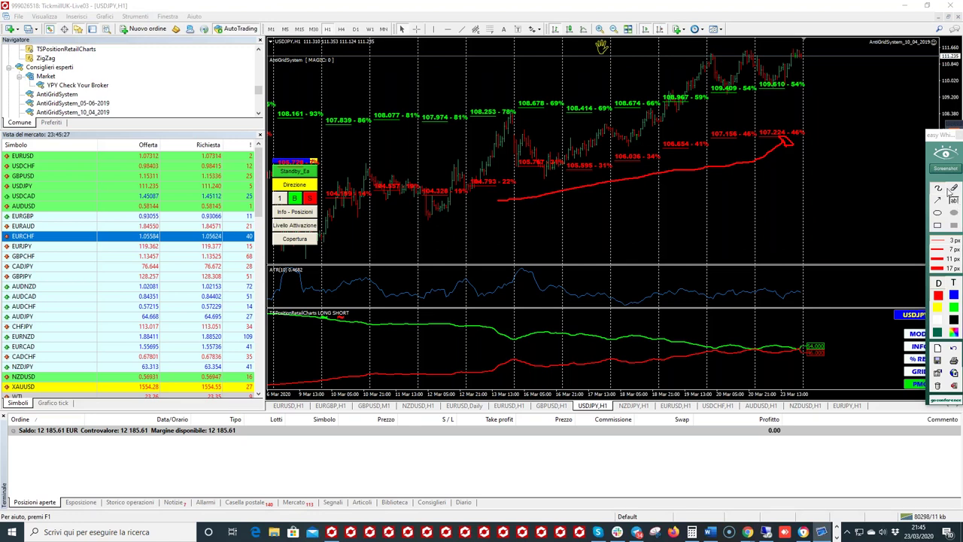
left_click(946, 154)
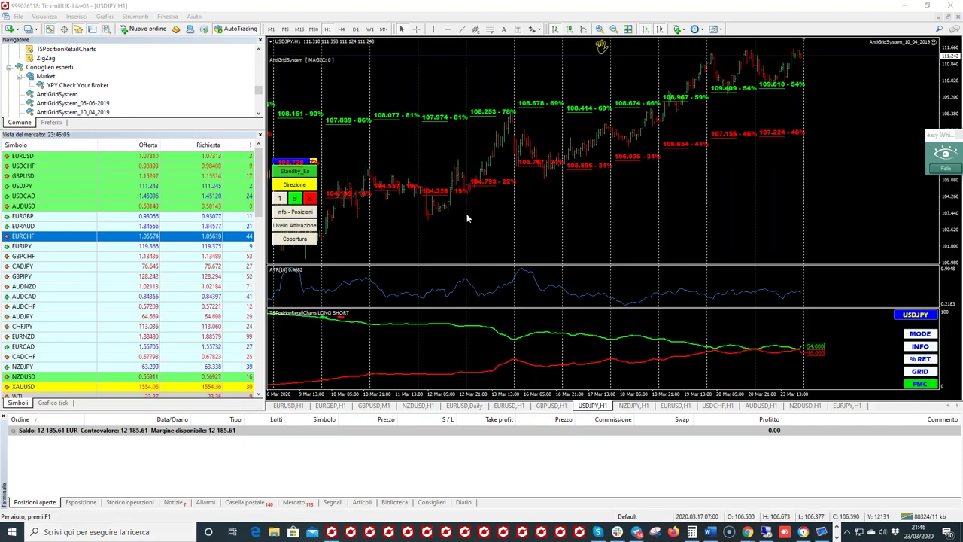
Review USDJPY price and retail positioning from late February through the latest bars on 23 March
scroll(538, 214, "down", 2)
left_click_drag(638, 72, 601, 45)
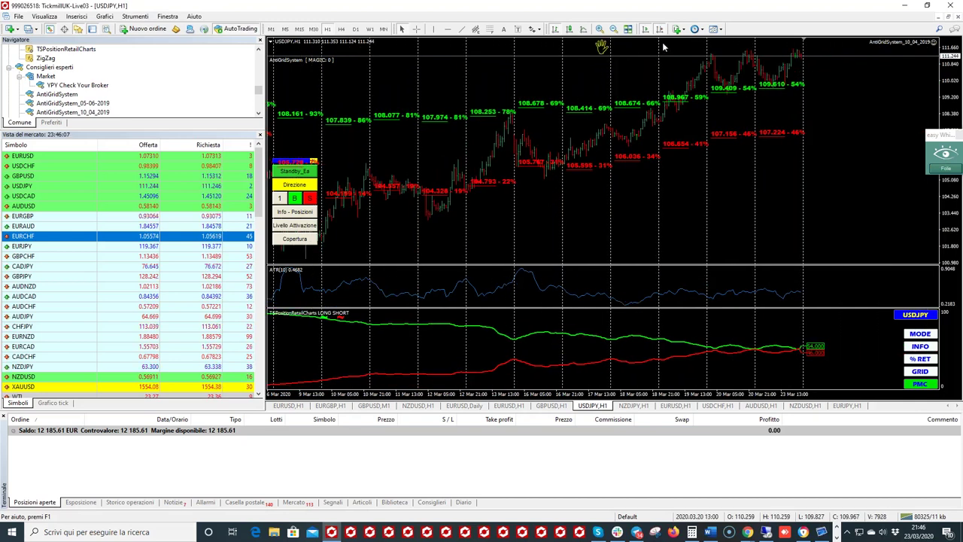
scroll(497, 199, "down", 10)
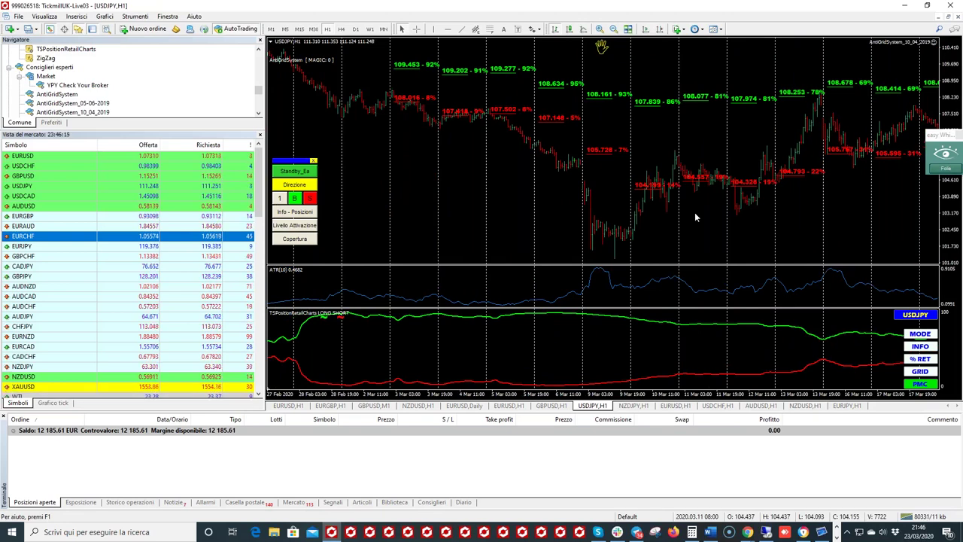
mouse_move(680, 284)
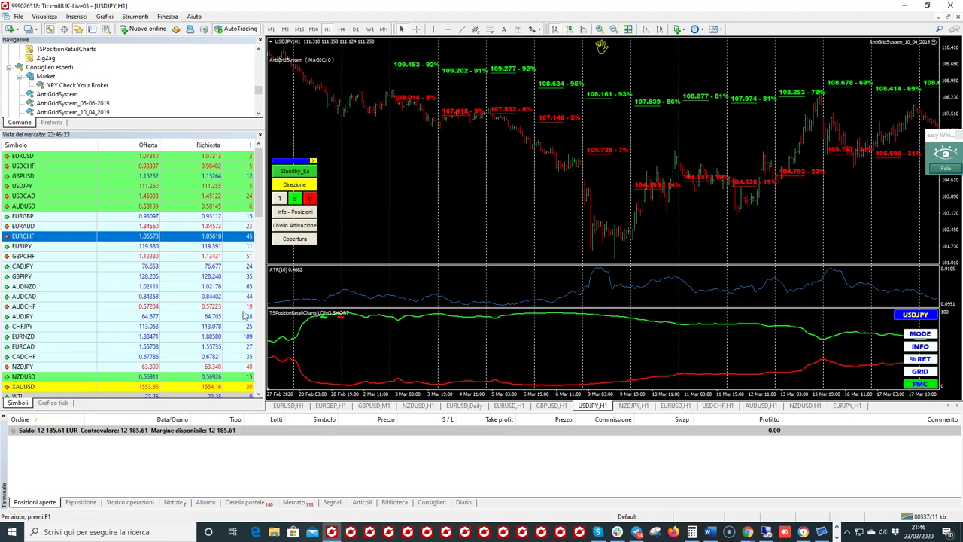
left_click_drag(760, 155, 602, 161)
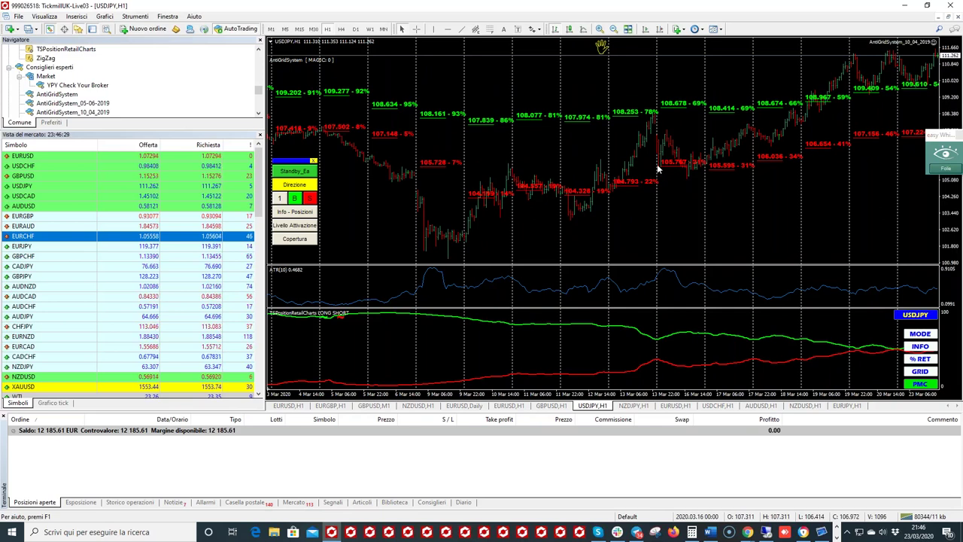
left_click_drag(657, 169, 642, 170)
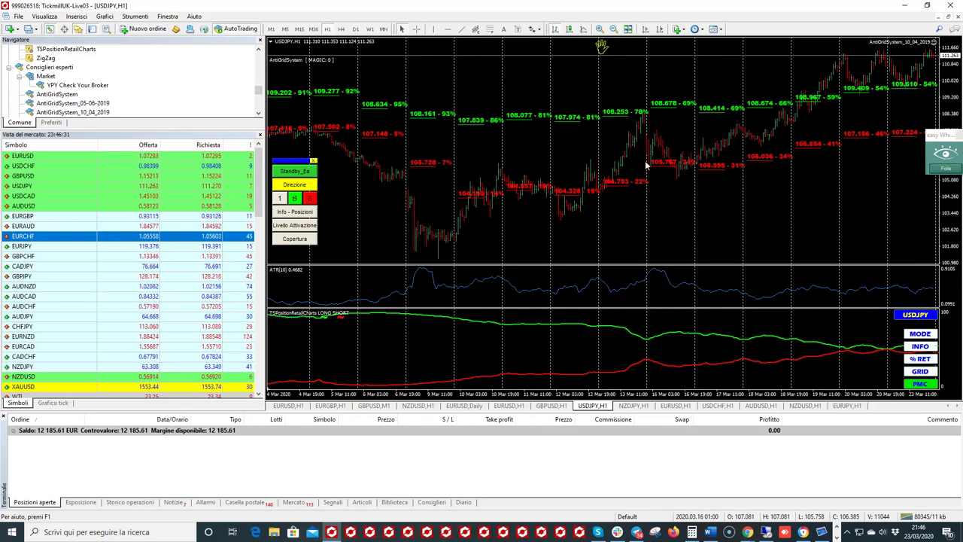
left_click(645, 29)
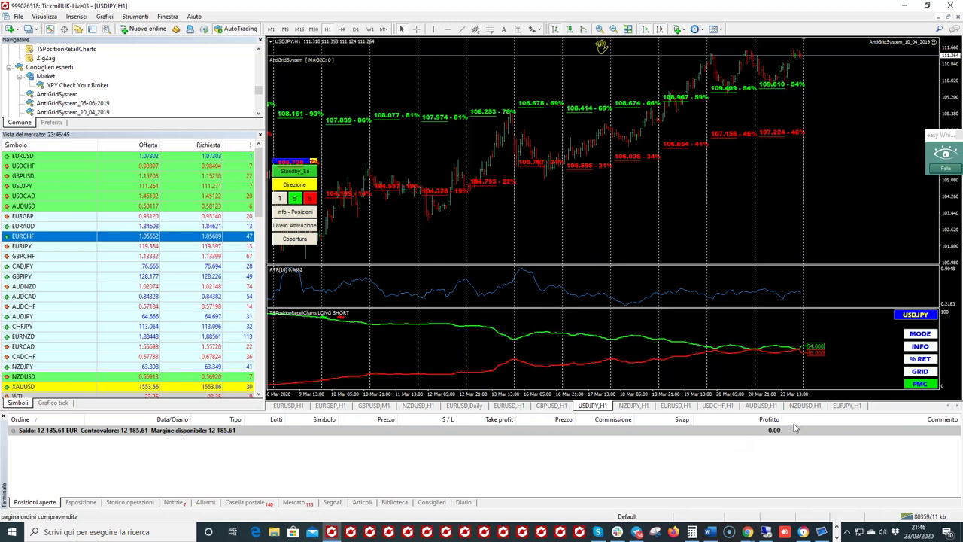
Compare retail long/short positioning on the EURJPY, AUDUSD and NZDUSD H1 charts
left_click(833, 407)
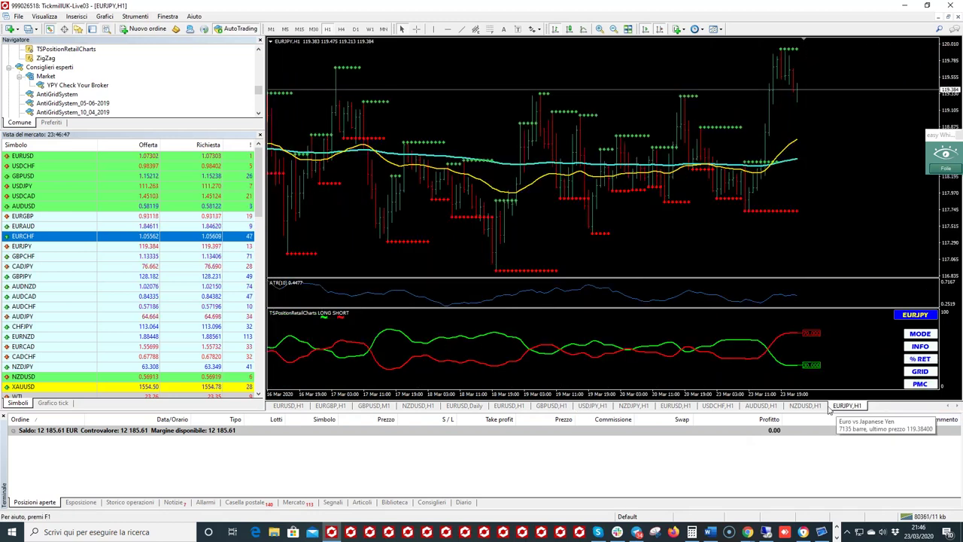
left_click(805, 407)
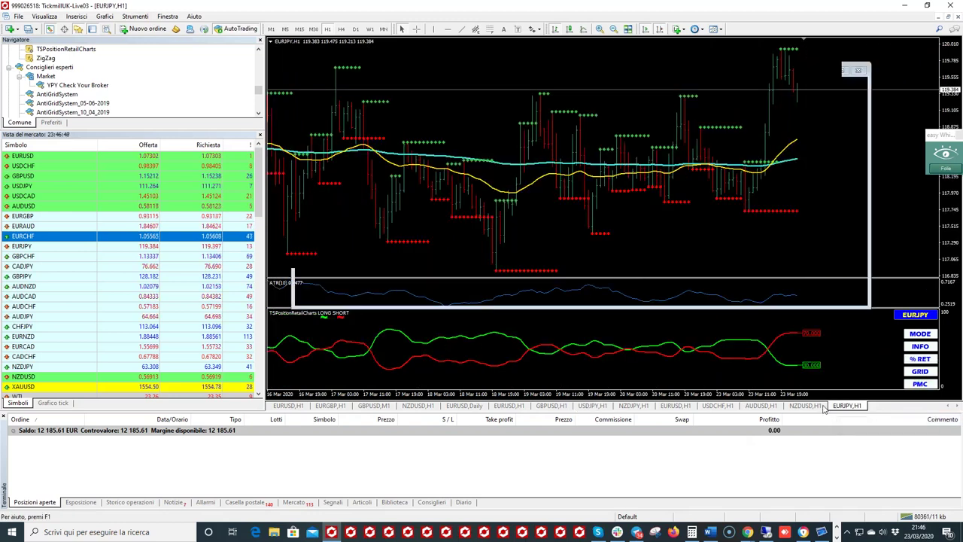
left_click(761, 406)
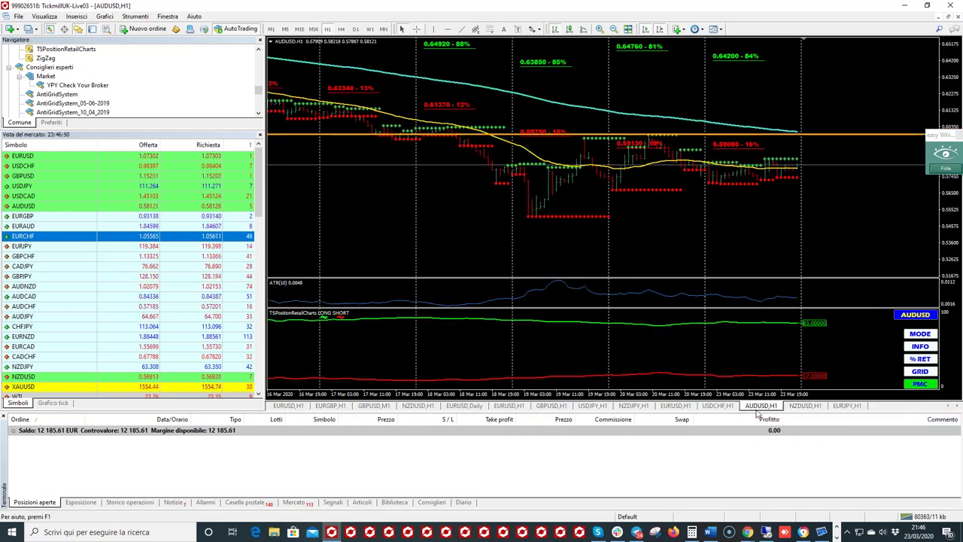
left_click(803, 406)
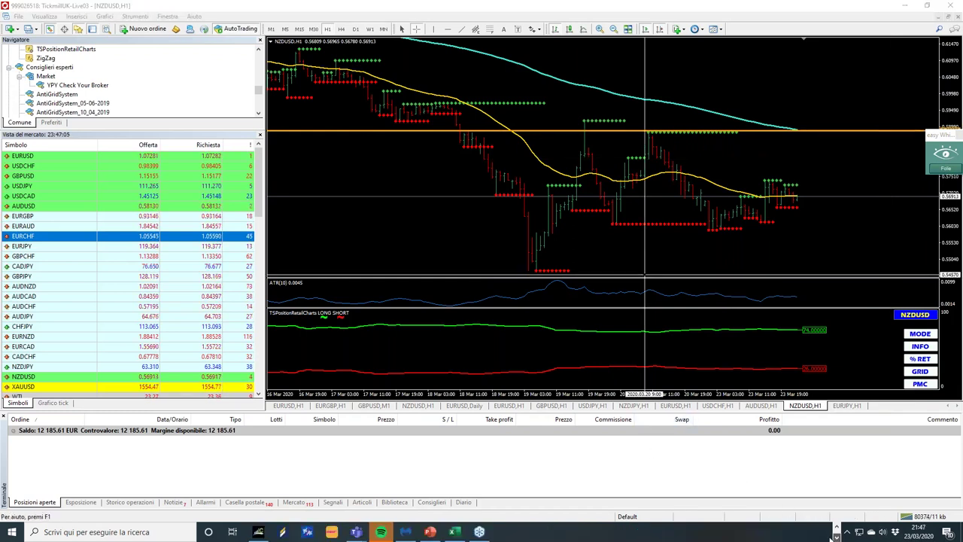
Switch to the PowerPoint presentation and show slide 9 on the three points to keep in mind with this method
left_click(430, 531)
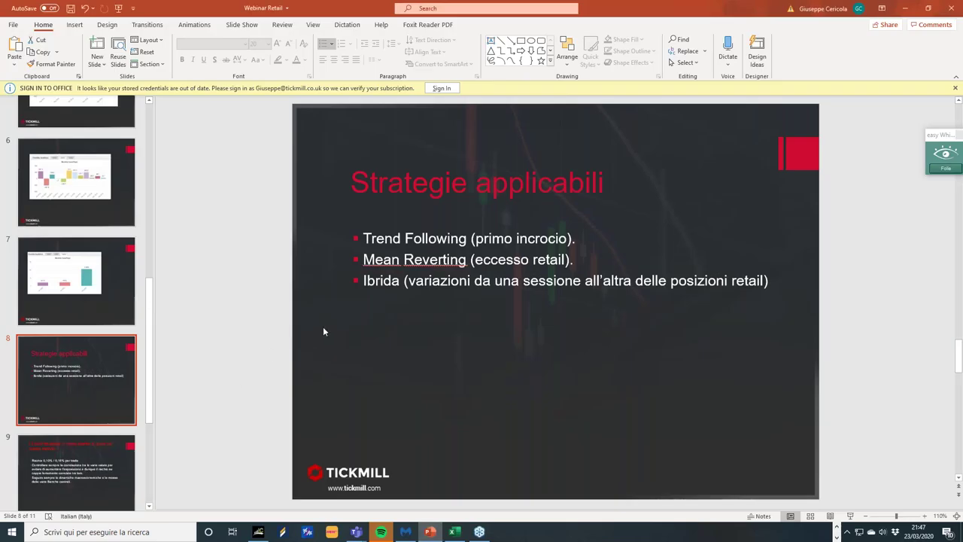
left_click(76, 456)
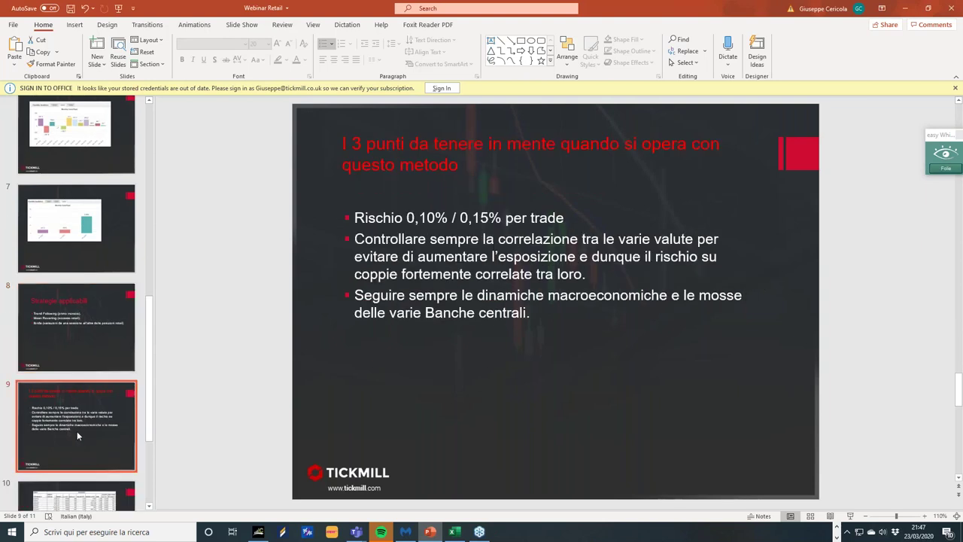
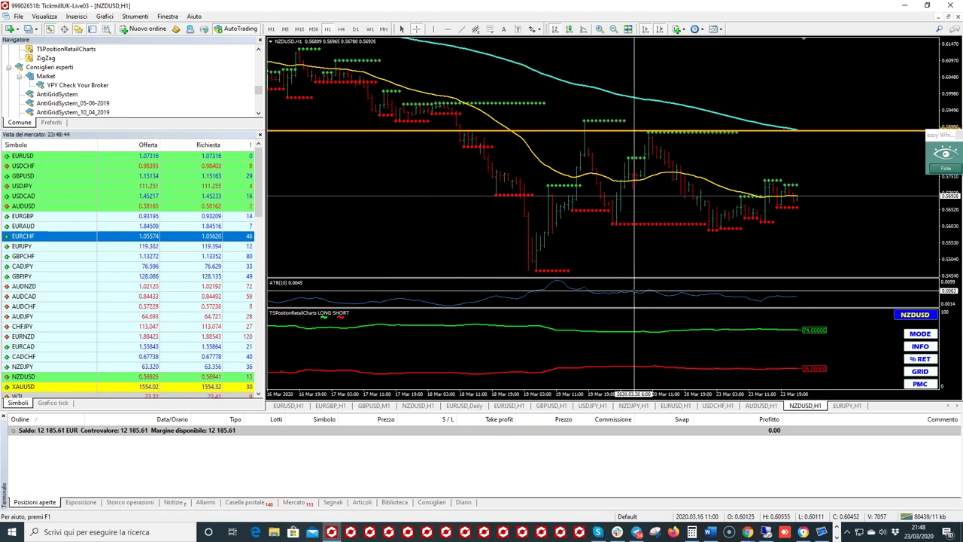
Inspect the NZDUSD H1 chart's support levels and 20 to 23 March price action with the crosshair
mouse_move(718, 293)
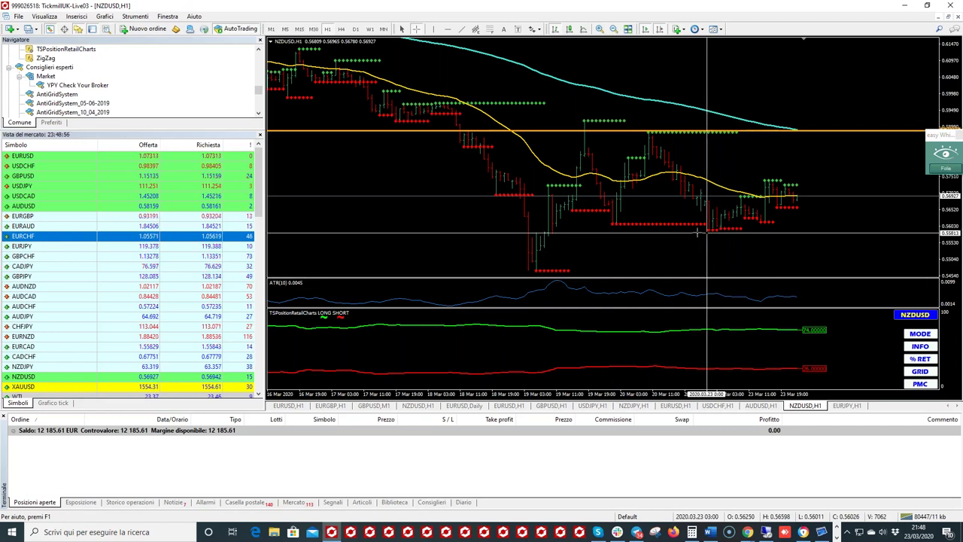
mouse_move(624, 224)
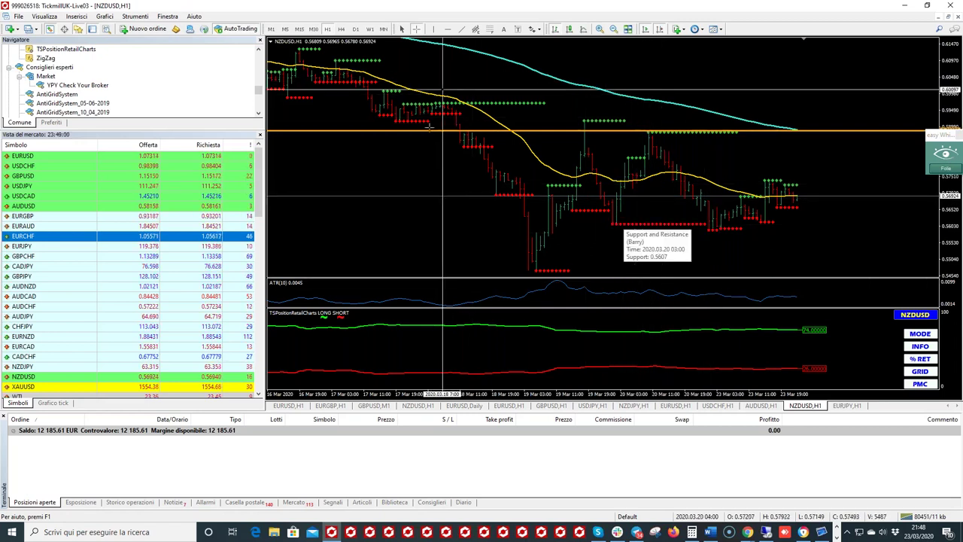
key("Escape")
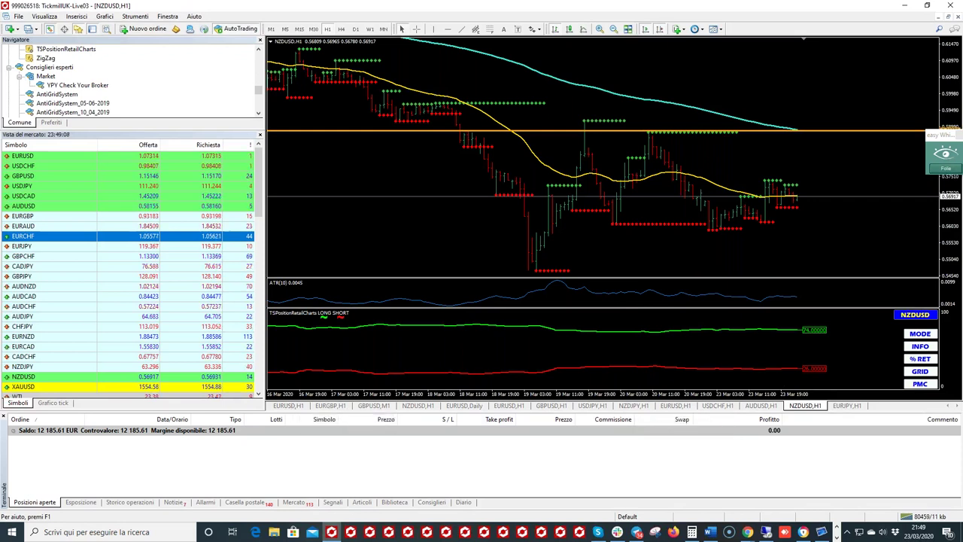
On the EURUSD H1 chart, circle the 23 March price spike and mark the red positioning line below it, and close the annotation overlay
left_click(672, 406)
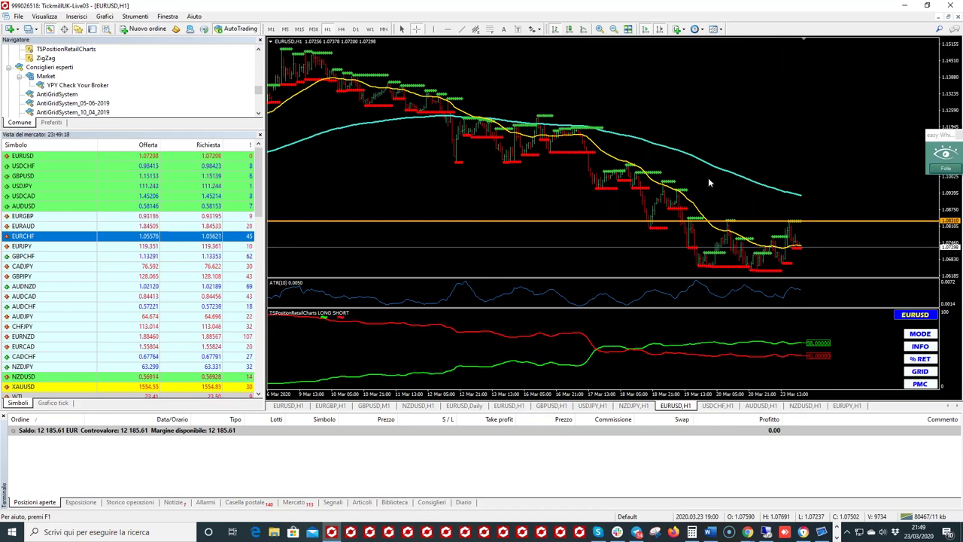
left_click(600, 28)
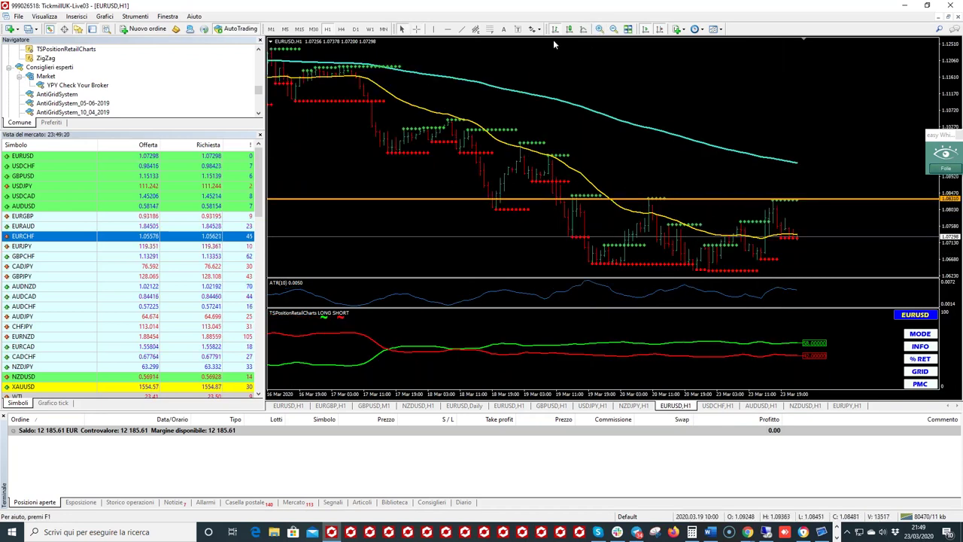
left_click(939, 170)
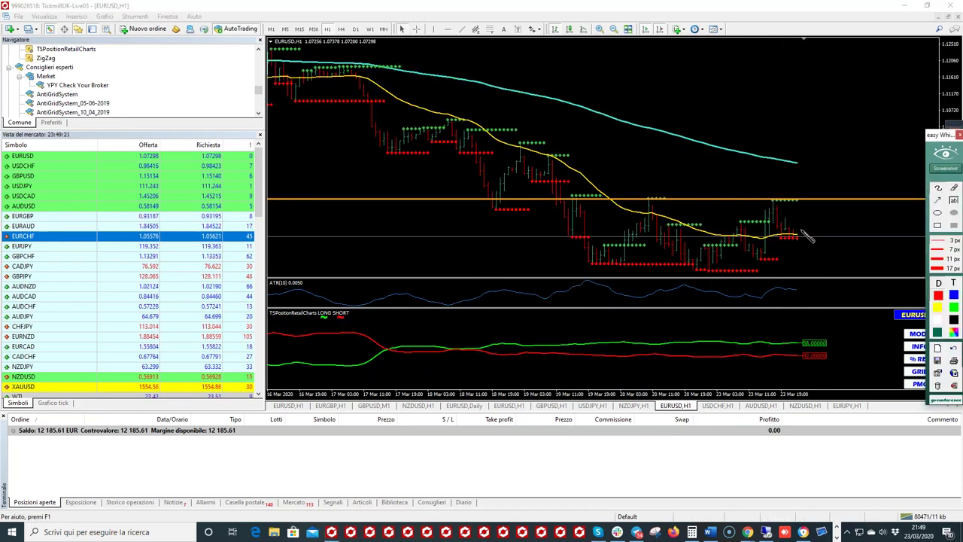
mouse_move(761, 204)
left_mouse_down()
mouse_move(763, 261)
mouse_move(781, 243)
mouse_move(771, 206)
left_mouse_up()
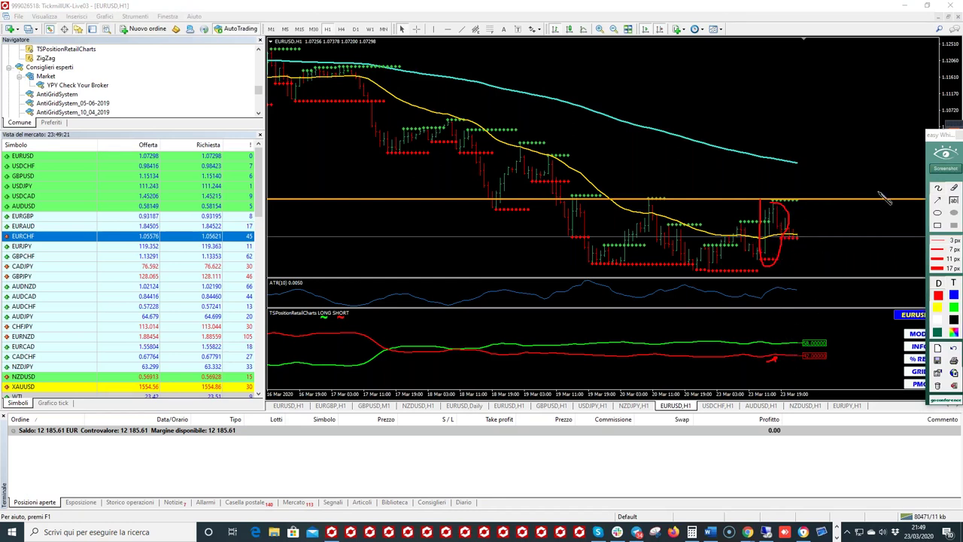
left_click(944, 168)
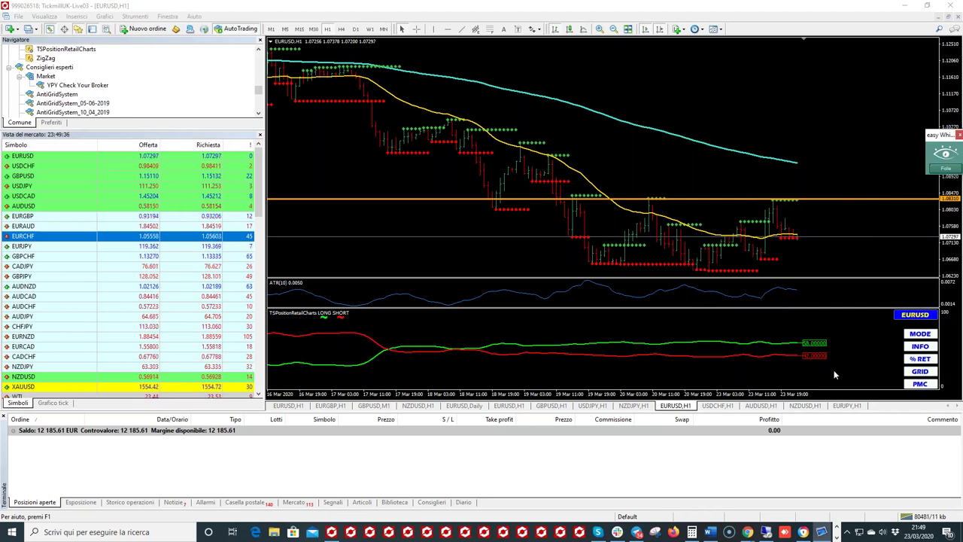
Examine the 23 March rise on the EURJPY H1 chart with the crosshair
left_click(847, 405)
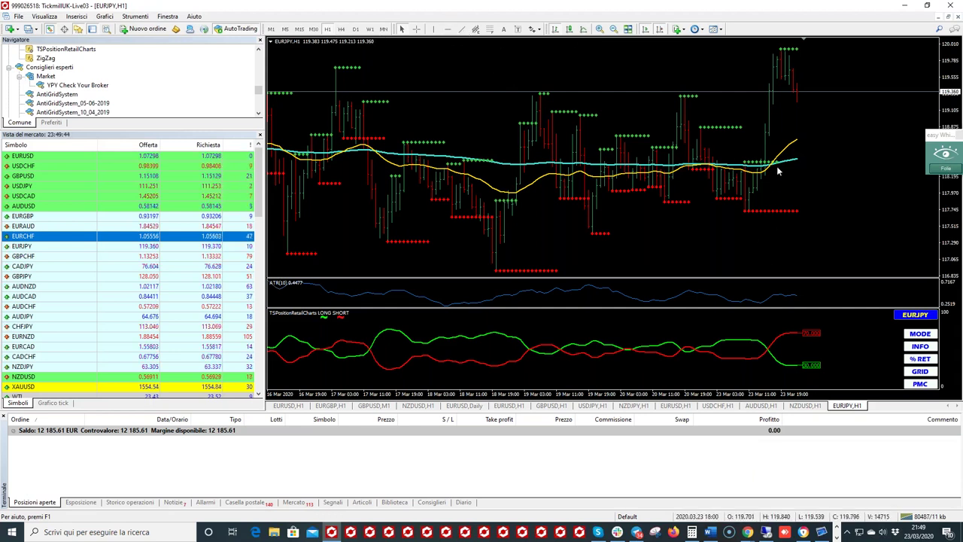
left_click(416, 30)
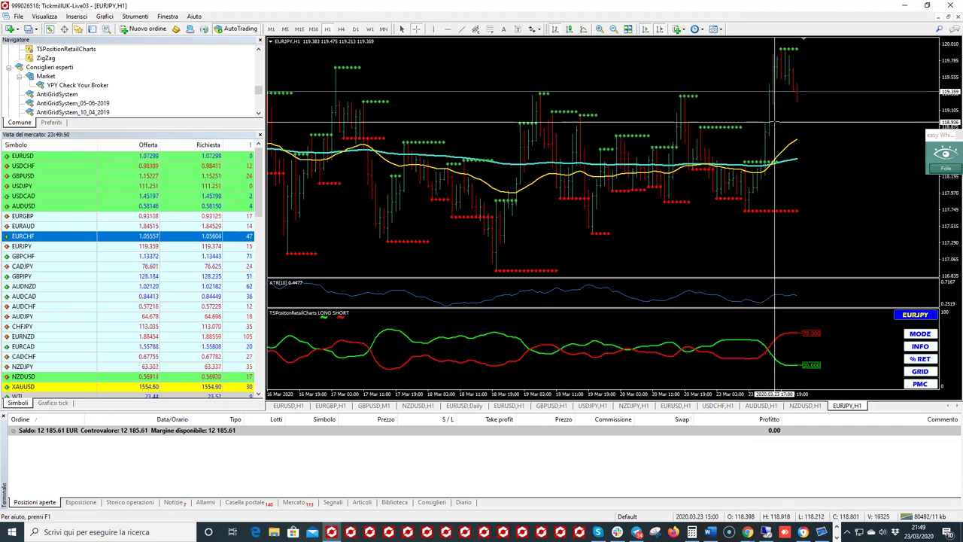
left_click(775, 109)
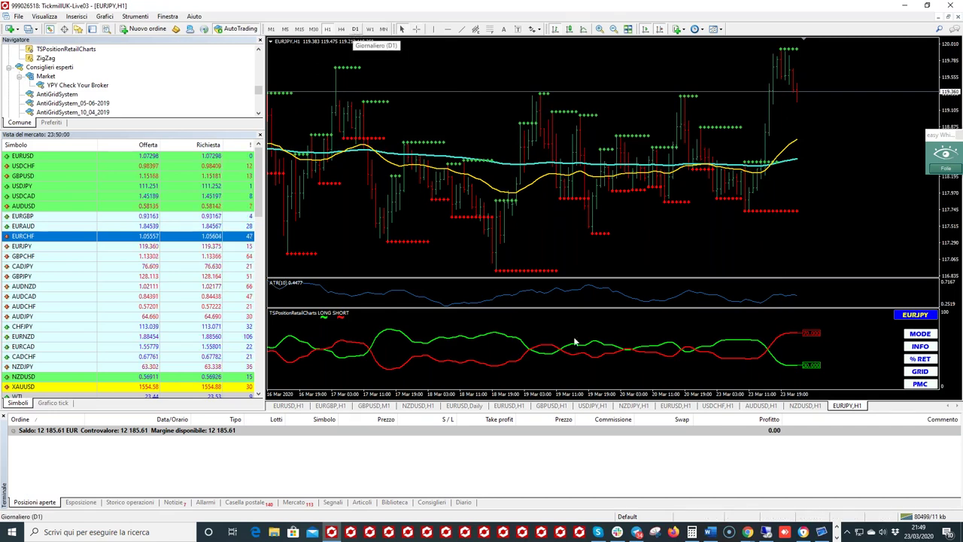
Remove the retail positioning indicator window from the EURJPY chart and mark the latest daily resistance with a horizontal line at about 120.28
right_click(607, 353)
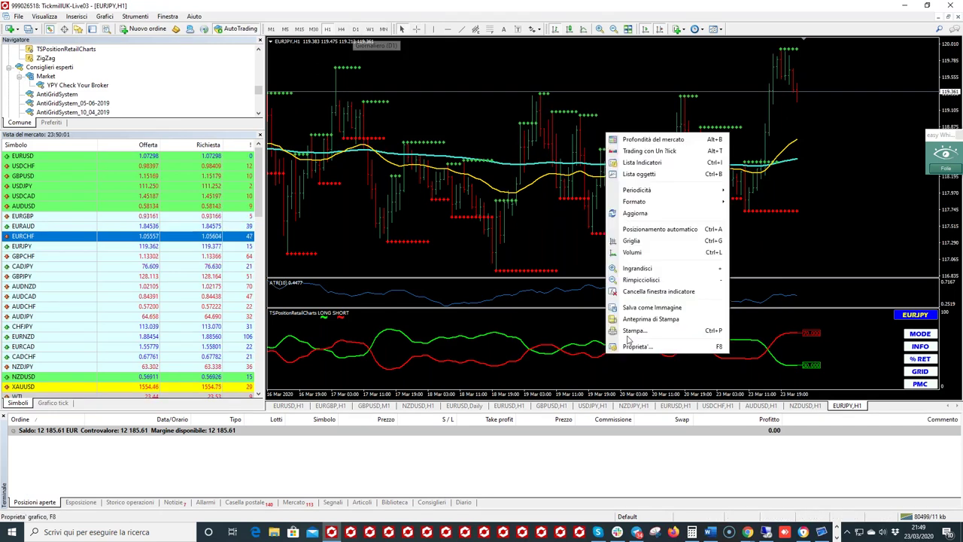
left_click(630, 292)
left_click(355, 28)
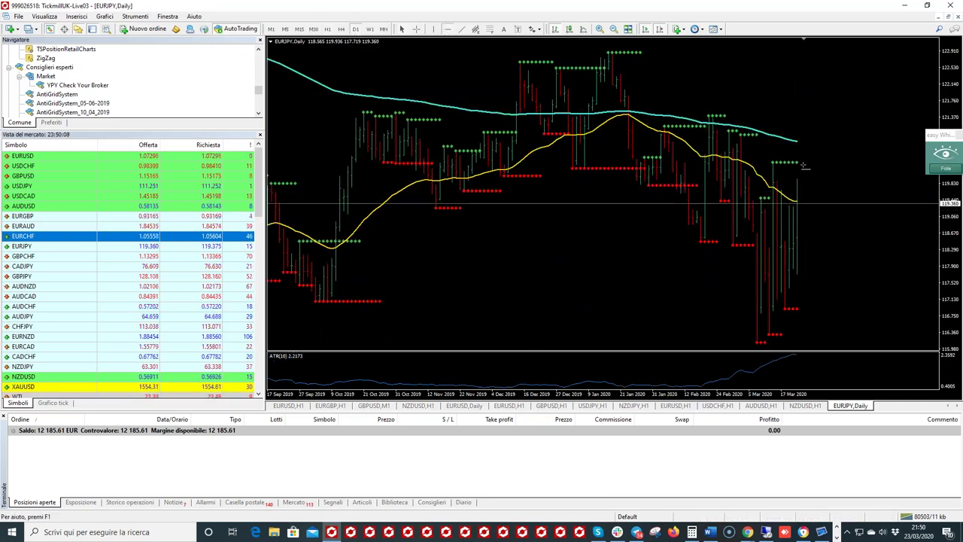
left_click(953, 154)
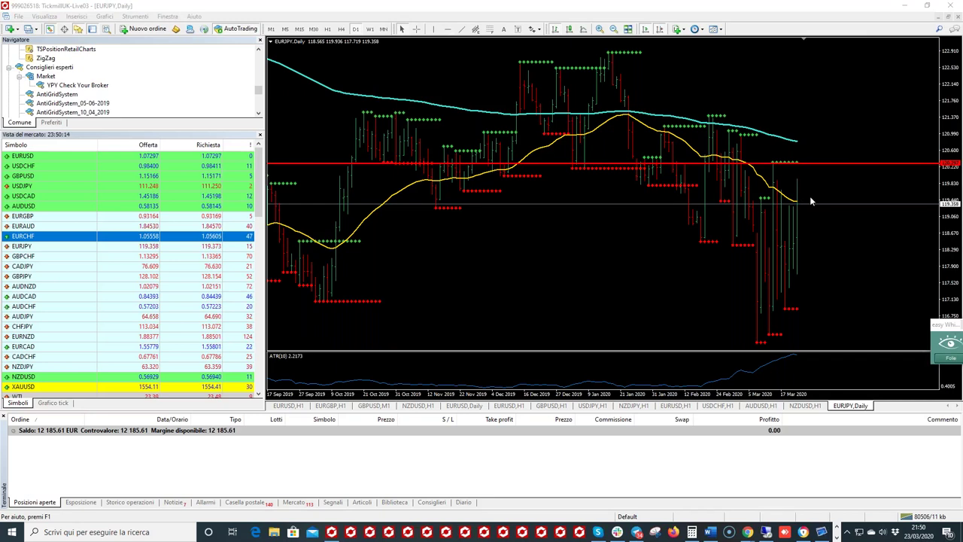
Examine the EURJPY daily resistance line with the crosshair and locate the Support and Resistance (Barry) indicator in the Navigator
left_click(416, 29)
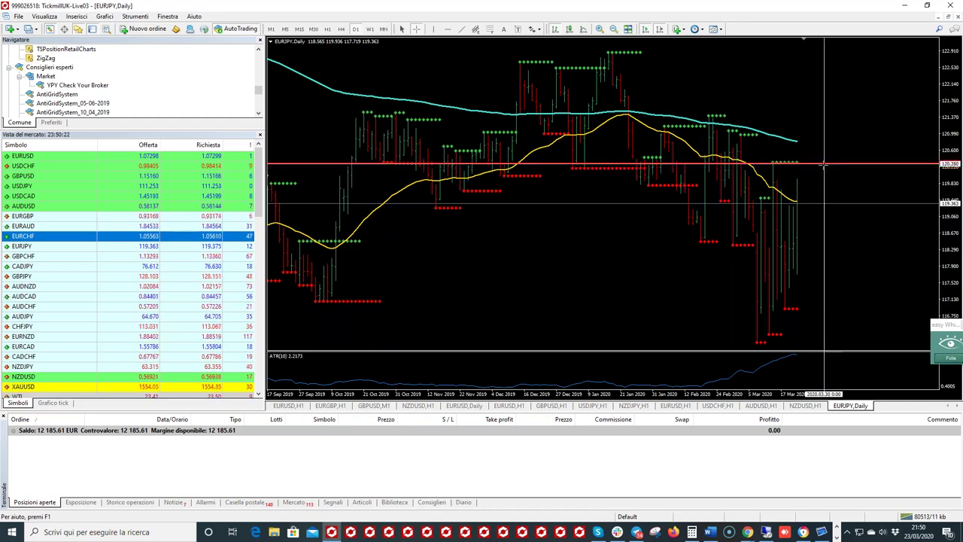
left_click(687, 293)
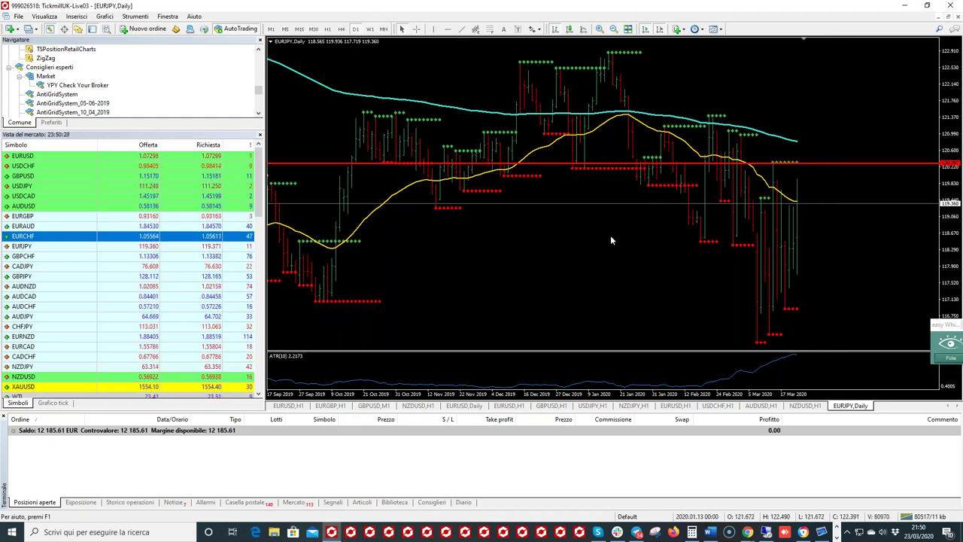
mouse_move(258, 90)
left_mouse_down()
mouse_move(259, 79)
mouse_move(261, 90)
left_mouse_up()
scroll(261, 89, "up", 2)
left_click(75, 86)
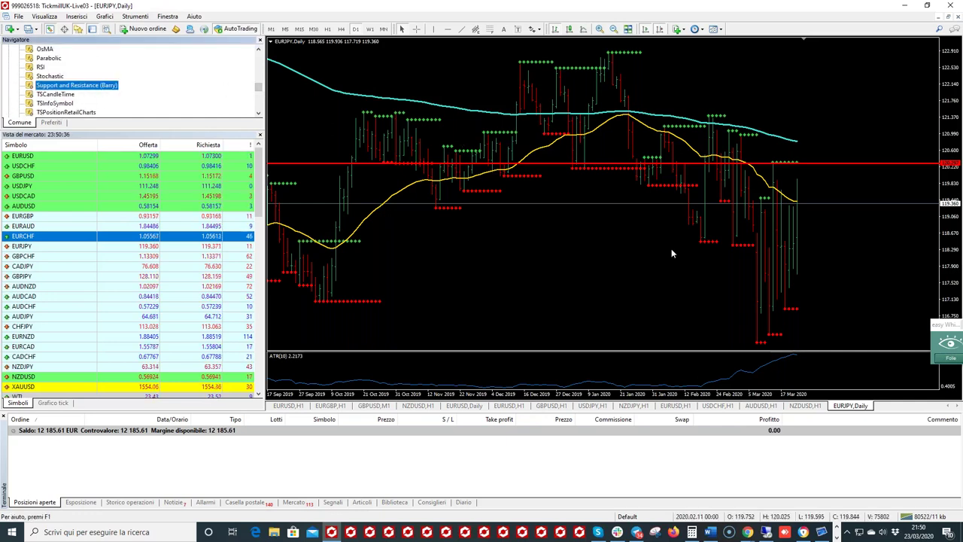
left_click(417, 29)
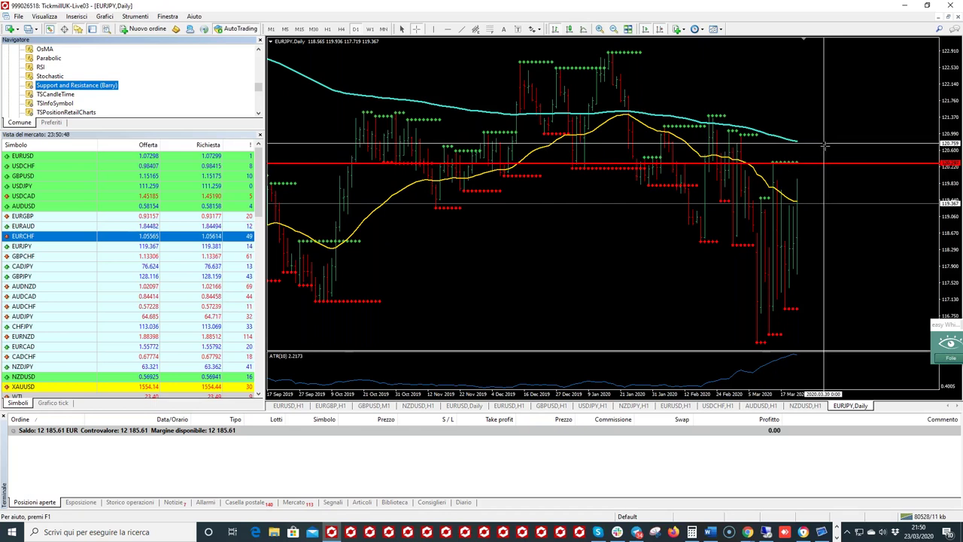
left_click(810, 291)
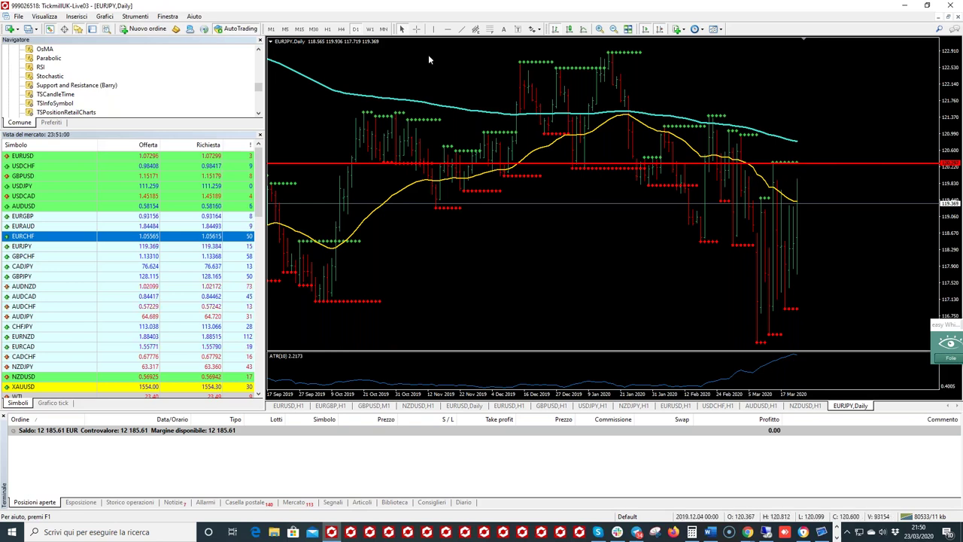
Mark the latest resistance on the EURJPY weekly chart with a horizontal line at about 121.5
left_click(370, 29)
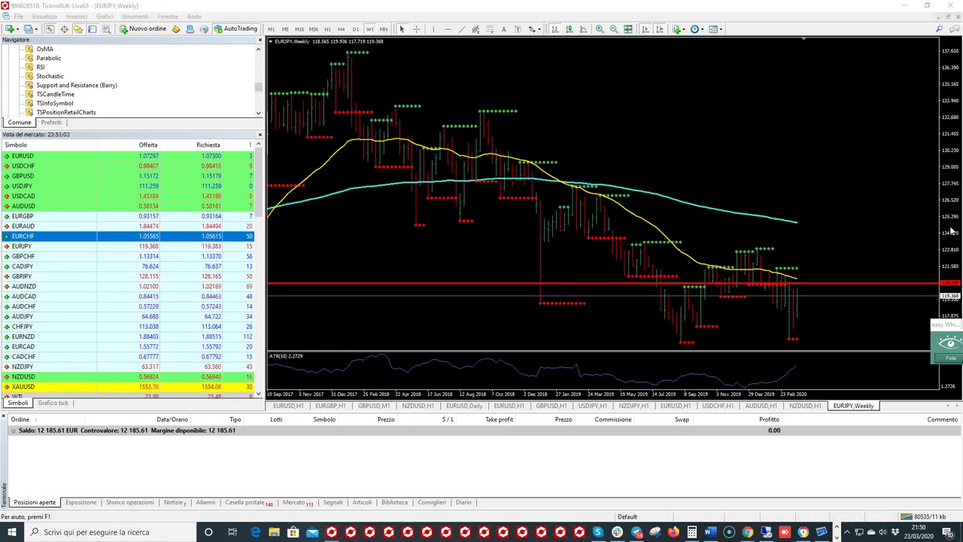
left_click(807, 301)
left_click(817, 268)
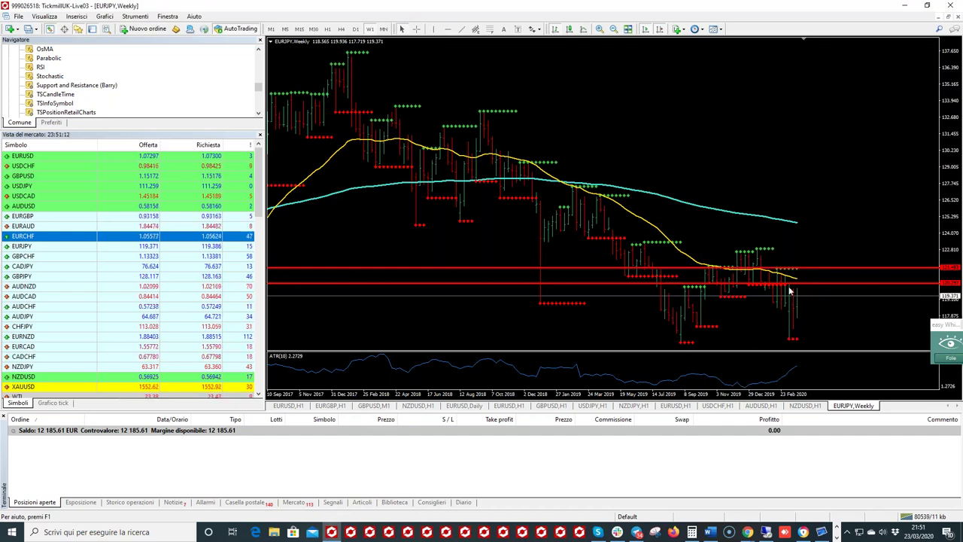
Mark the latest resistance on the EURJPY monthly chart with a horizontal line at about 123, and return the chart to H1
left_click(383, 30)
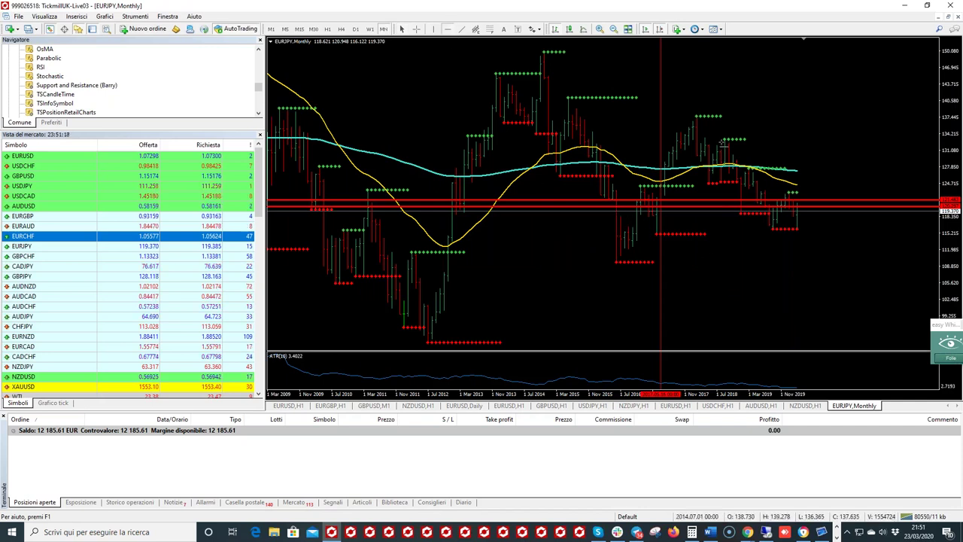
left_click(805, 194)
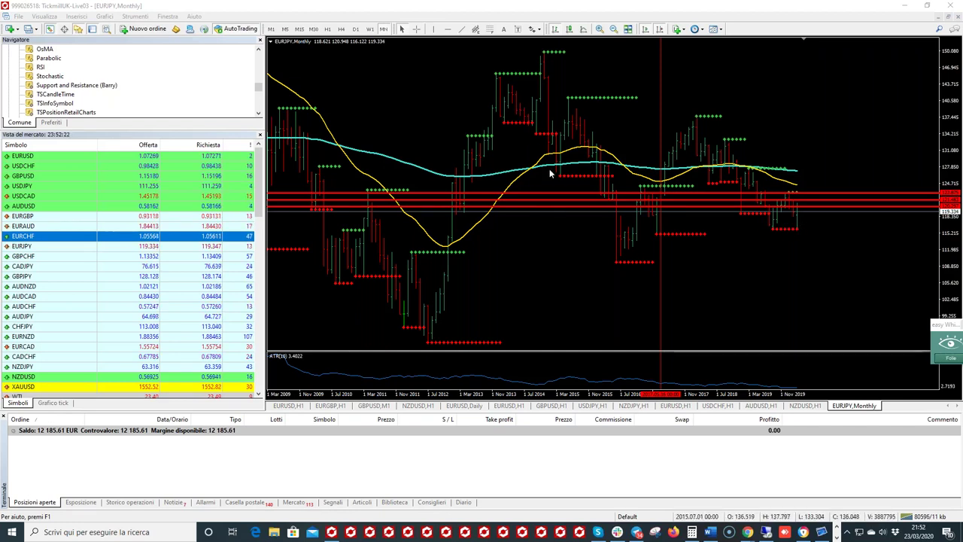
left_click(331, 29)
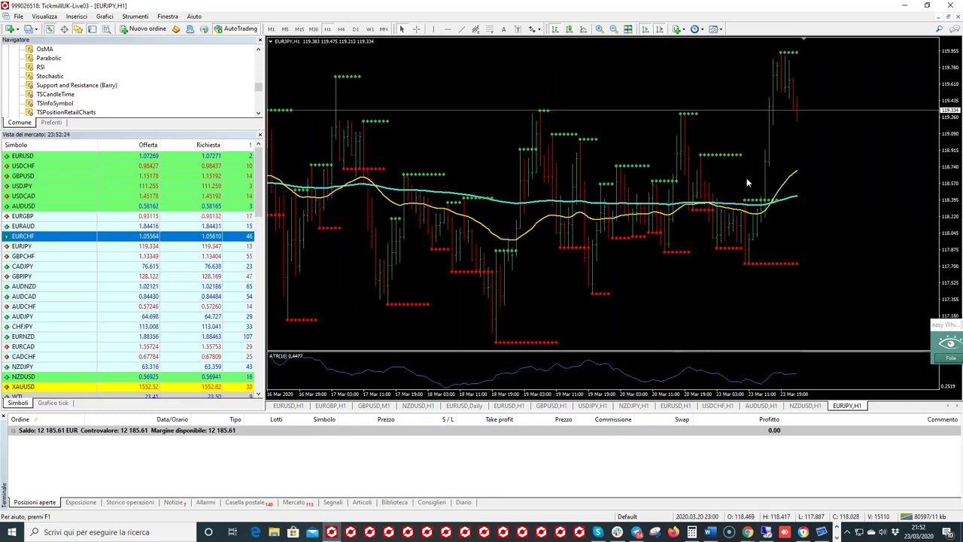
left_click(416, 28)
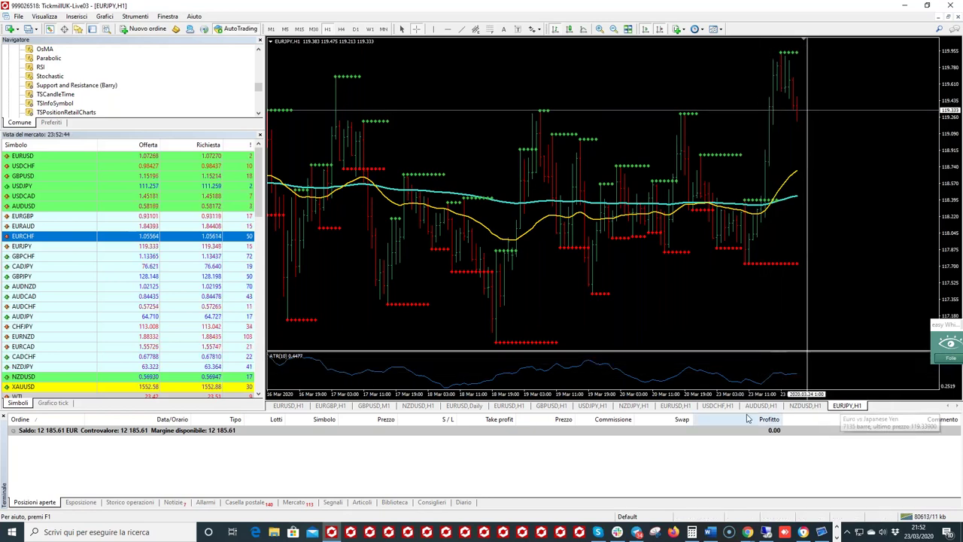
left_click(330, 405)
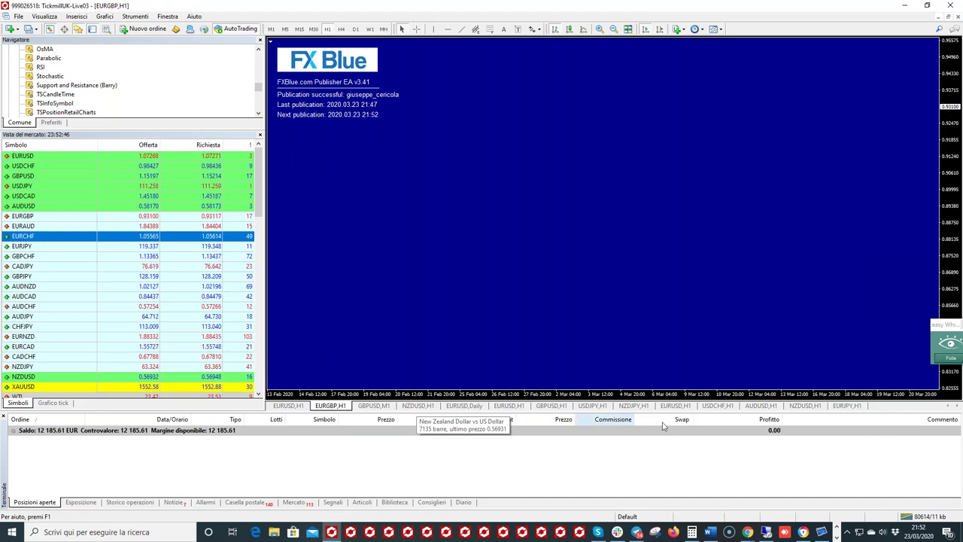
left_click(691, 408)
left_click(847, 406)
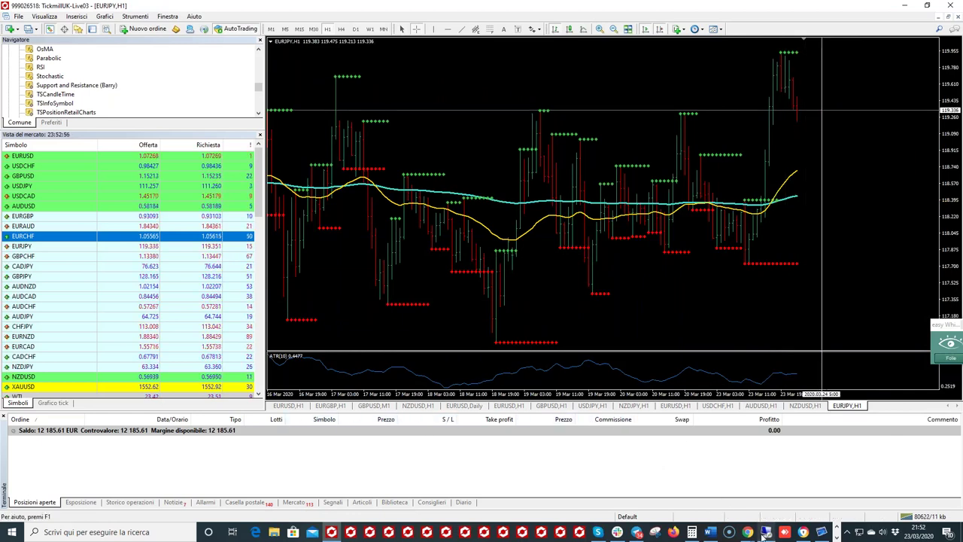
Switch to the remote desktop session with the EURJPY H1 chart, dismiss its alarm, and take the session out of full screen
mouse_move(765, 532)
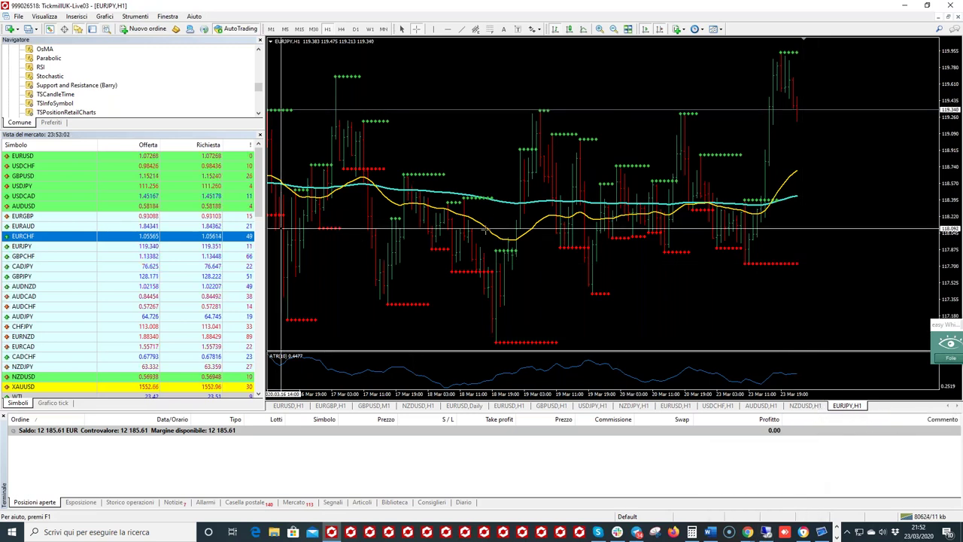
left_click(766, 532)
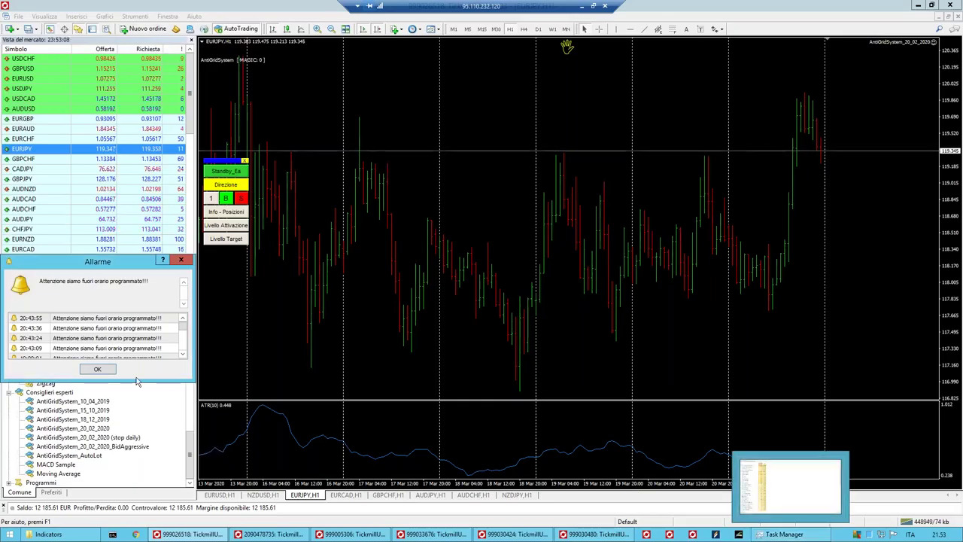
left_click(99, 369)
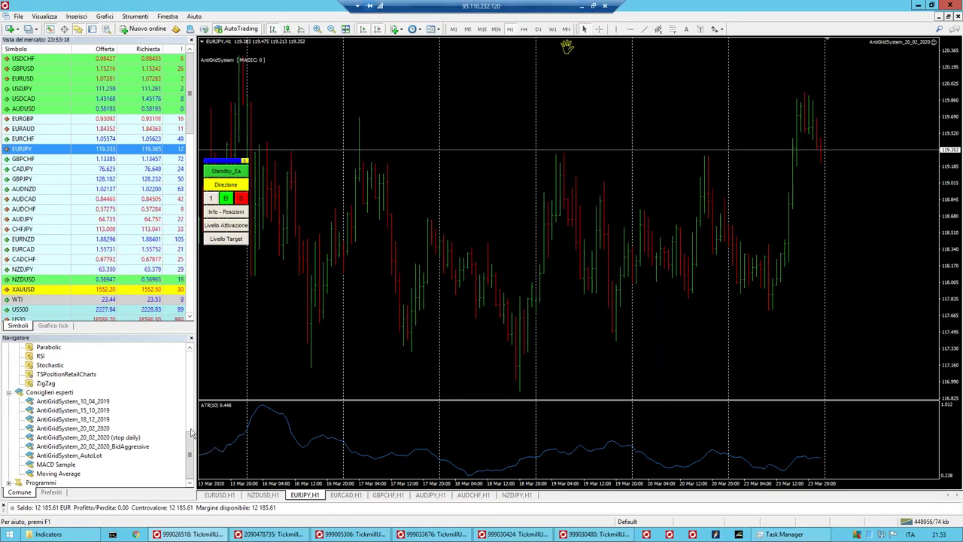
scroll(191, 444, "up", 1)
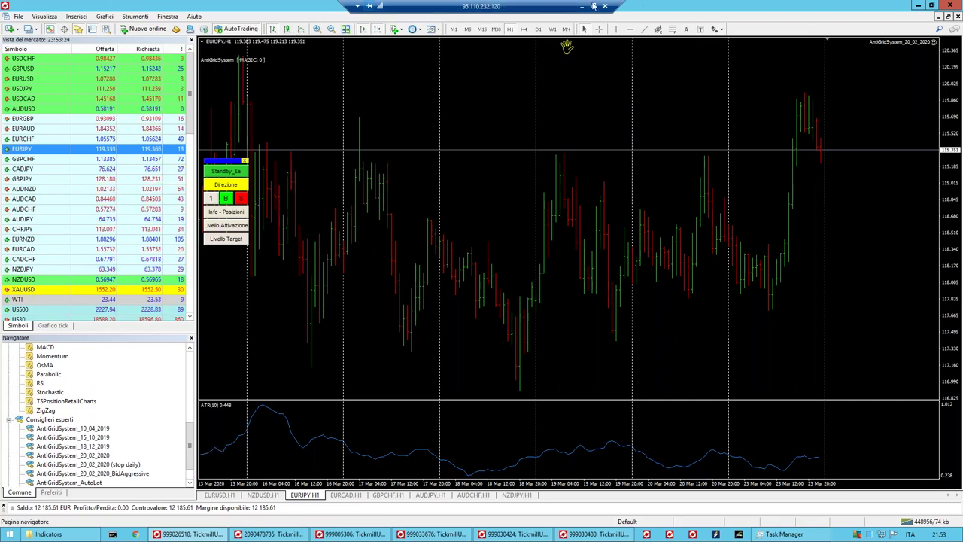
left_click(594, 6)
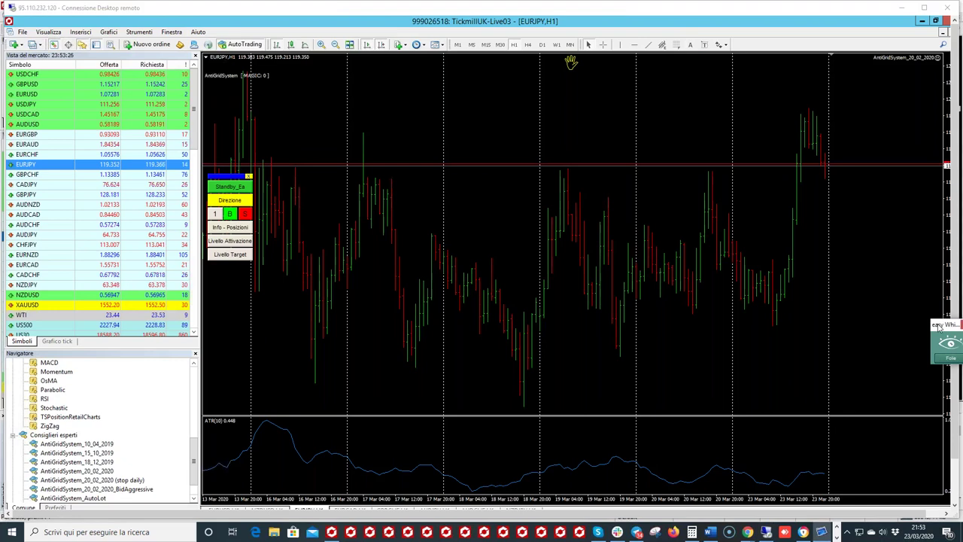
Circle the AntiGridSystem_20_02_2020 expert advisor name and its control panel on the chart, and close the annotation overlay
left_click(945, 357)
mouse_move(907, 48)
left_mouse_down()
mouse_move(854, 59)
mouse_move(952, 71)
mouse_move(918, 48)
left_mouse_up()
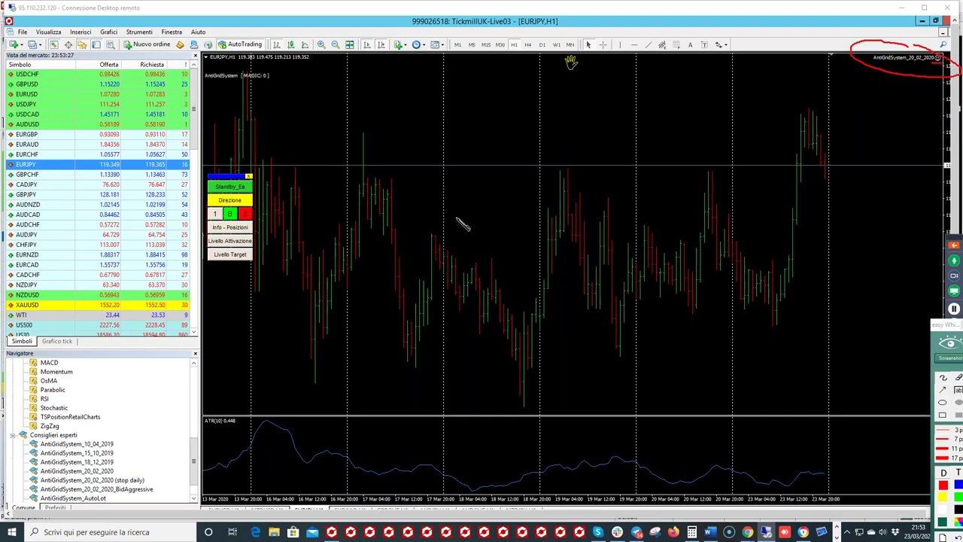
mouse_move(250, 161)
left_mouse_down()
mouse_move(202, 171)
mouse_move(230, 277)
mouse_move(275, 212)
mouse_move(259, 164)
left_mouse_up()
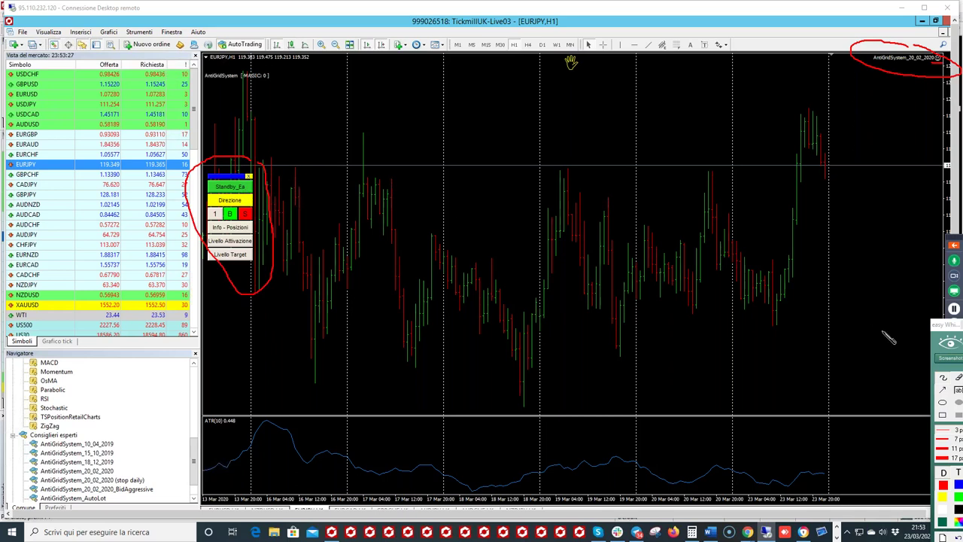
left_click(948, 343)
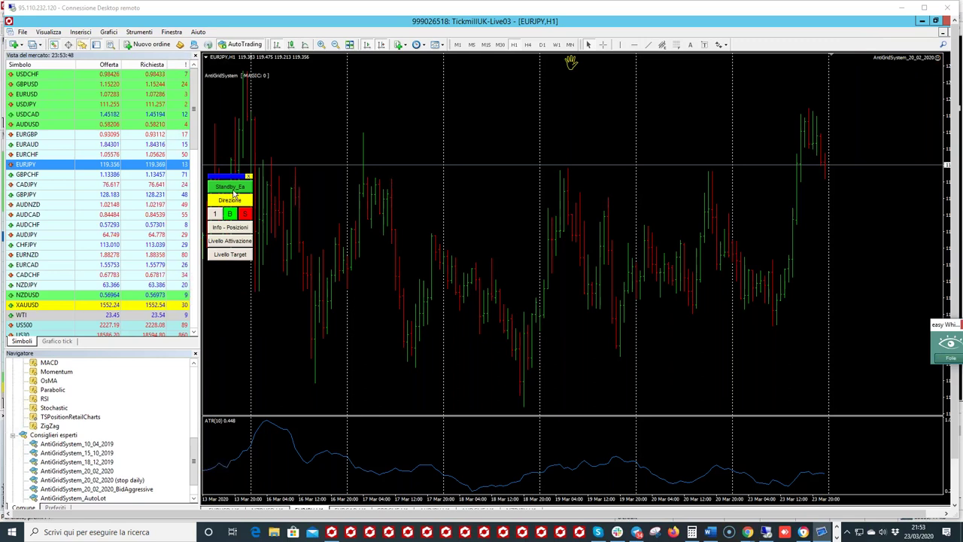
Show the expert advisor's Standby_Ea entry prompts, declining the LONG first entry and the prompts that follow
left_click(105, 386)
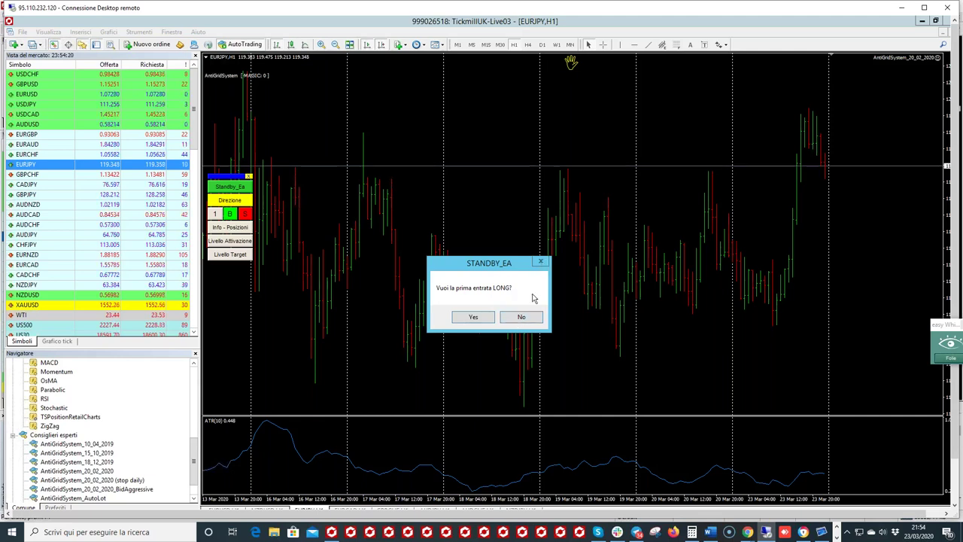
left_click(521, 317)
left_click(521, 317)
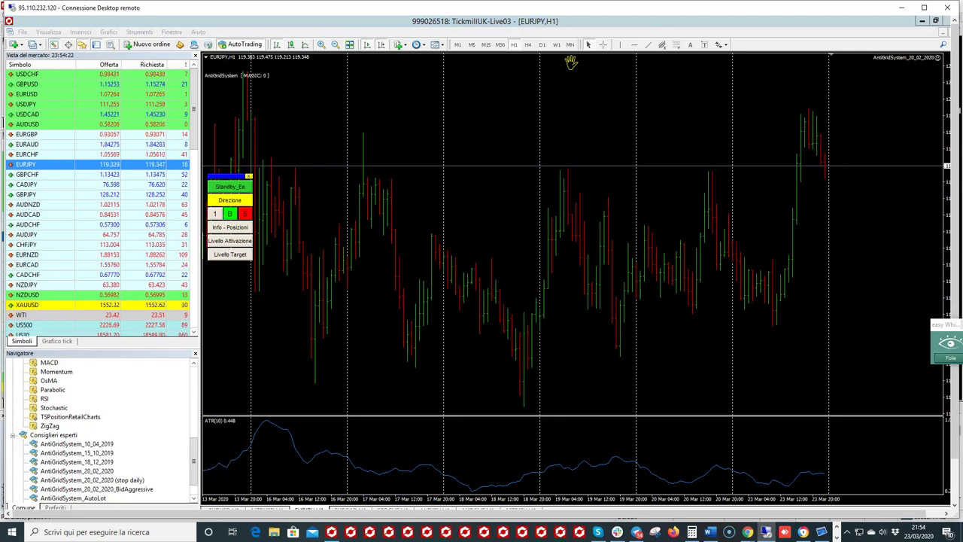
left_click(521, 316)
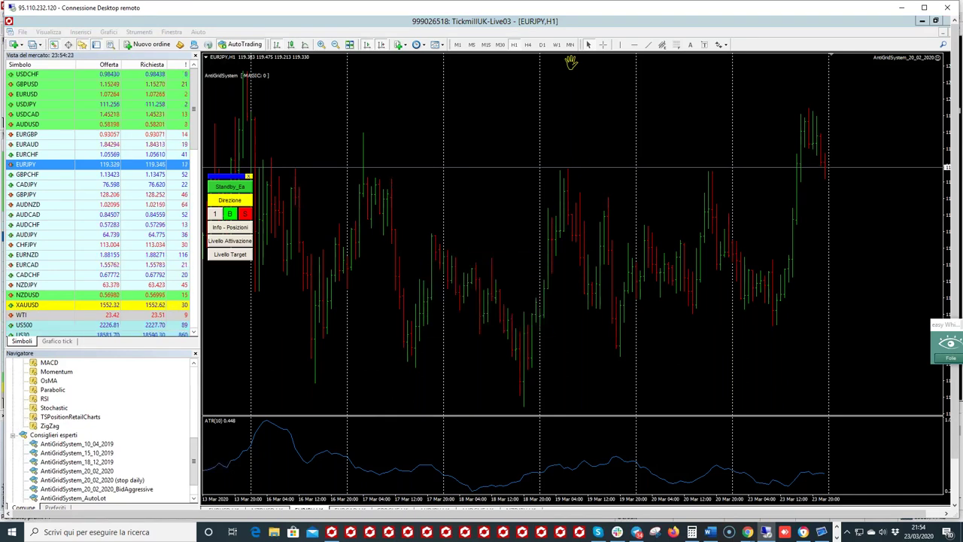
left_click(524, 316)
Cycle the expert advisor panel's number selector through 2 to 10 and back to 1, and view the Info - Posizioni window
left_click(214, 216)
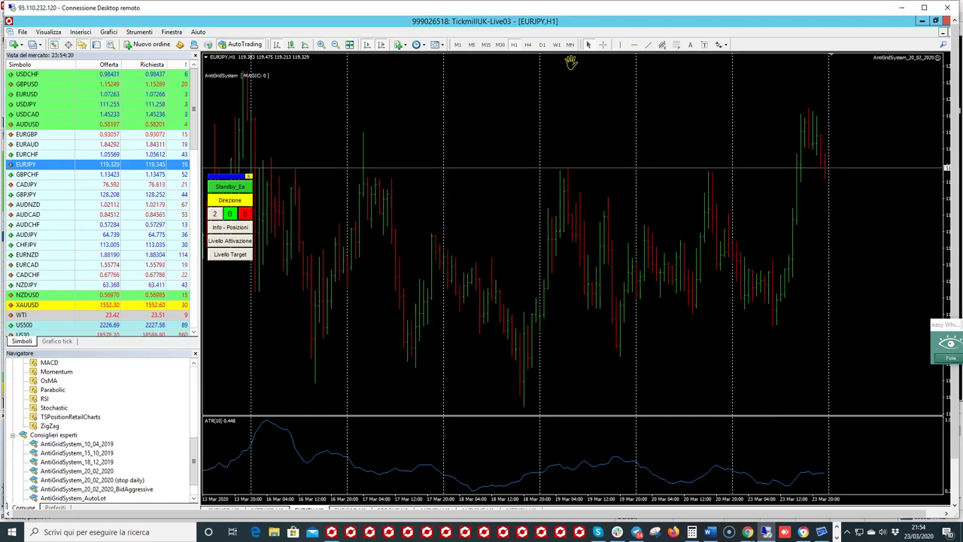
left_click(215, 215)
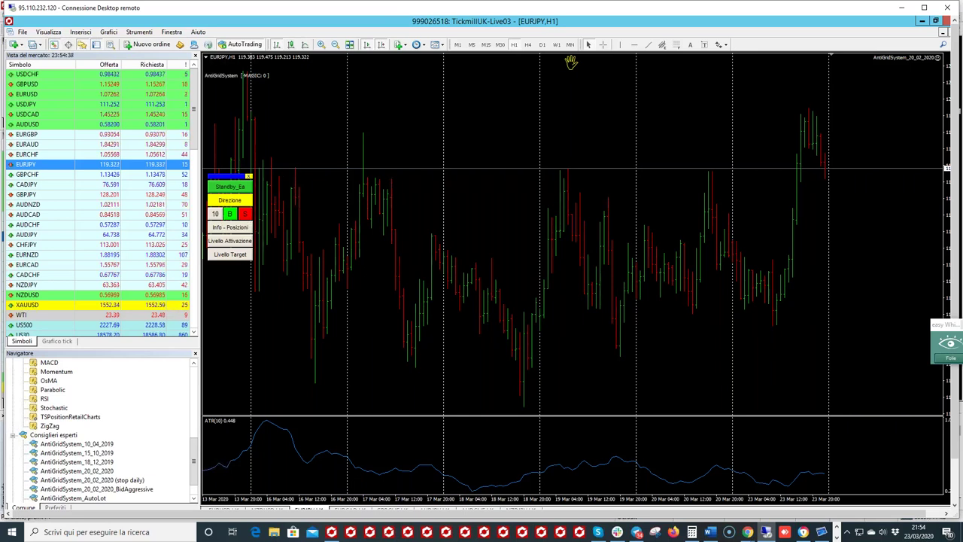
left_click(230, 227)
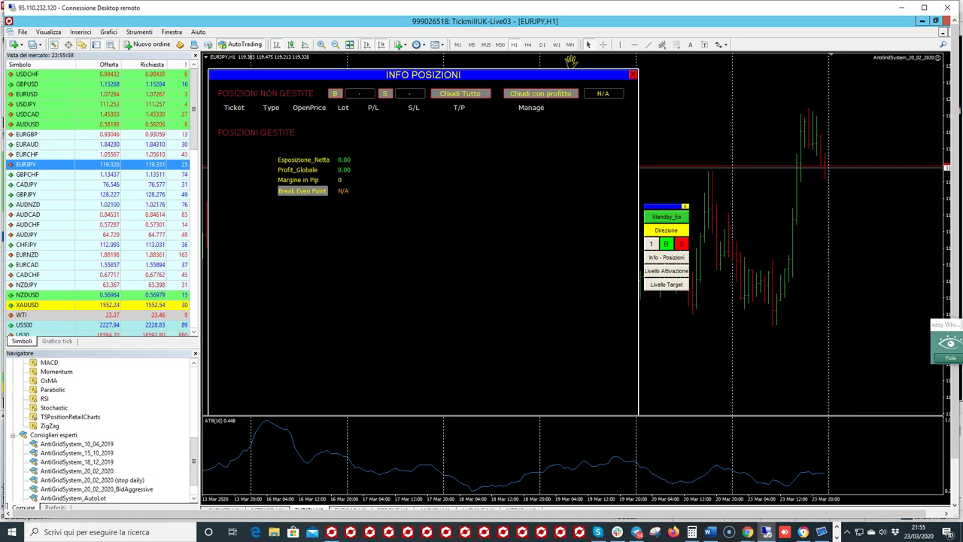
left_click(634, 75)
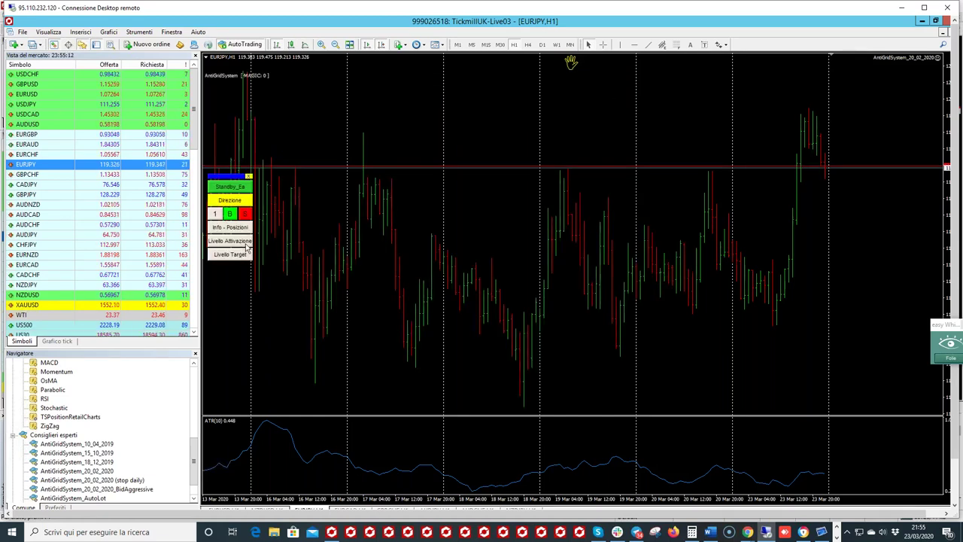
Draw a horizontal line at about 119.913, on the most recent high of the EURJPY H1 chart
left_click_drag(456, 512, 472, 512)
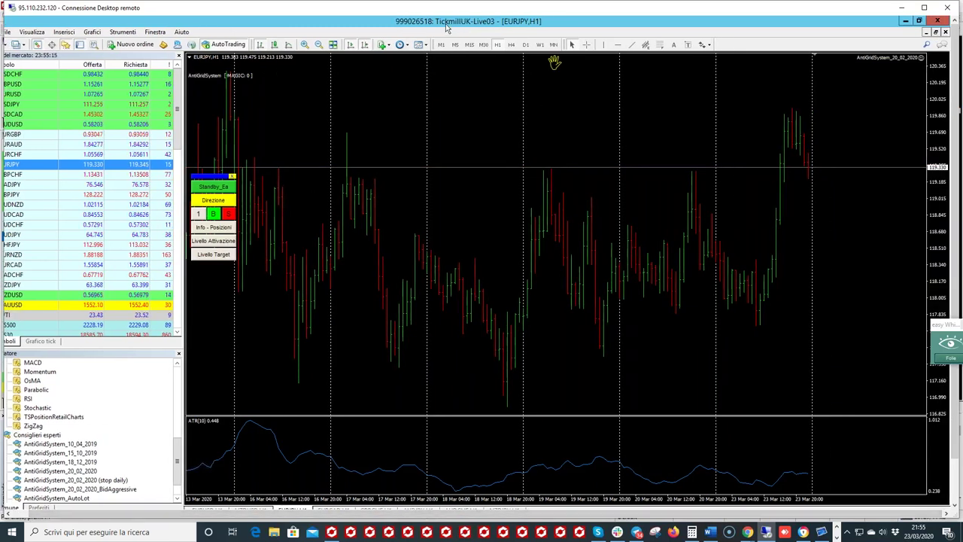
middle_click(820, 158)
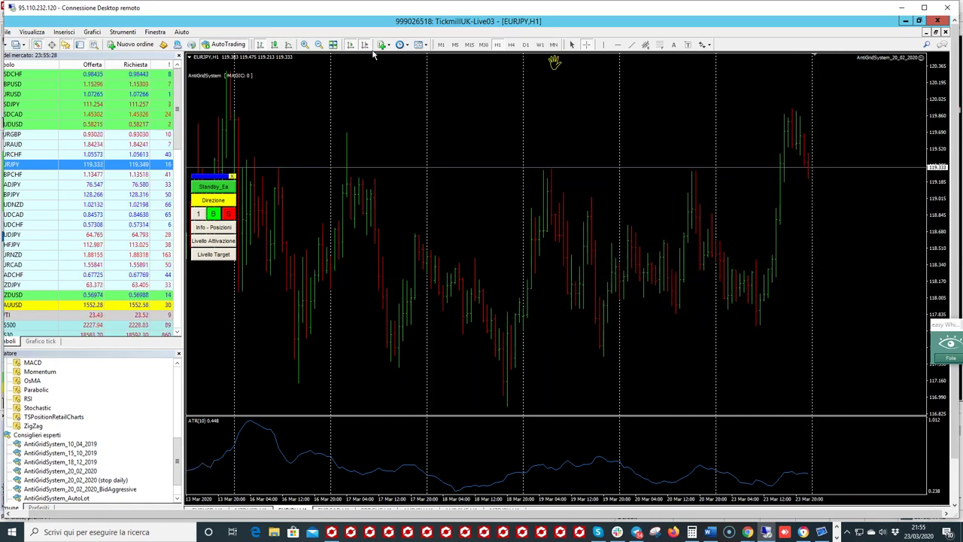
left_click(616, 45)
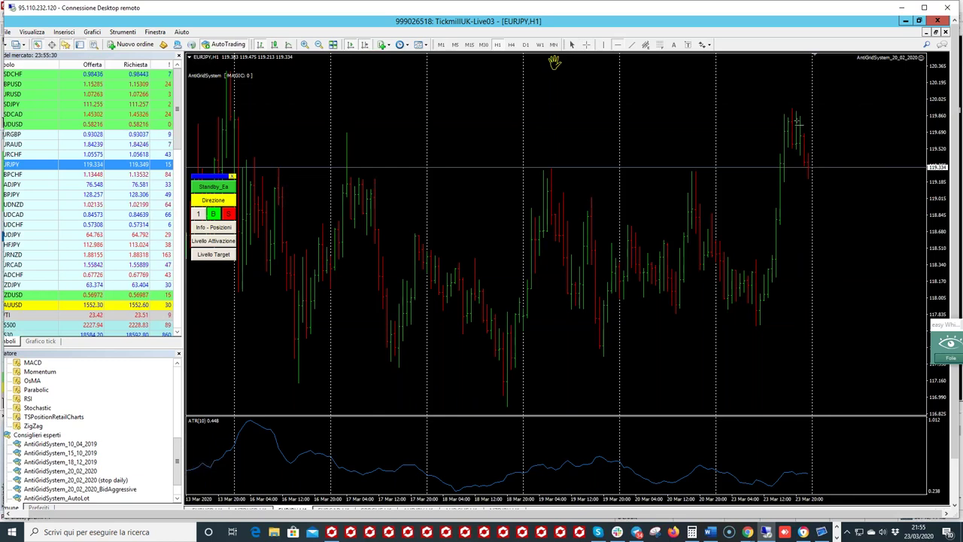
left_click(793, 111)
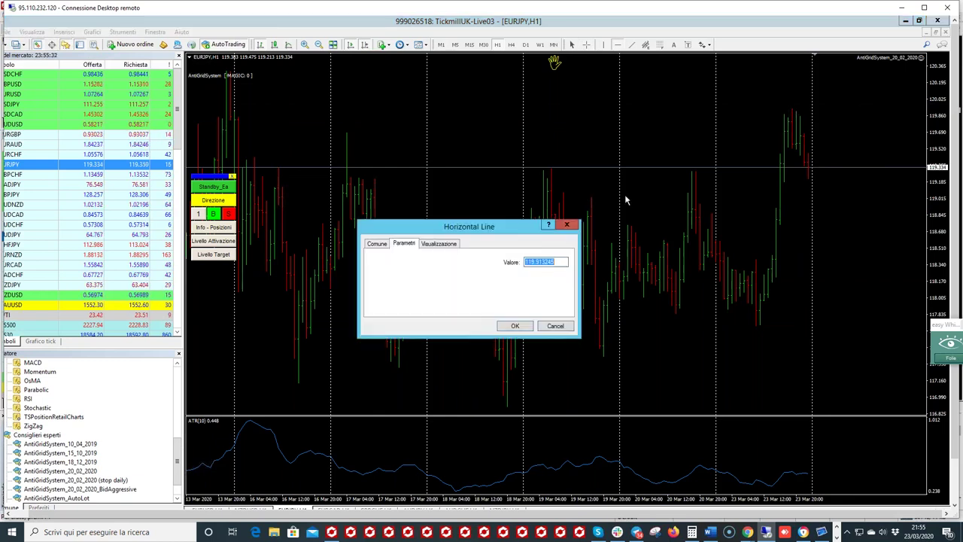
left_click(515, 328)
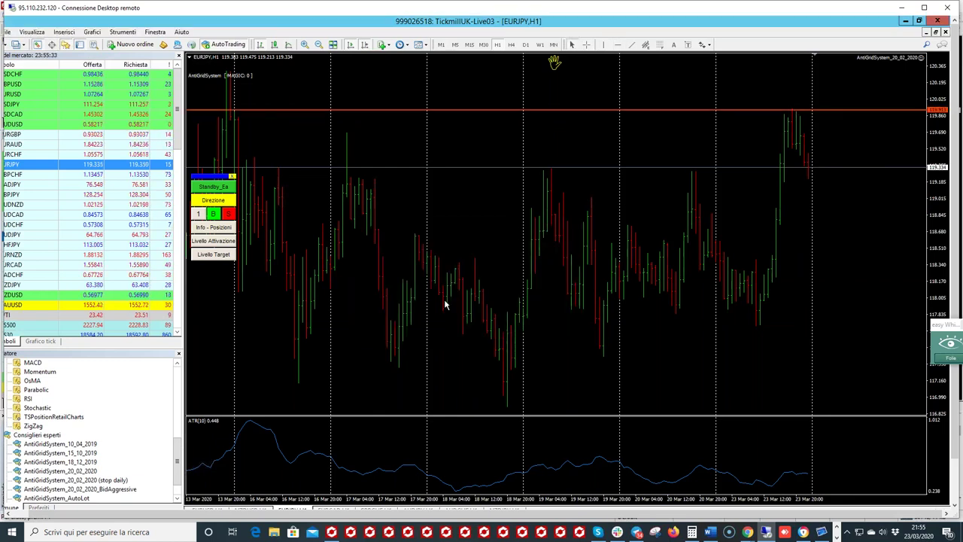
Create an upper activation level with the expert advisor's Livello Attivazione function and decline the lower one
left_click(213, 241)
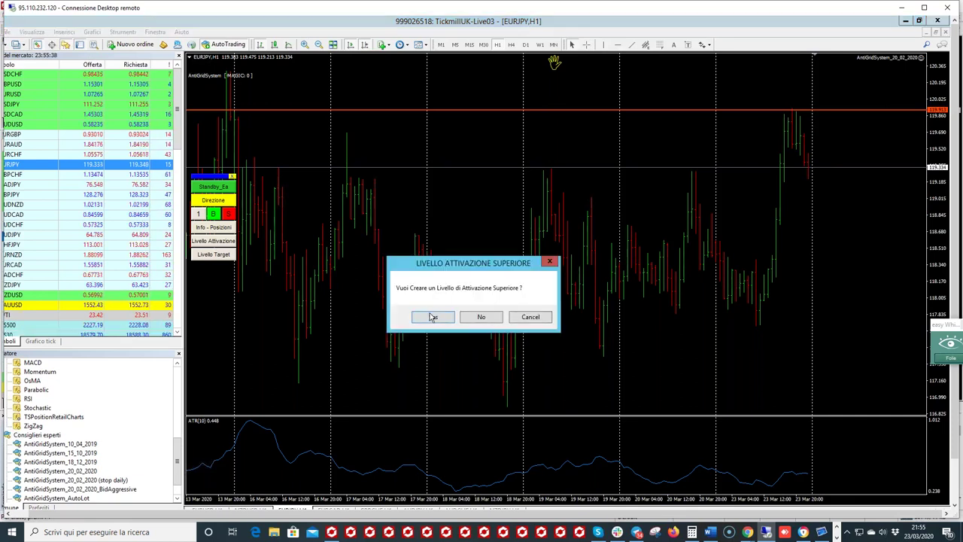
left_click(433, 317)
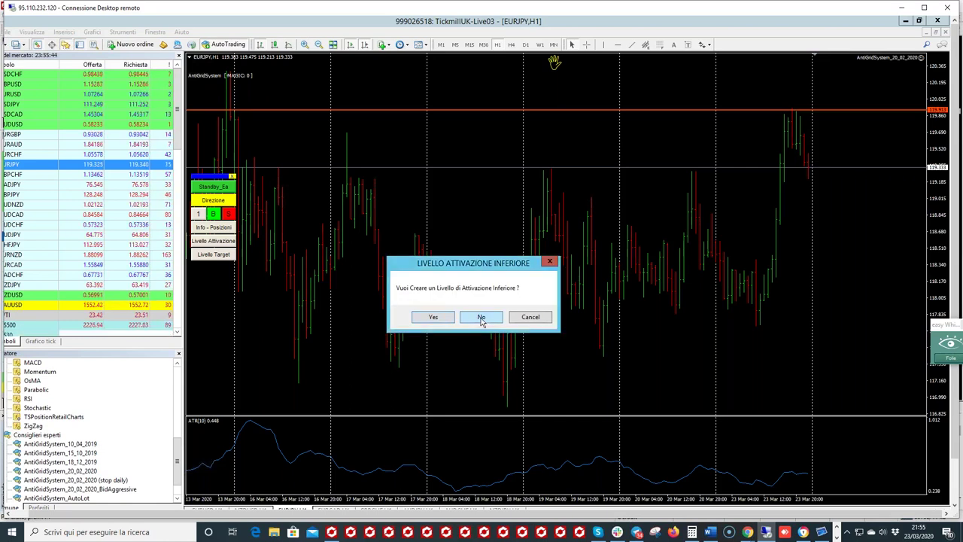
left_click(482, 318)
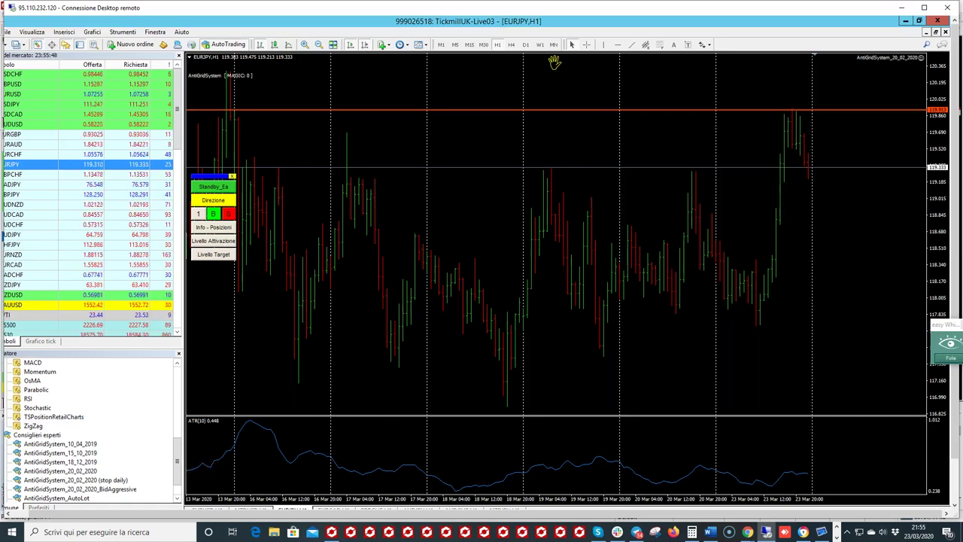
Show the Livello Attivazione prompts again, declining the upper level's removal and a lower level, and try the Livello Target function
left_click(226, 242)
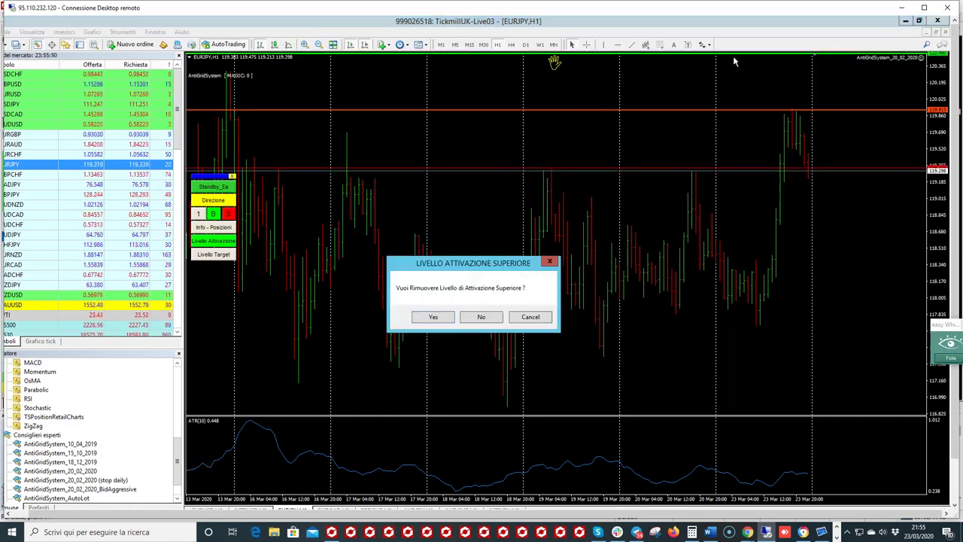
left_click(484, 317)
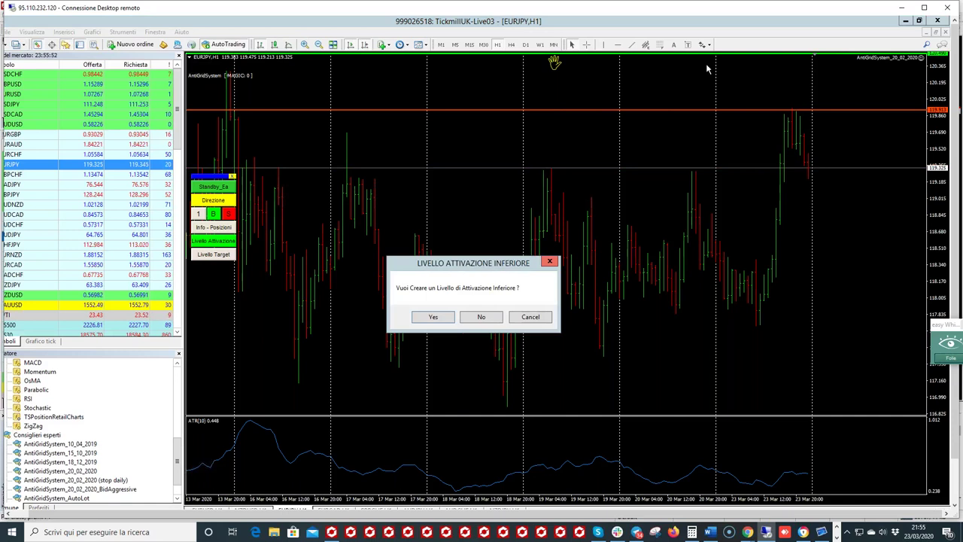
left_click(482, 317)
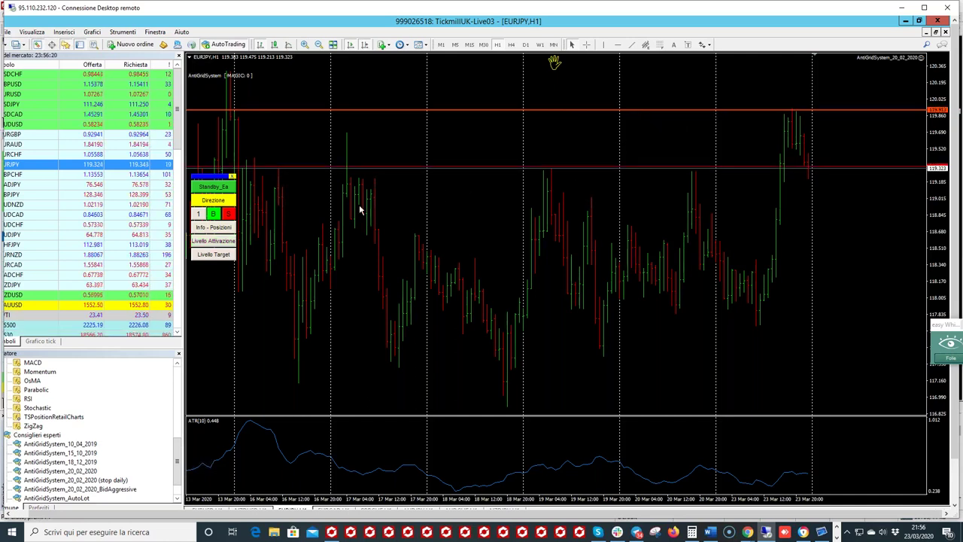
left_click(213, 256)
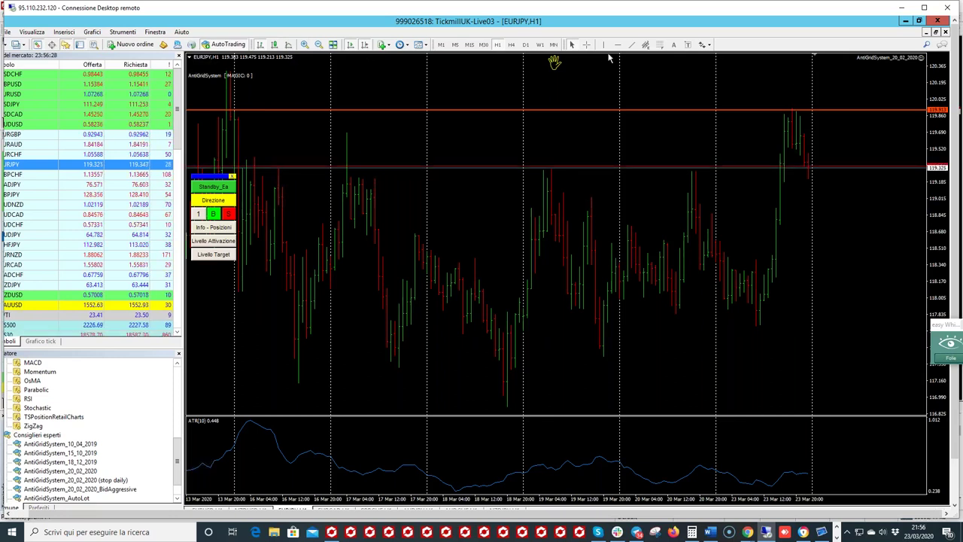
Open the AntiGridSystem_20_02_2020 input values, enlarge the dialog to show more parameters, and open the Max_Spread value for editing
middle_click(721, 458)
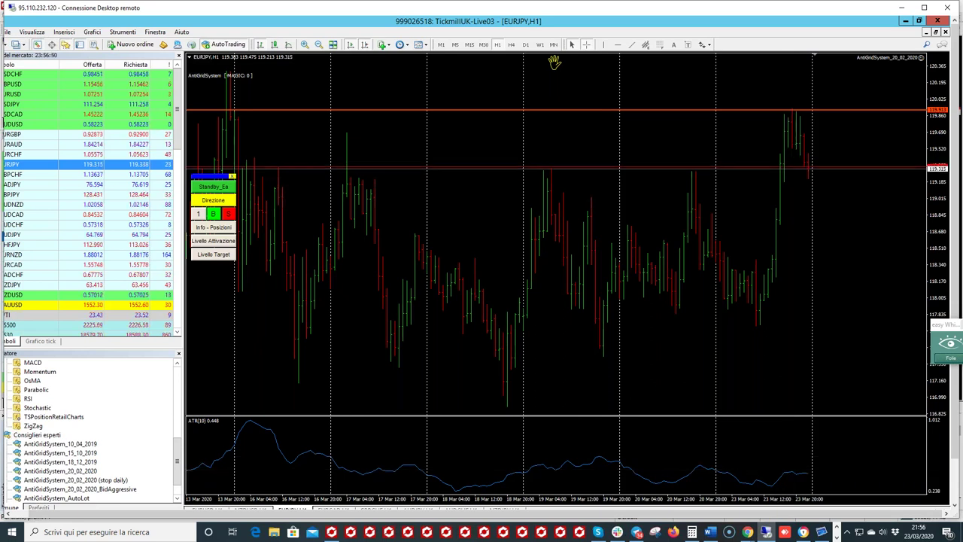
key("F7")
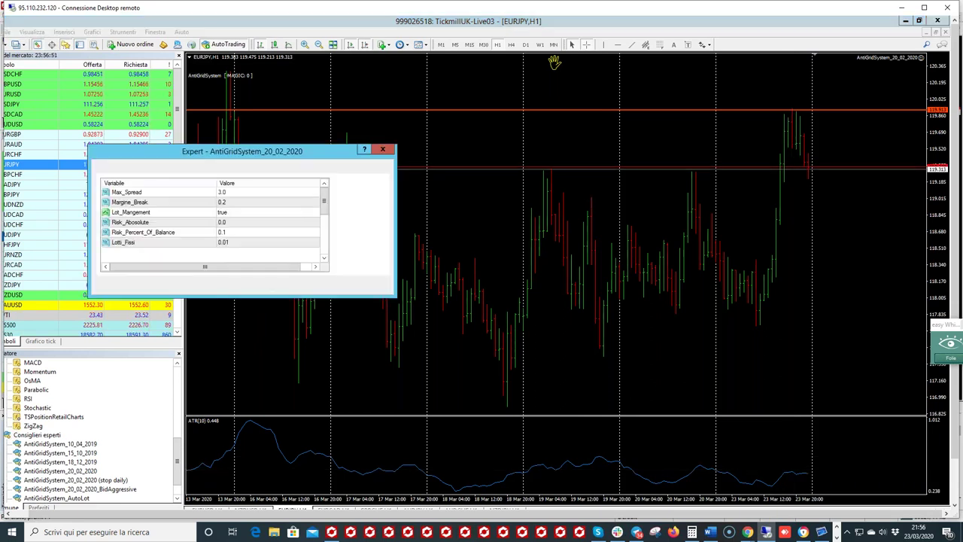
left_click_drag(395, 296, 462, 367)
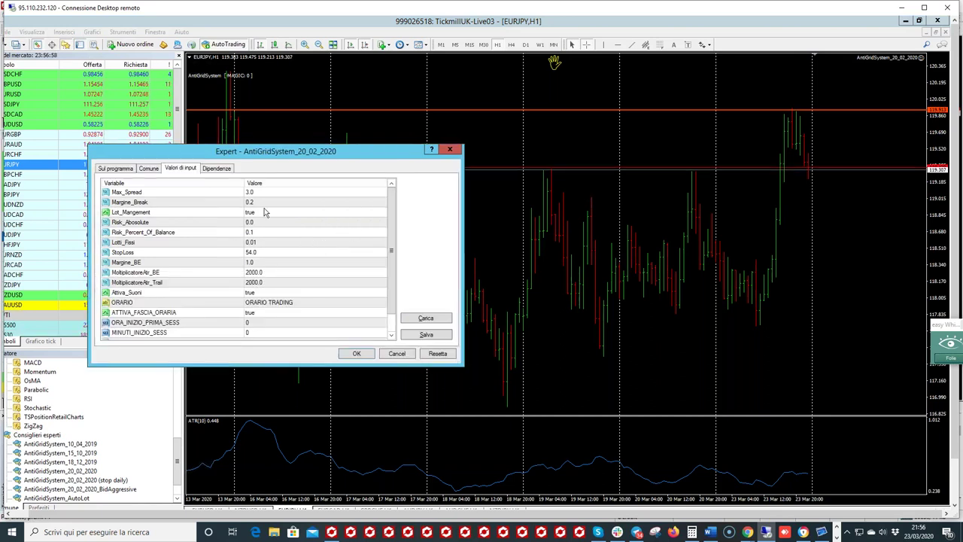
left_click(260, 213)
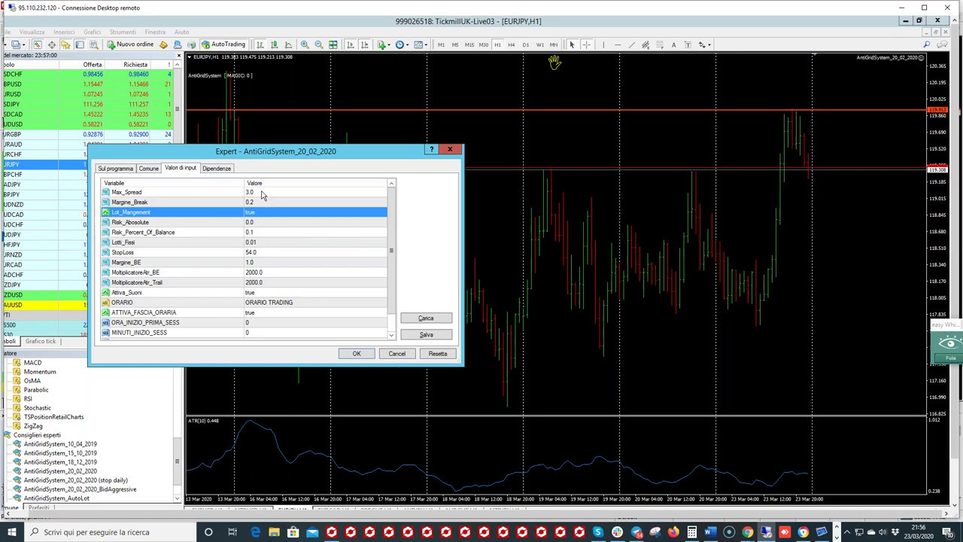
left_click(263, 193)
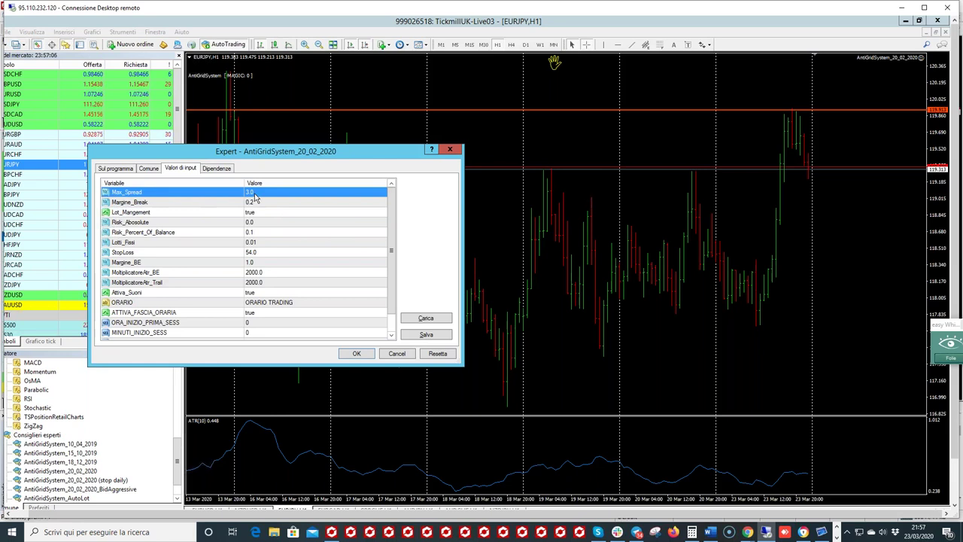
left_click(254, 194)
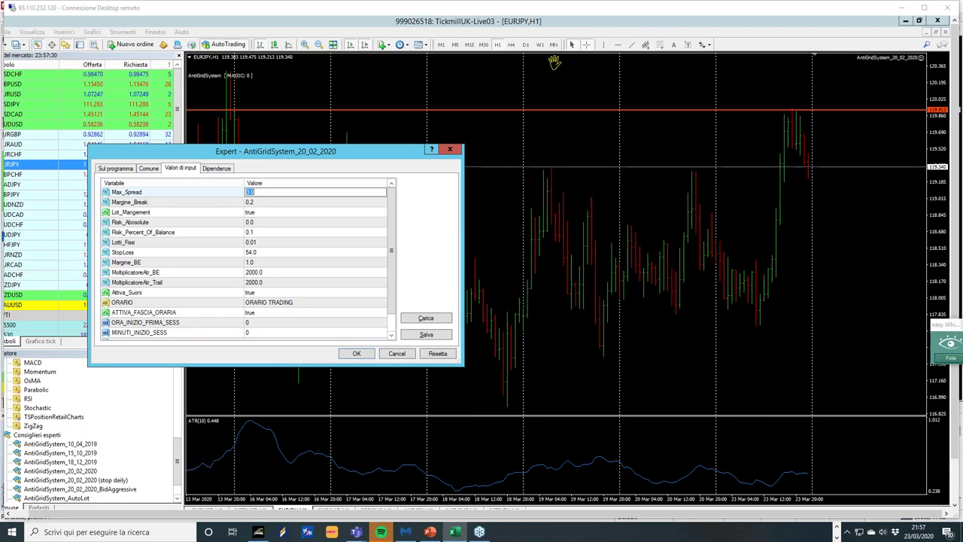
Switch to the Excel workbook "Strumenti per l'analisi retail", maximize it, and look through the instruments in the STRUMENTO column
key("alt+Tab")
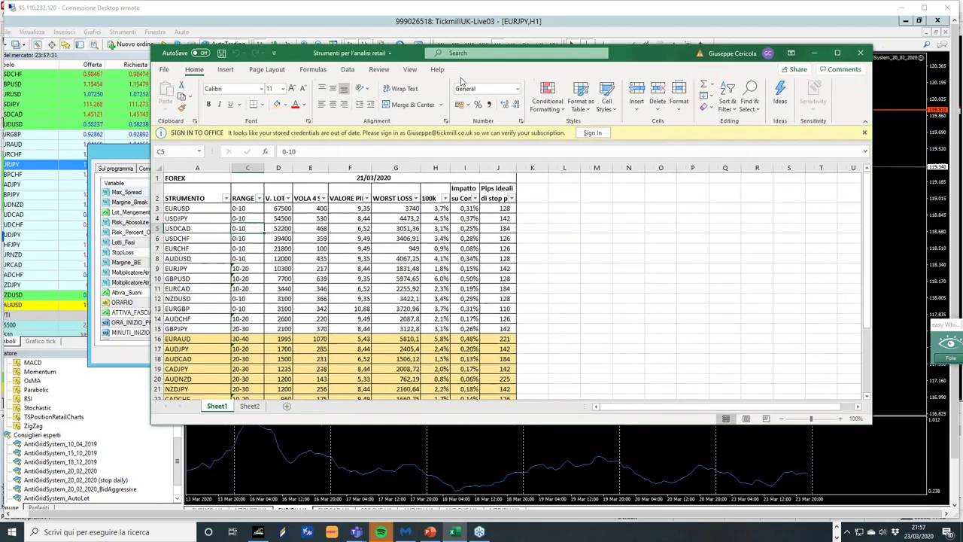
left_click(837, 52)
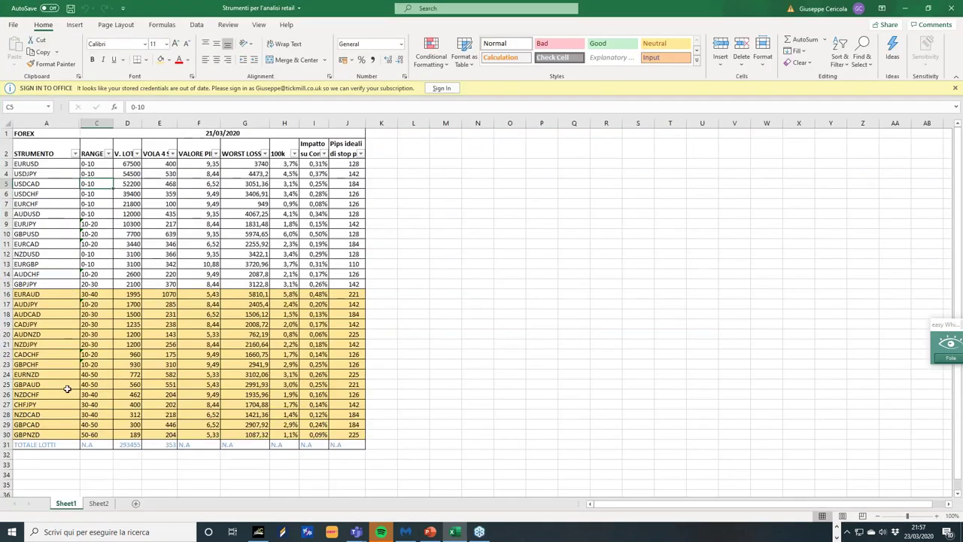
left_click(54, 365)
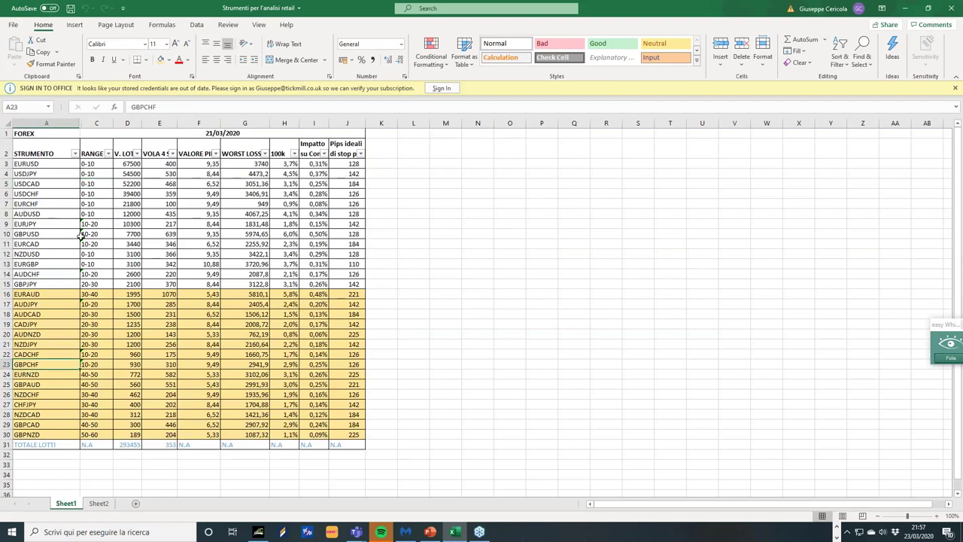
left_click(41, 283)
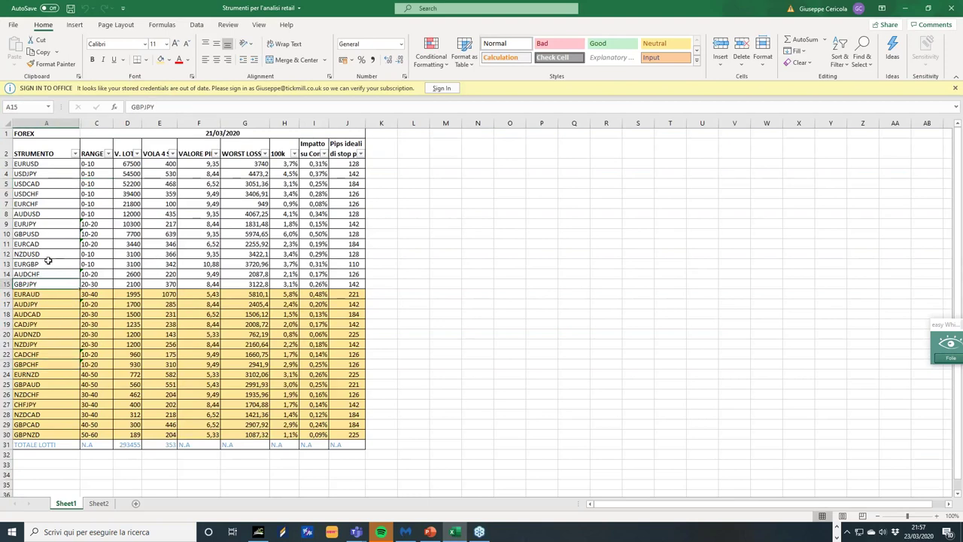
Filter the STRUMENTO column to show only EURJPY, searching the filter values for "eur"
left_click(74, 153)
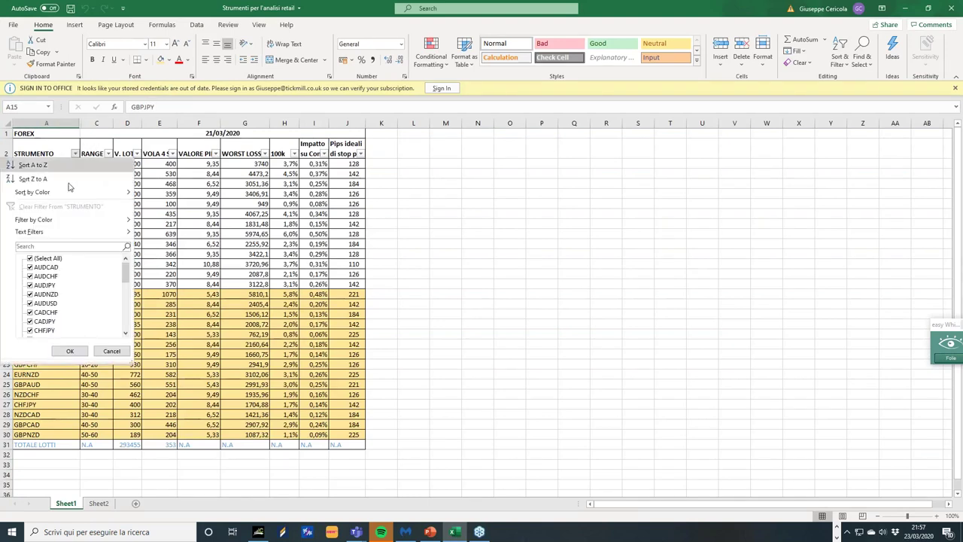
left_click(46, 247)
type("eur")
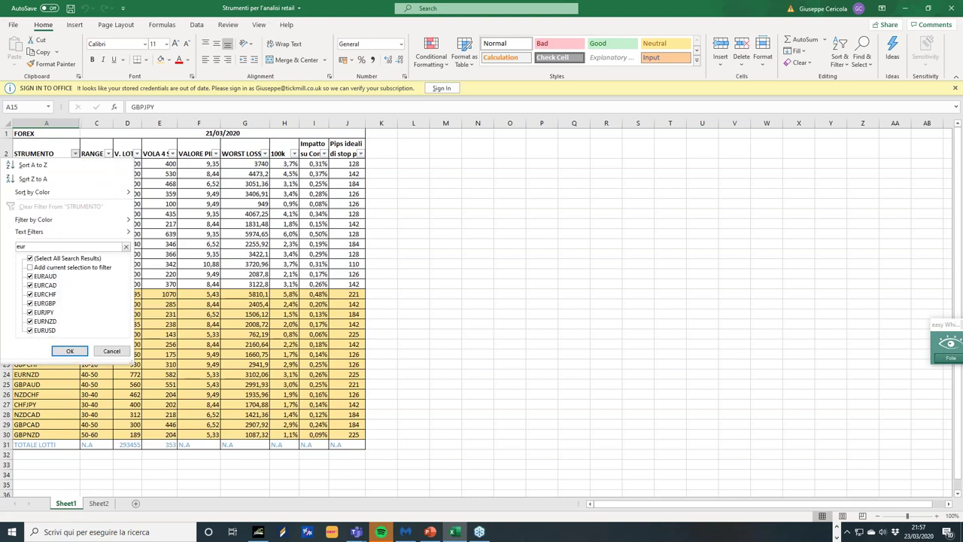
left_click(53, 314)
left_click(31, 277)
left_click(30, 259)
left_click(30, 259)
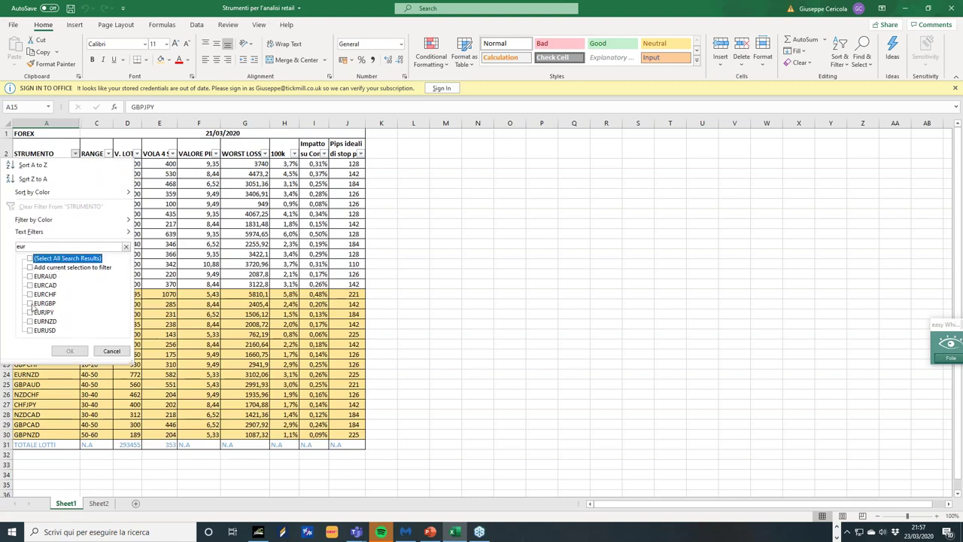
left_click(31, 313)
left_click(69, 351)
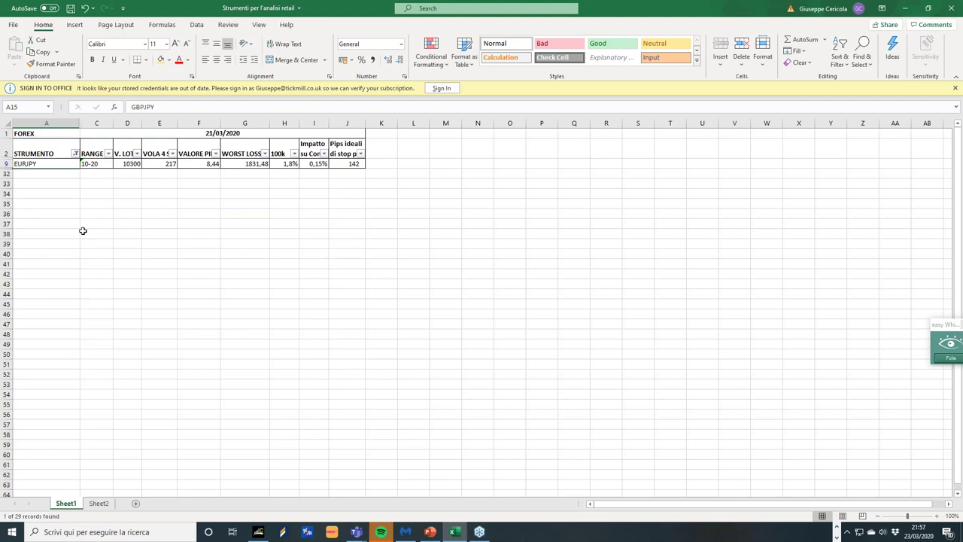
Examine the EURJPY row's range, four-week volatility, account impact and ideal stop pips, including the formulas behind the last two
left_click(94, 183)
left_click(86, 165)
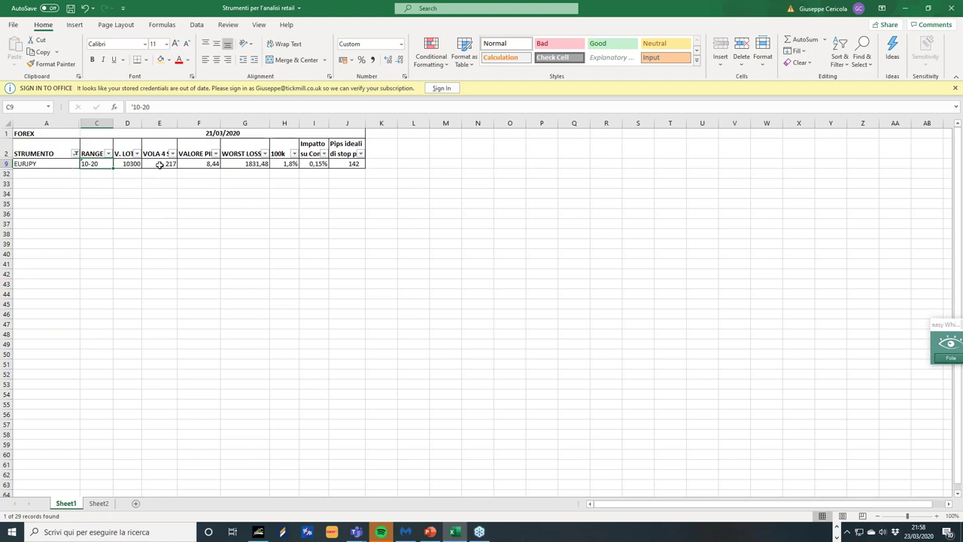
left_click(154, 165)
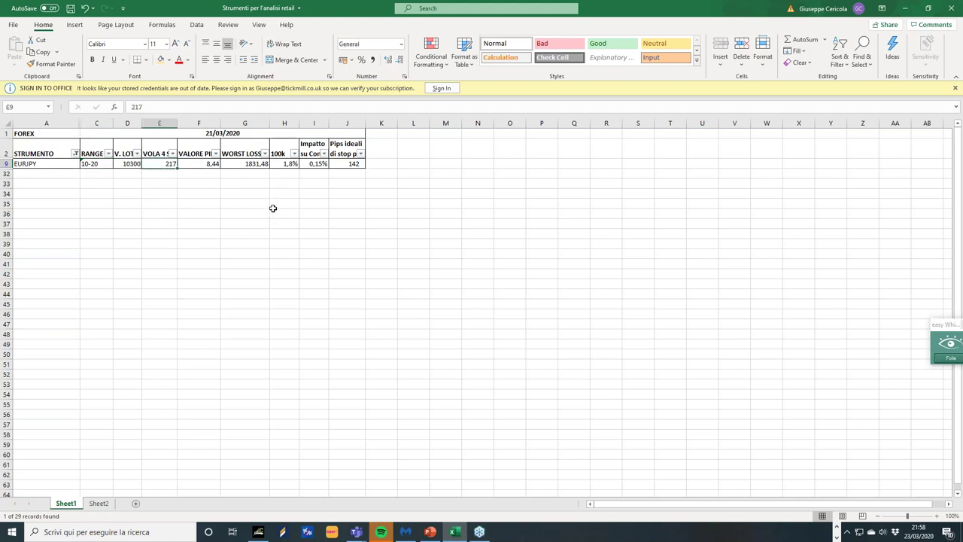
left_click(320, 181)
left_click(316, 163)
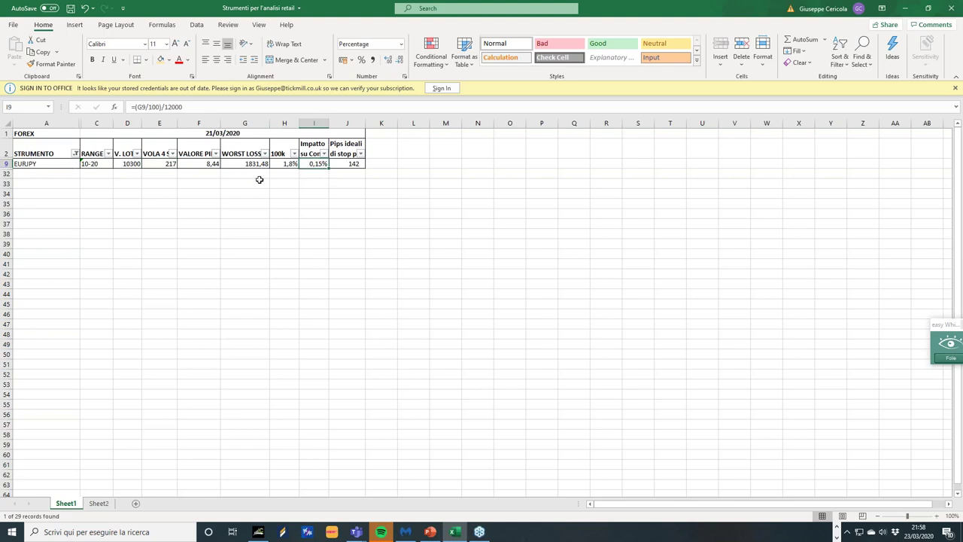
left_click(349, 163)
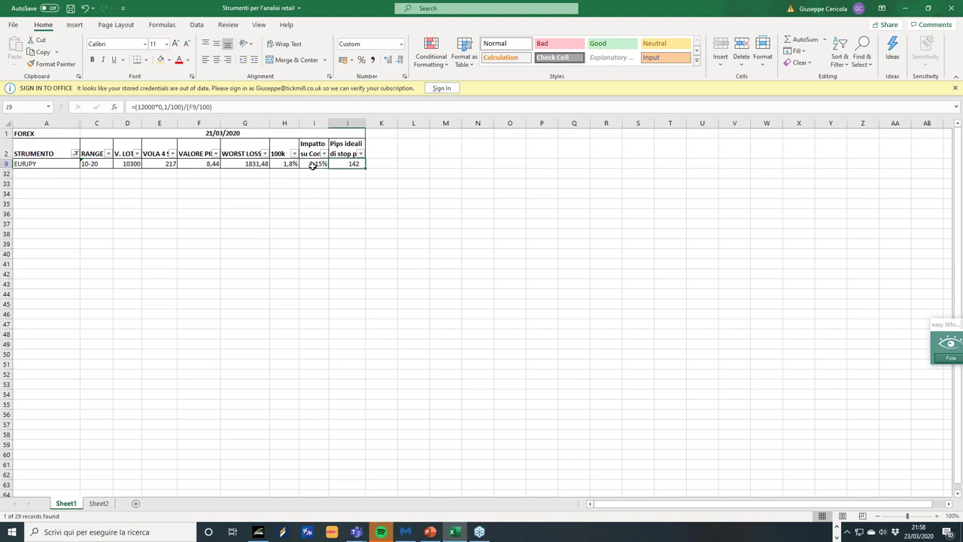
left_click(315, 165)
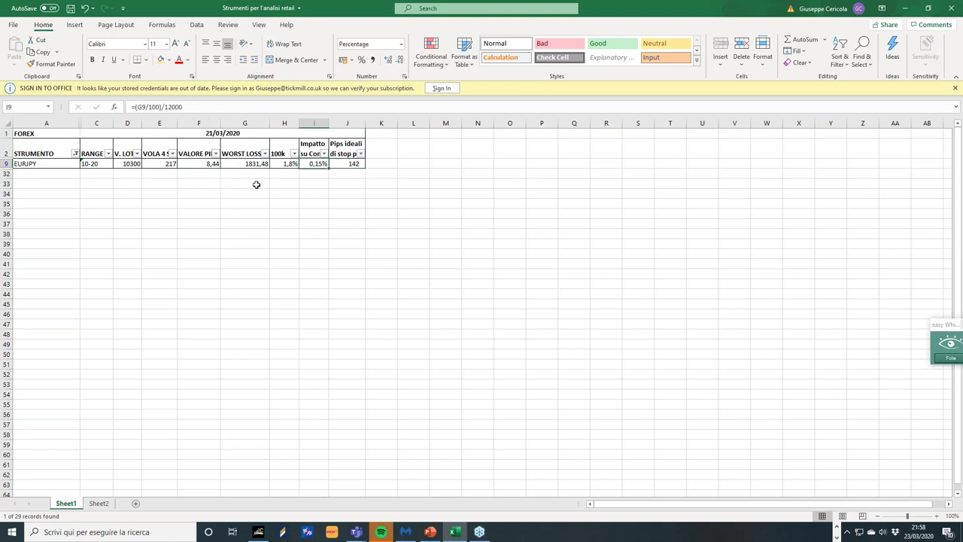
left_click(351, 164)
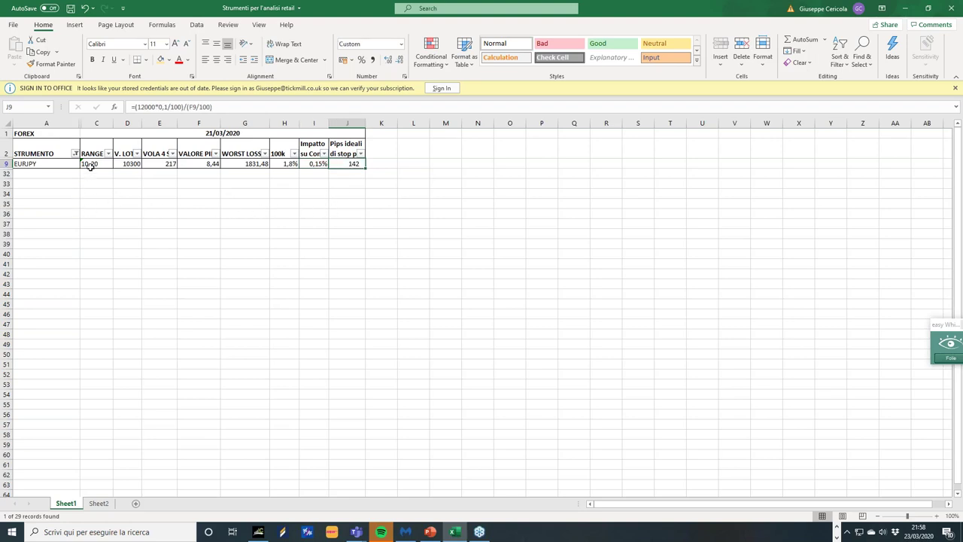
Minimize the workbook to return to the expert advisor's input values, and set Max_Spread to 20
left_click(905, 9)
left_click(272, 193)
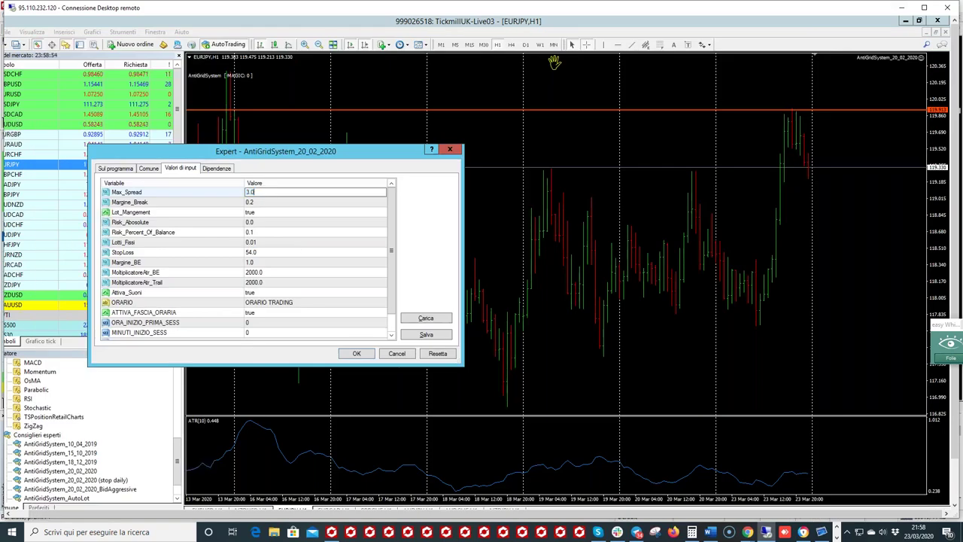
key("BackSpace")
type("20")
left_click(279, 215)
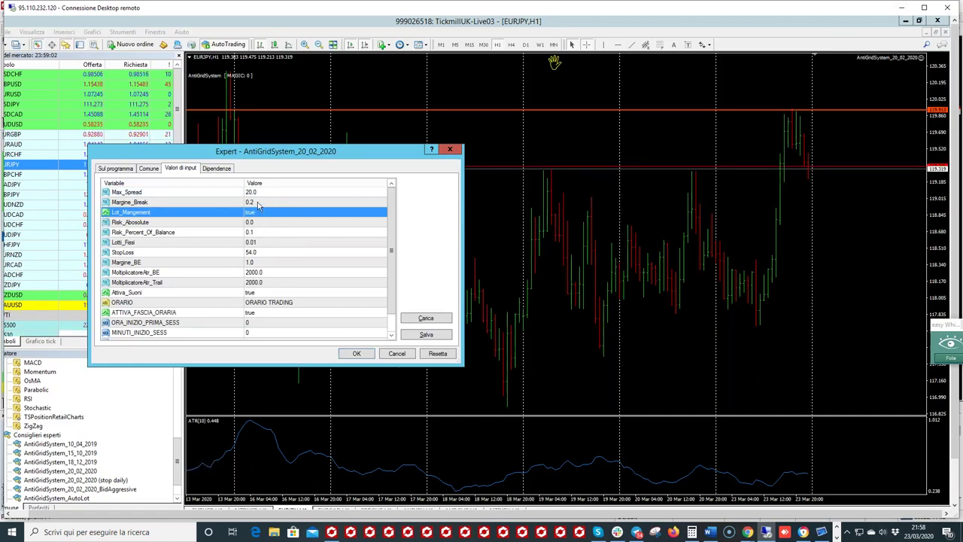
Set the expert advisor's Margine_Break input to 0.5
key("Up")
key("Return")
left_click(260, 201)
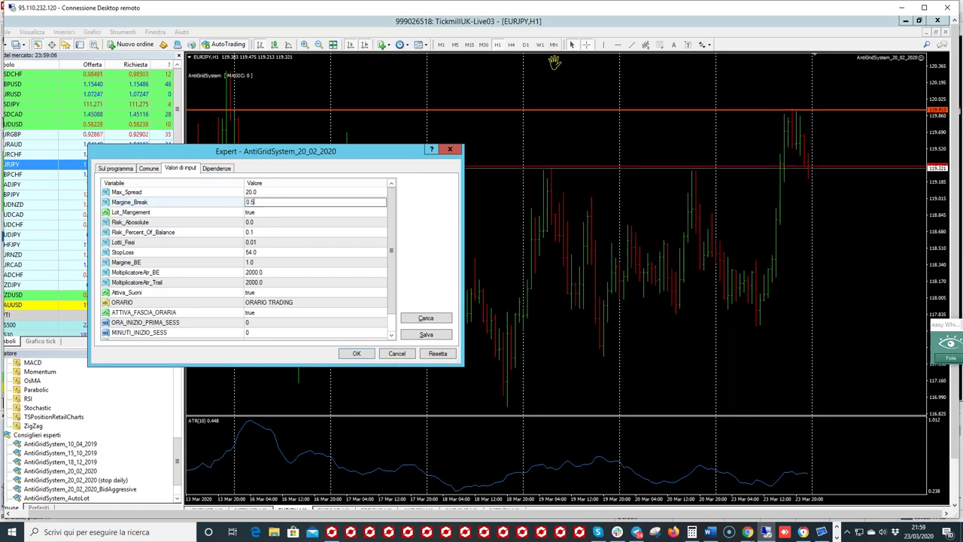
type(".5")
left_click(266, 224)
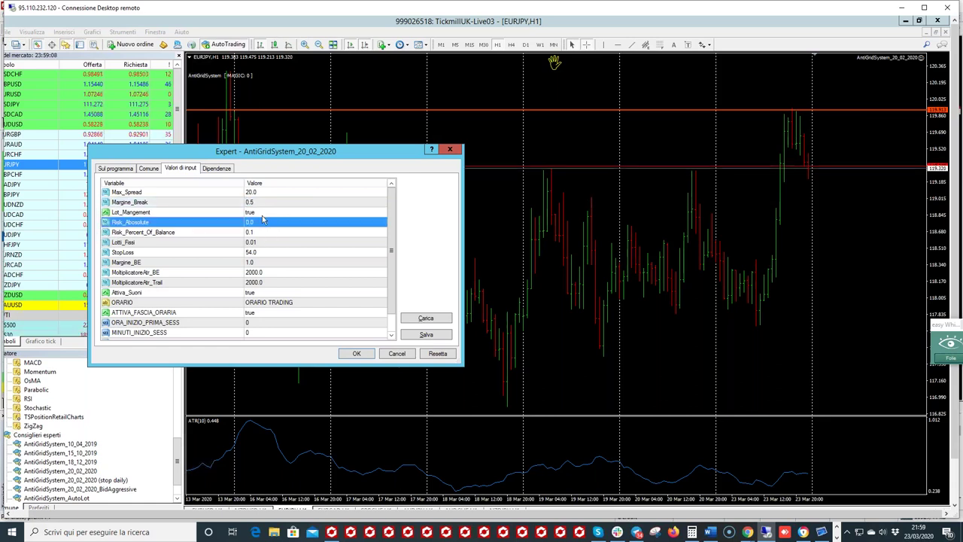
Examine the expert's lot management settings, comparing Lot_Mangement, Risk_Percent_Of_Balance and Lotti_Fissi
left_click(260, 214)
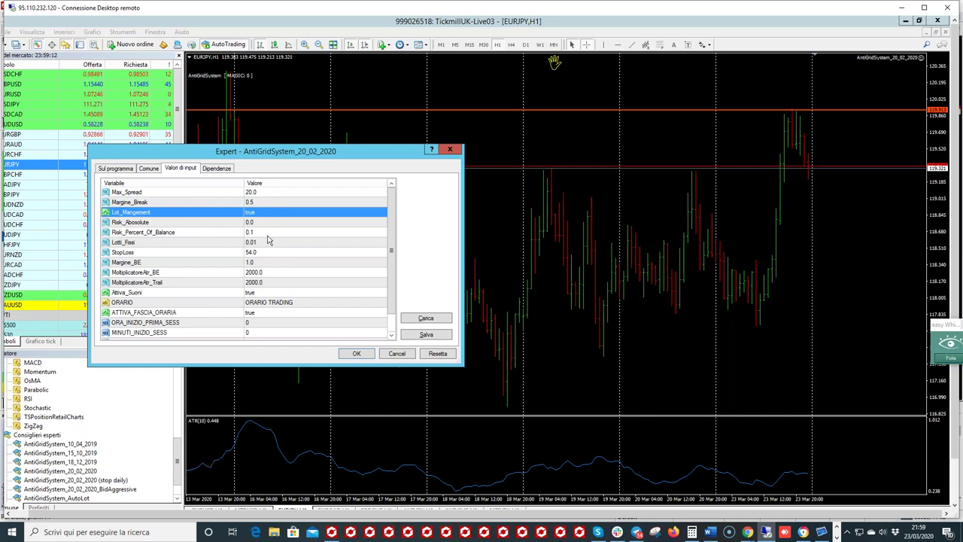
left_click(268, 235)
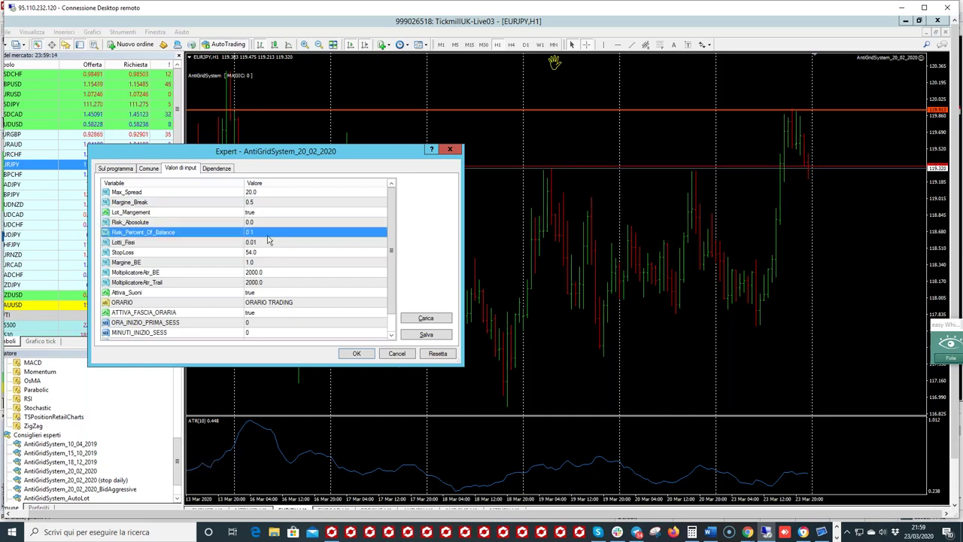
left_click(265, 235)
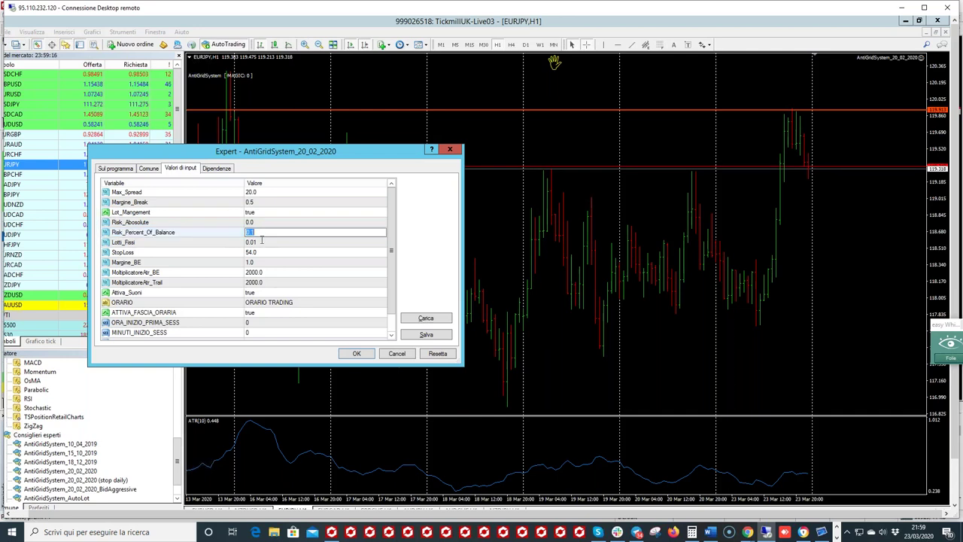
left_click(263, 243)
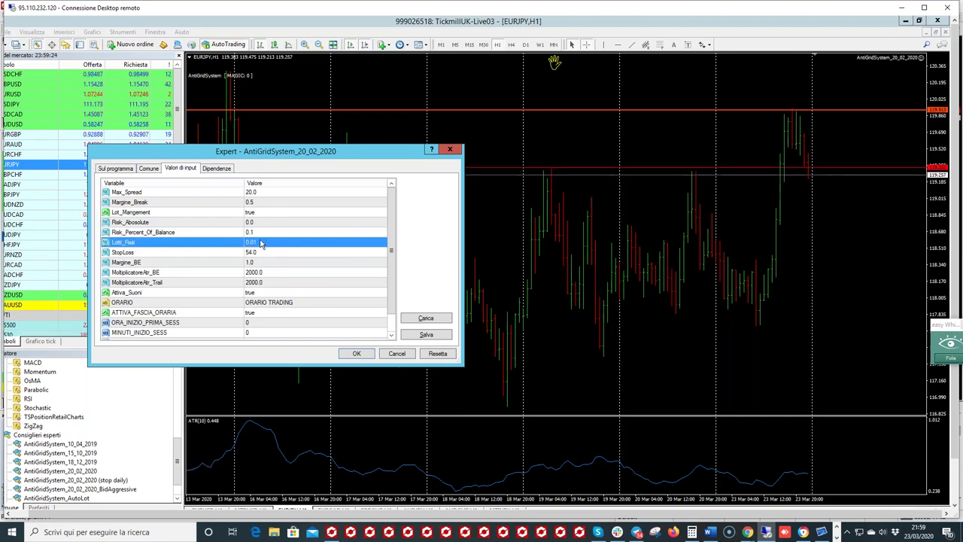
left_click(165, 213)
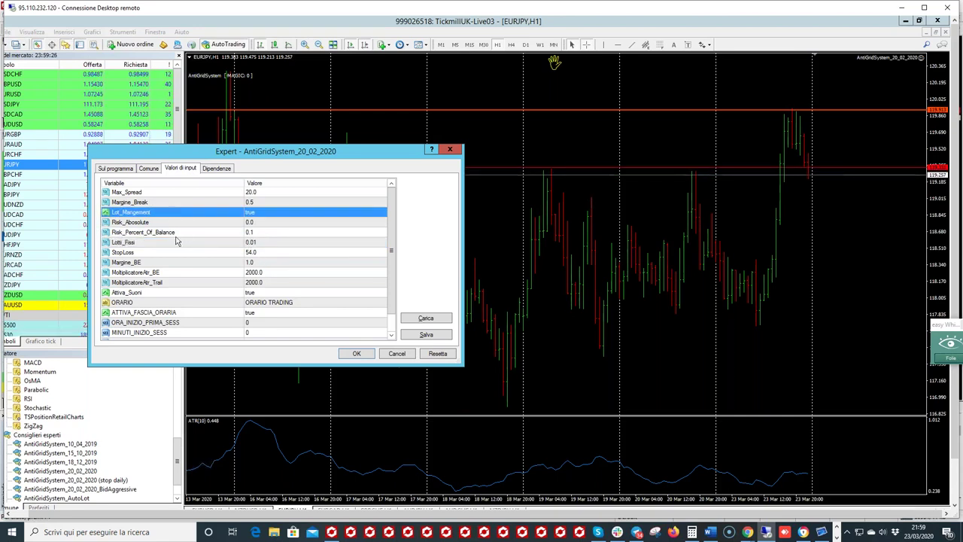
left_click(252, 233)
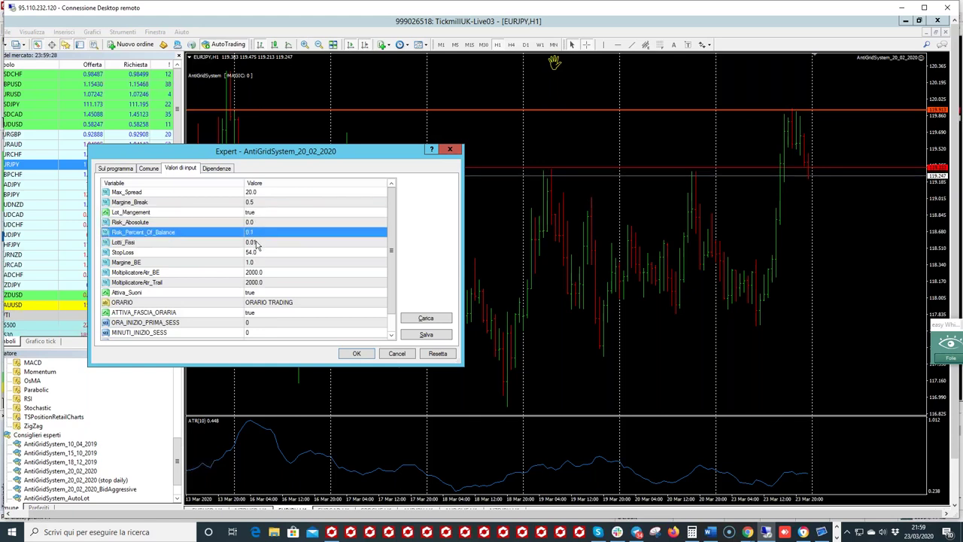
left_click(253, 242)
left_click(259, 234)
Set the expert advisor's StopLoss input to 47
left_click(260, 255)
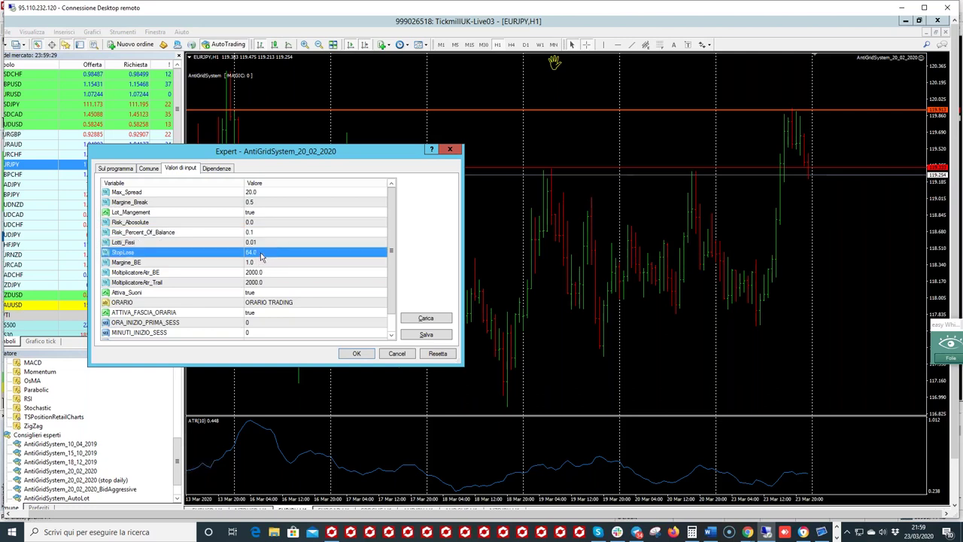
left_click(261, 255)
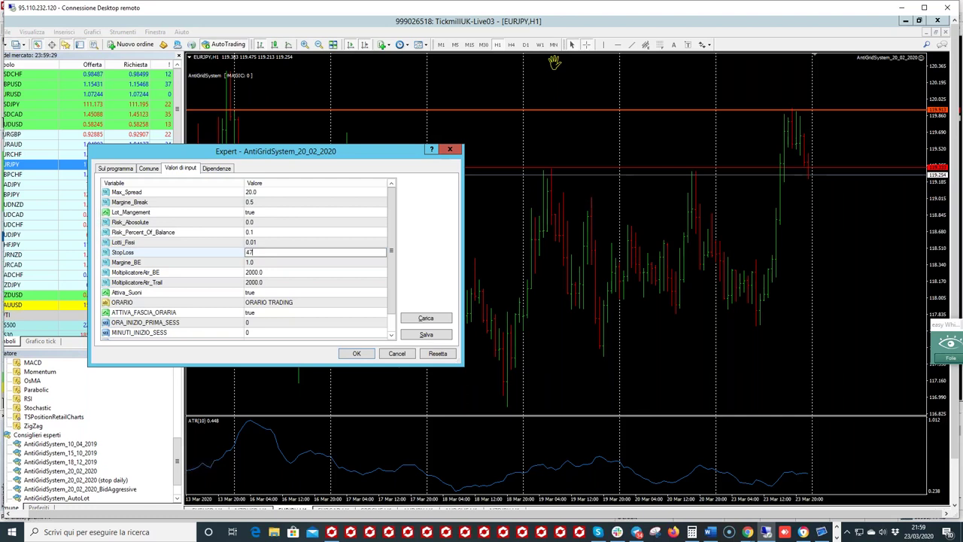
type("47")
left_click(262, 266)
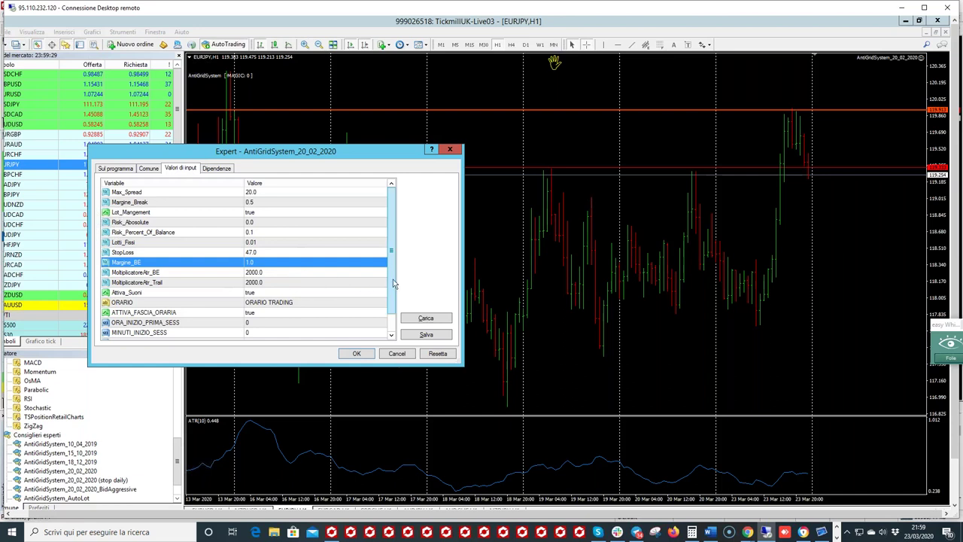
Check the Margine_BE and trading session hour inputs, and apply the expert advisor's settings
scroll(393, 283, "down", 1)
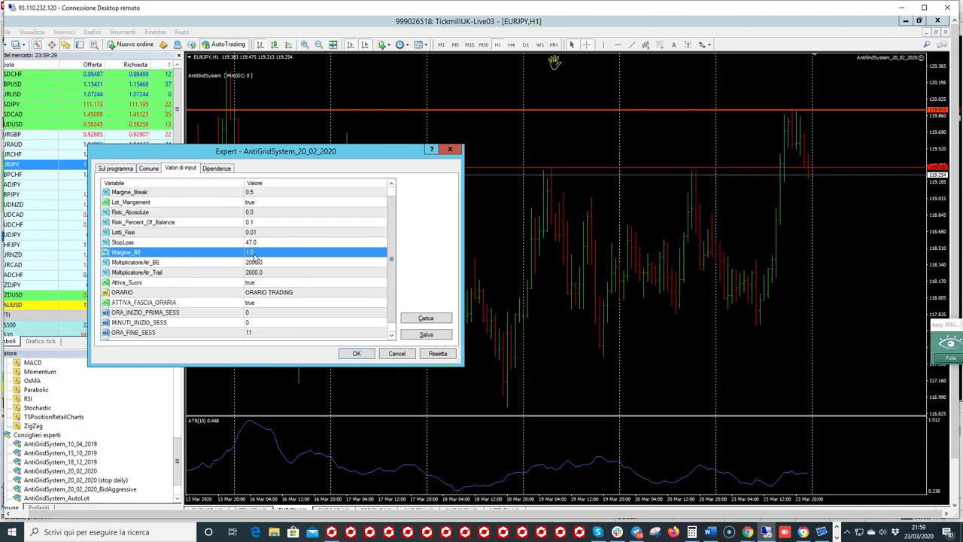
scroll(276, 286, "down", 1)
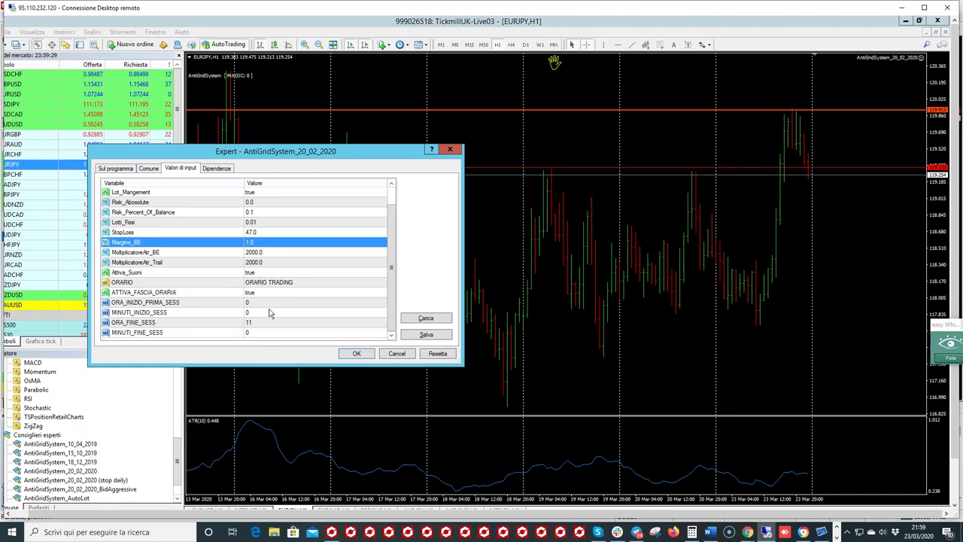
left_click(256, 305)
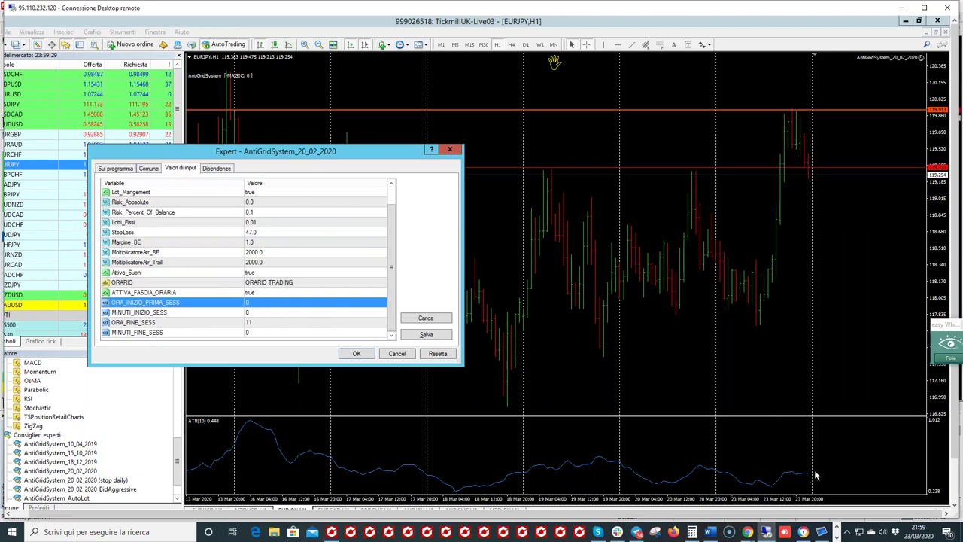
left_click(268, 324)
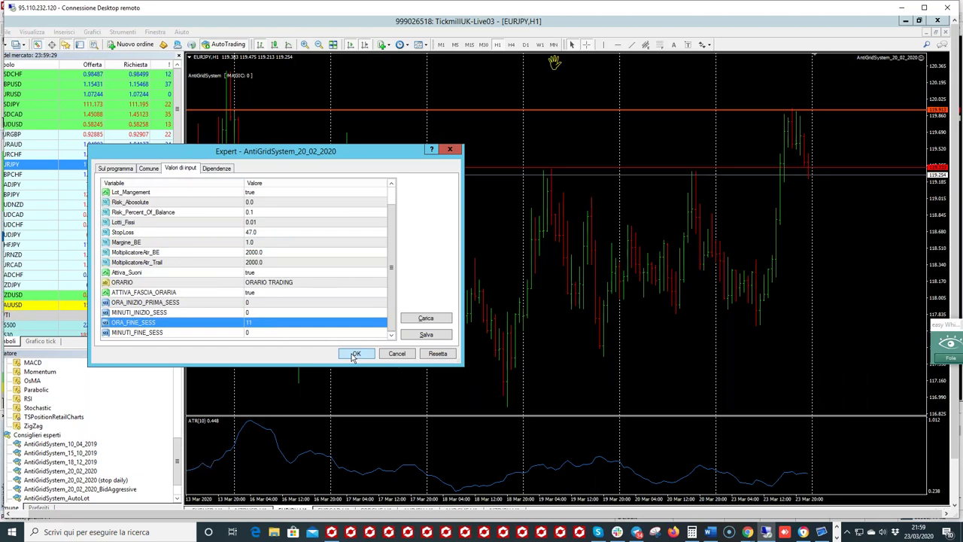
left_click_drag(357, 355, 357, 362)
left_click(357, 354)
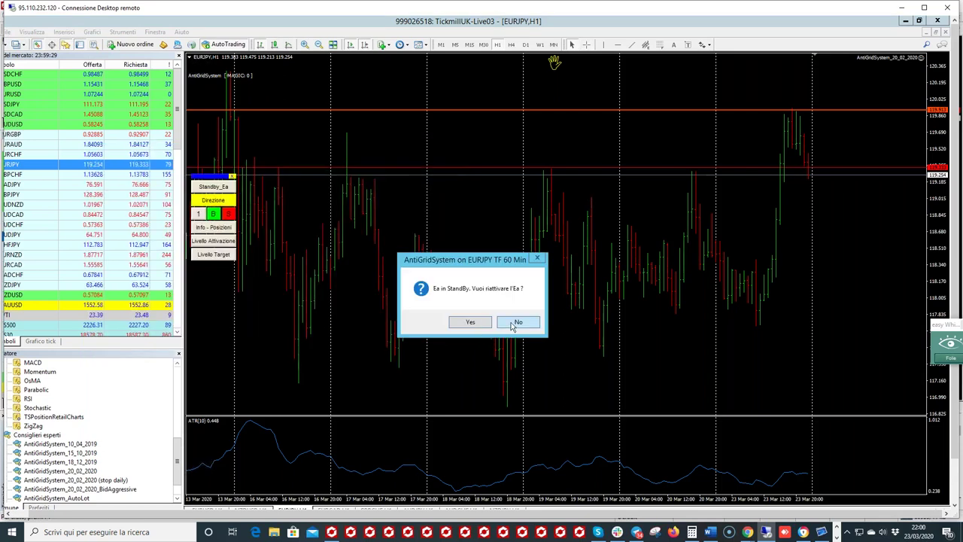
Reactivate the expert advisor from standby and set it to open 2 BUY trades on EURJPY
left_click(472, 322)
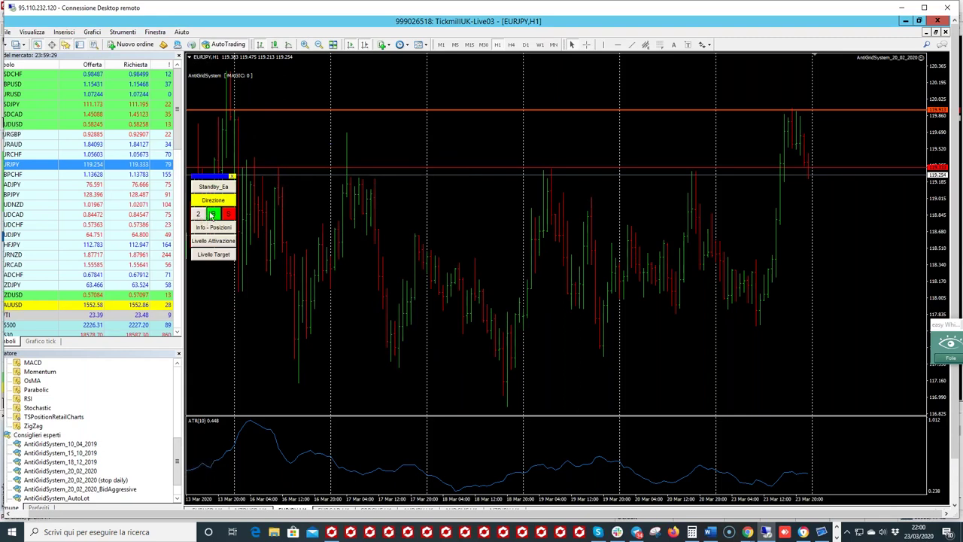
left_click(214, 216)
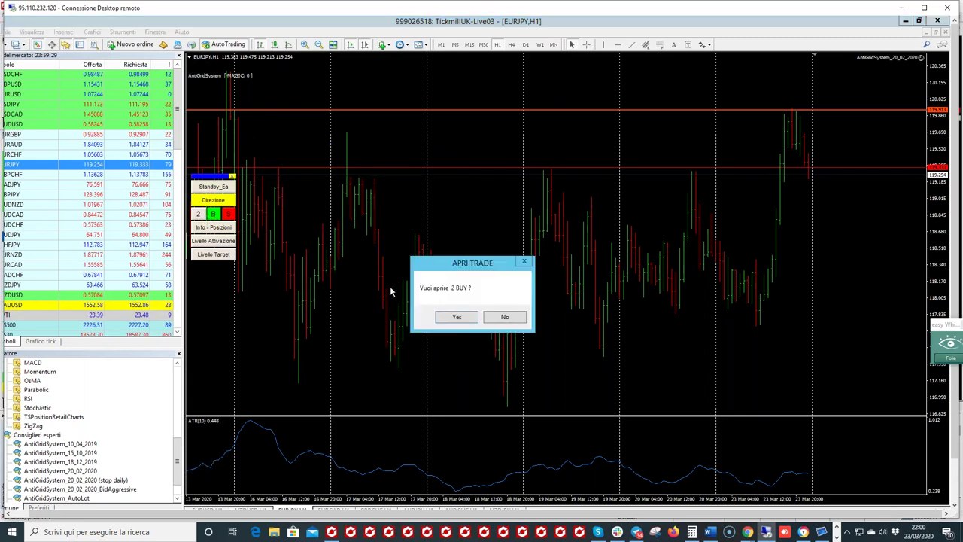
left_click(453, 318)
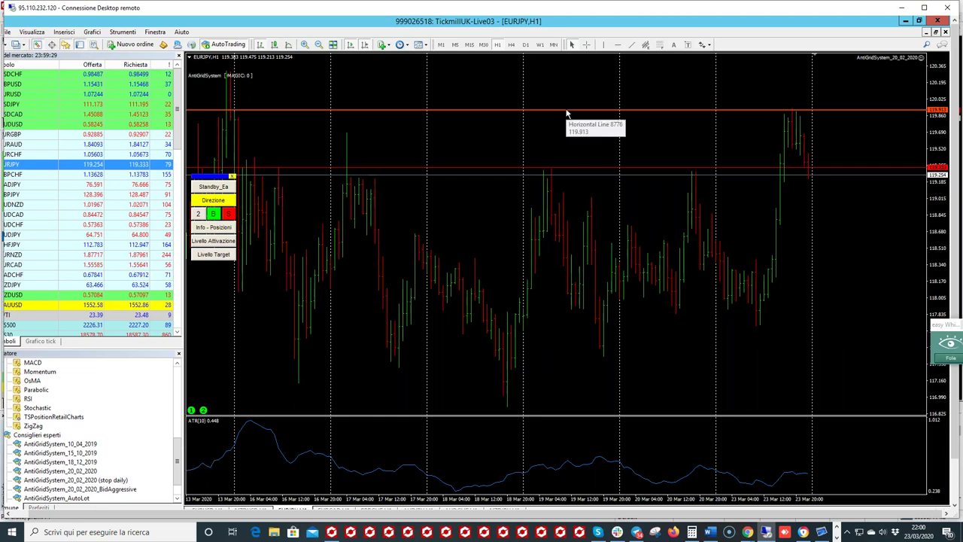
Switch to the local MetaTrader window and set its EURJPY chart to the daily timeframe
scroll(560, 110, "up", 1)
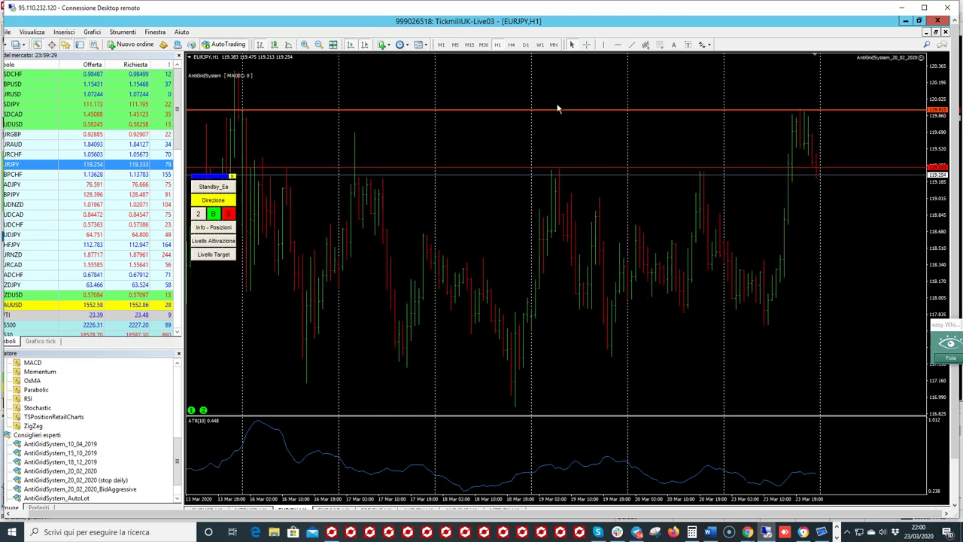
left_click(924, 7)
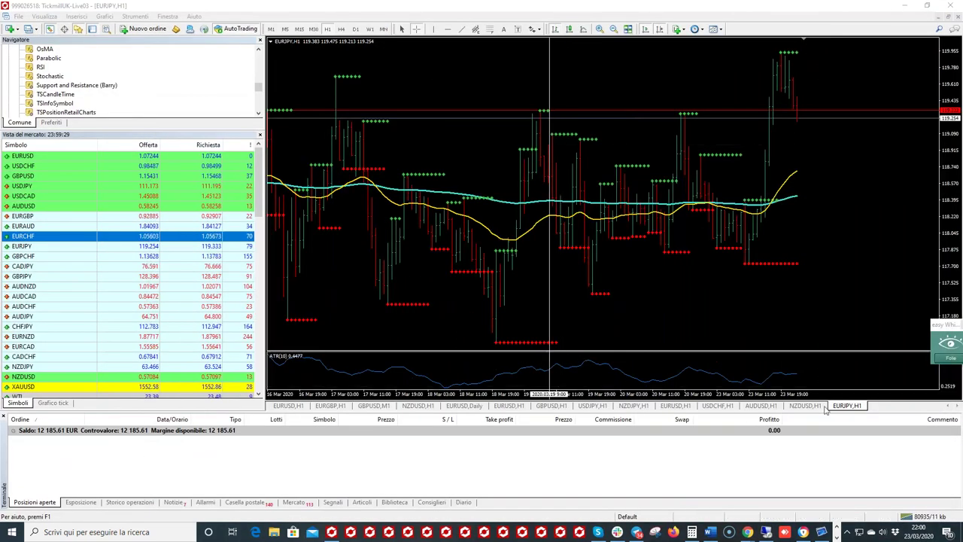
left_click(355, 28)
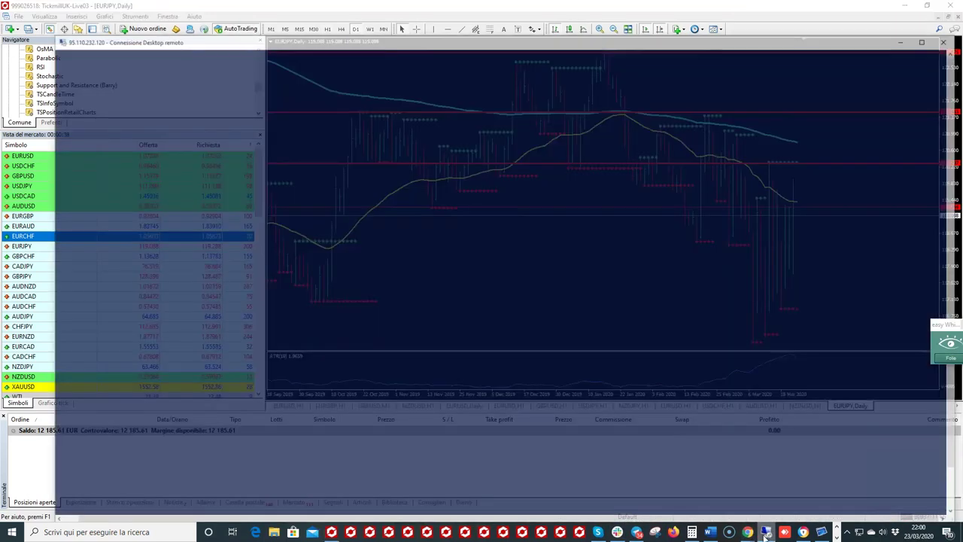
Return to the remote desktop's EURJPY H1 chart, dismiss the trading-hours alarm and zoom the chart out
left_click(775, 463)
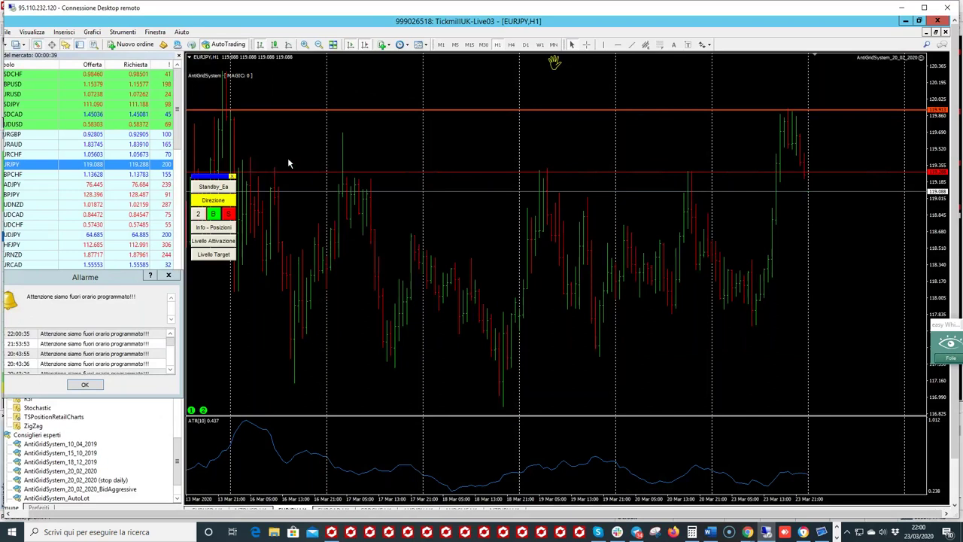
left_click(85, 386)
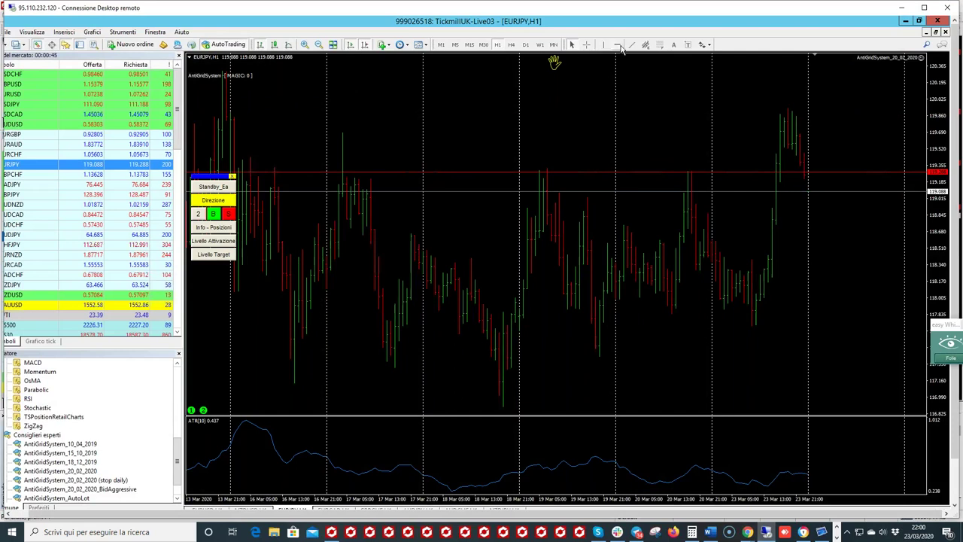
left_click(318, 44)
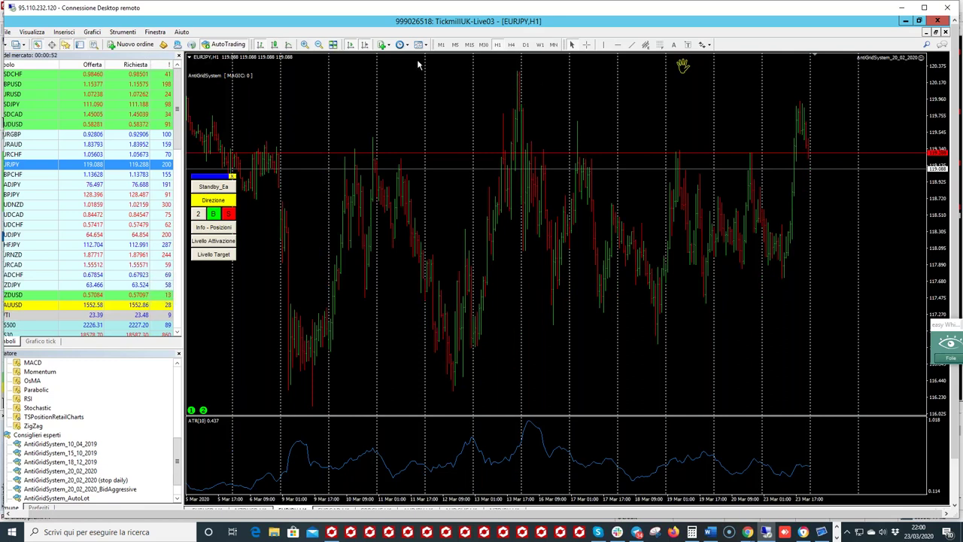
left_click(617, 45)
left_click(518, 73)
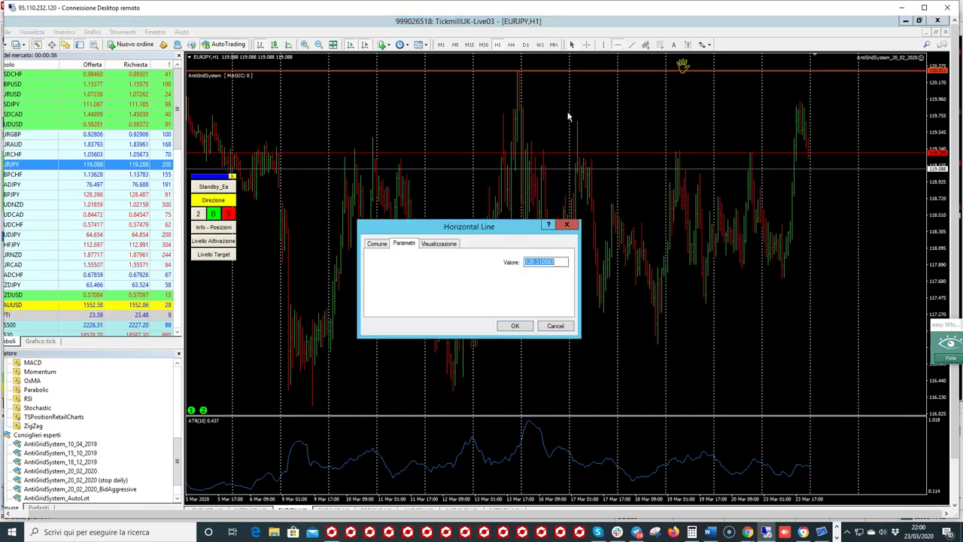
left_click(572, 225)
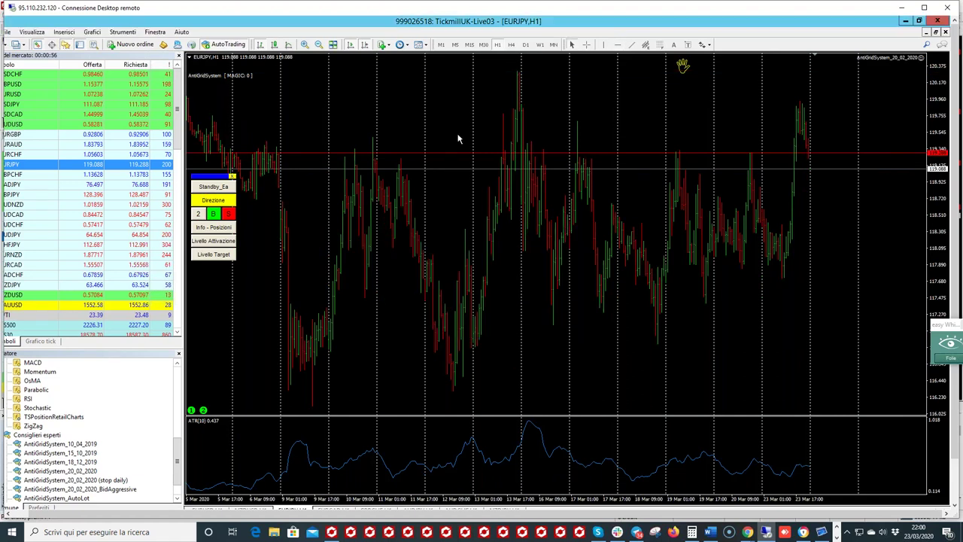
Create an upper target level at 120.323 for the expert advisor, decline a lower one, and inspect the level with the crosshair
left_click(222, 257)
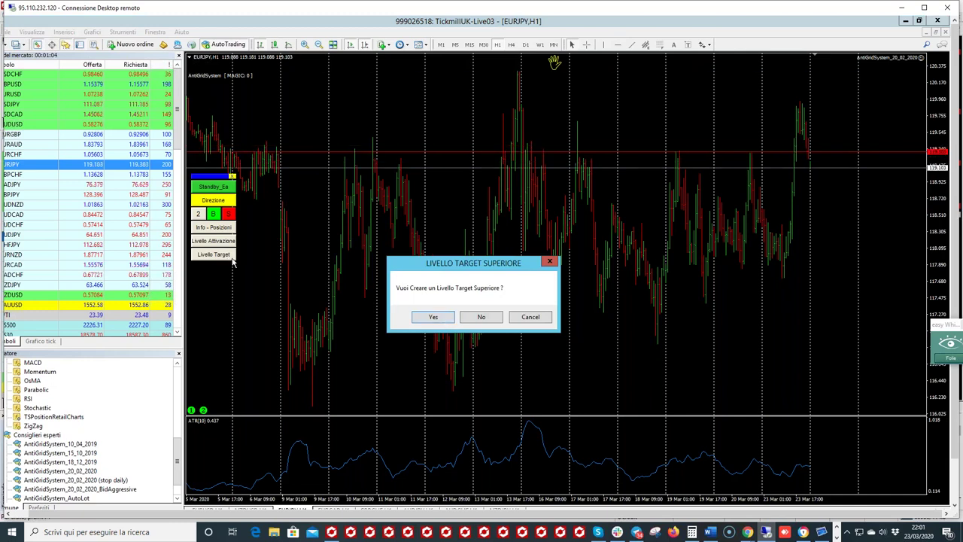
left_click(432, 318)
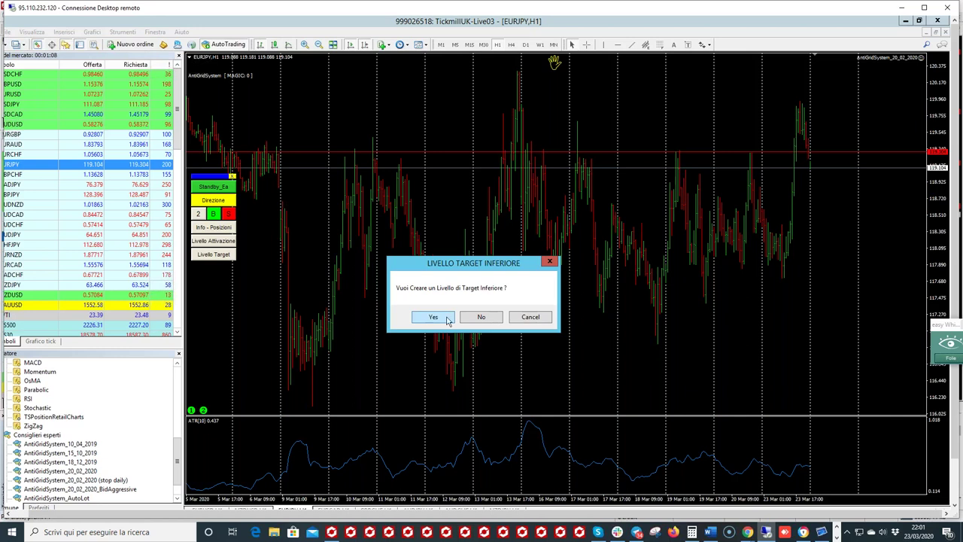
left_click(483, 318)
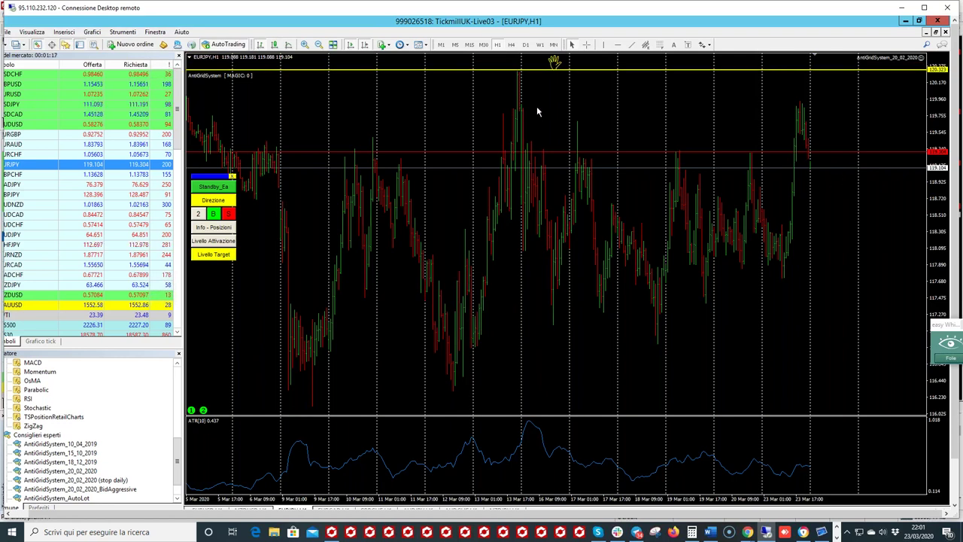
left_click(586, 44)
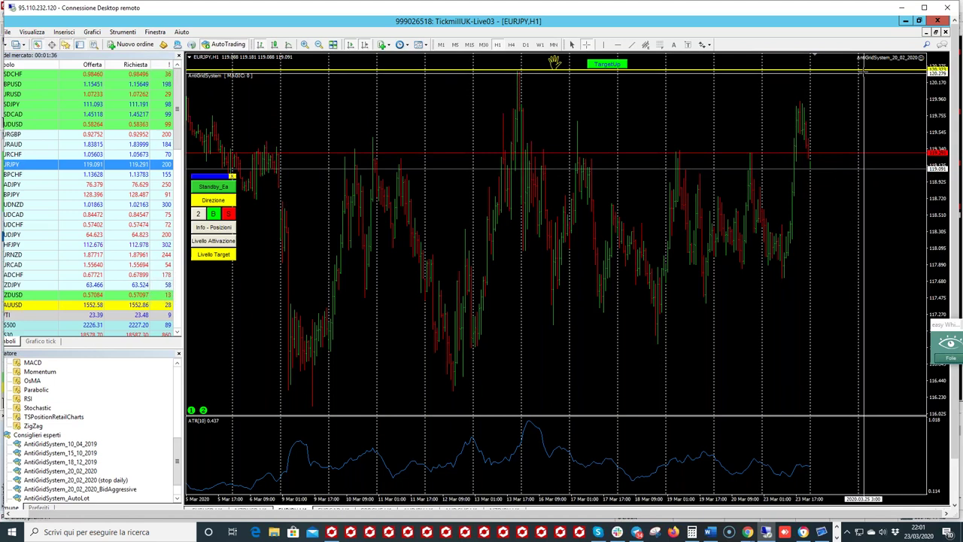
mouse_move(864, 70)
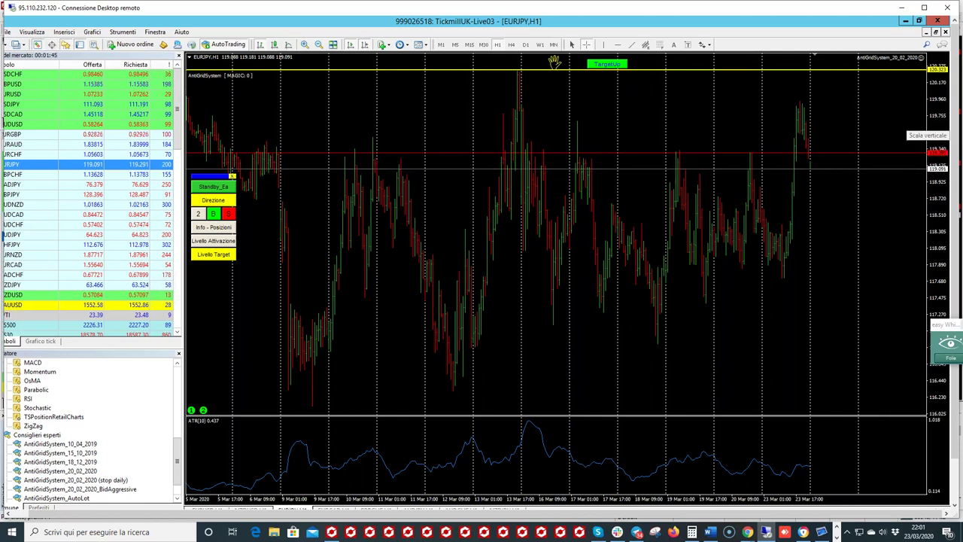
Leave the remote desktop for the local MetaTrader window and open its USDCHF H1 chart
left_click(926, 8)
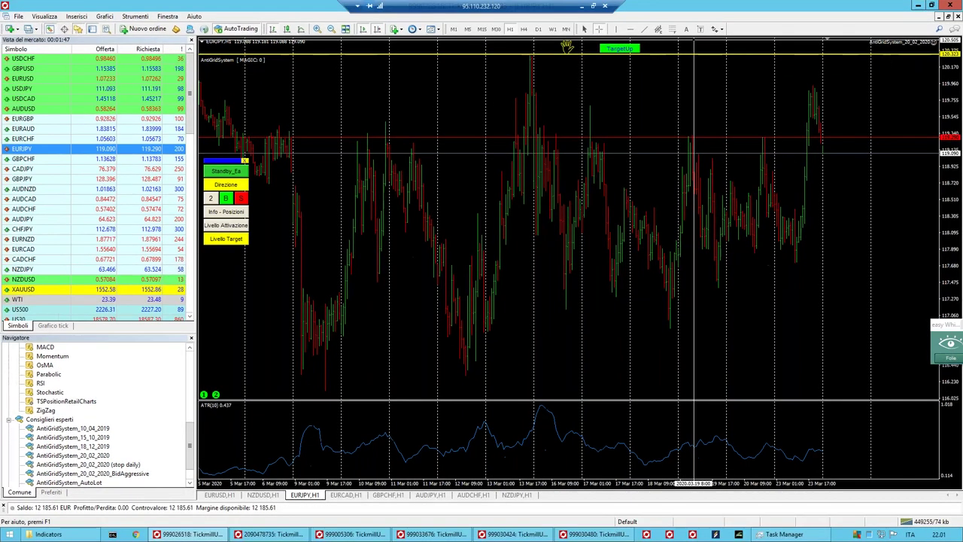
left_click(582, 6)
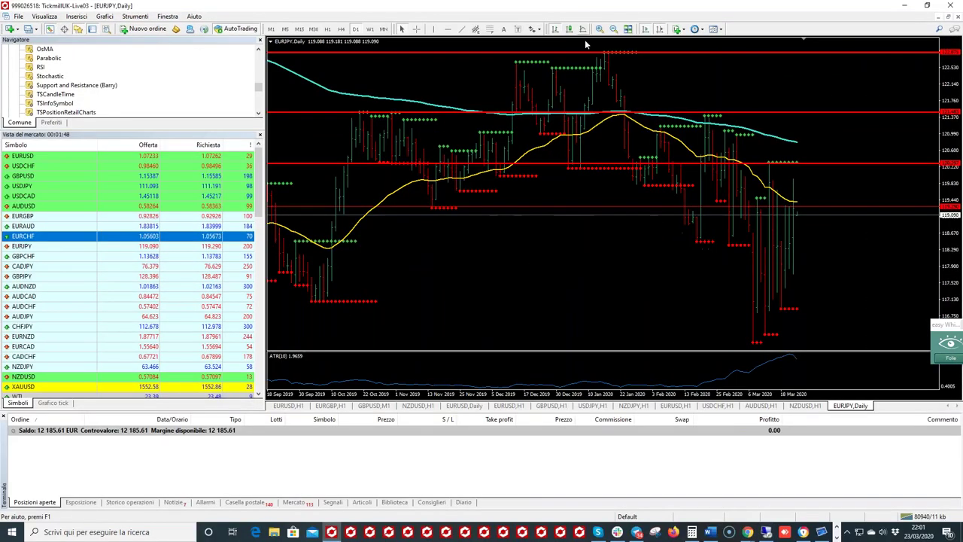
left_click(727, 406)
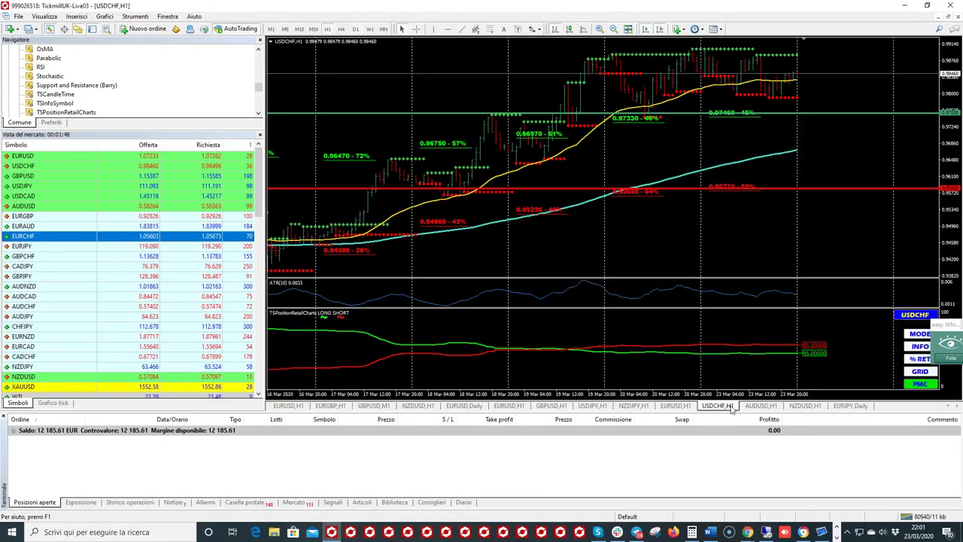
Show the PMC levels on the NZDUSD H1 chart and move its orange horizontal line to about 0.5819
left_click(761, 406)
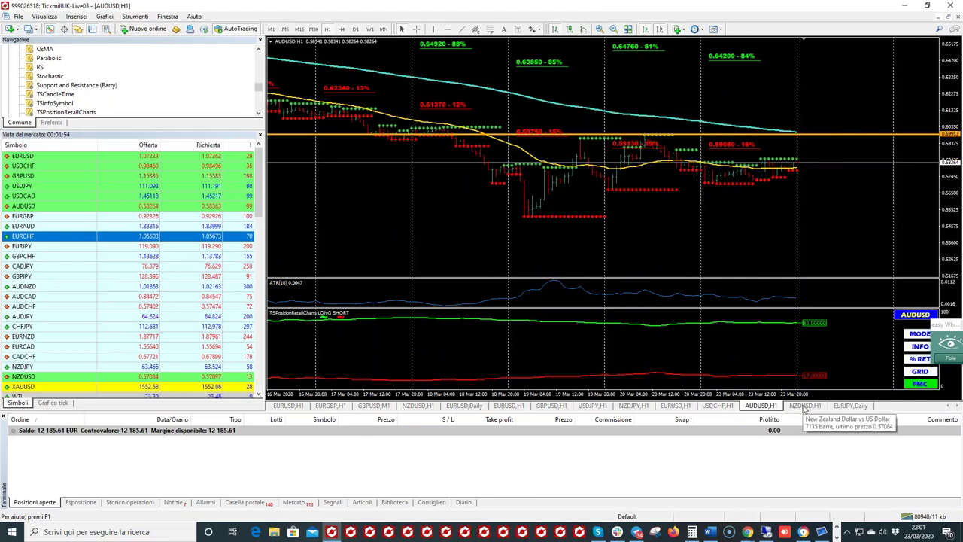
left_click(804, 407)
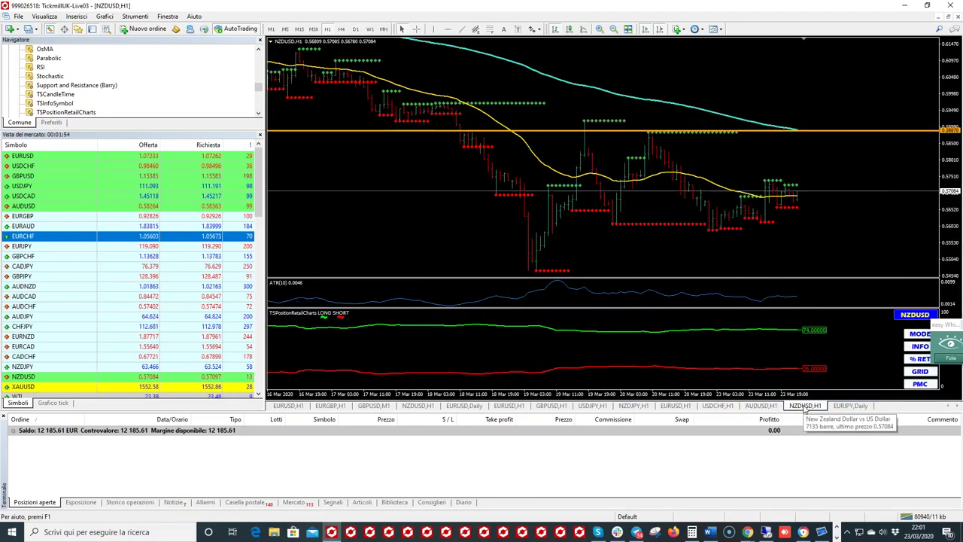
left_click(917, 385)
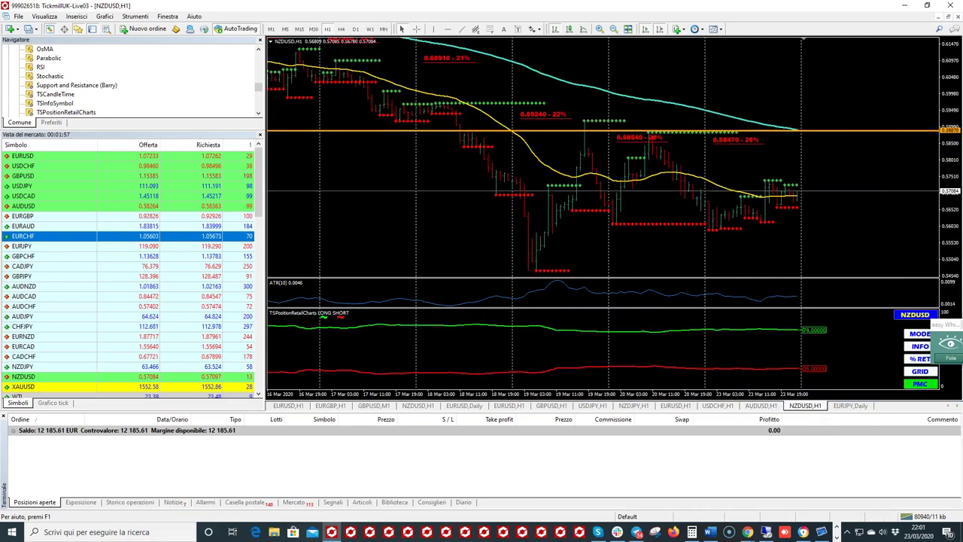
left_click(613, 29)
left_click_drag(824, 176, 824, 187)
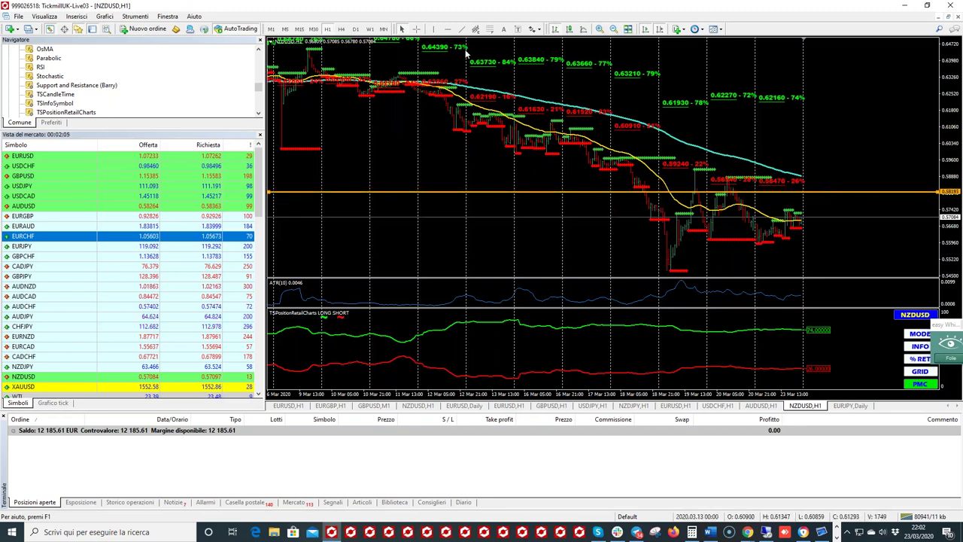
Circle the most recent red retail levels on NZDUSD, mark the nearby price swings in red freehand, and clear the annotations
left_click(948, 343)
mouse_move(783, 171)
left_mouse_down()
mouse_move(725, 172)
mouse_move(716, 187)
mouse_move(794, 216)
mouse_move(836, 194)
mouse_move(760, 160)
left_mouse_up()
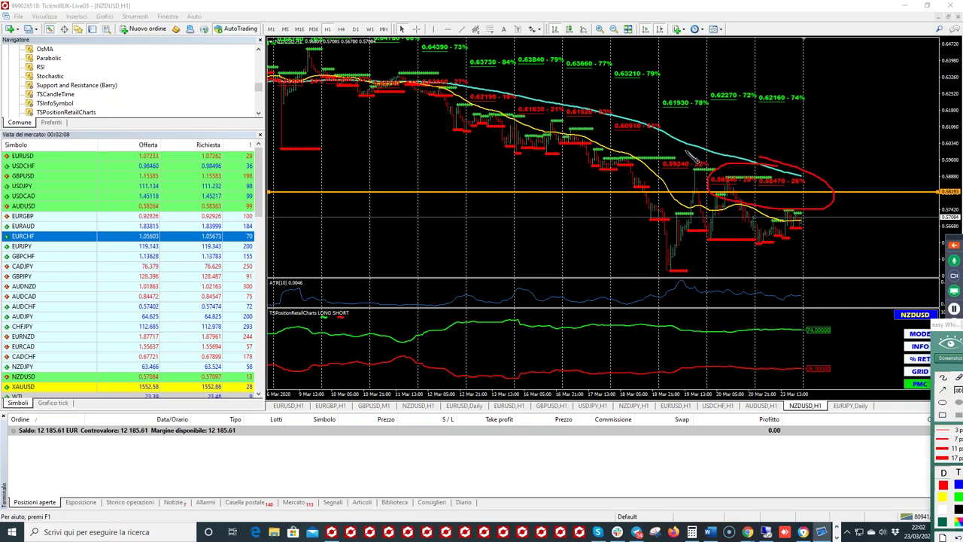
left_click_drag(675, 146, 711, 175)
left_click_drag(781, 165, 798, 167)
left_click(943, 380)
left_click(944, 377)
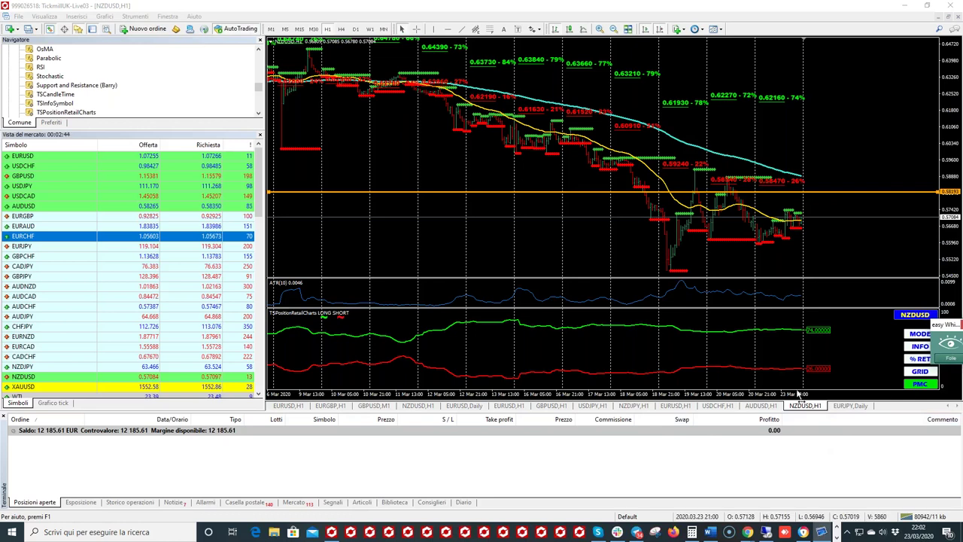
Draw red arrows tracing the NZDUSD decline and the rebound followed by a new drop, and clear the annotations
left_click(956, 359)
mouse_move(603, 181)
left_mouse_down()
mouse_move(647, 249)
mouse_move(664, 239)
mouse_move(681, 199)
mouse_move(745, 214)
mouse_move(753, 236)
left_mouse_up()
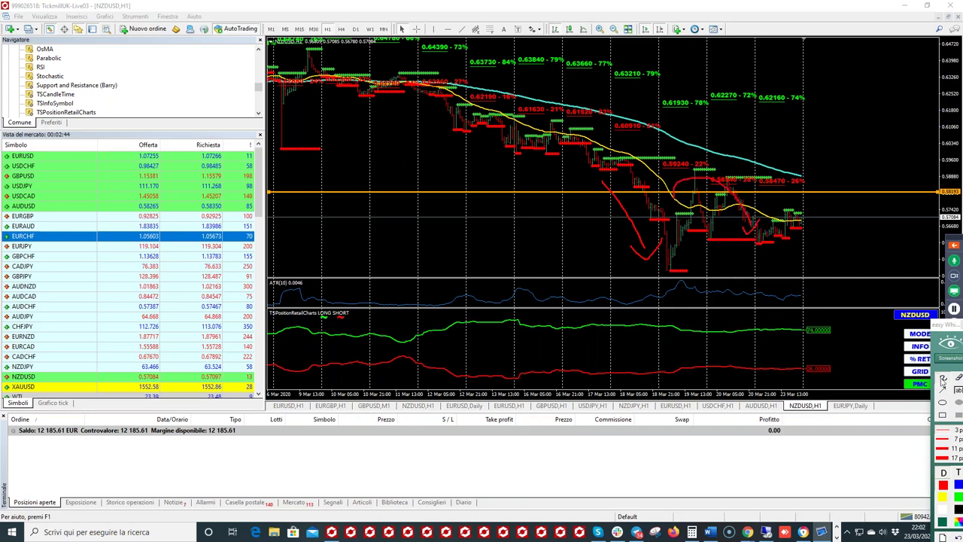
left_click(946, 371)
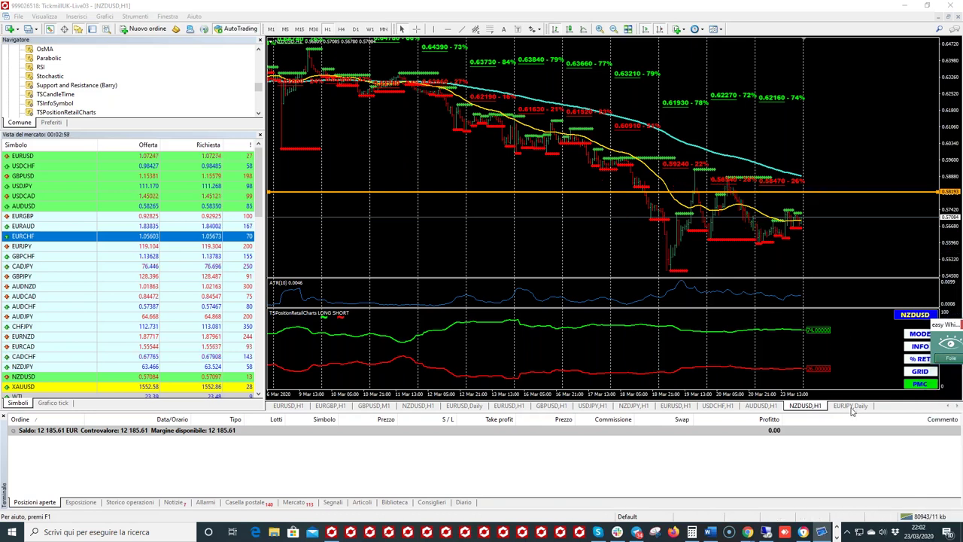
Delete the TSPositionRetailCharts indicator window from the NZDUSD chart and switch the chart to the daily timeframe
right_click(747, 372)
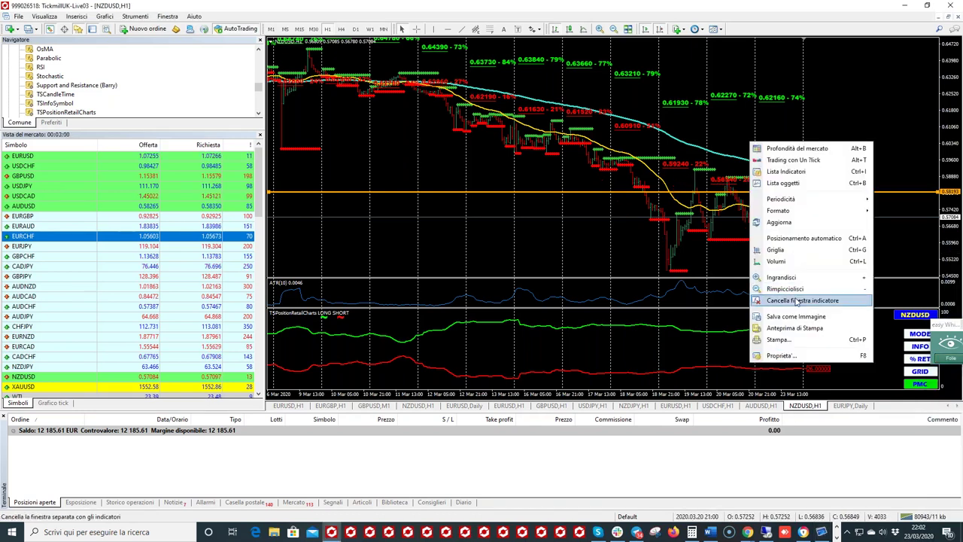
left_click(790, 303)
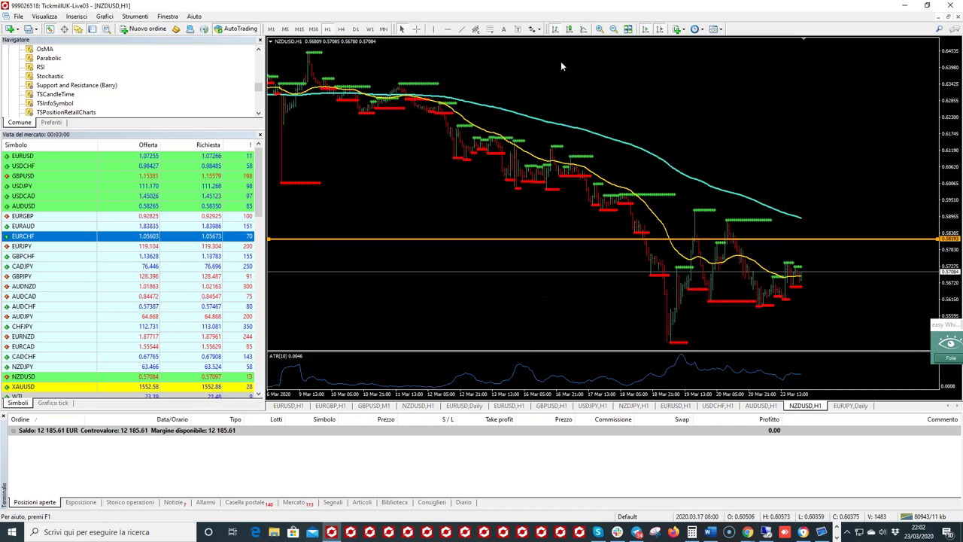
left_click(355, 28)
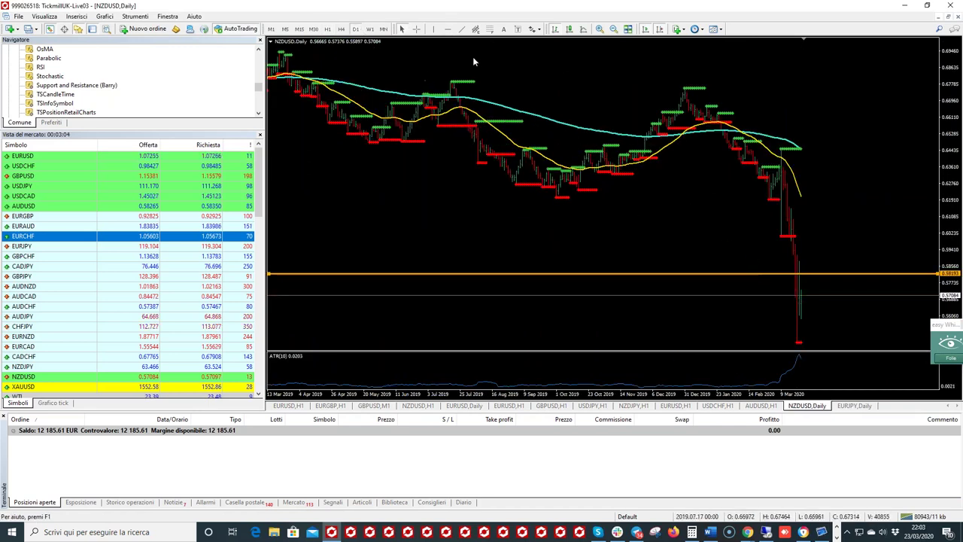
Raise the orange line on the NZDUSD daily chart to about 0.588 and inspect it with the crosshair
left_click(600, 28)
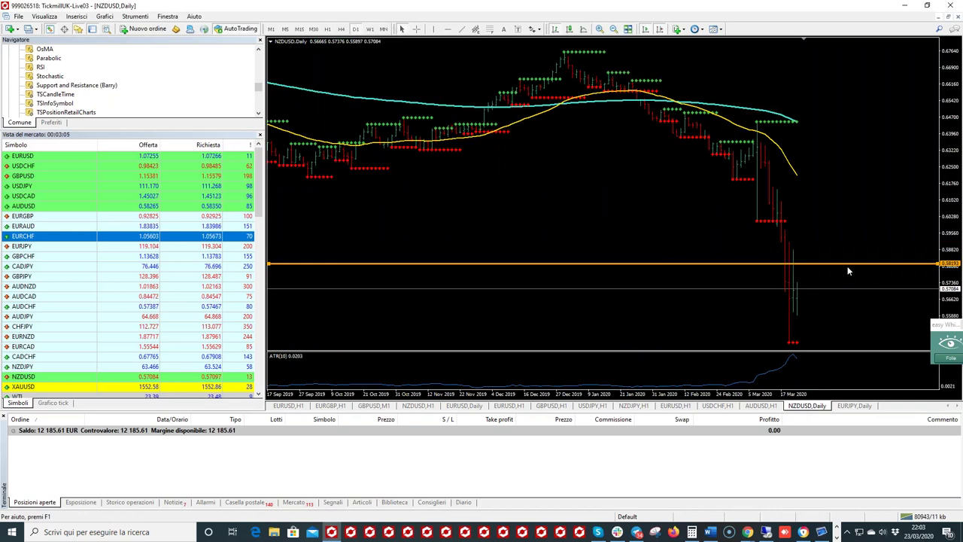
left_click_drag(849, 270, 855, 254)
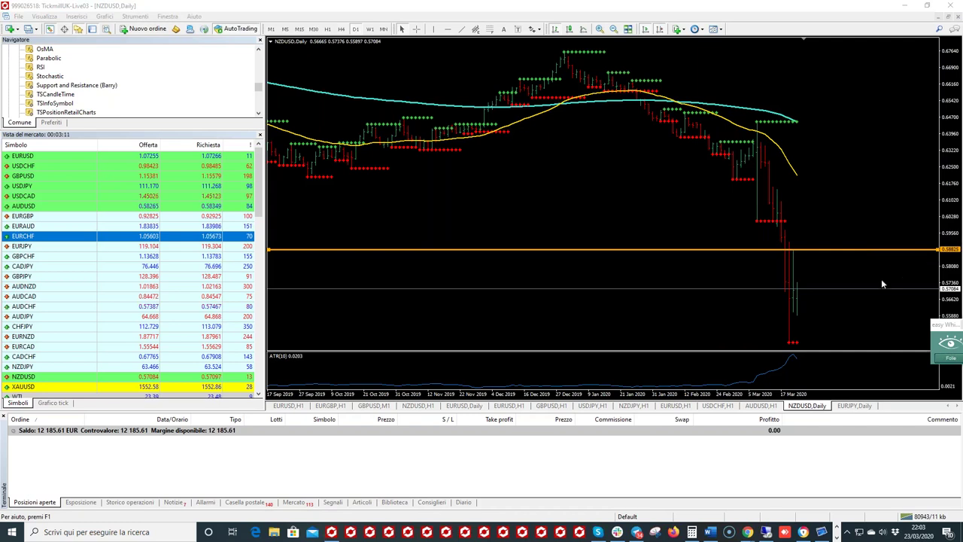
left_click(416, 29)
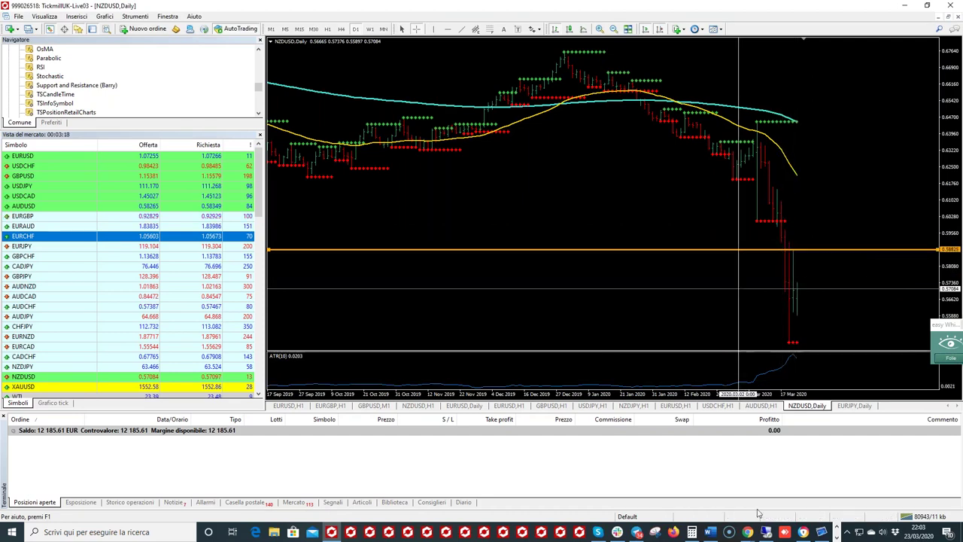
Switch to the remote desktop's MetaTrader and open its NZDUSD H1 chart
left_click(766, 532)
left_click(766, 533)
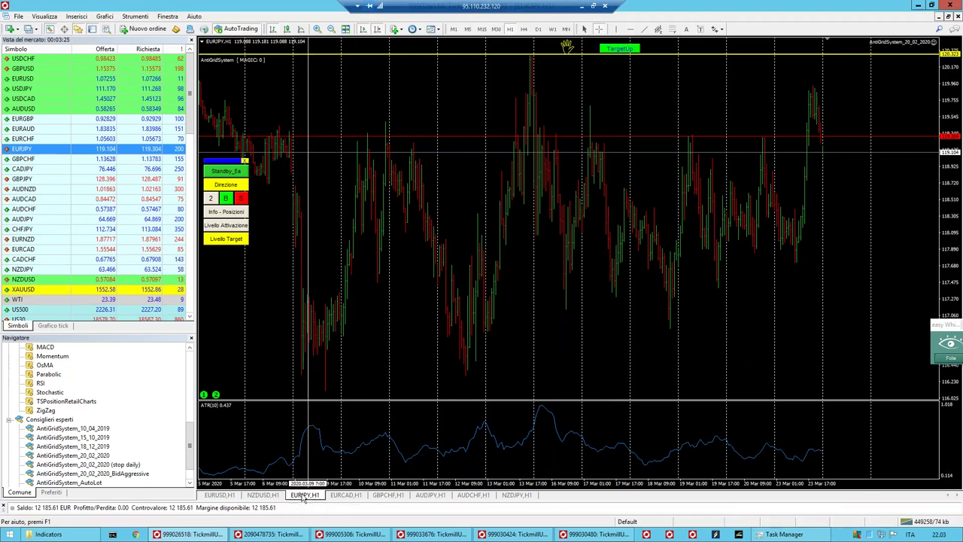
left_click(265, 496)
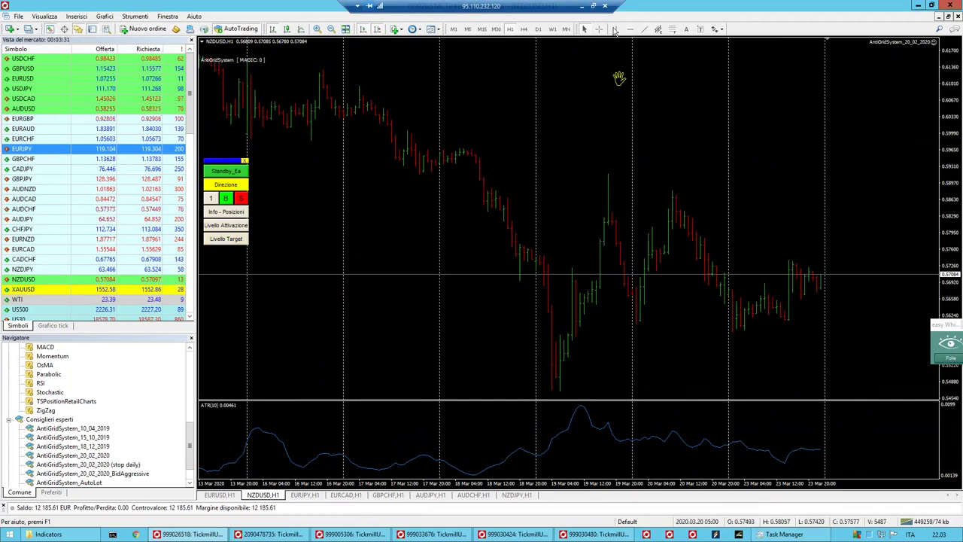
Switch to the Excel workbook "Strumenti per l'analisi retail" and filter the STRUMENTO column to NZDUSD
left_click(583, 6)
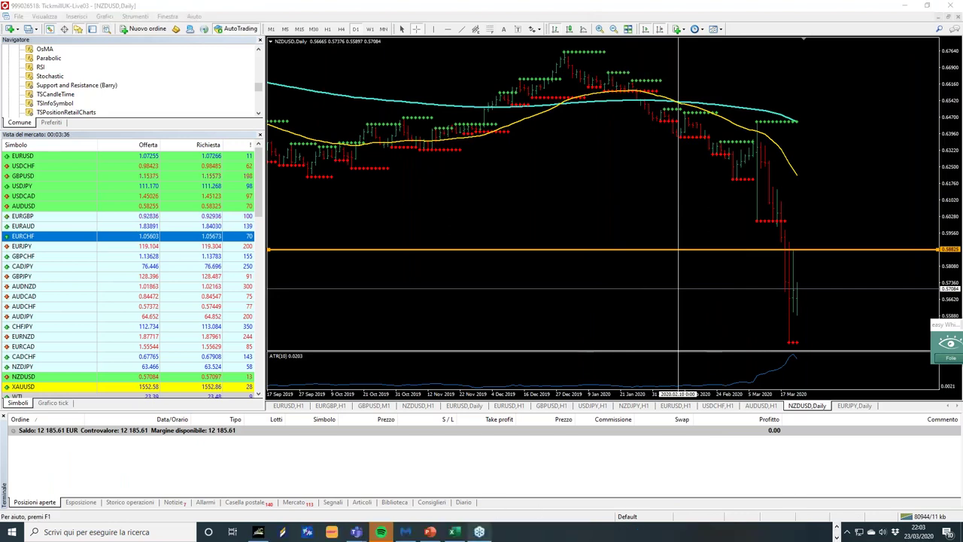
left_click(484, 533)
left_click(192, 273)
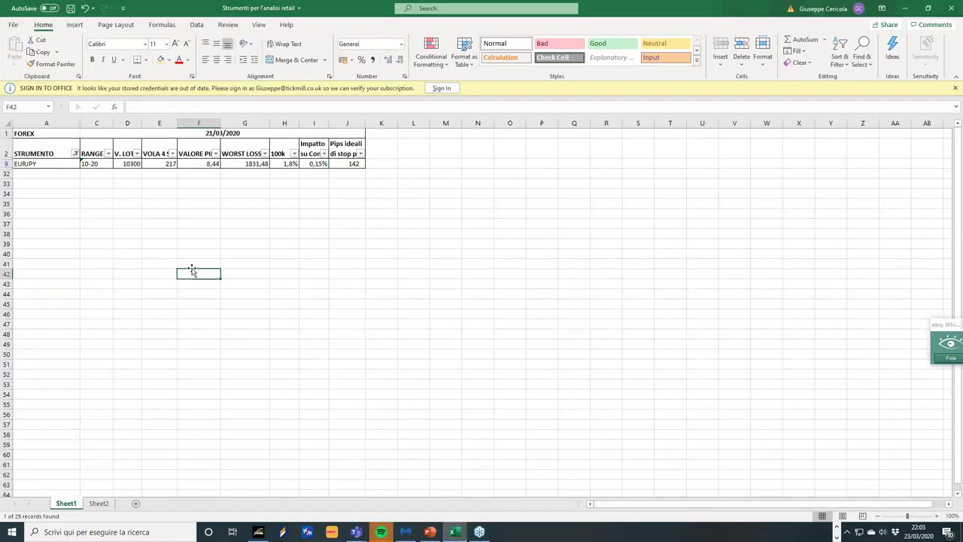
left_click(100, 224)
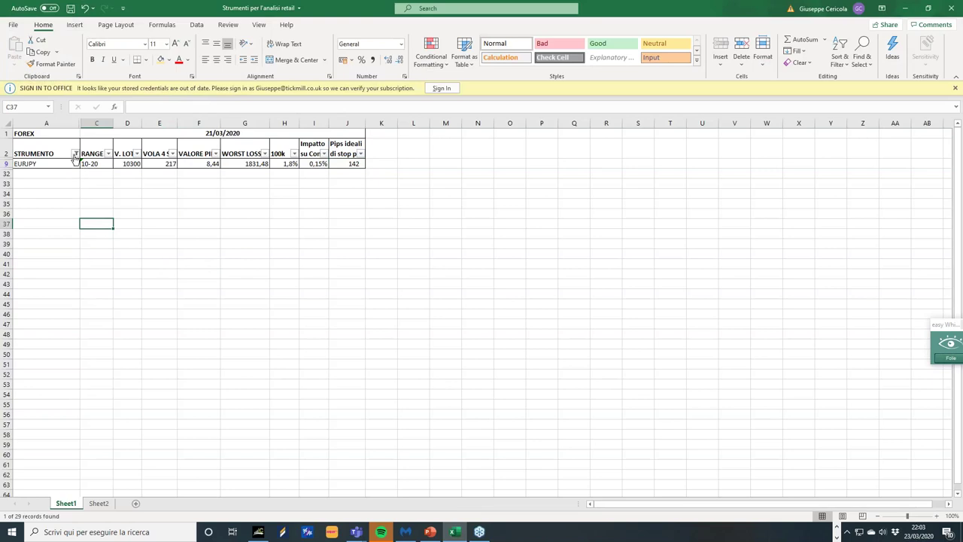
left_click(75, 154)
left_click(45, 246)
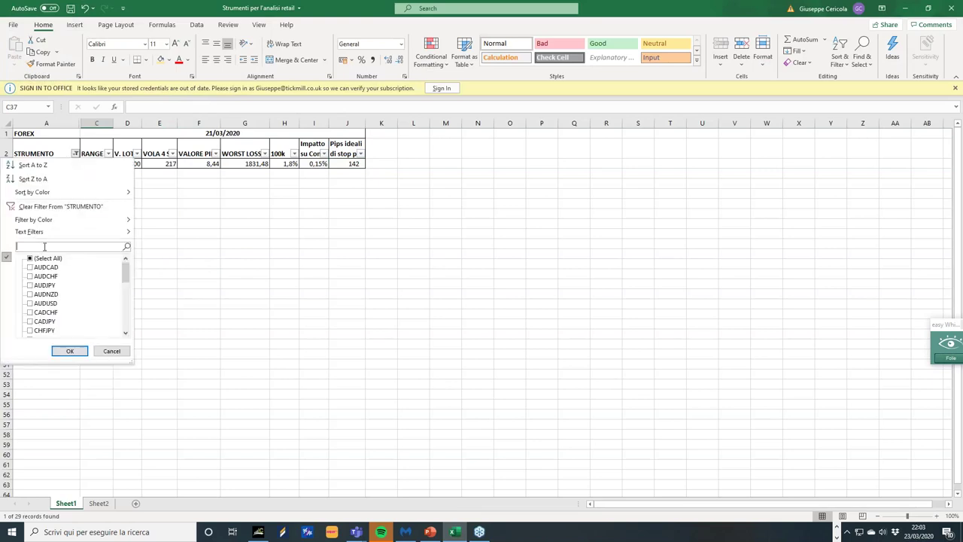
type("nzdusd")
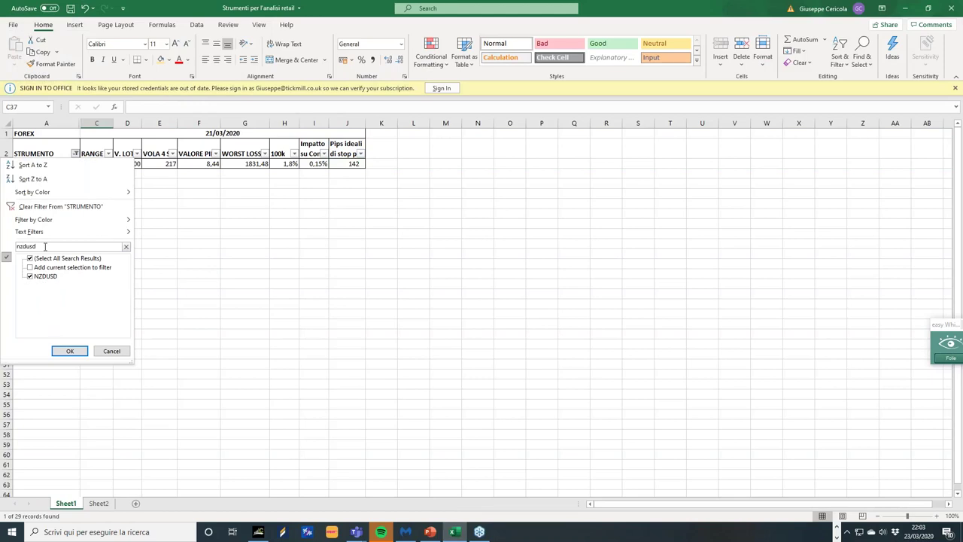
left_click(69, 350)
Inspect the NZDUSD row's ideal stop pips formula and return to the local MetaTrader window
left_click(108, 189)
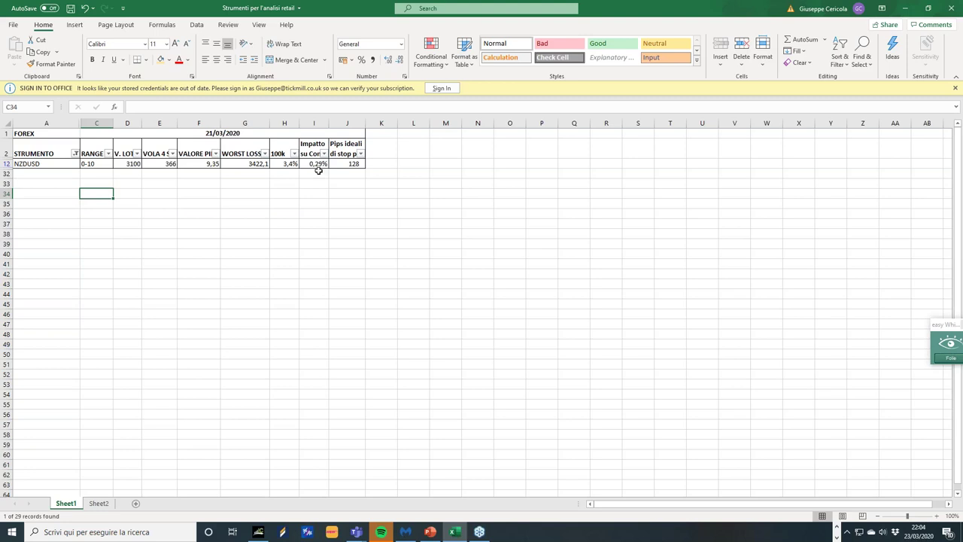
left_click(351, 163)
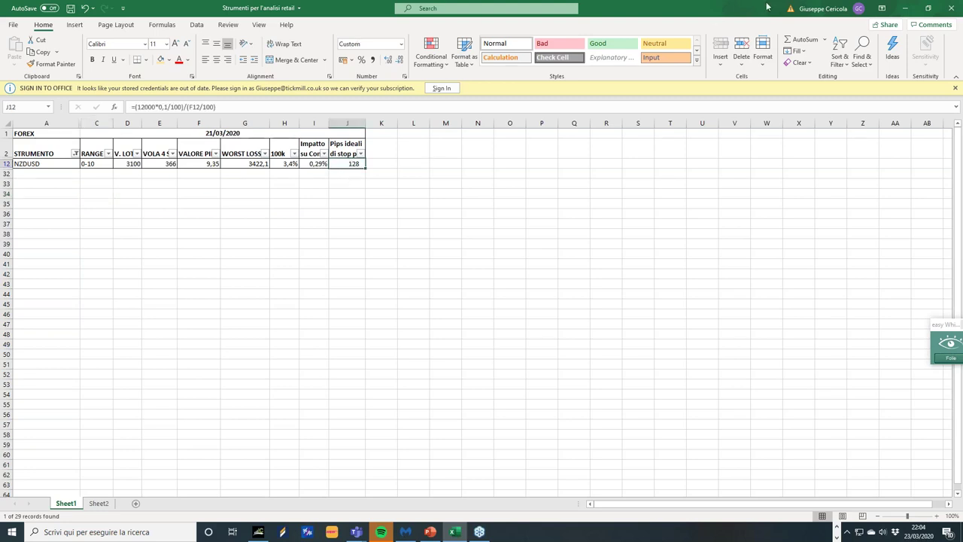
left_click(909, 9)
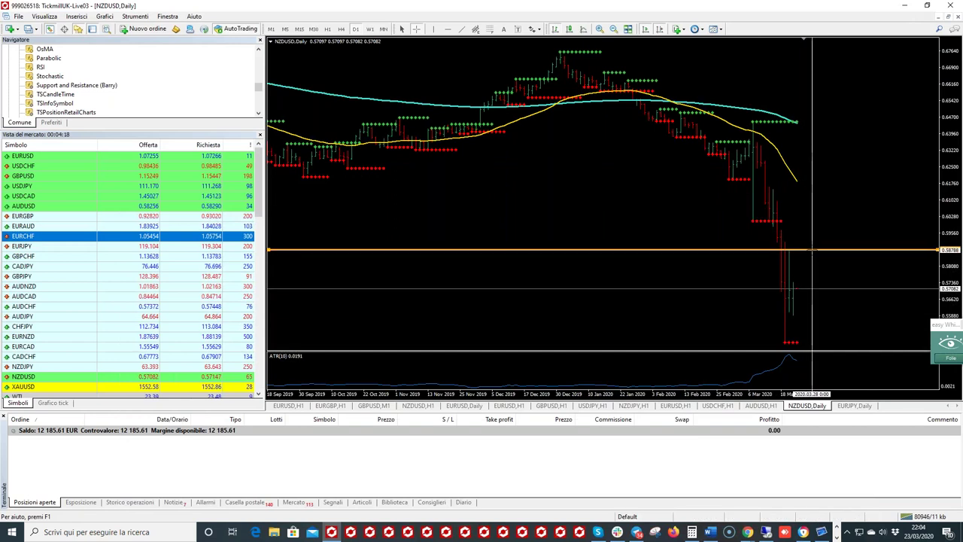
On the remote desktop's NZDUSD chart, set the AntiGridSystem inputs Max_Spread to 10 and Margine_Break to 0.5
left_click(766, 532)
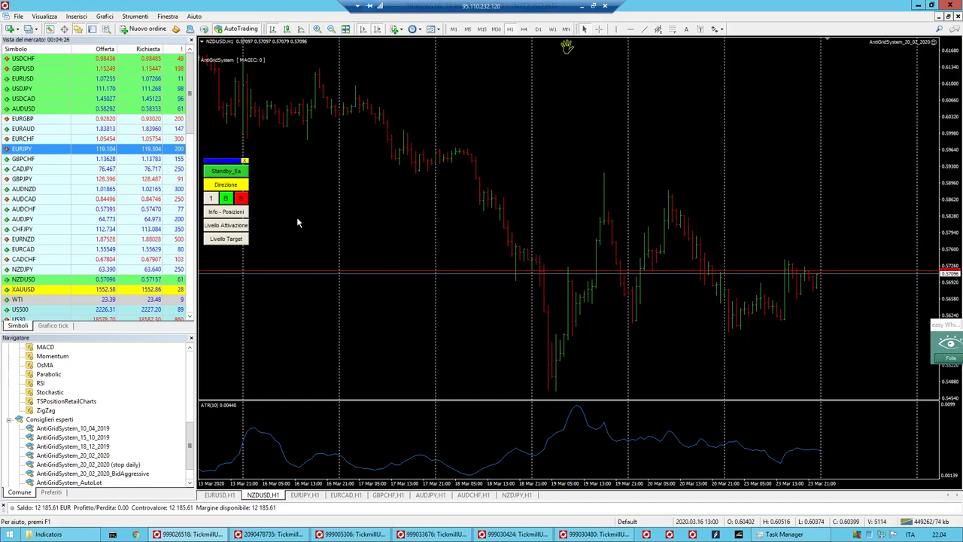
key("F7")
double_click(278, 176)
type("10")
key("Tab")
type("0.5")
left_click(279, 199)
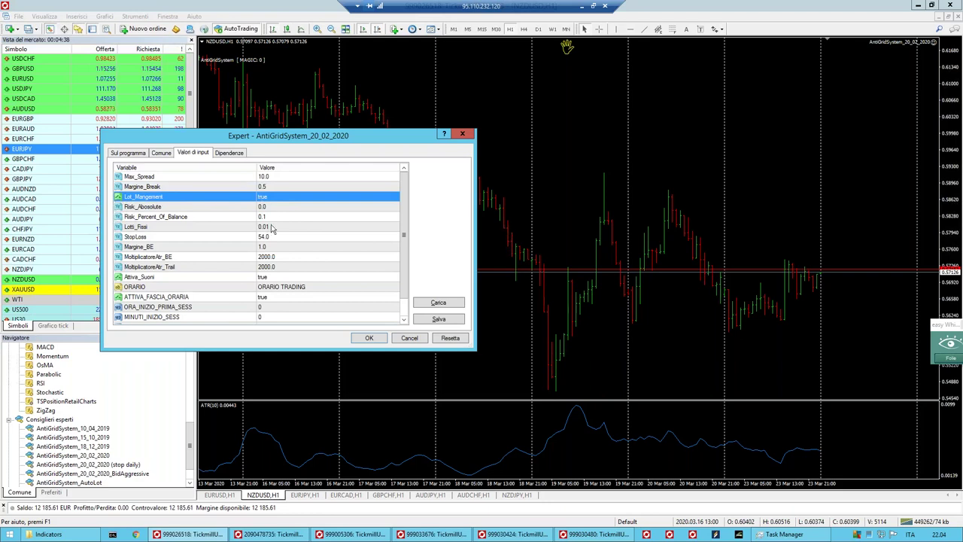
Review the expert advisor's risk and StopLoss inputs, apply them with reactivation, and dismiss the trading-hours alarm
left_click(273, 228)
double_click(272, 217)
left_click(276, 238)
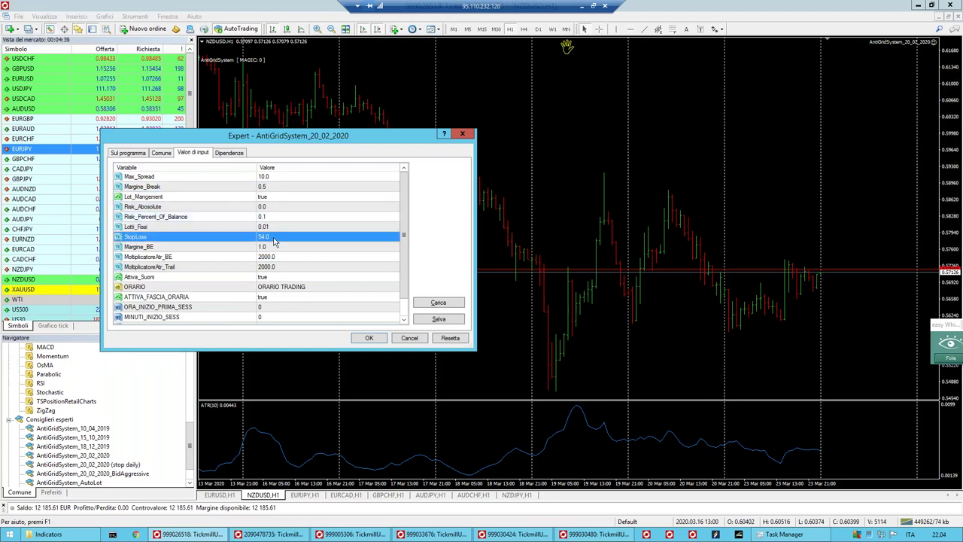
left_click(358, 339)
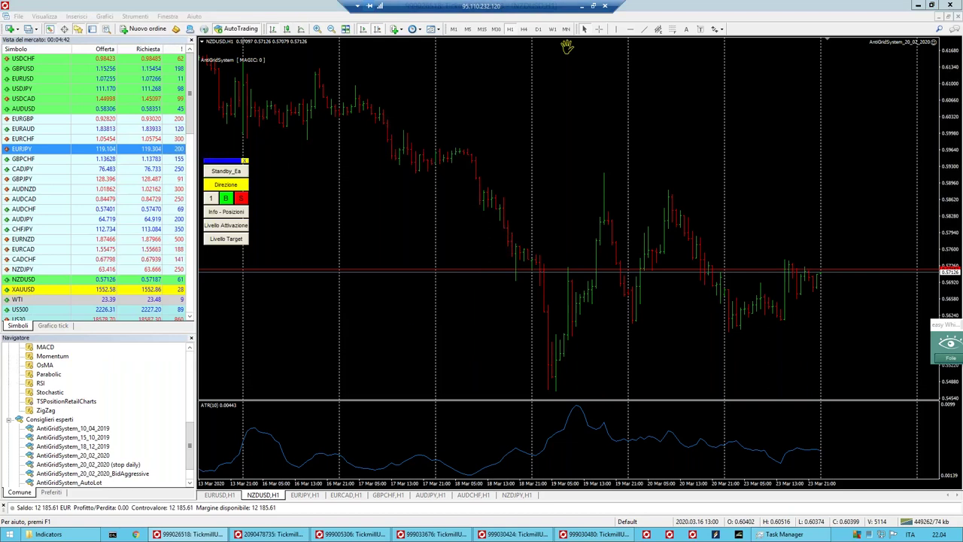
left_click(487, 307)
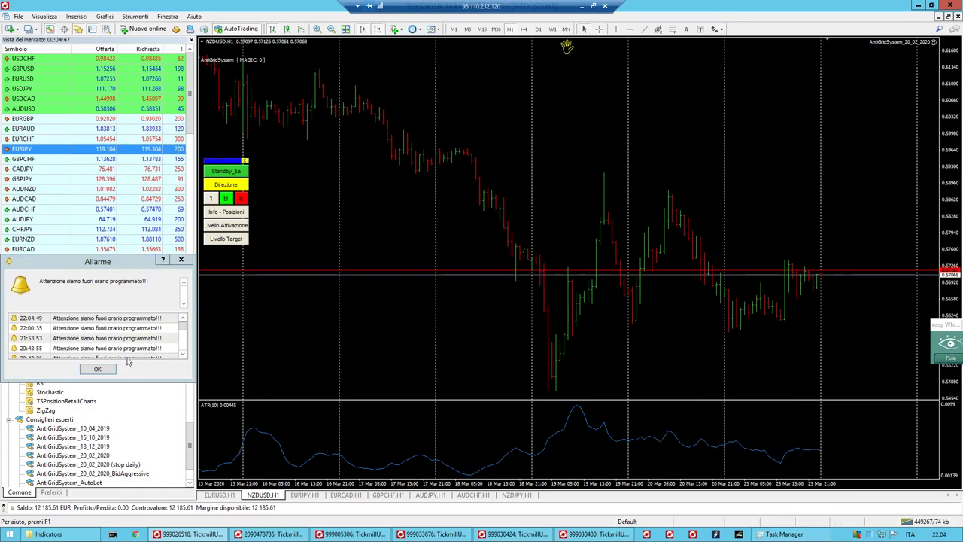
left_click(98, 368)
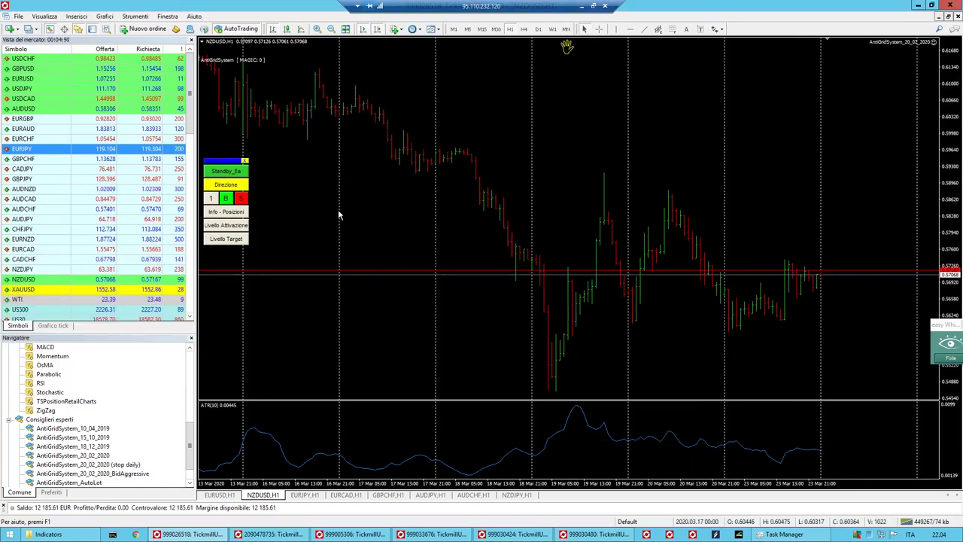
Set the expert advisor's StopLoss to 55 on NZDUSD, check the session hours, and confirm its reactivation
key("F7")
double_click(267, 235)
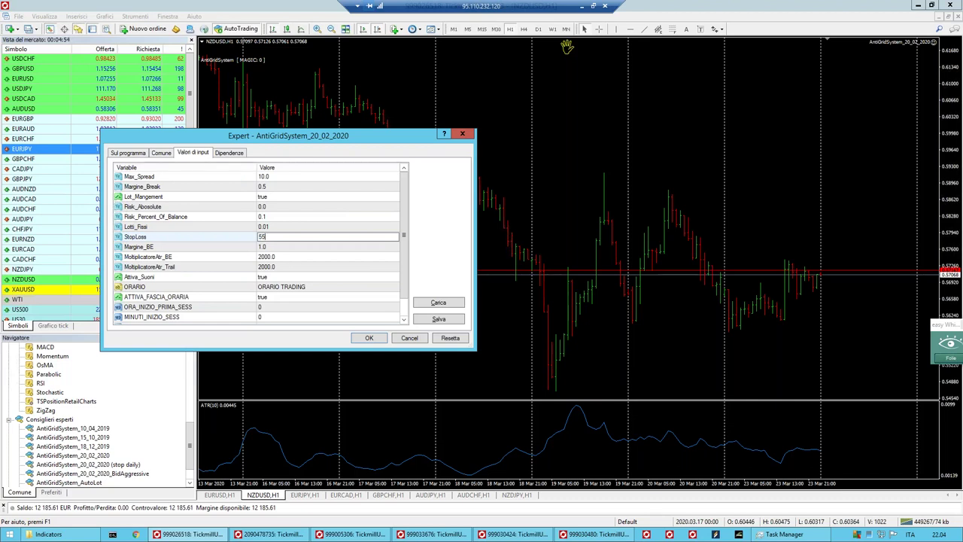
left_click(294, 249)
scroll(305, 277, "down", 1)
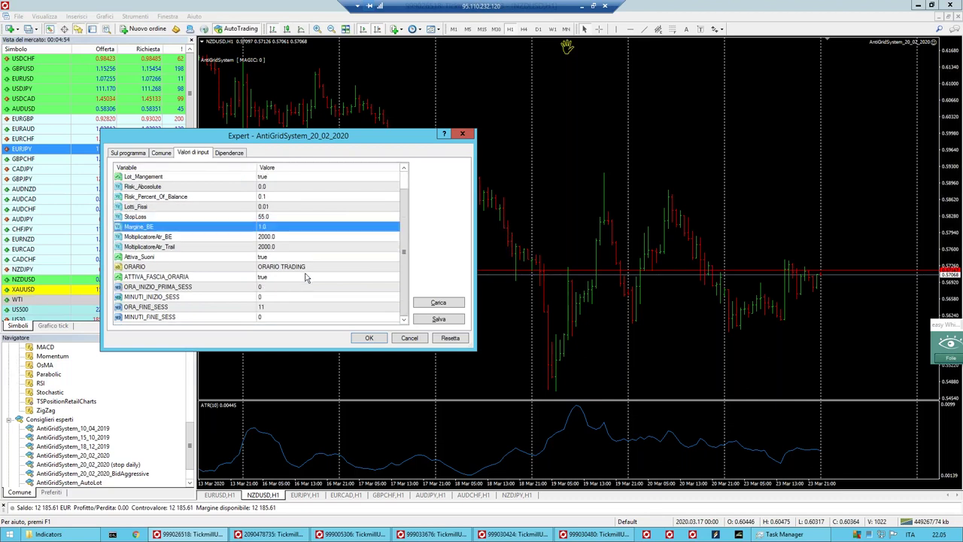
left_click(288, 292)
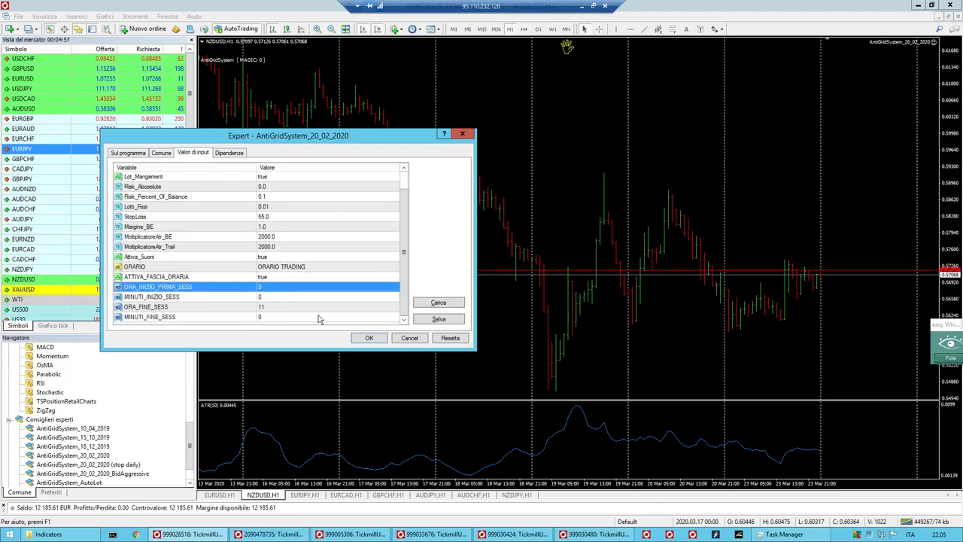
left_click(369, 338)
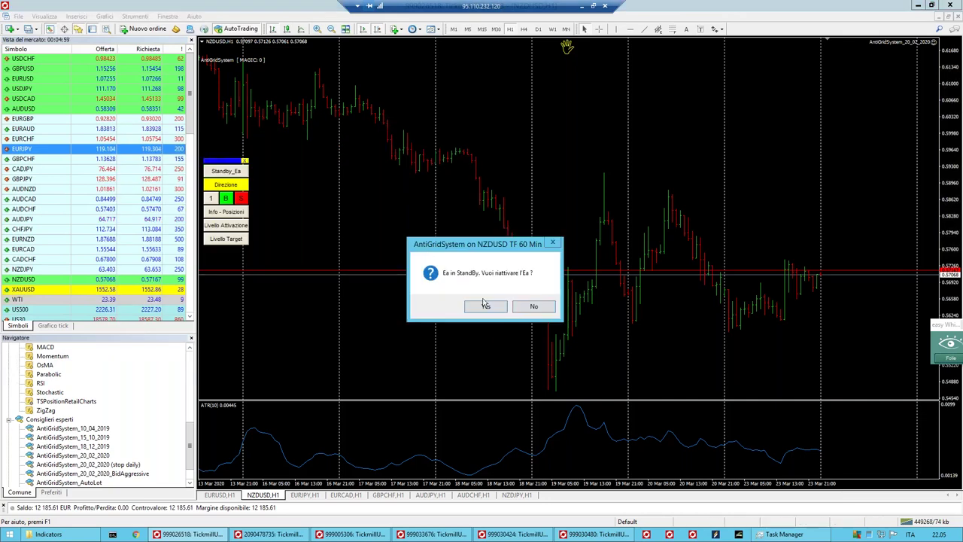
left_click(486, 307)
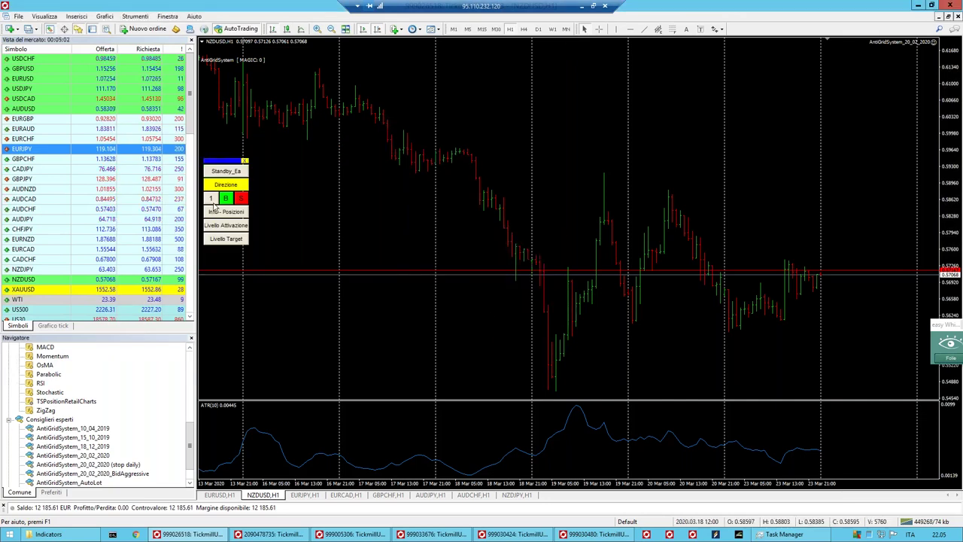
Dismiss the trading-hours alarm, set the number of trades to 2, and confirm opening 2 BUY trades on NZDUSD
left_click(214, 201)
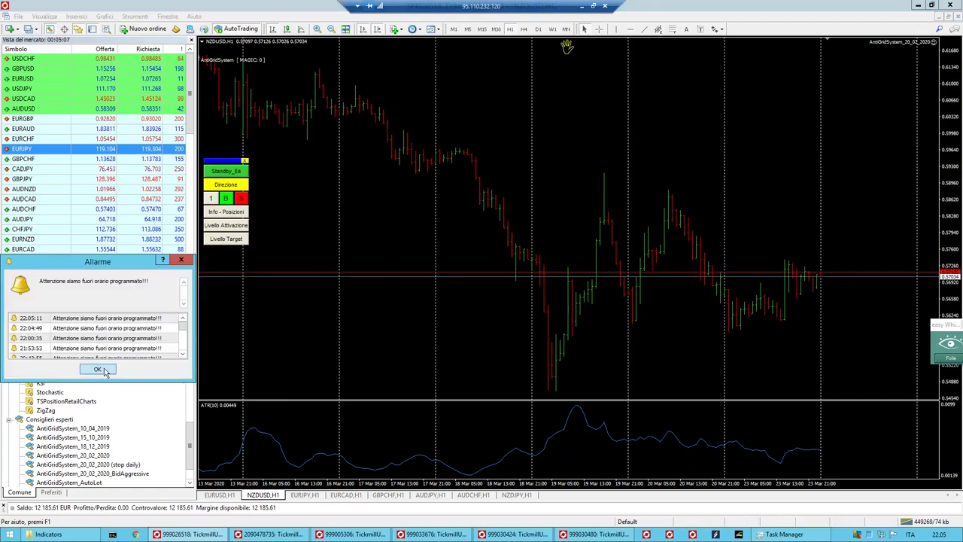
left_click(105, 372)
left_click(211, 199)
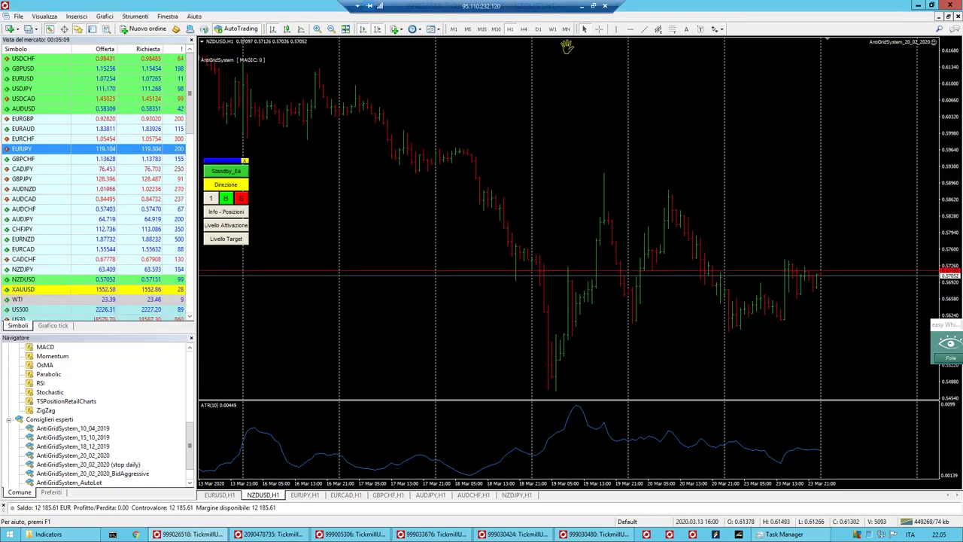
left_click(226, 200)
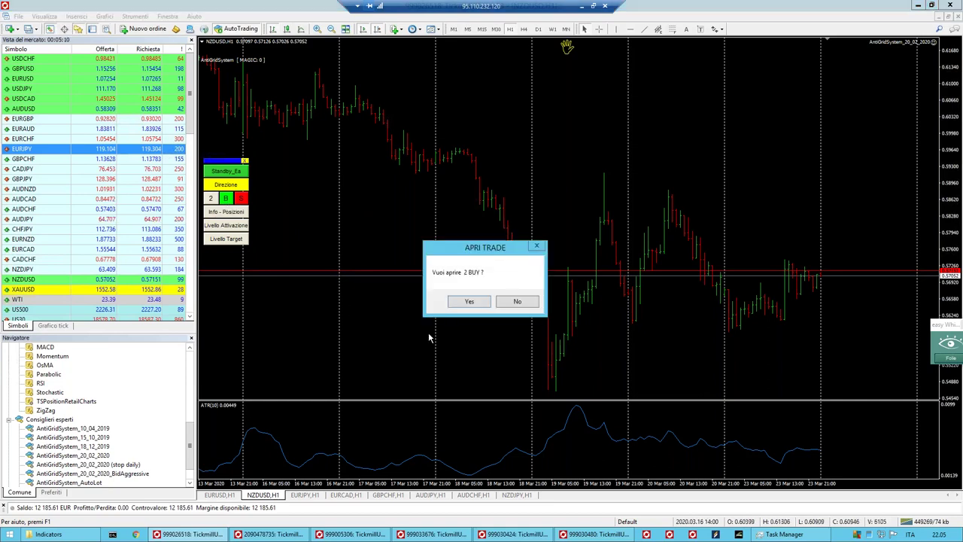
left_click(468, 301)
left_click(948, 345)
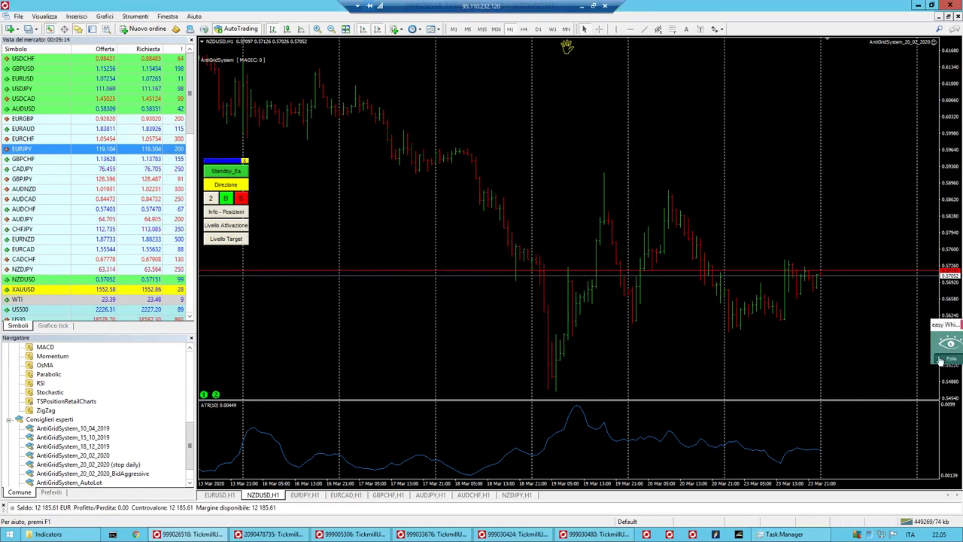